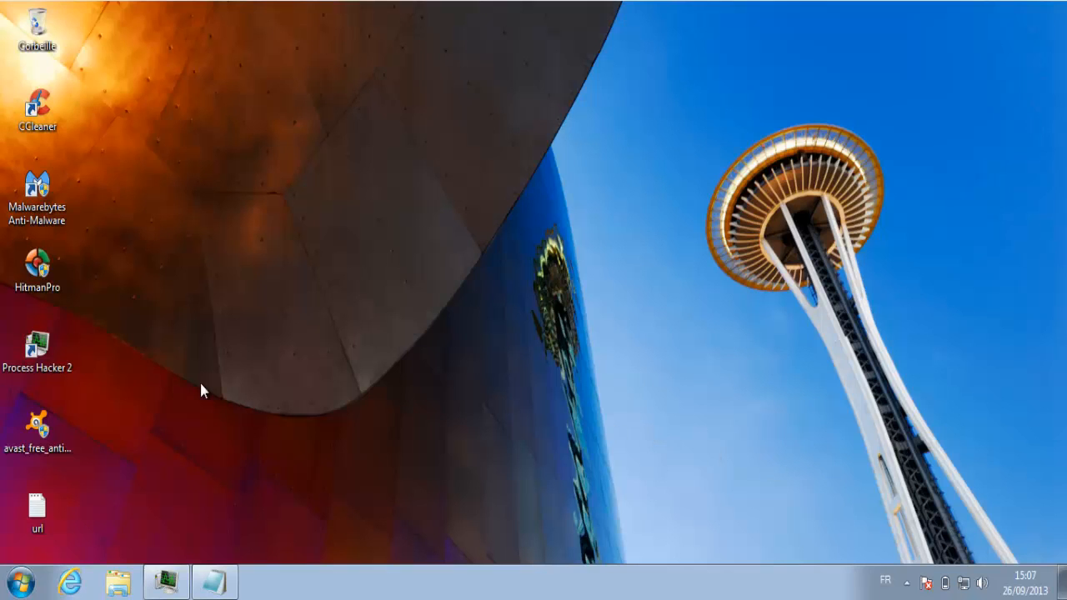
- Run the avast! Free Antivirus setup with administrator approval, excluding Google Chrome and the Google toolbar, and complete the standard installation
double_click(50, 426)
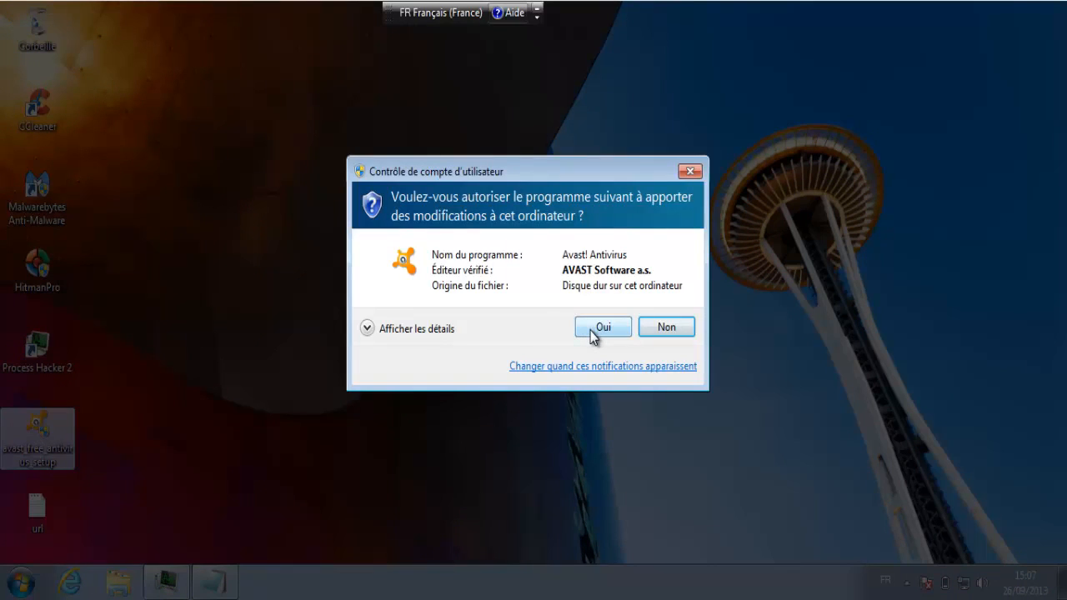
left_click(601, 328)
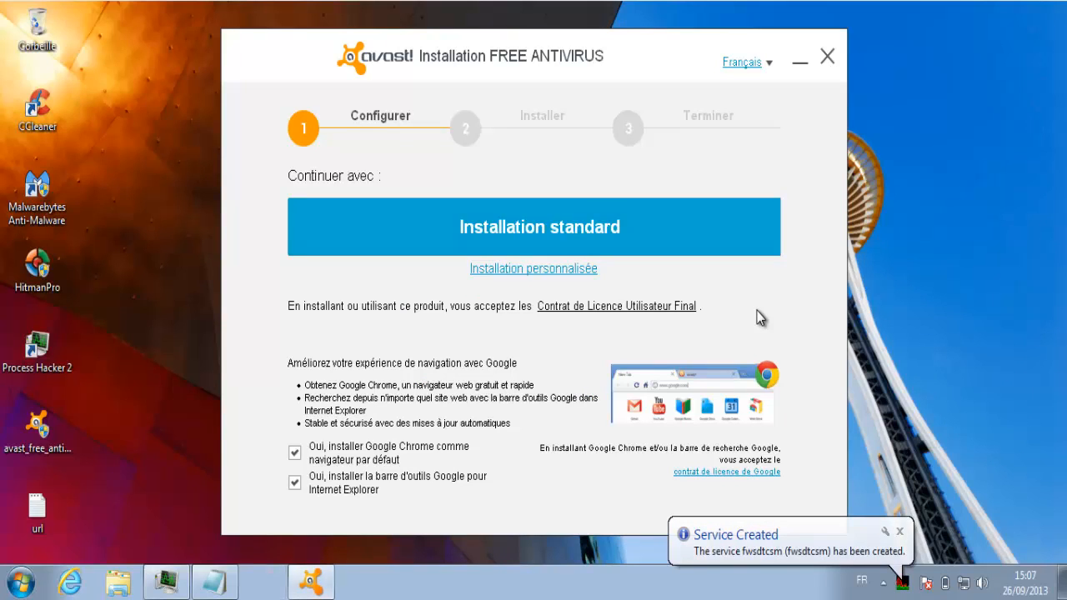
left_click(295, 483)
left_click(295, 453)
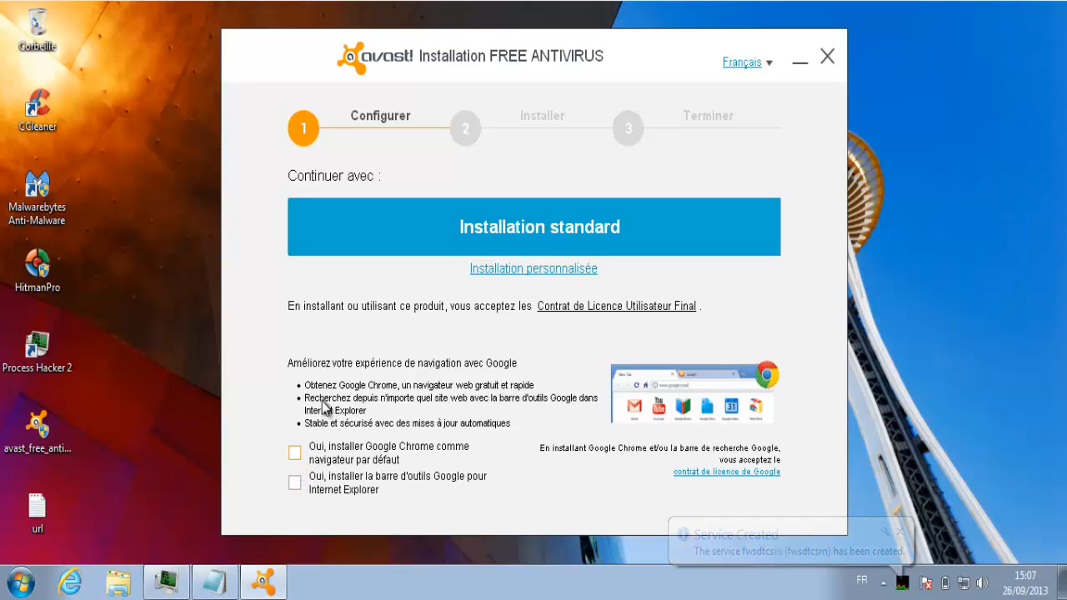
left_click(500, 239)
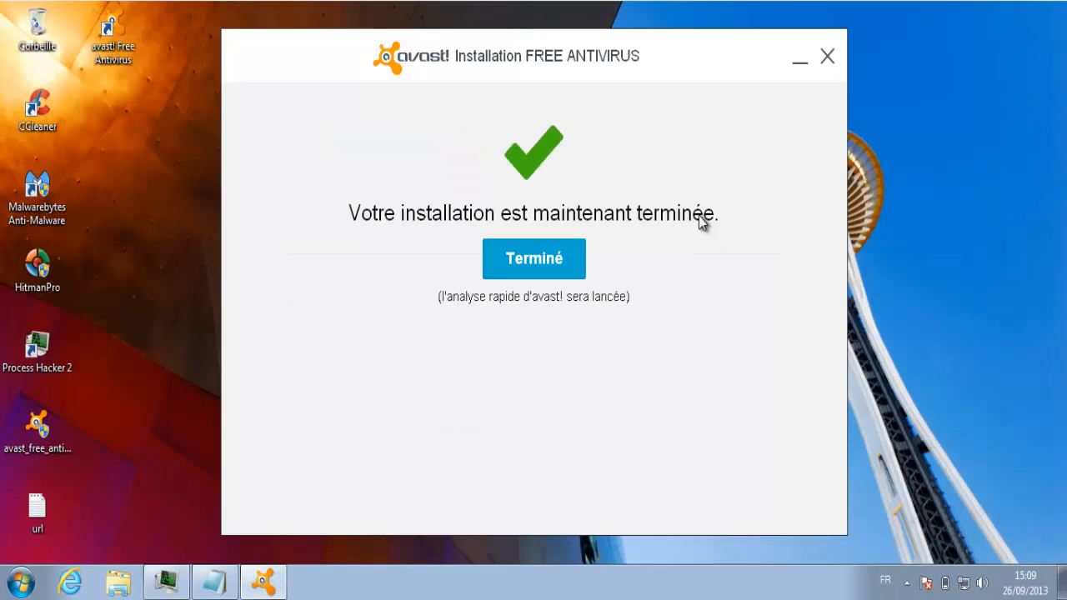
left_click(545, 260)
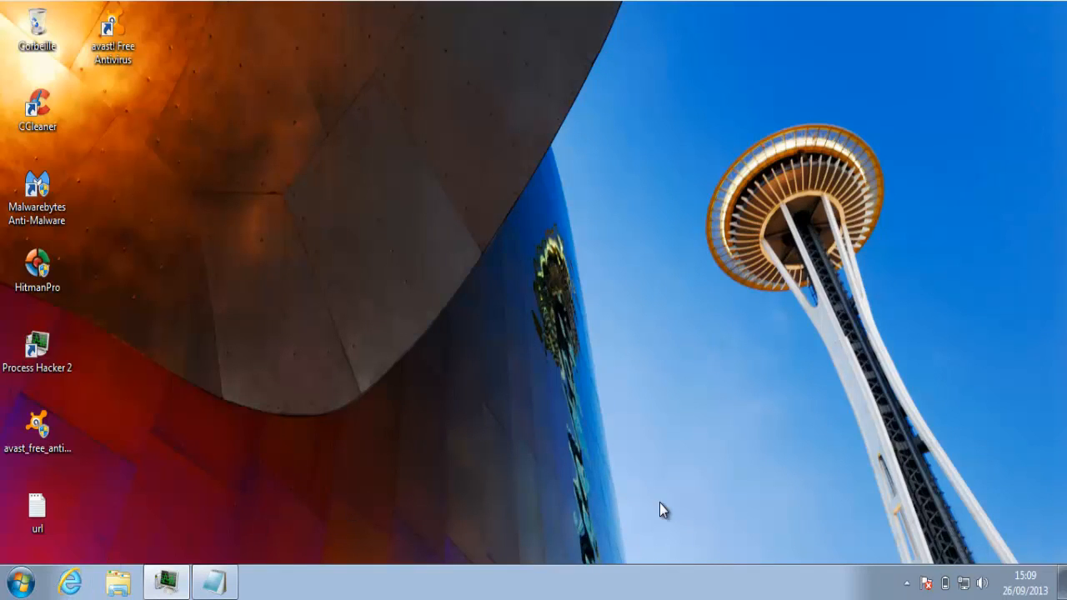
- Check the hidden notification area icons and try to restart Windows
left_click(906, 584)
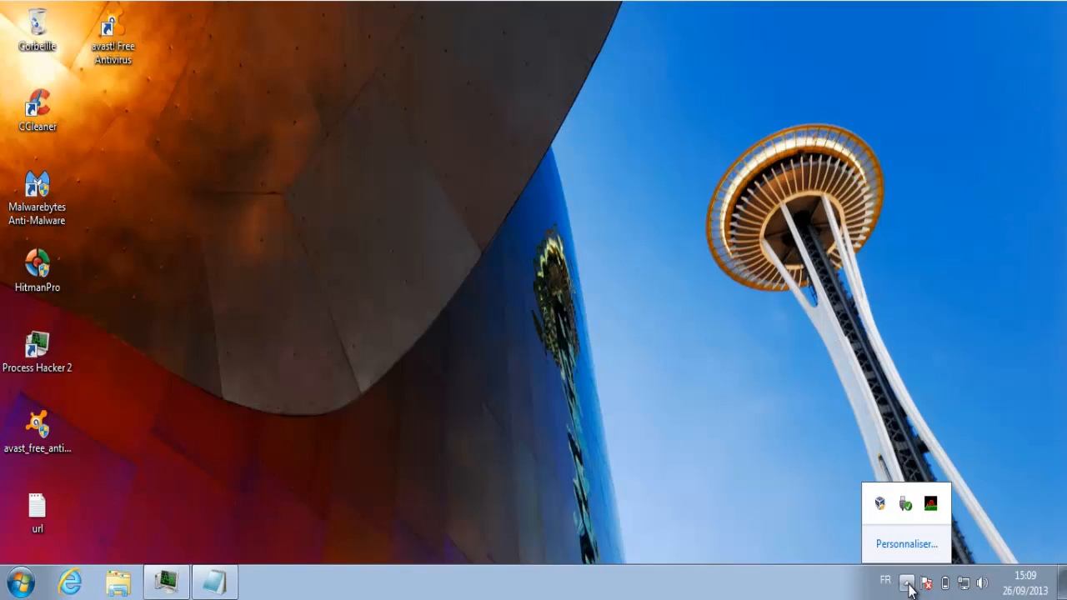
left_click(906, 583)
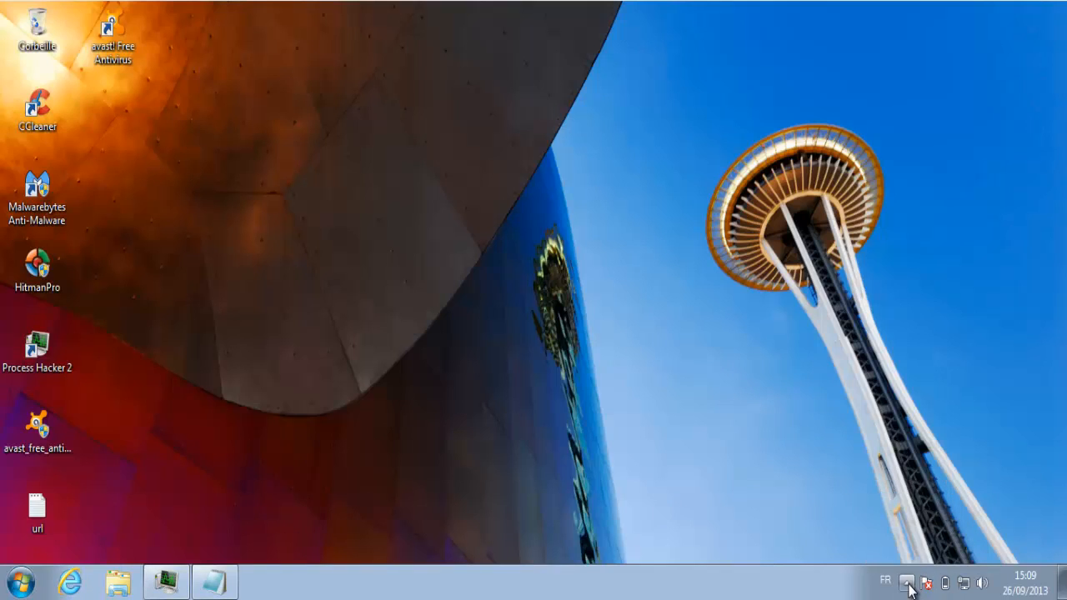
left_click(20, 581)
mouse_move(301, 538)
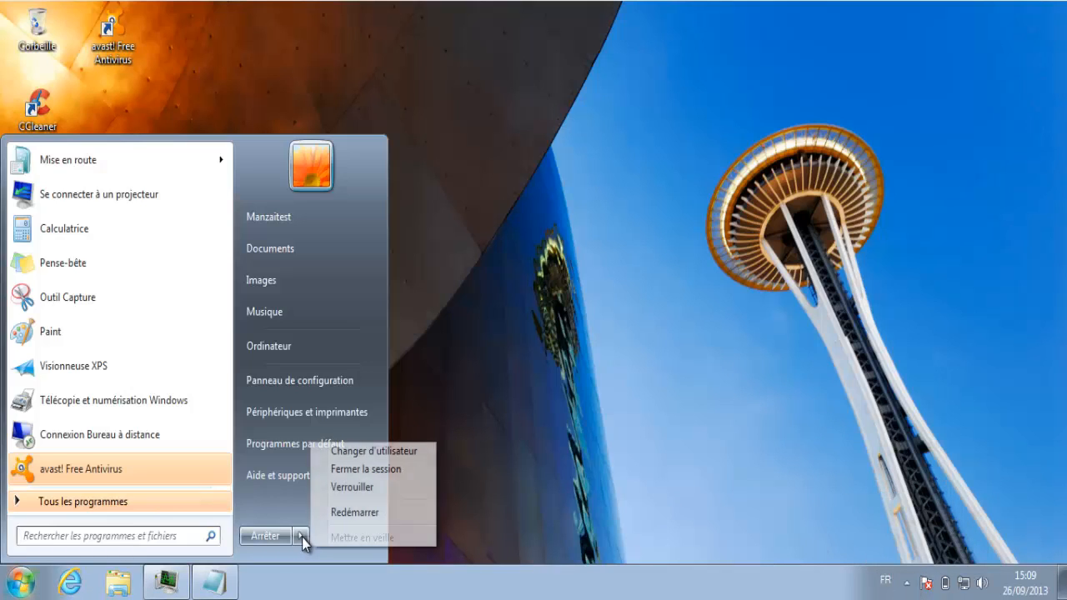
left_click(351, 514)
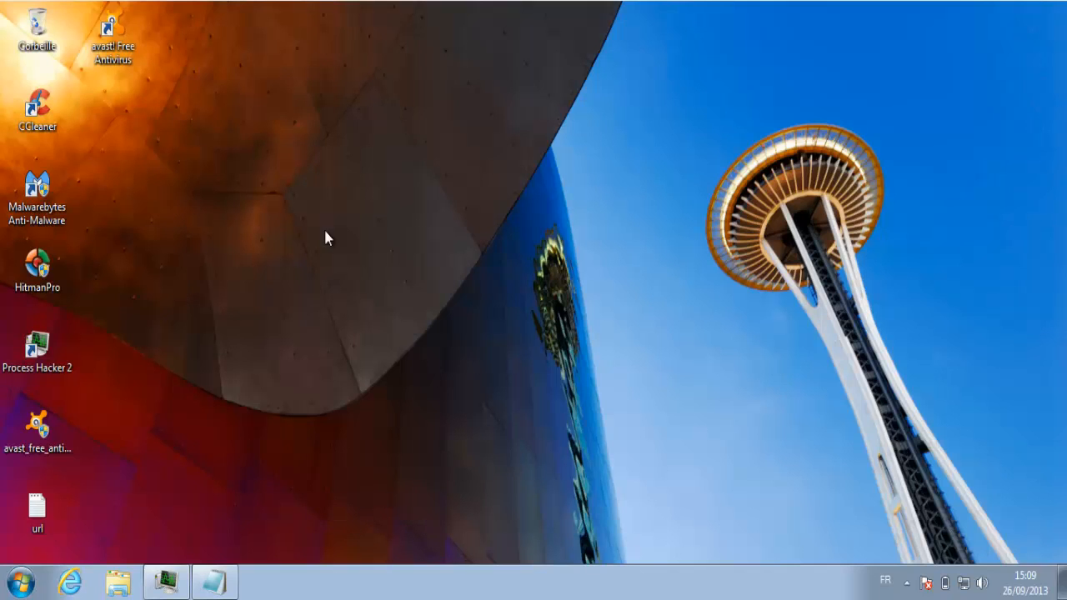
- Force a reboot of the virtual machine and start Windows normally
left_click(27, 1)
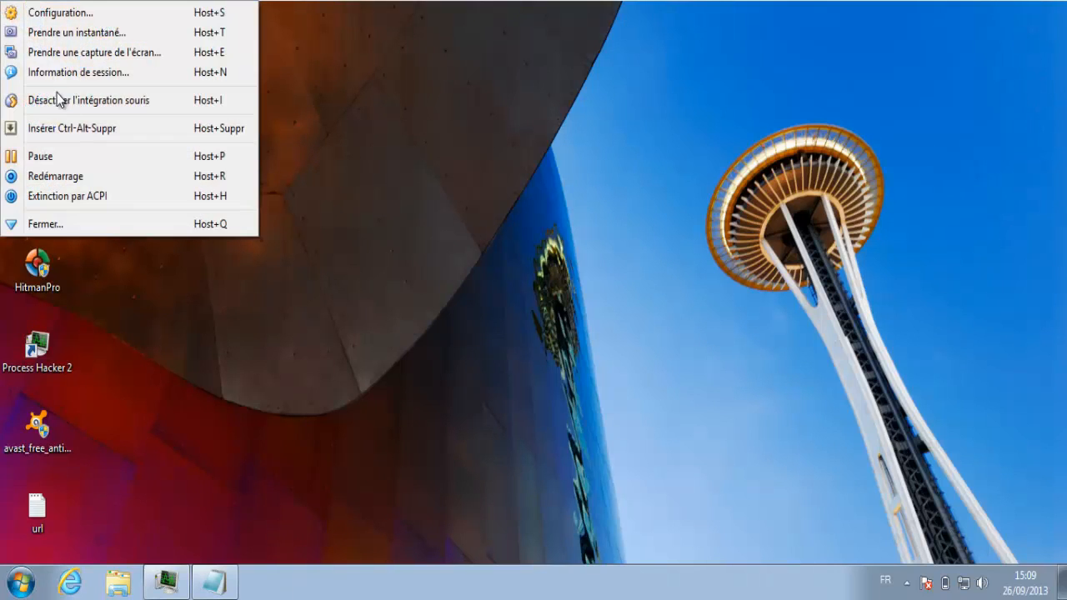
left_click(66, 177)
left_click(503, 358)
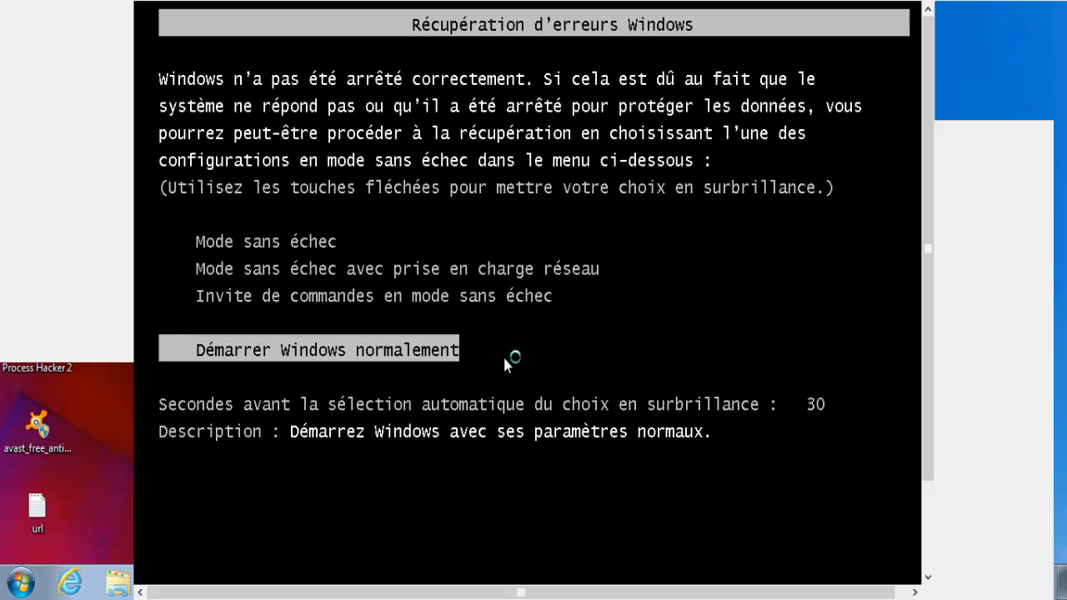
key("Return")
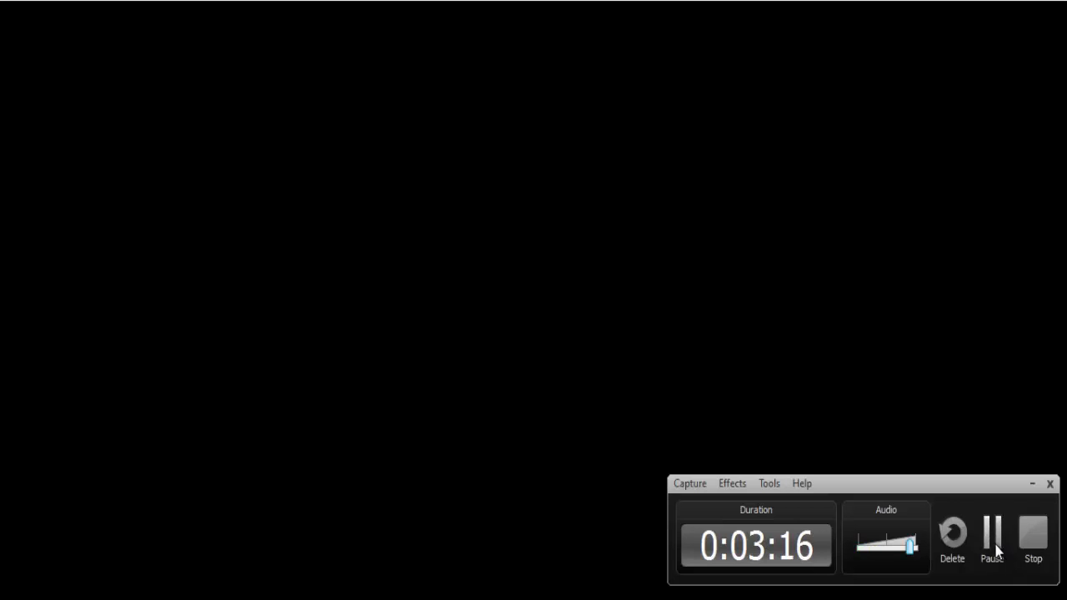
left_click(994, 537)
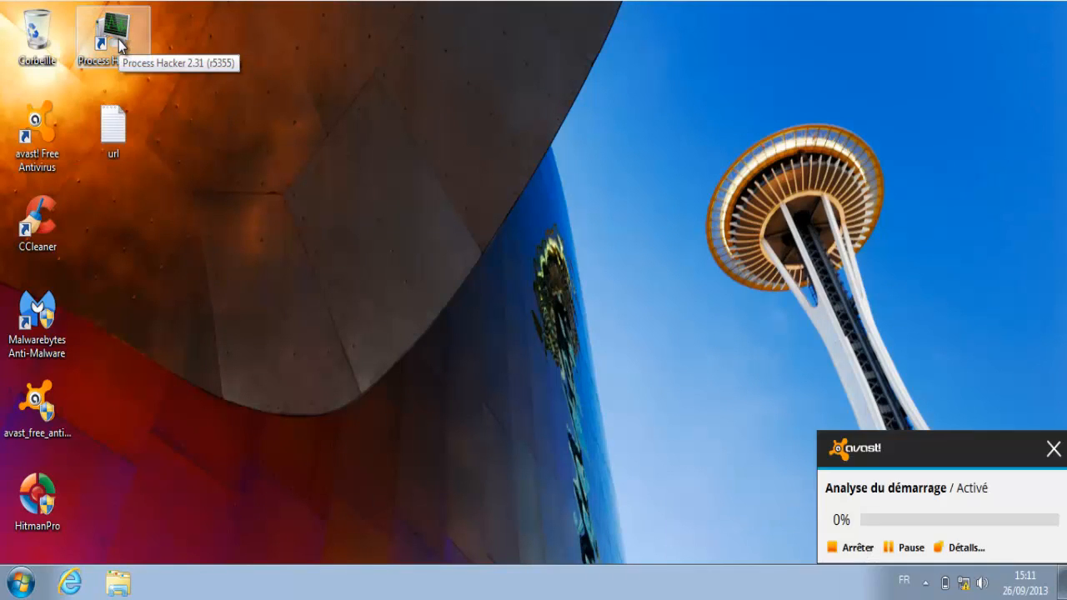
- Stop avast!'s startup scan, dismiss its notification, and launch Process Hacker 2 as administrator
left_click(846, 549)
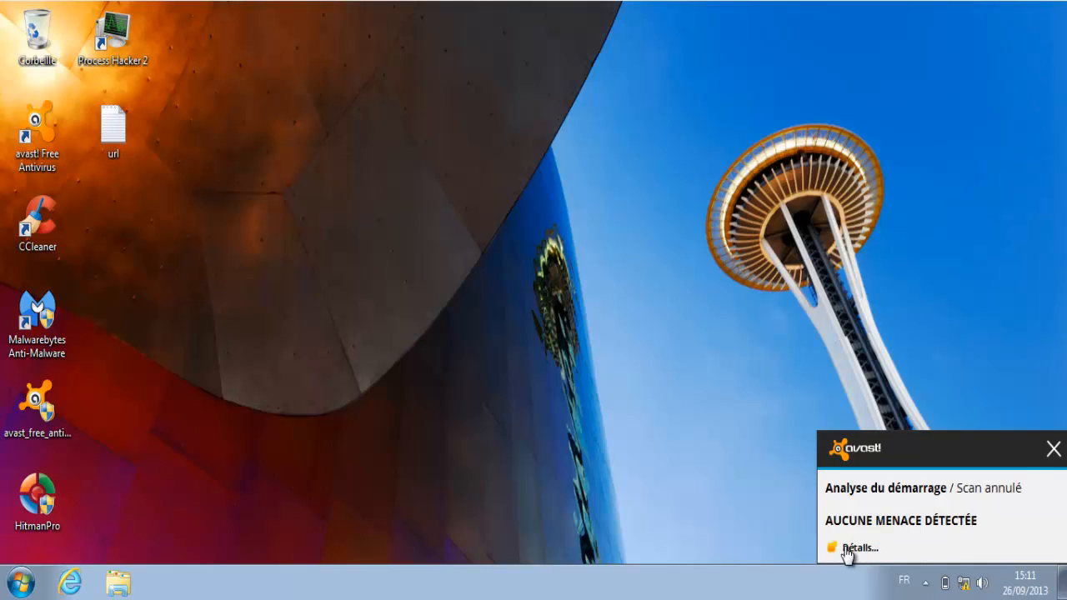
left_click(1054, 448)
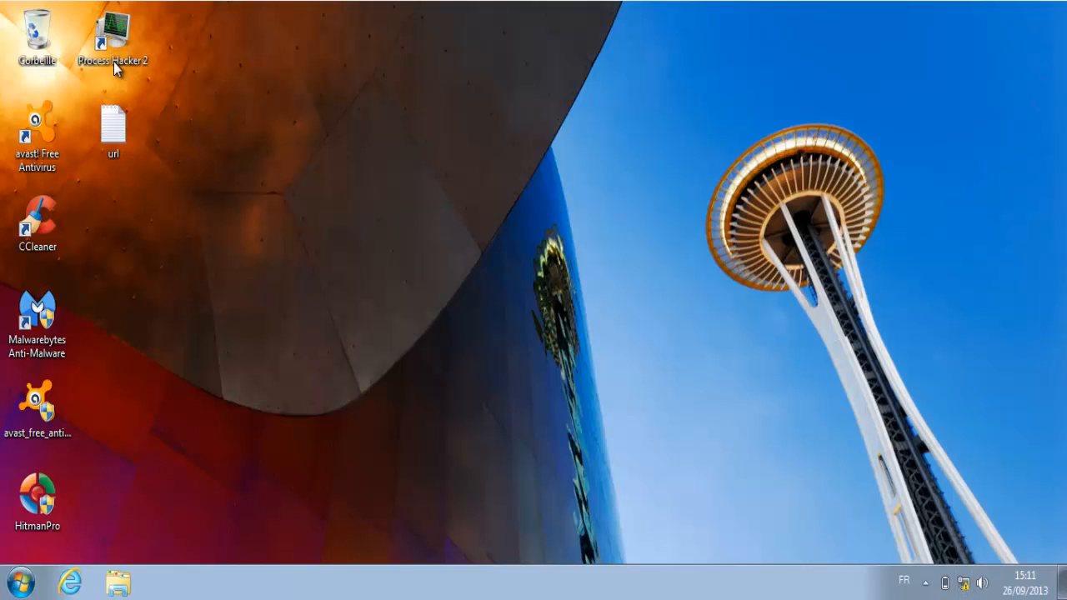
double_click(101, 42)
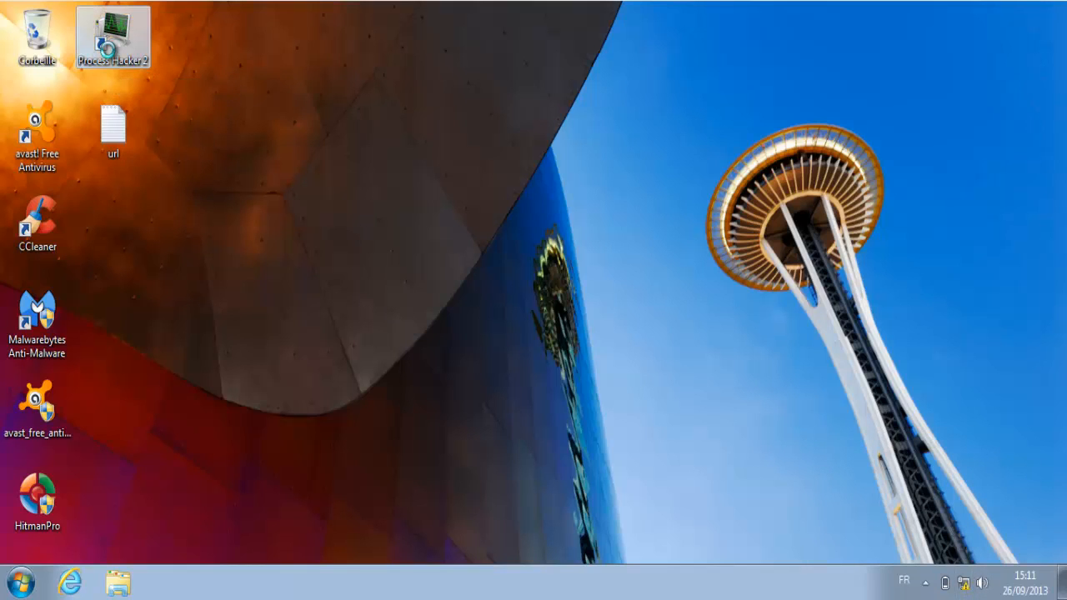
right_click(108, 50)
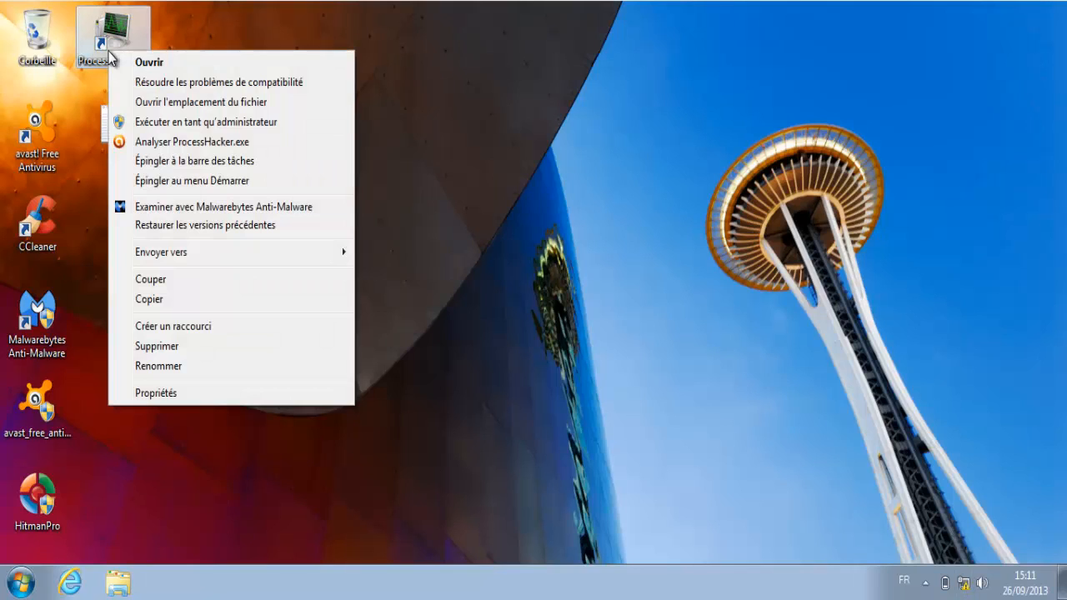
left_click(150, 126)
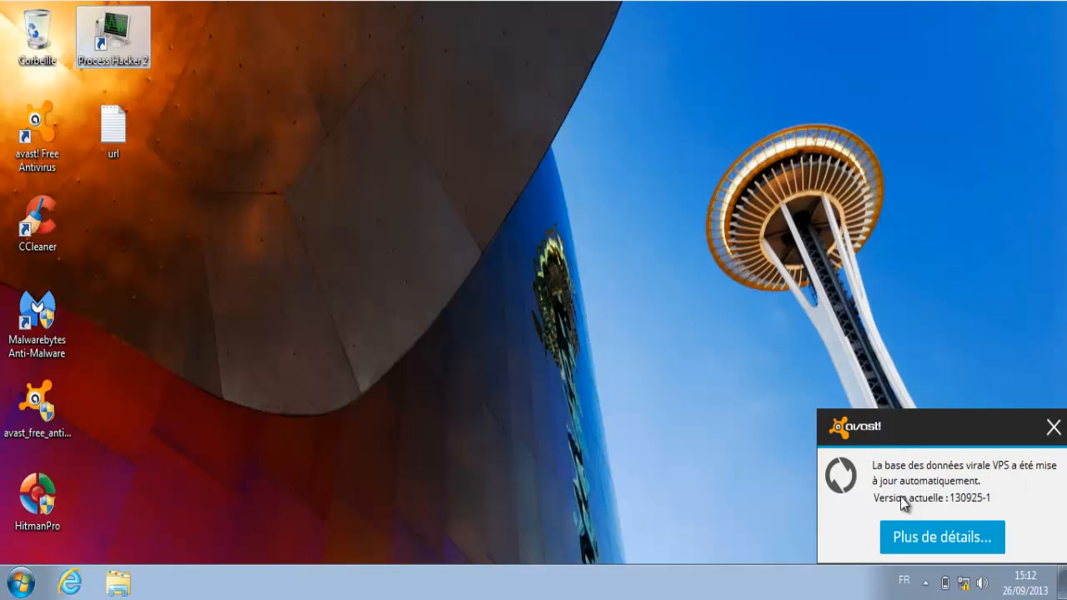
- Dismiss the virus database notification, move the avast! icon out of the hidden notification icons, and open the avast! interface
left_click(1053, 428)
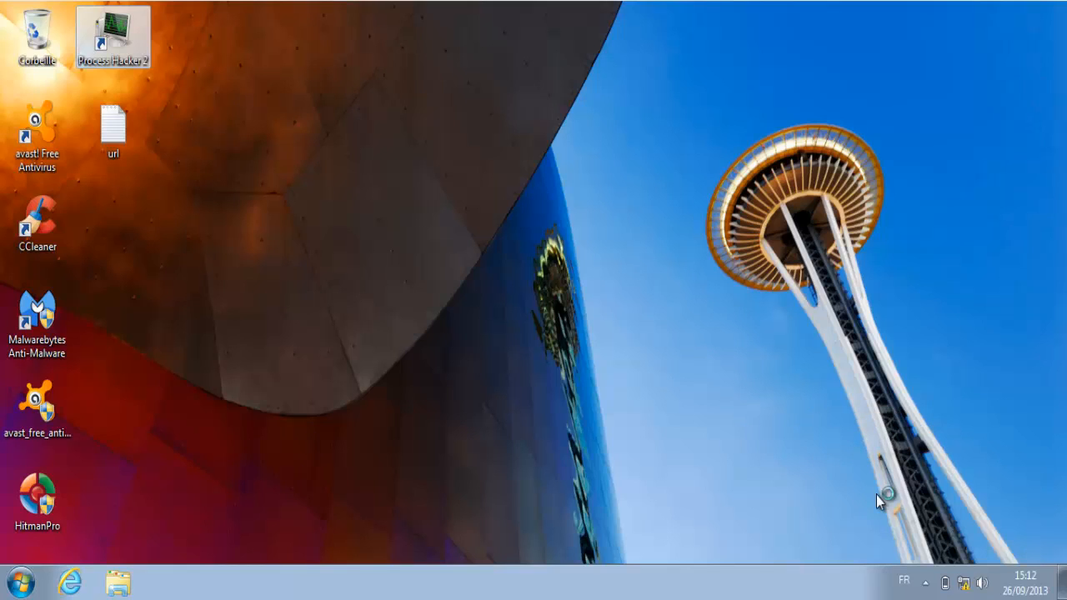
left_click(925, 582)
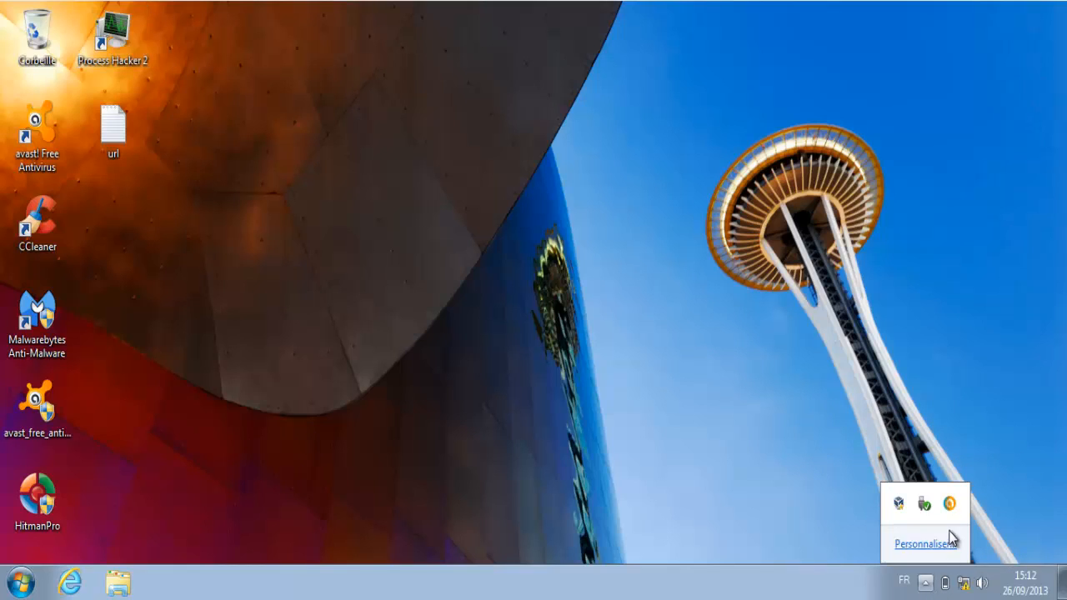
left_click_drag(950, 504, 926, 583)
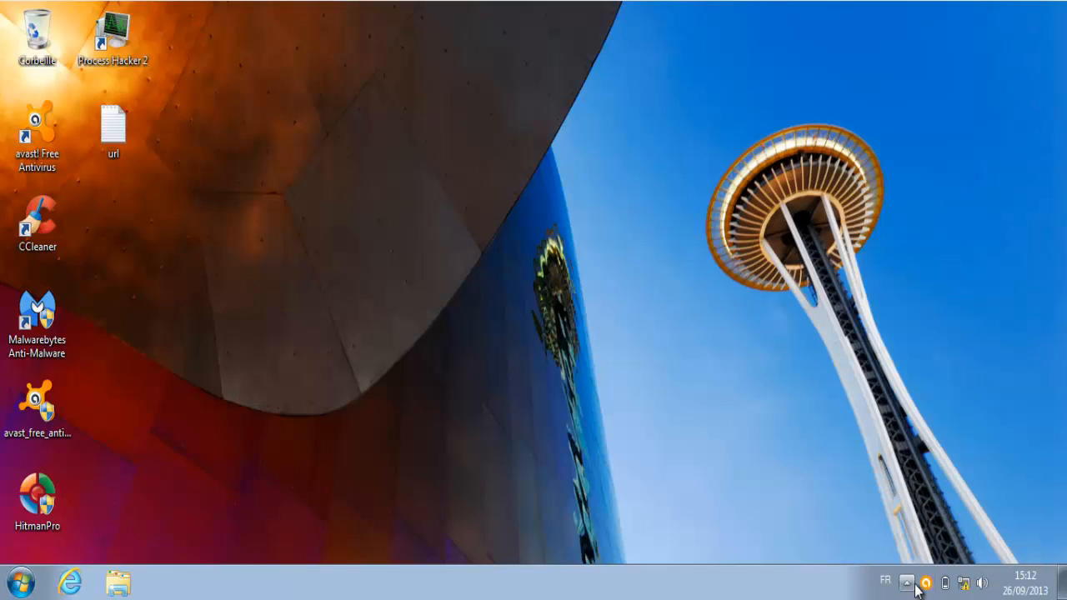
left_click(925, 582)
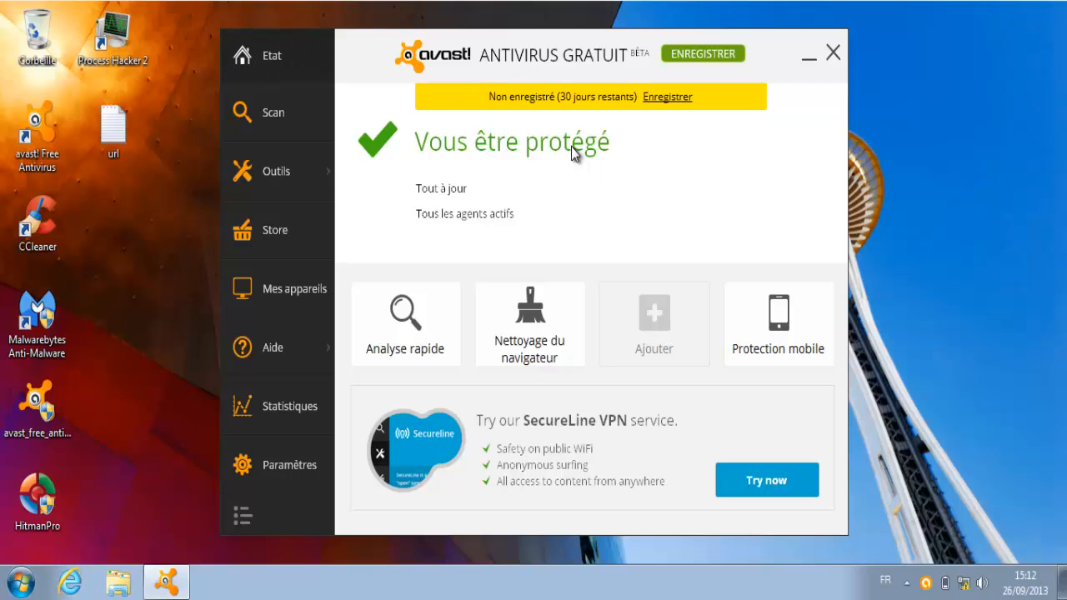
- Review the available scan types without starting a scan, and open the Software Updater tool
left_click(297, 117)
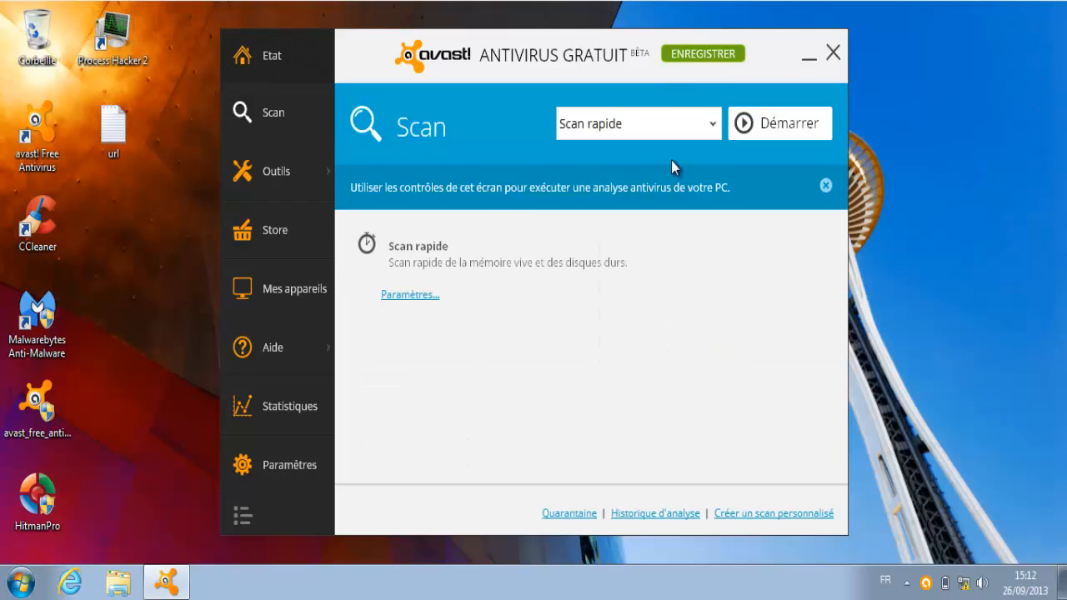
left_click(714, 125)
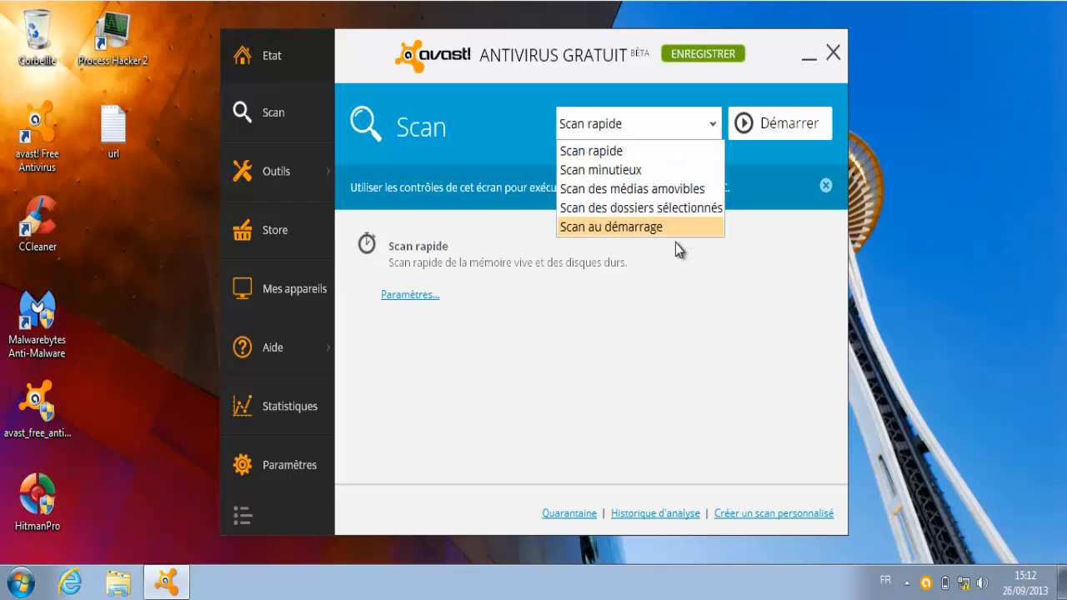
left_click(673, 360)
left_click(251, 160)
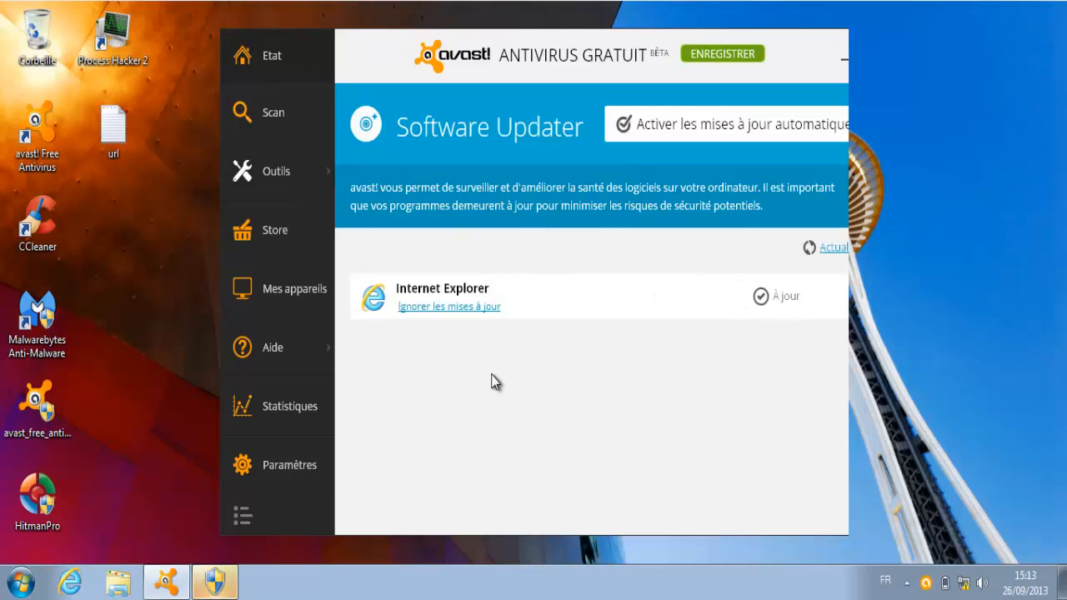
- Allow ProcessHacker.exe to make changes to the computer
left_click(218, 578)
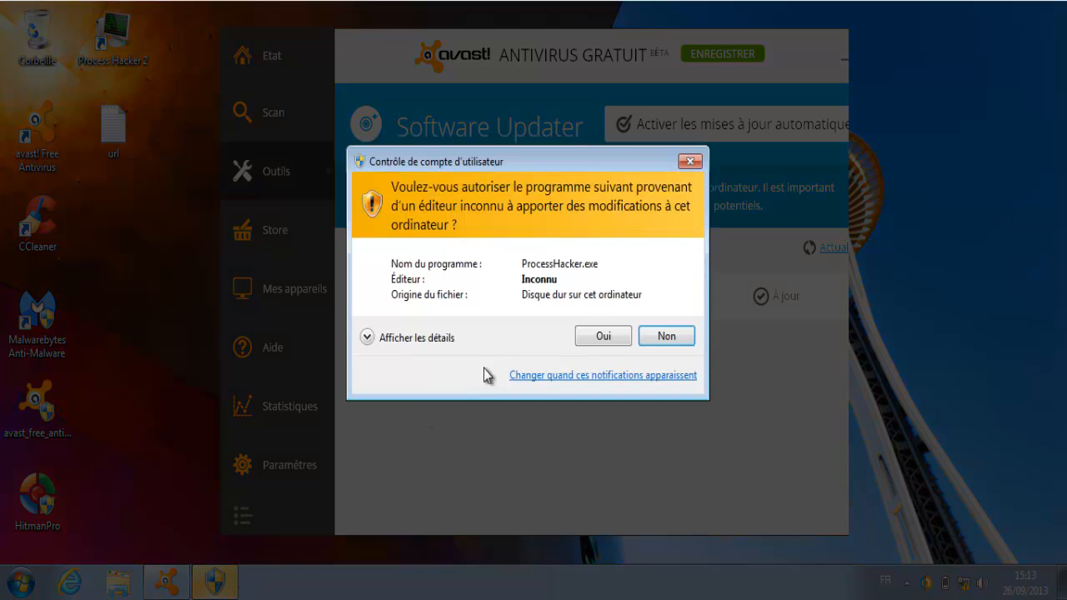
left_click(605, 336)
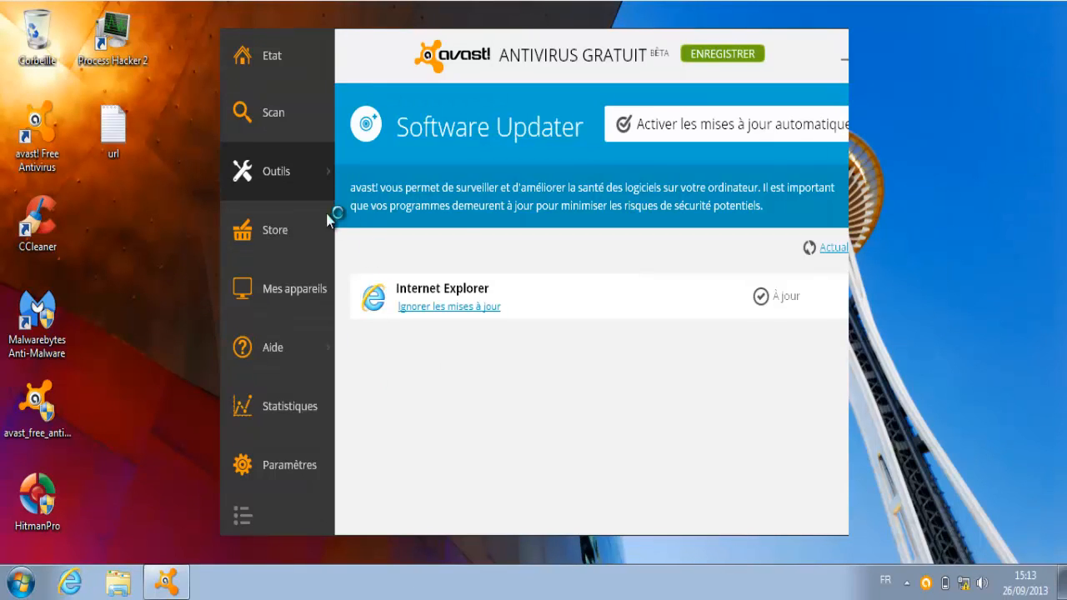
- View the SecureLine VPN tool page
left_click(327, 164)
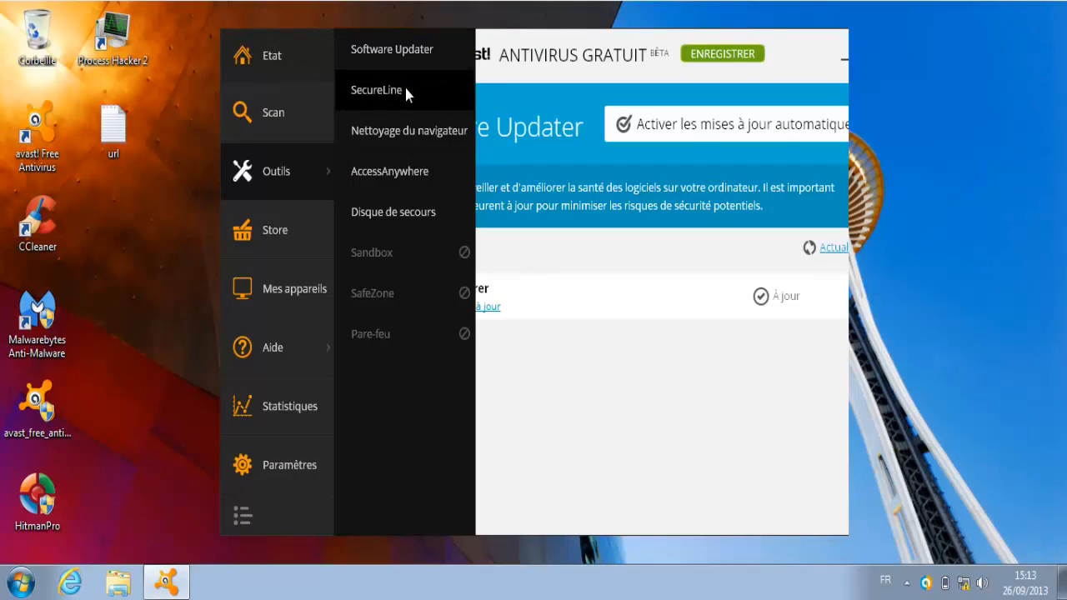
left_click(405, 89)
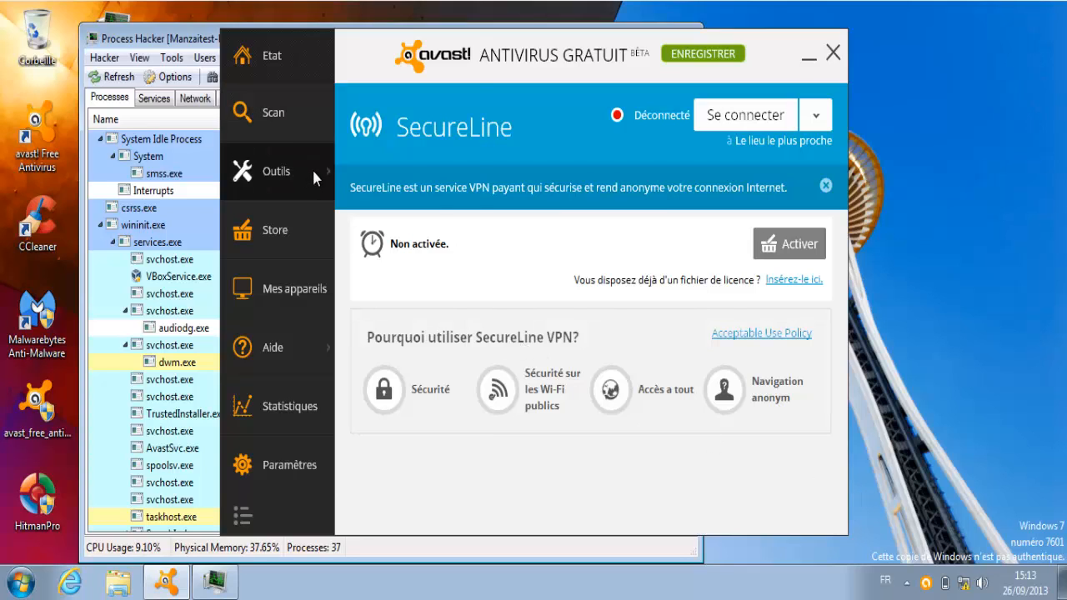
- Run the browser cleanup tool, view the Internet Explorer add-ons page, and close the cleanup window
mouse_move(331, 164)
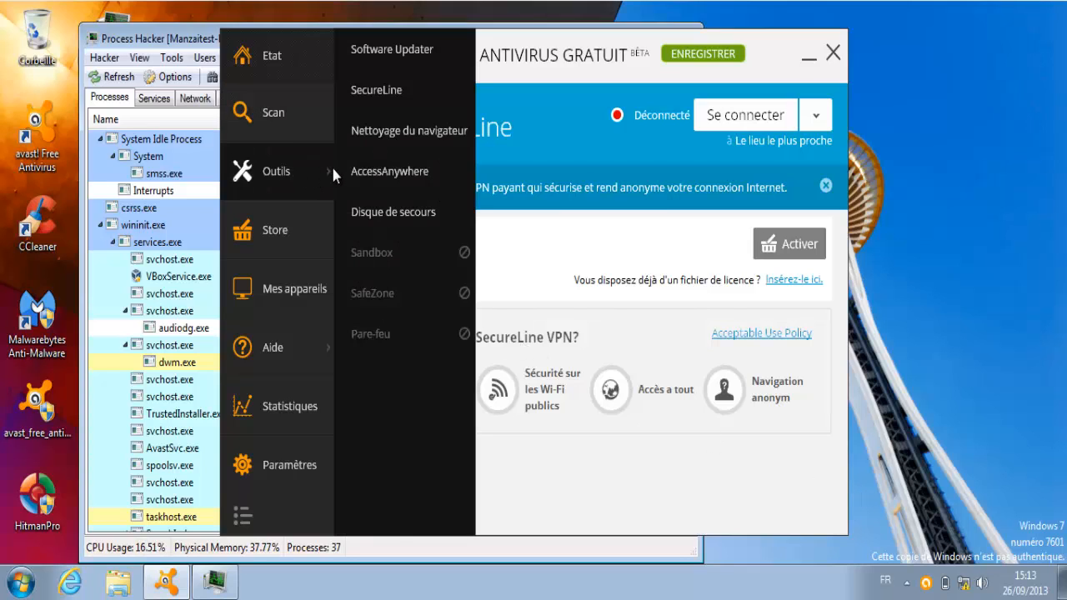
left_click(393, 135)
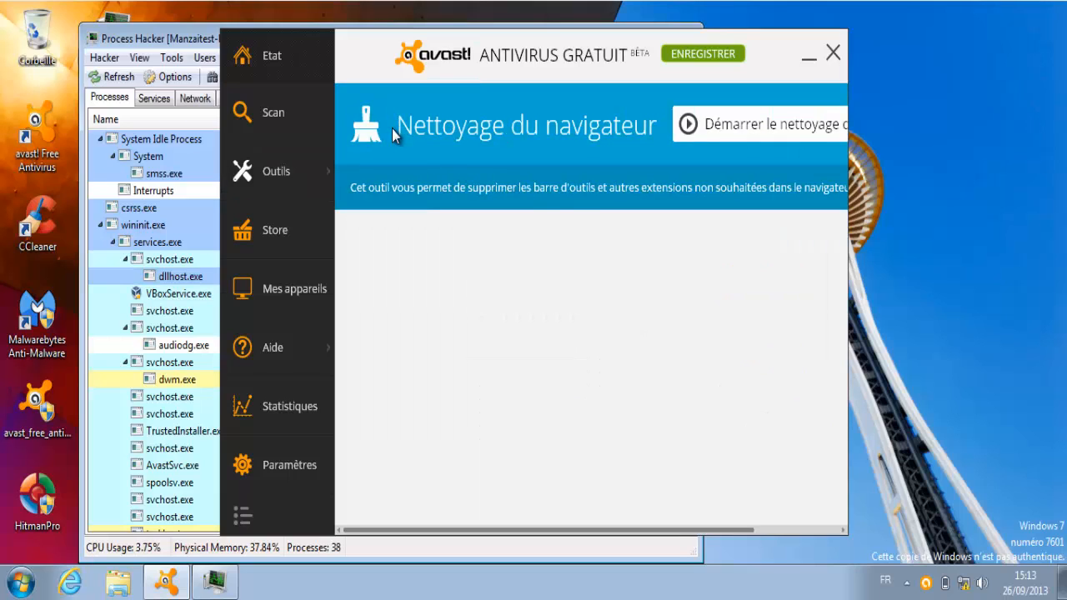
left_click(716, 126)
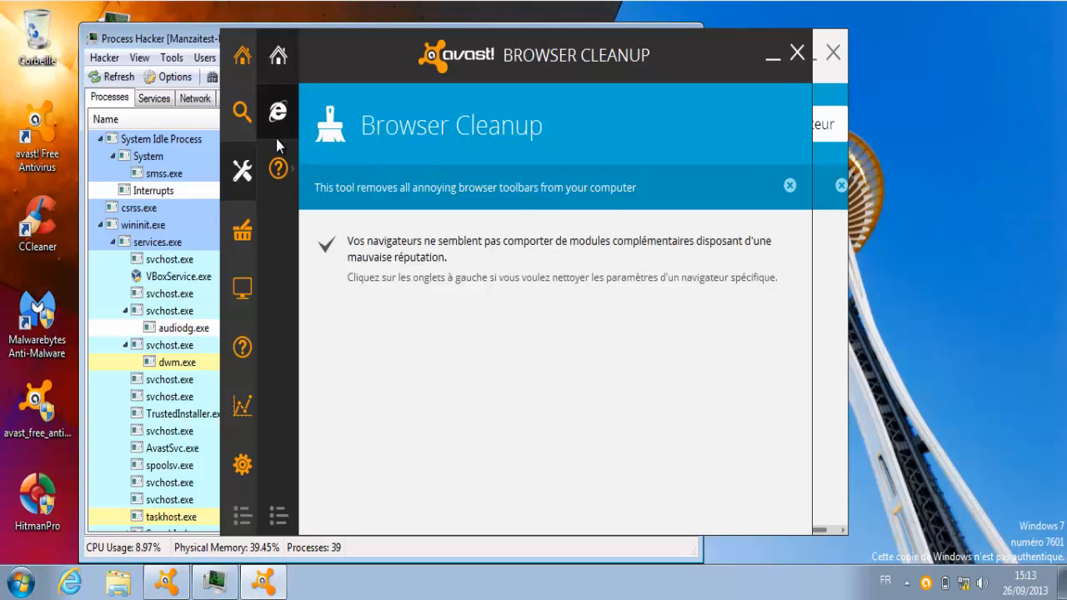
left_click(277, 111)
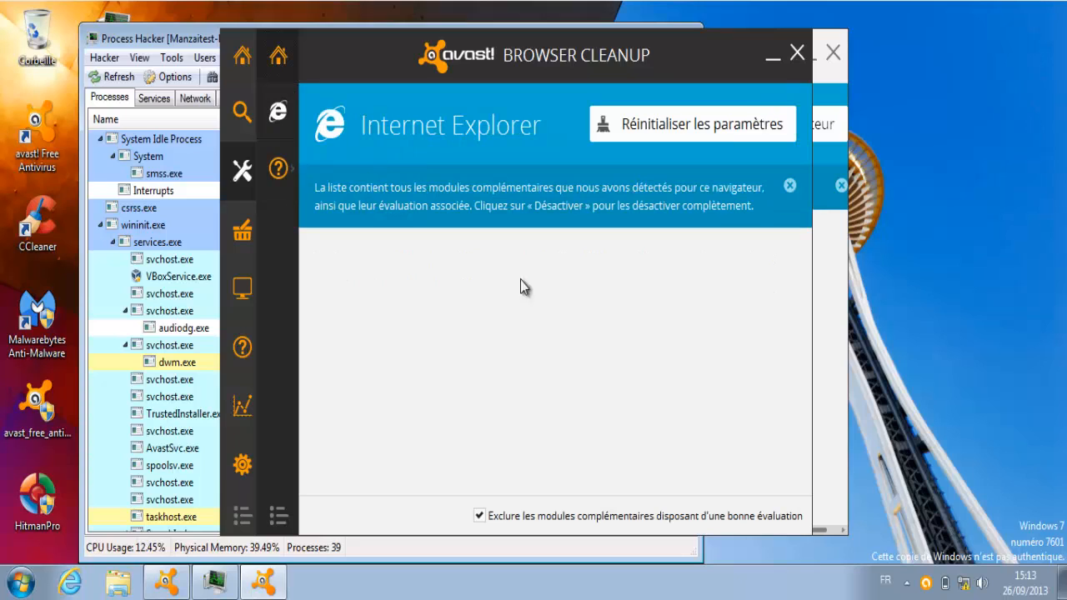
left_click(796, 53)
- View the AccessAnywhere remote control tool page
mouse_move(330, 173)
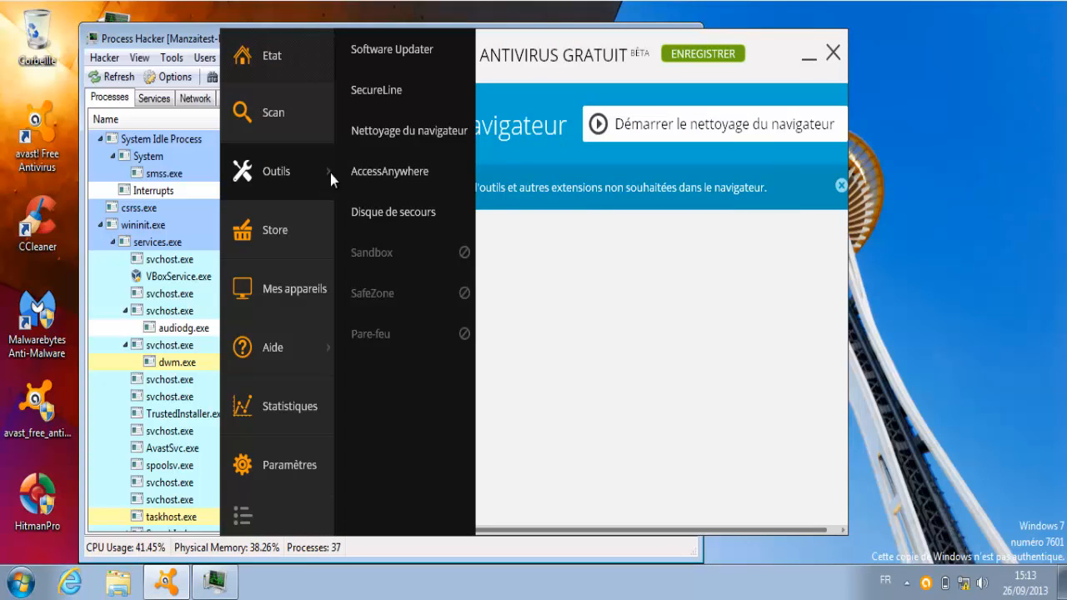
left_click(390, 173)
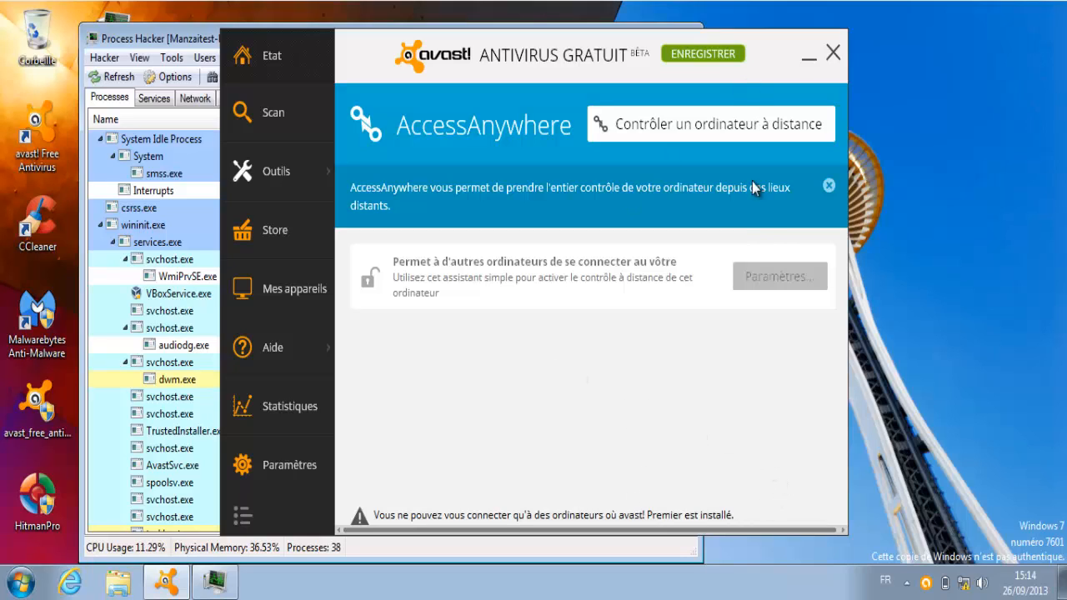
- View the remote computer control sign-in dialog, cancel it, and view the Disque de secours tool page
left_click(659, 131)
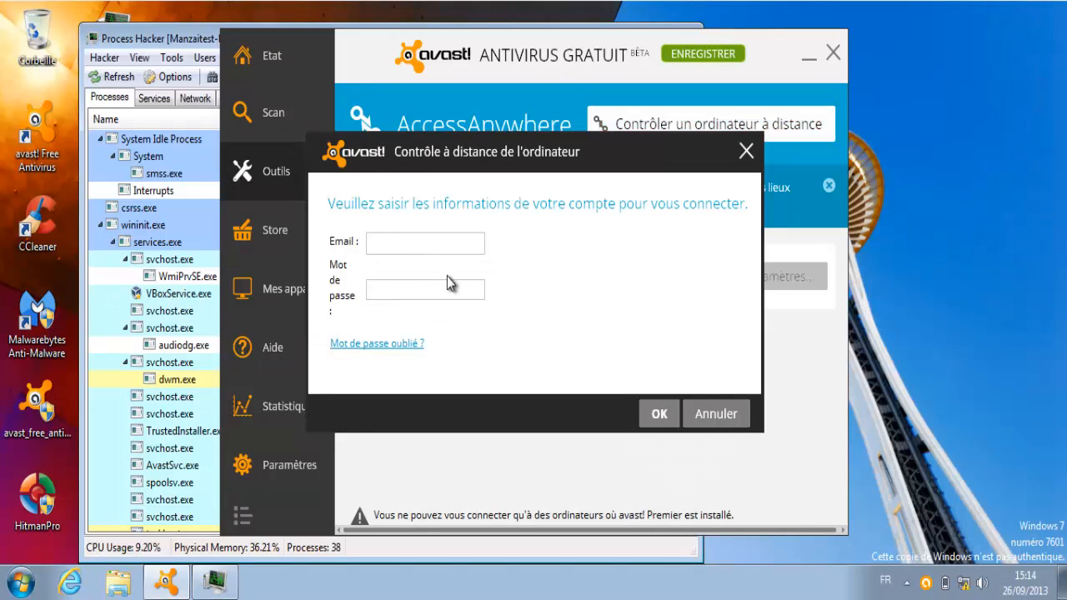
left_click(715, 413)
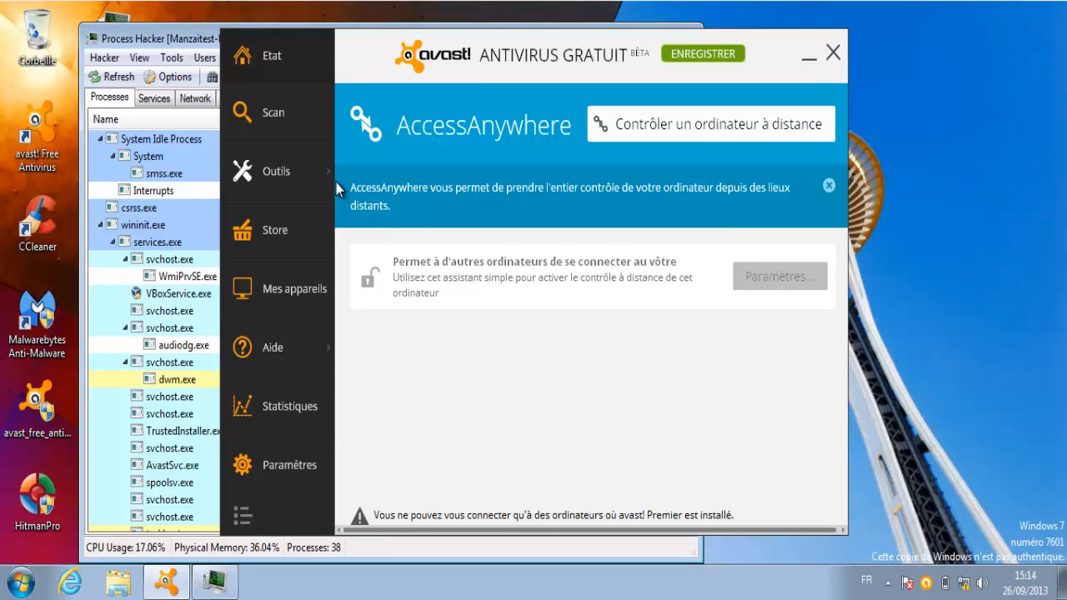
mouse_move(310, 173)
left_click(376, 212)
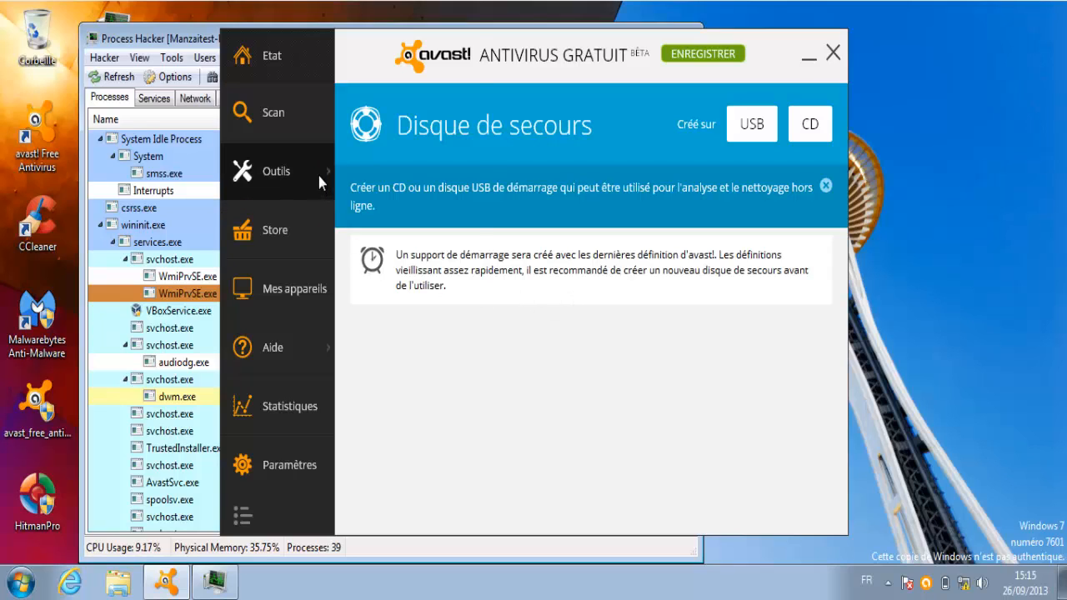
mouse_move(317, 171)
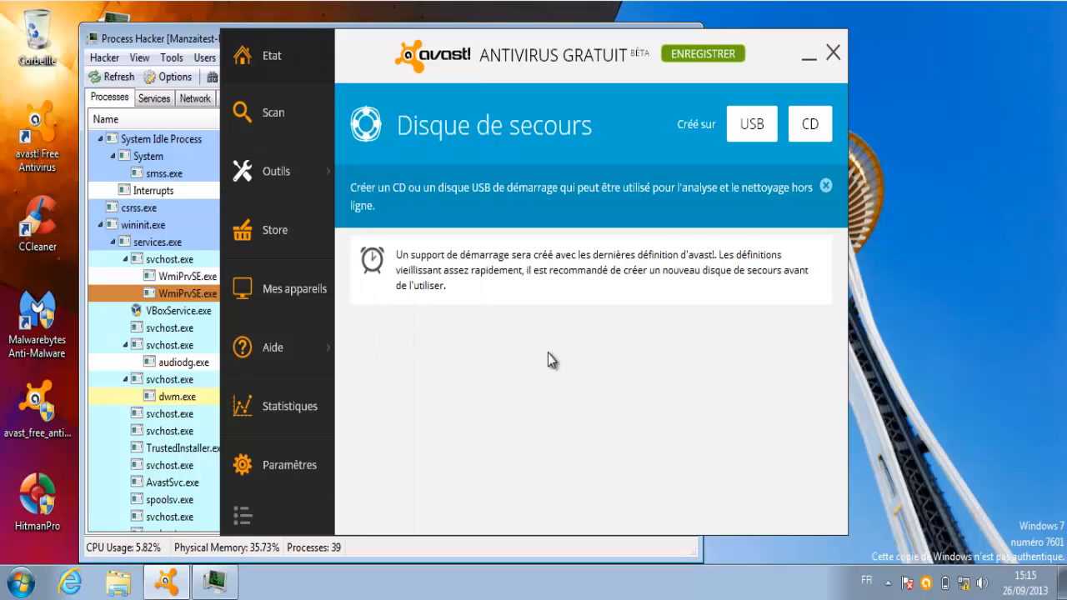
- Look through the product list in the Store and view the Mes appareils account sign-in page
left_click(291, 226)
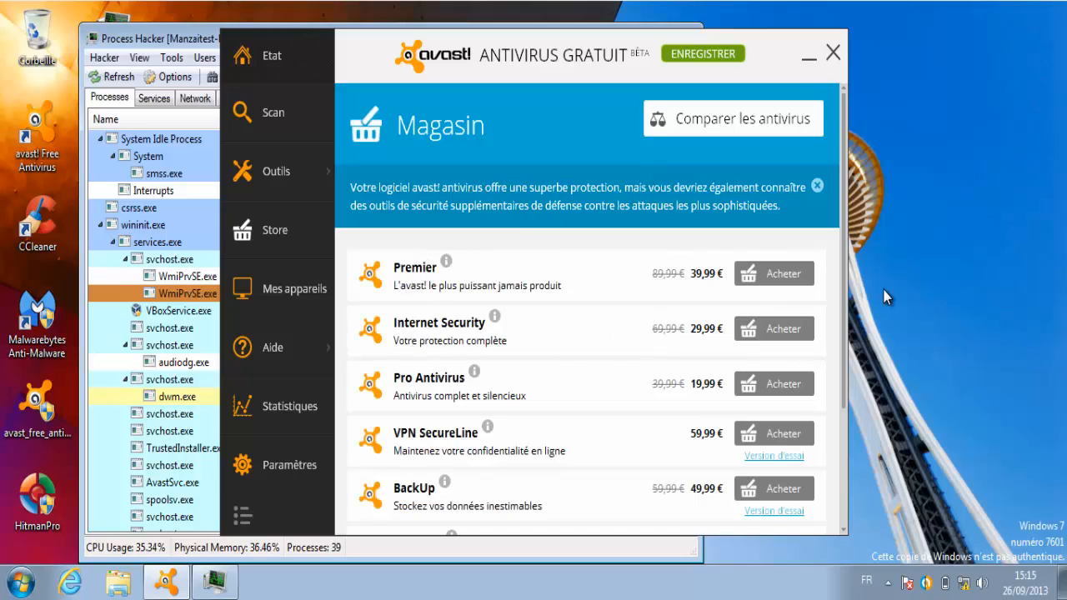
left_click_drag(843, 267, 851, 387)
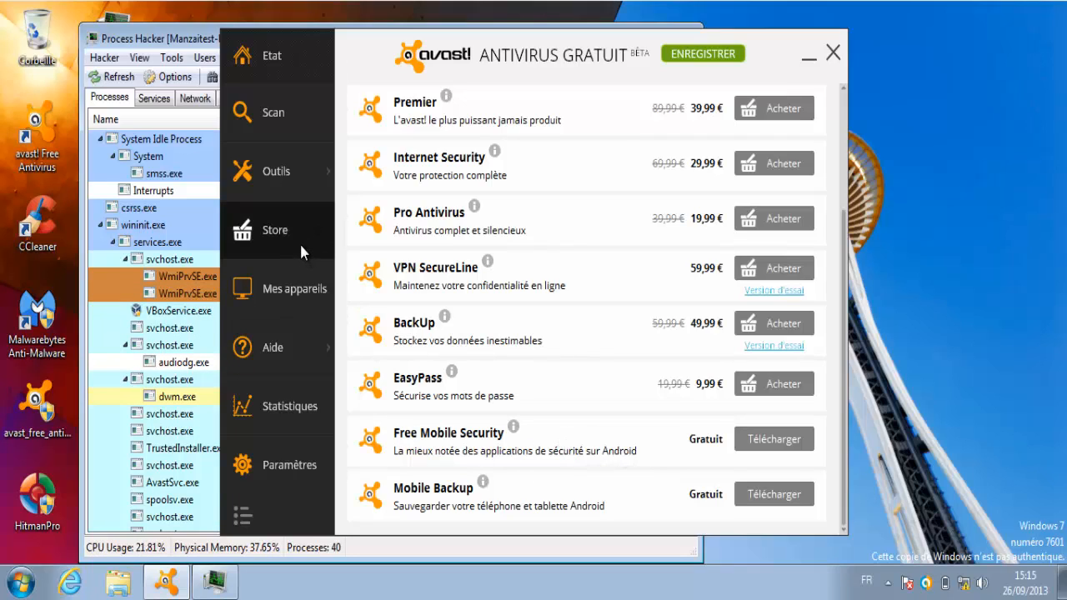
left_click(296, 292)
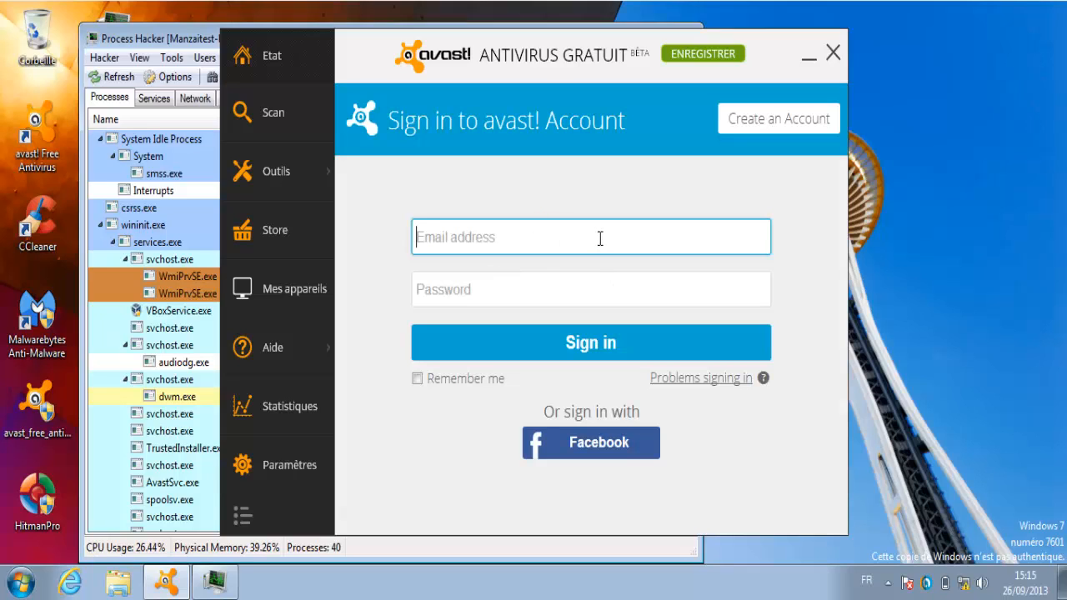
- View the Support and Commentaire help pages
mouse_move(298, 345)
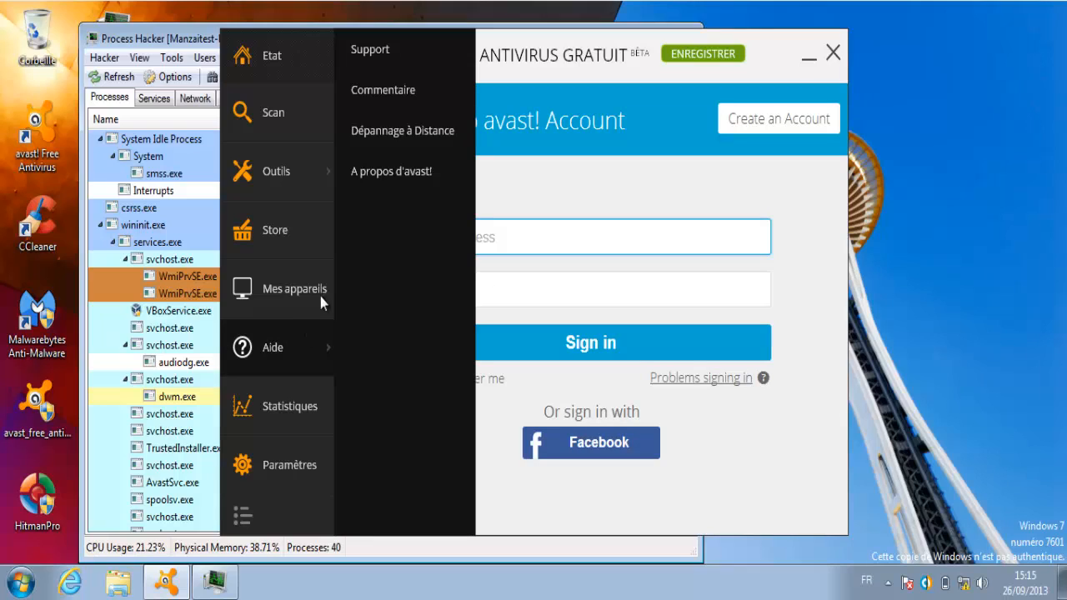
left_click(401, 45)
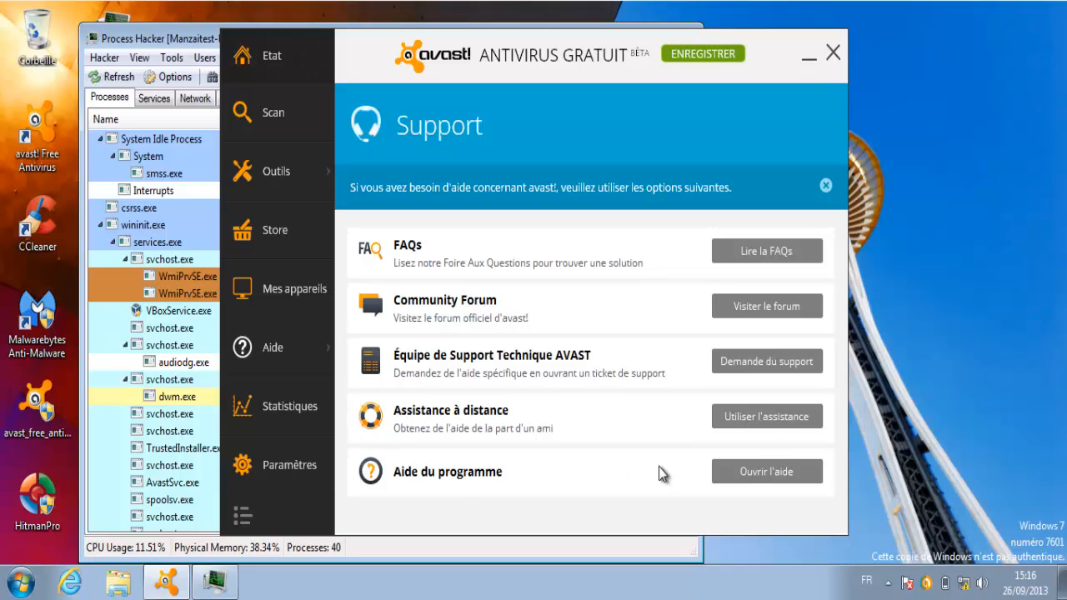
mouse_move(314, 340)
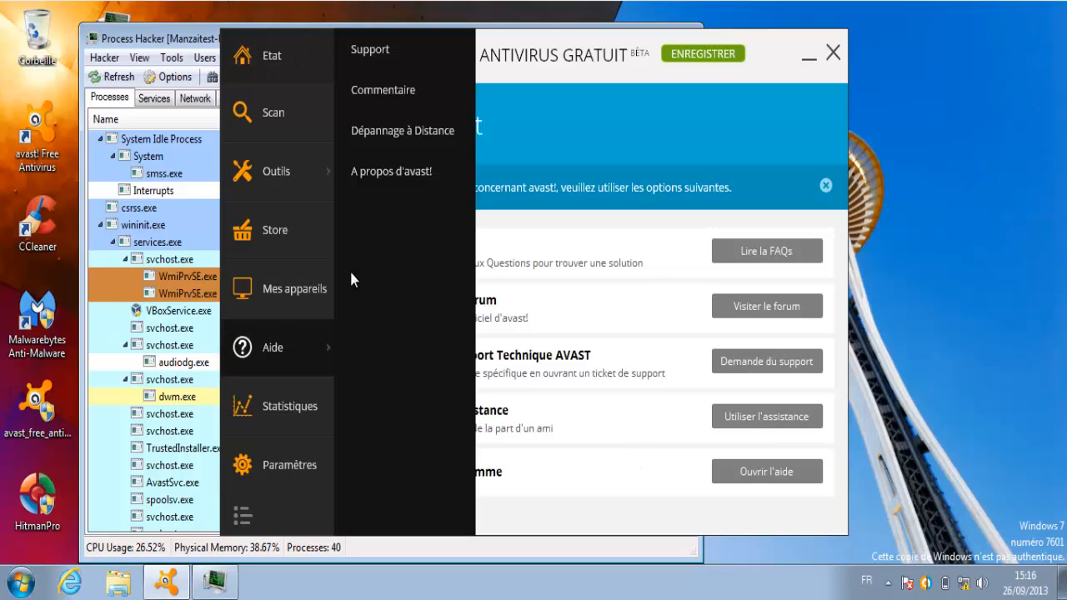
left_click(407, 89)
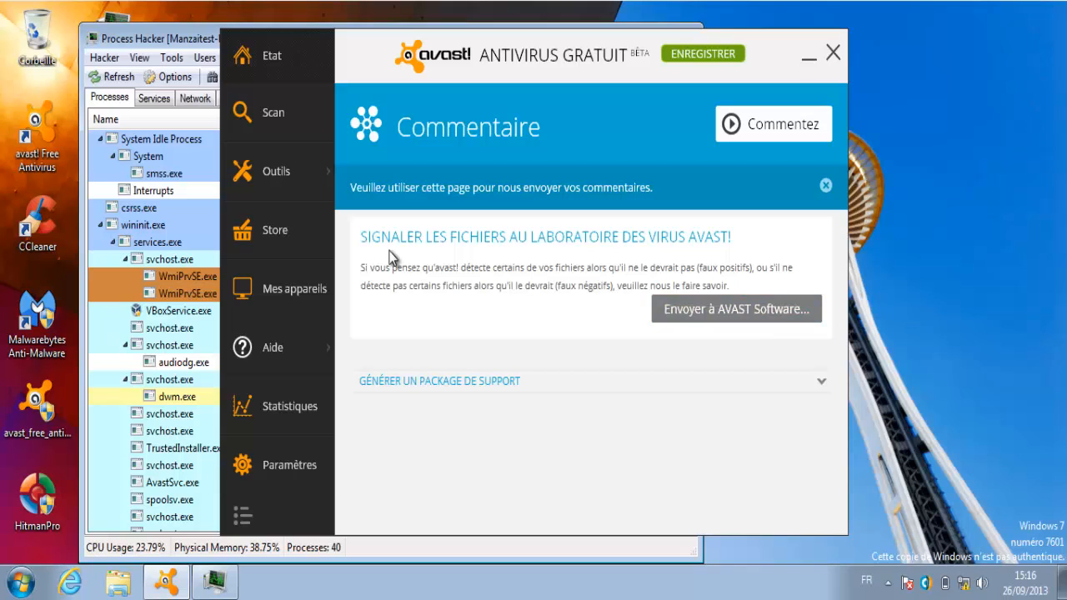
- View the Dépannage à Distance help page and its connection code fields
mouse_move(317, 350)
left_click(435, 132)
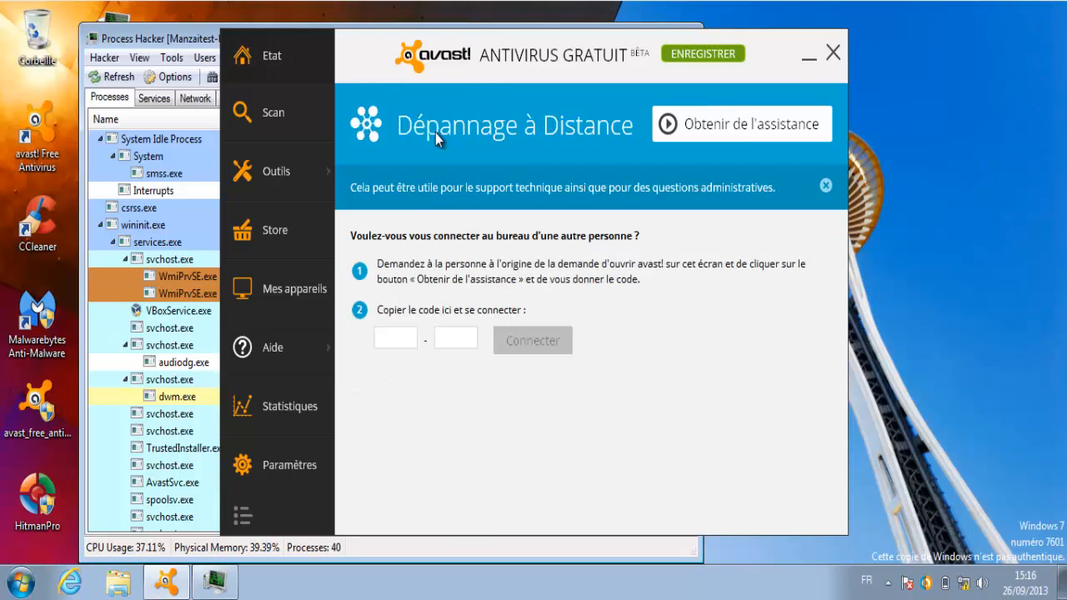
left_click(400, 333)
key("Tab")
- View the A propos d'avast! page and examine the program version and virus definition details
mouse_move(296, 343)
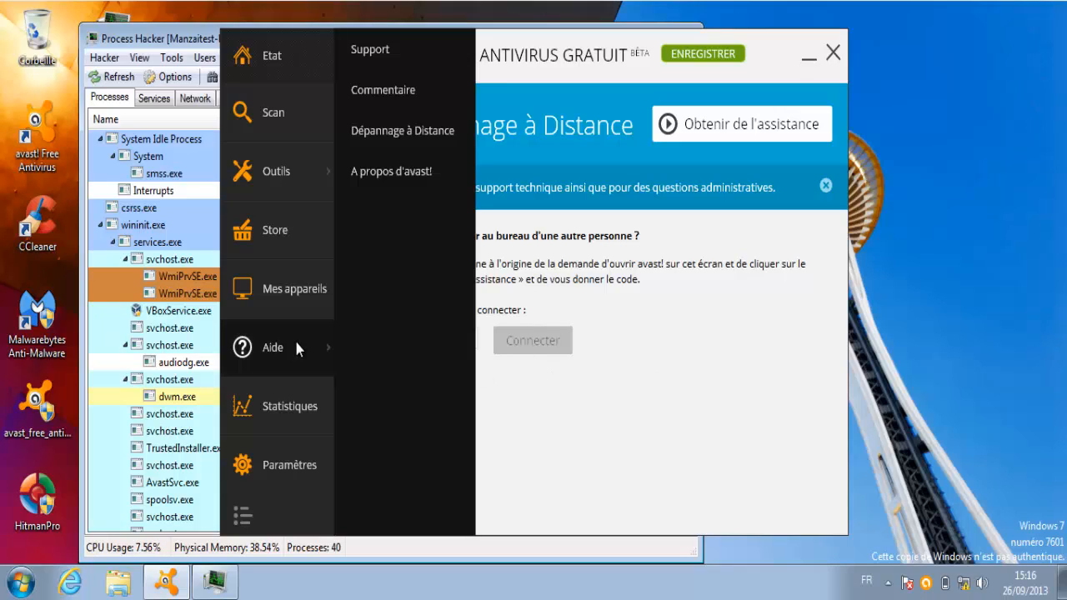
left_click(427, 160)
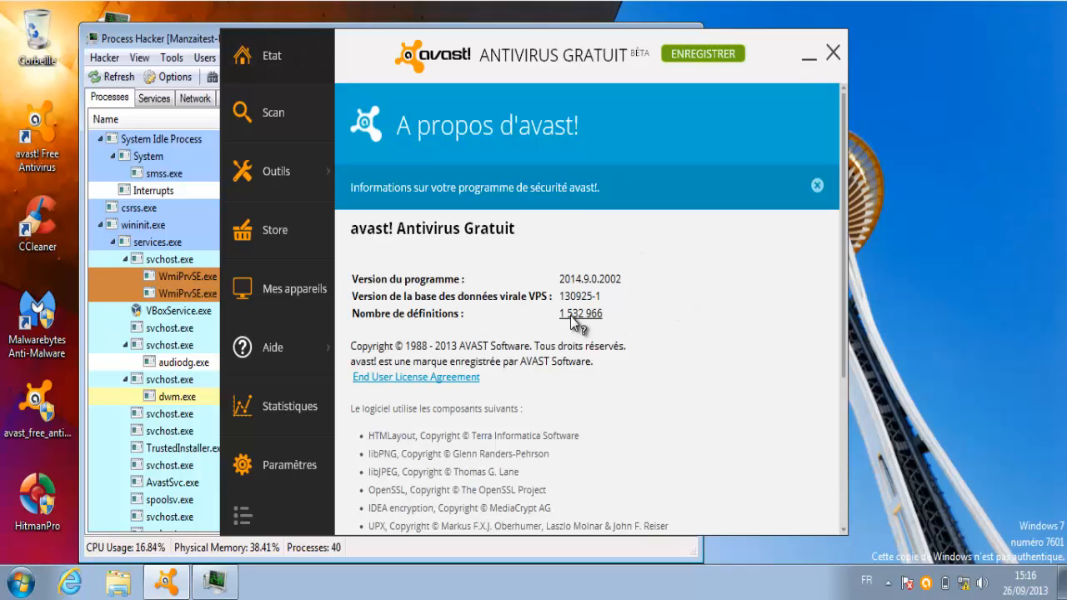
mouse_move(573, 315)
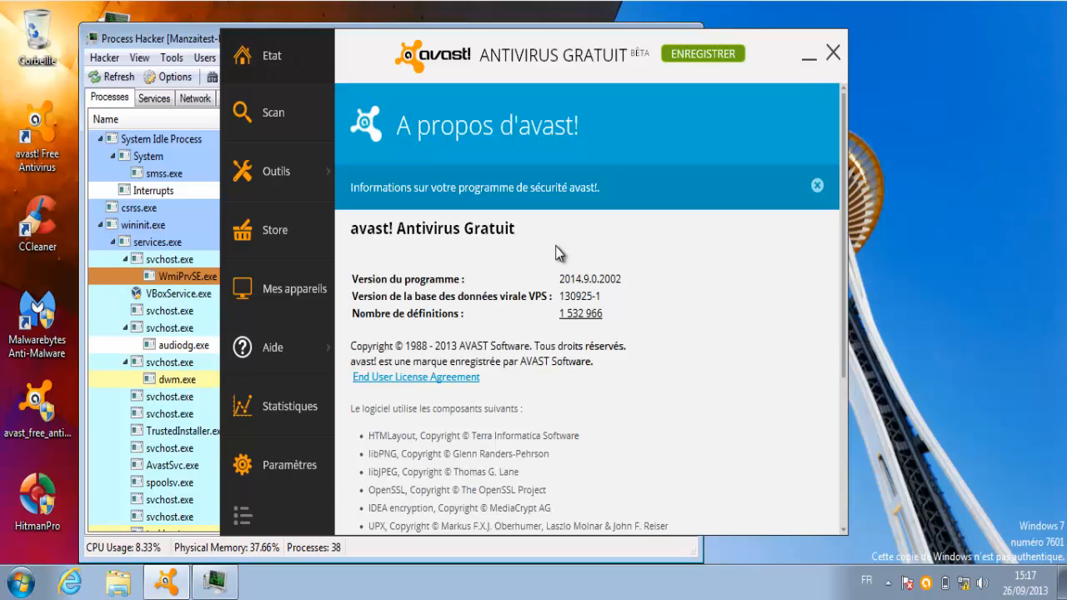
- View the personal statistics, covering real-time data, historical data and component status
left_click(288, 405)
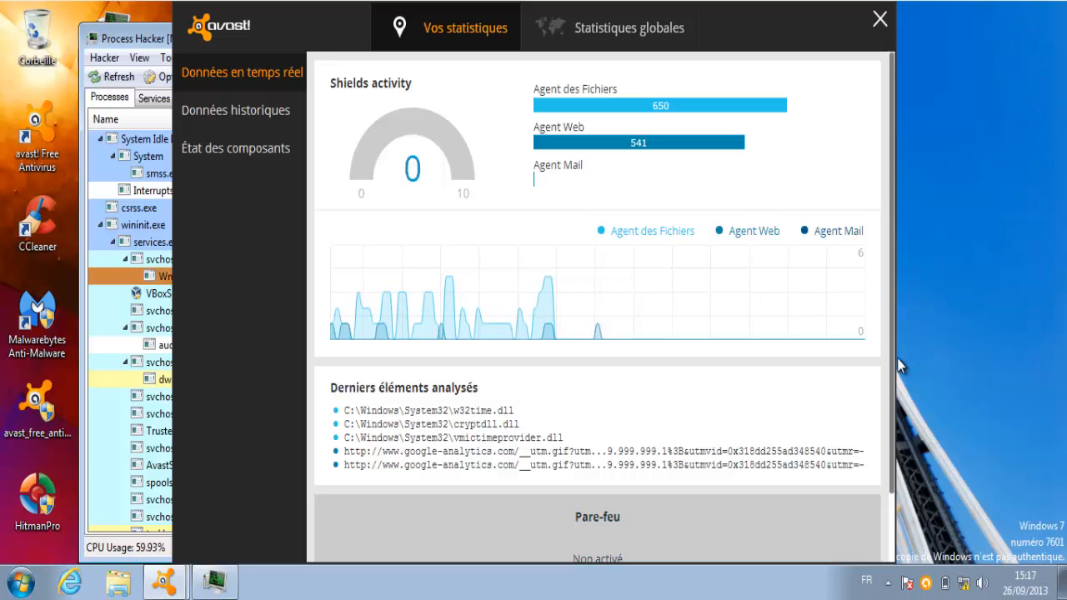
scroll(883, 317, "down", 3)
scroll(879, 239, "up", 3)
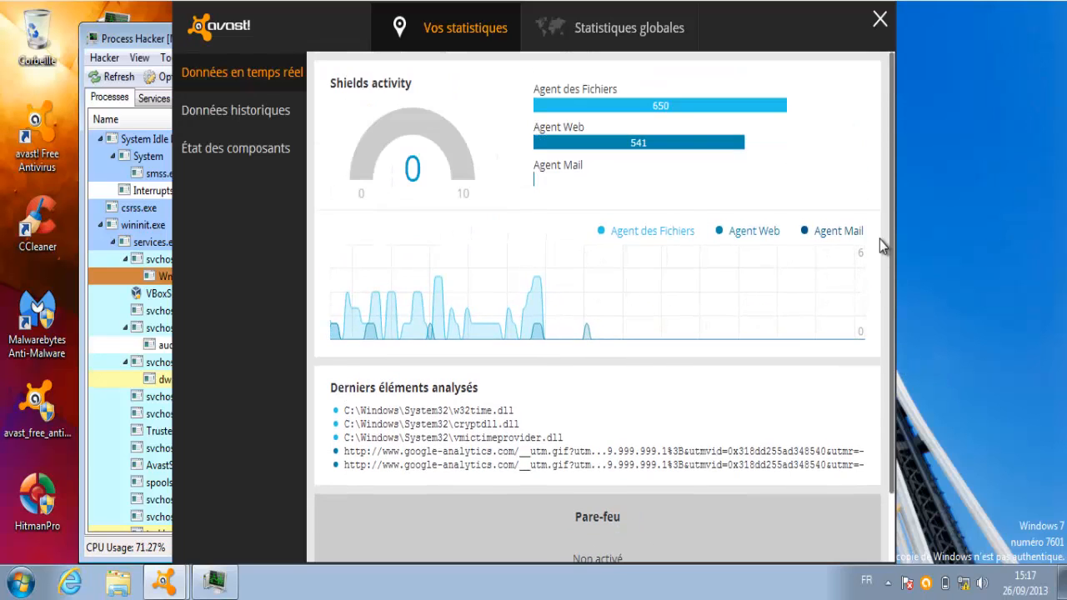
left_click(280, 117)
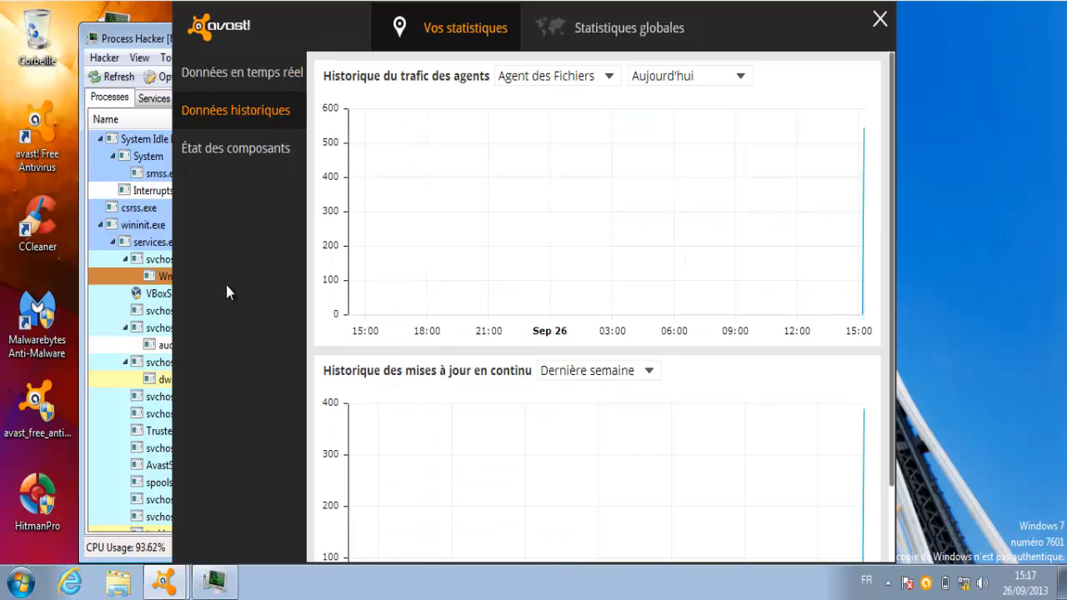
left_click(245, 156)
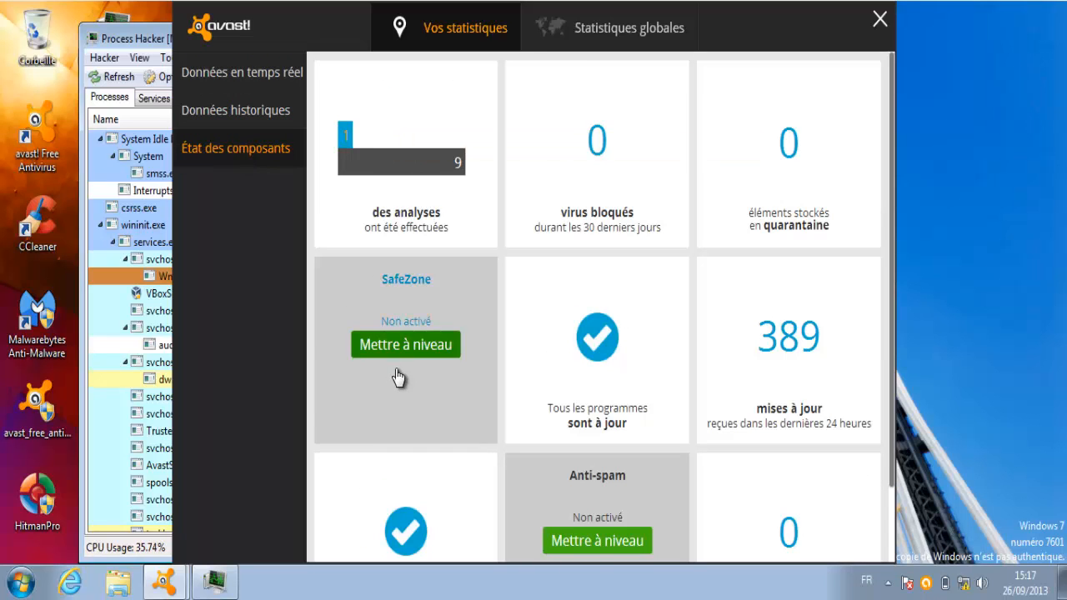
- View the Antispam upgrade packages and the Magasin page, and close the main and statistics windows
key("Escape")
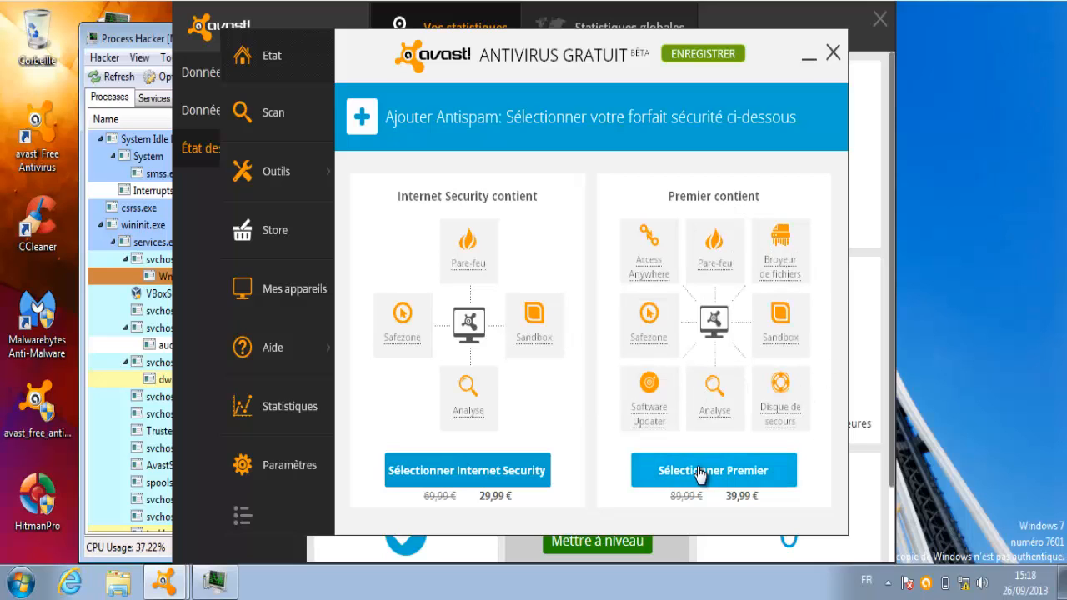
left_click(647, 339)
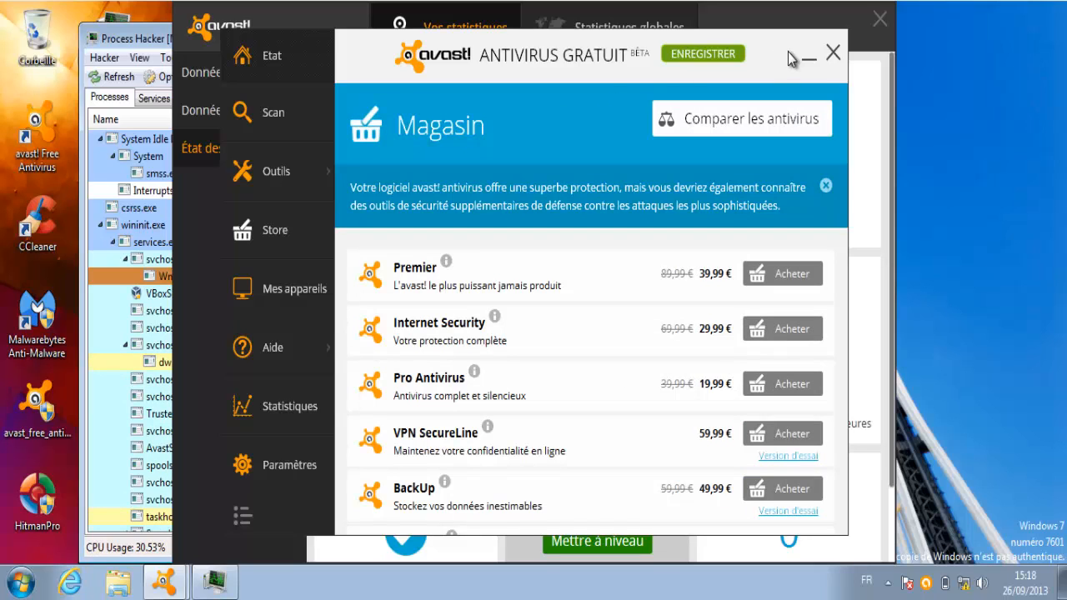
left_click(831, 55)
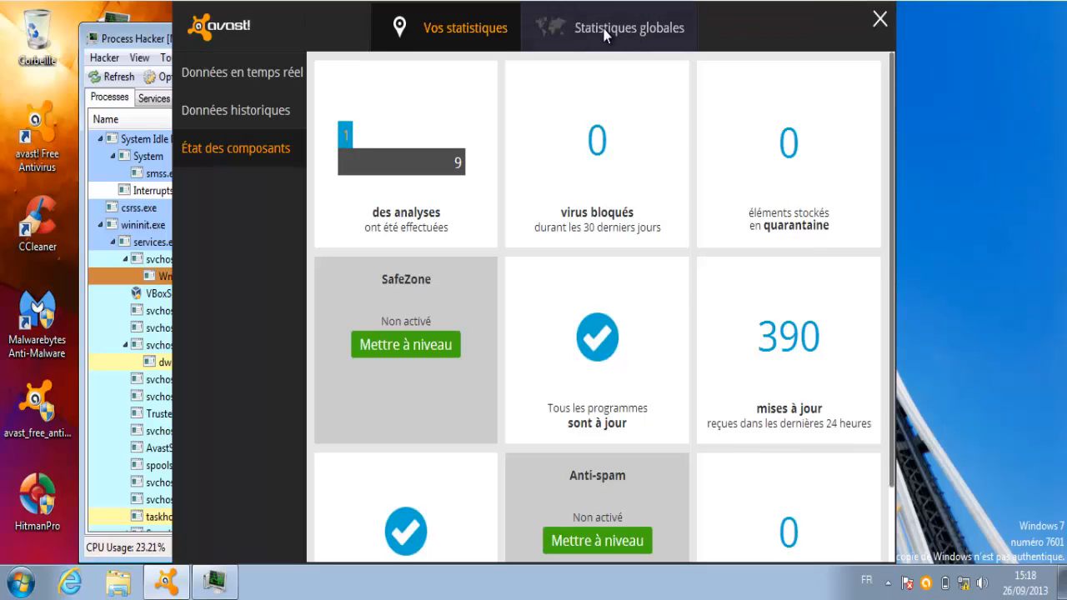
left_click(880, 21)
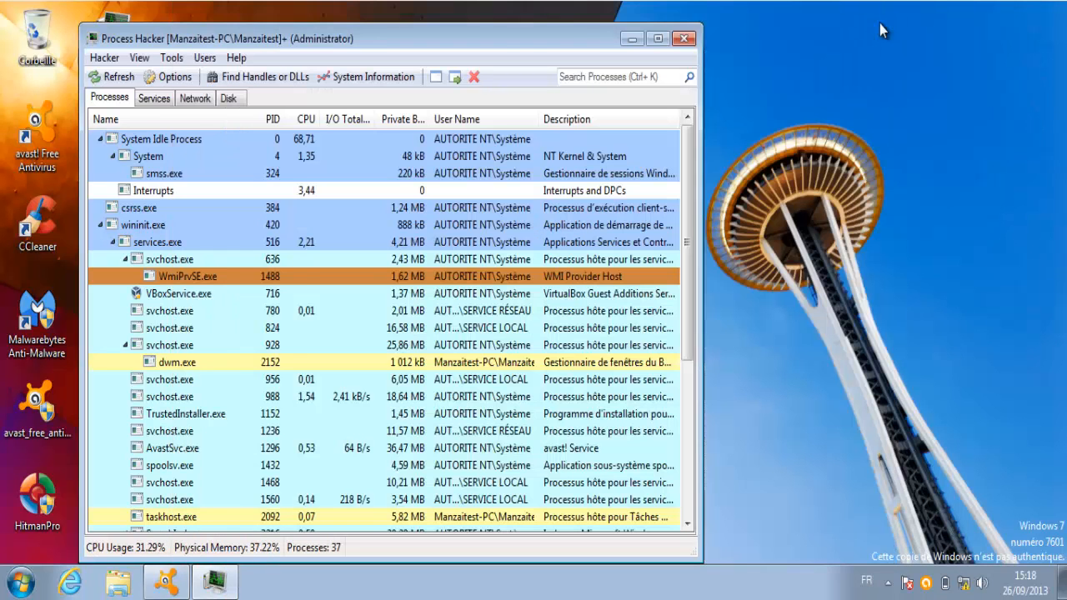
- Reopen the avast! window, open its general settings, and dismiss the blocked-threat notification
left_click(925, 582)
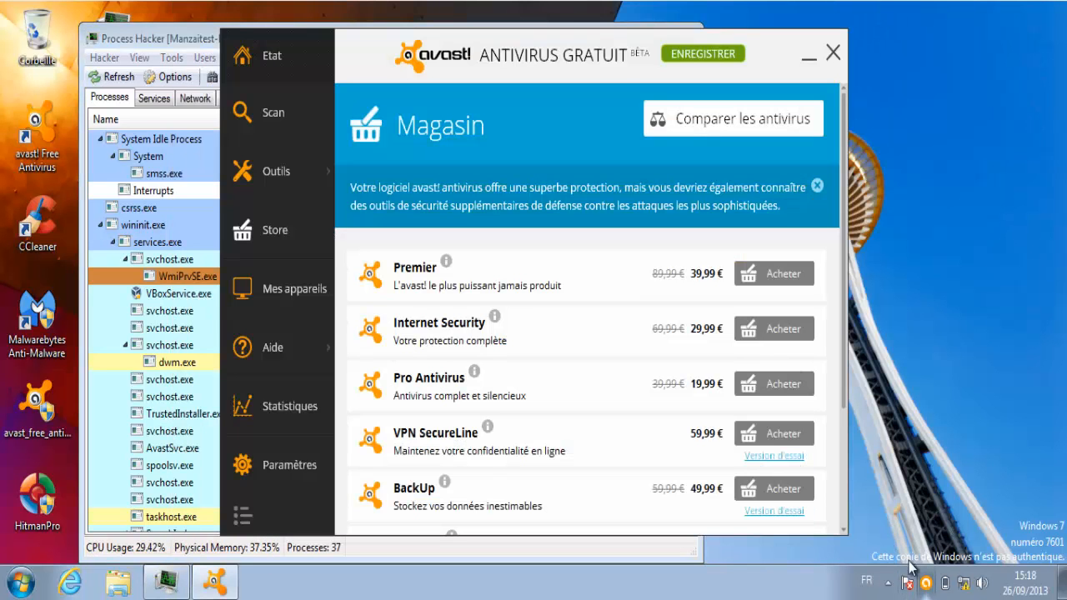
left_click(282, 464)
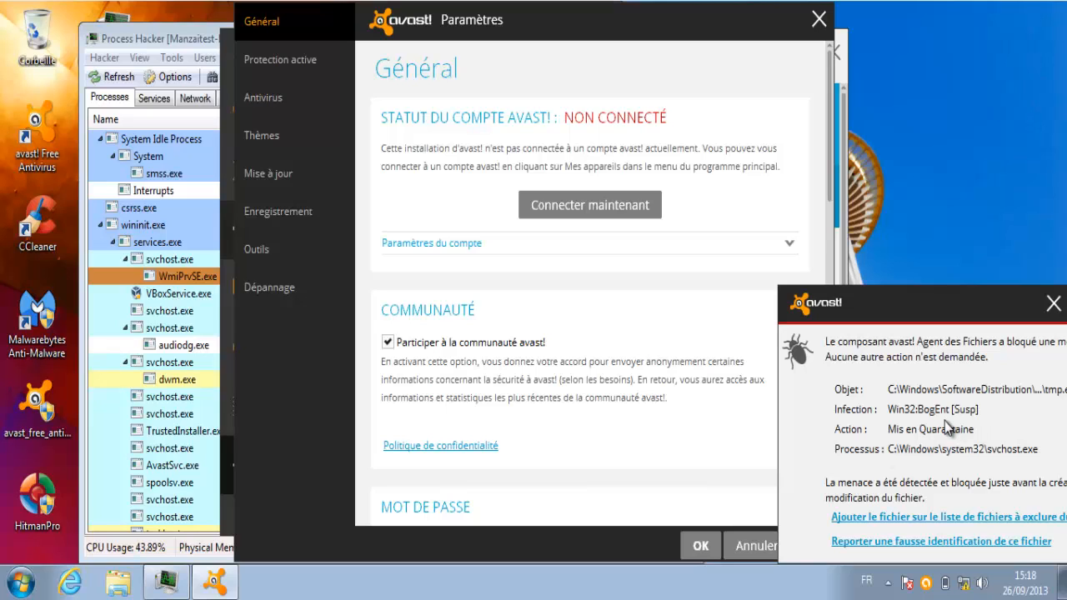
left_click(1055, 307)
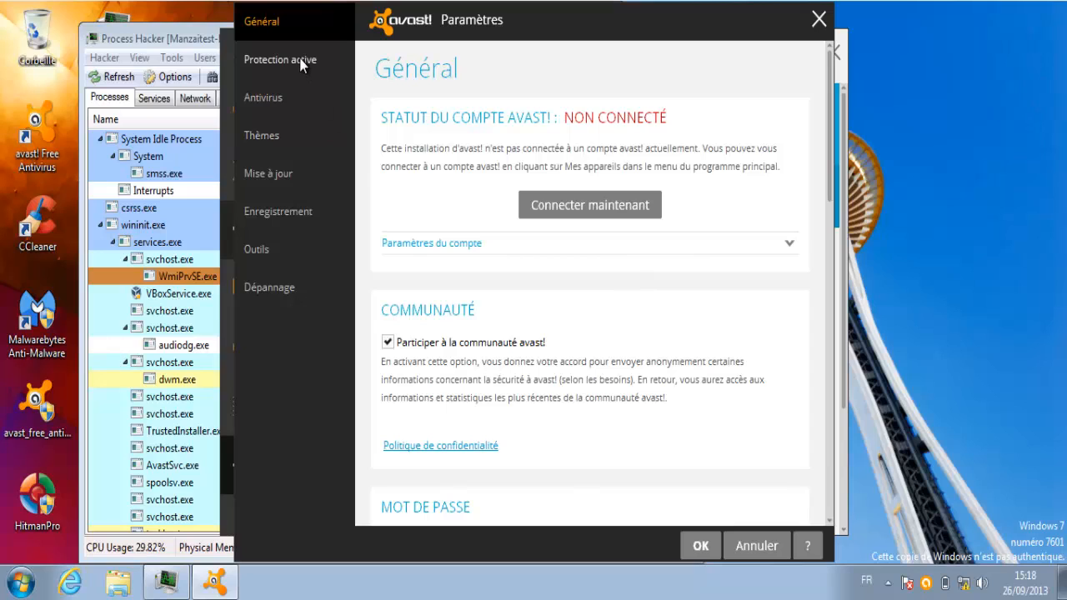
- Open the Agent des Fichiers settings under active protection and review its scan, exclusion, advanced, action and container pages
left_click(302, 64)
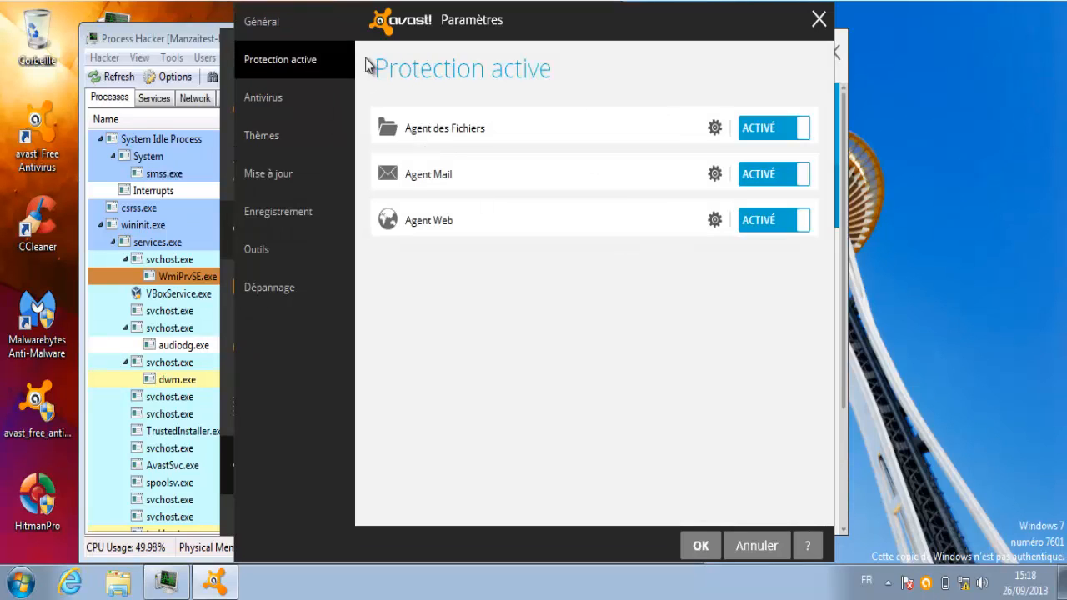
left_click(713, 127)
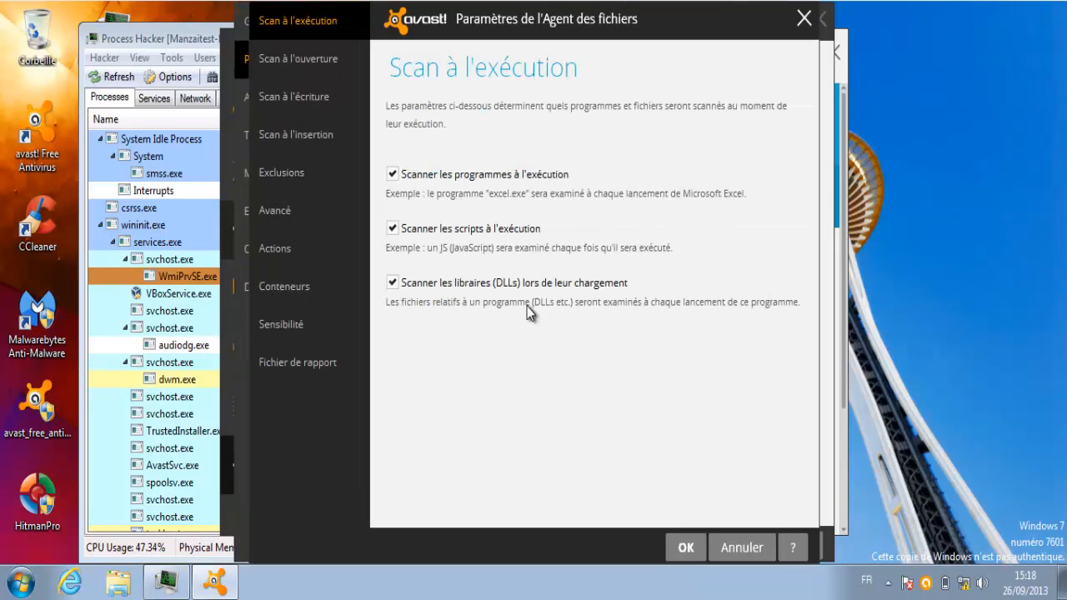
left_click(294, 57)
left_click(302, 100)
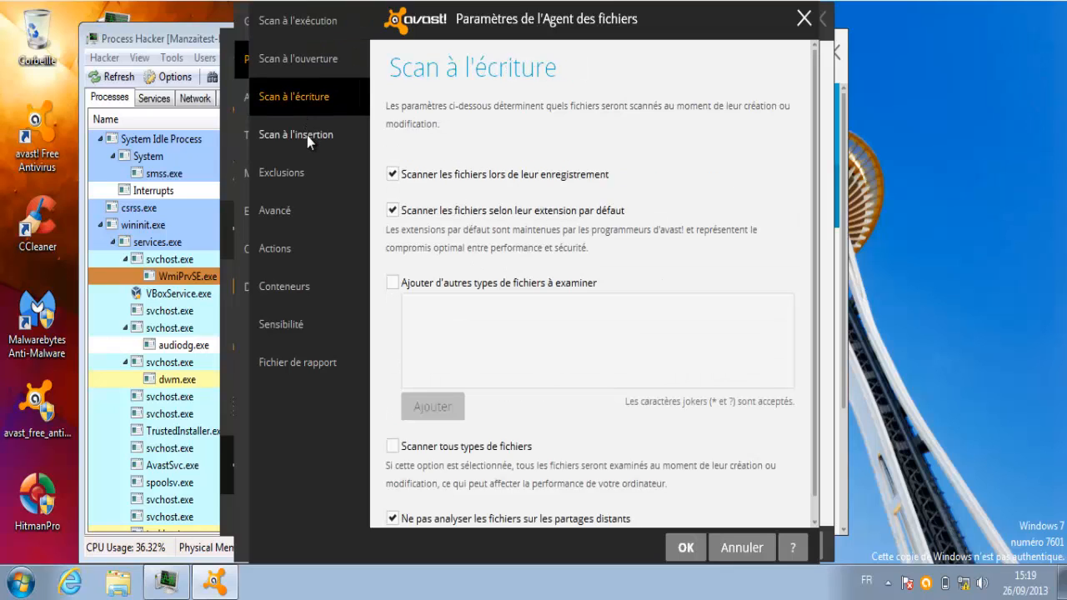
left_click(306, 135)
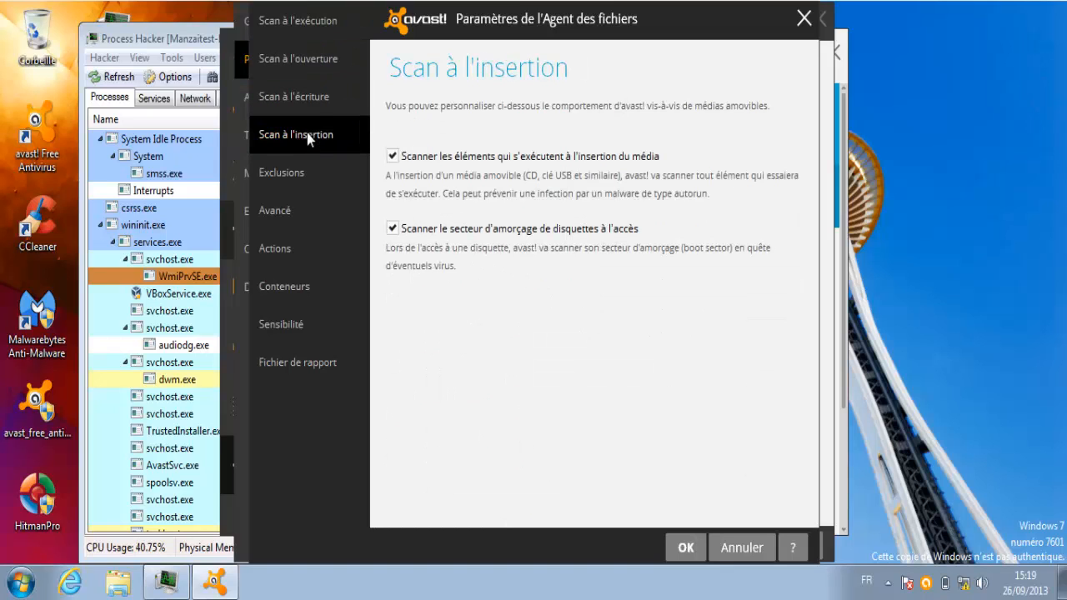
left_click(303, 177)
left_click(296, 218)
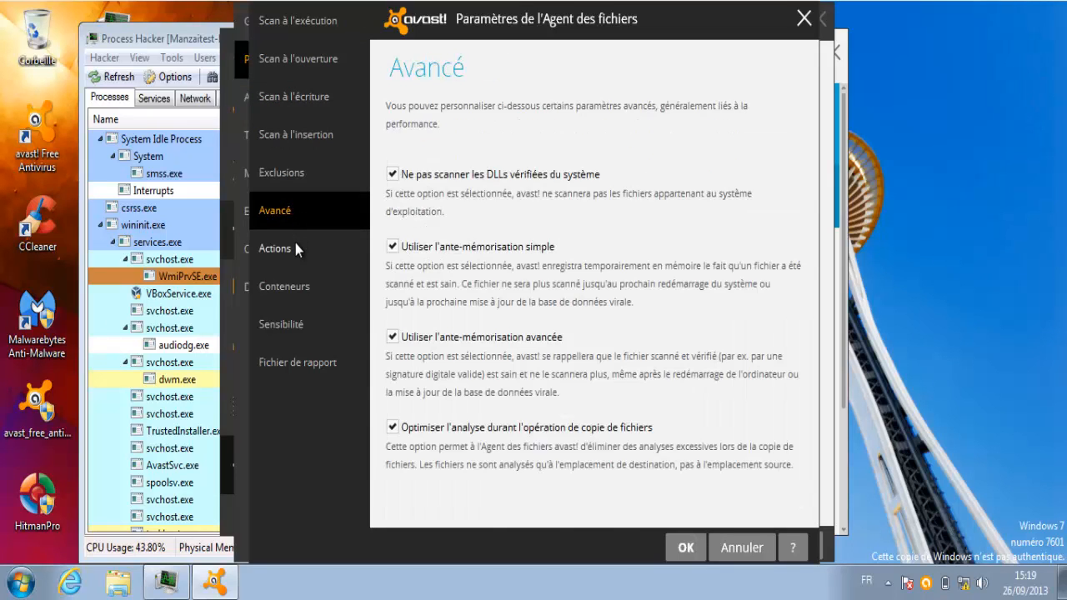
left_click(295, 245)
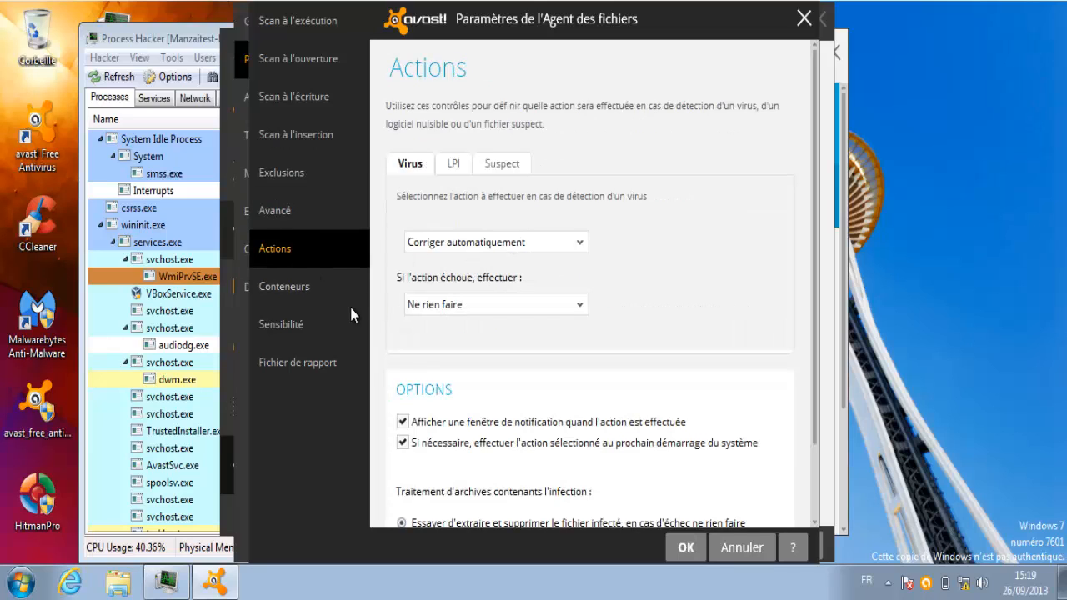
left_click(330, 286)
- Enable the search for potentially unwanted programs (LPIs) in the Agent des Fichiers sensitivity settings and save the change
left_click(331, 325)
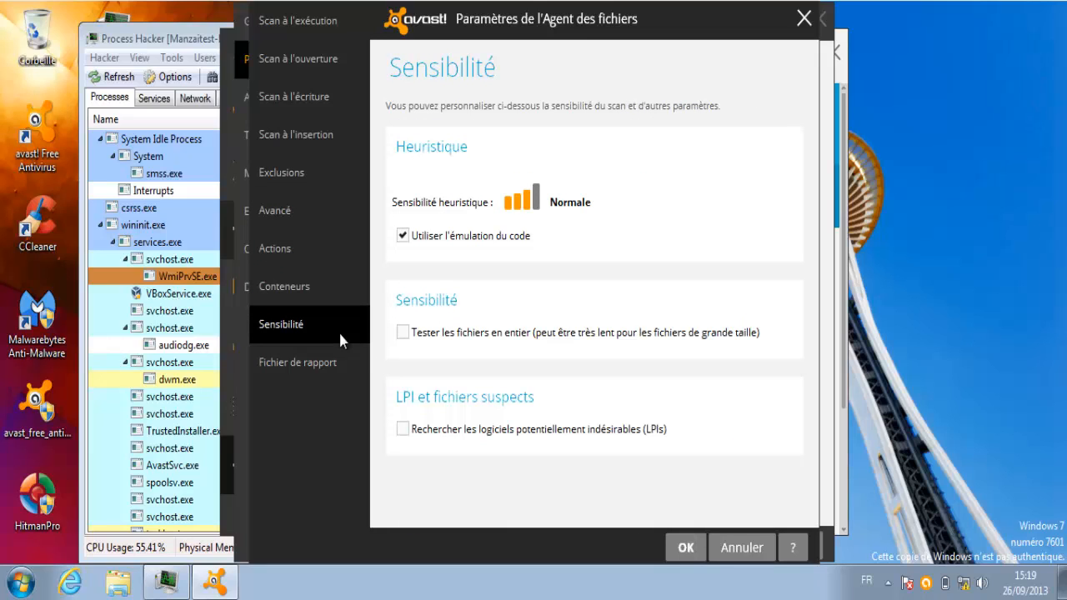
left_click(403, 429)
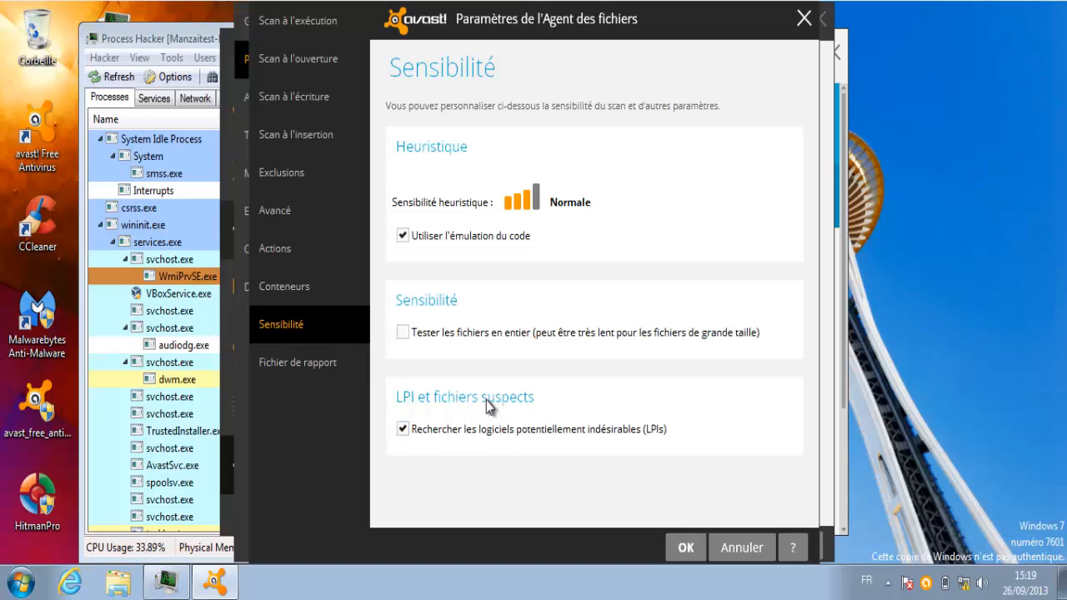
left_click(685, 548)
- Open the Agent Web settings and review the main settings, web scan, exclusions, actions and containers pages
left_click(714, 219)
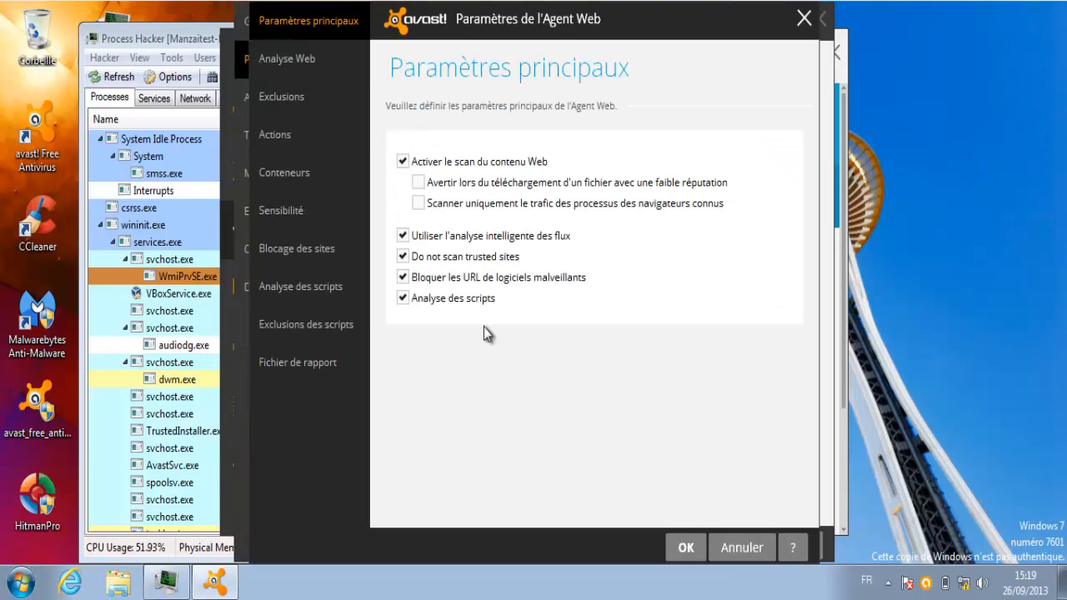
left_click(289, 60)
left_click(295, 31)
left_click(300, 65)
left_click(294, 100)
left_click(292, 131)
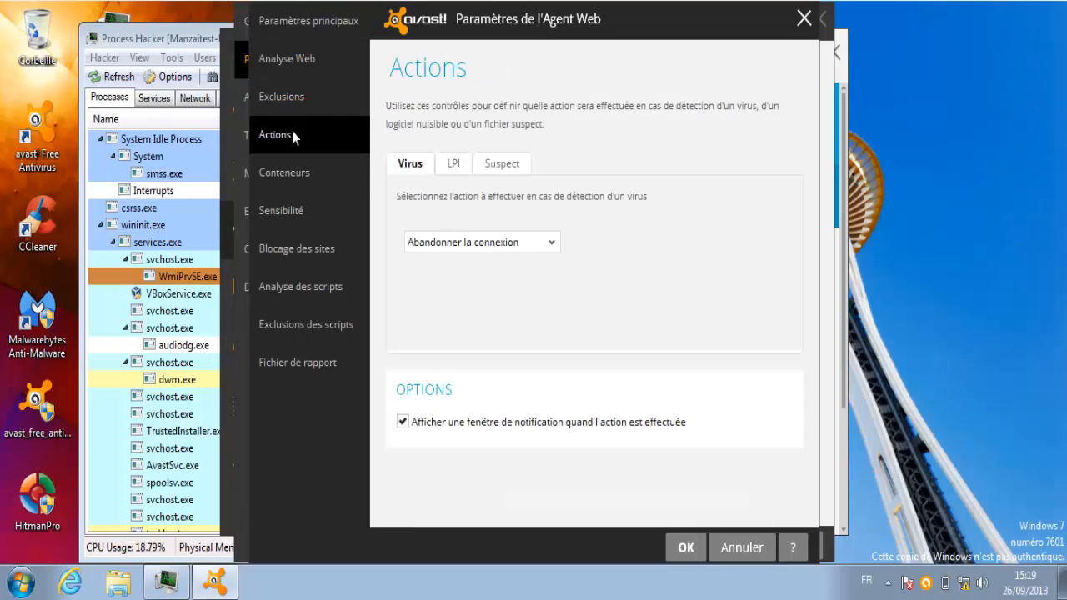
left_click(292, 170)
- Enable the search for potentially unwanted programs (LPIs) in the Agent Web sensitivity settings, and save after reviewing the site-blocking, script and report pages
left_click(297, 208)
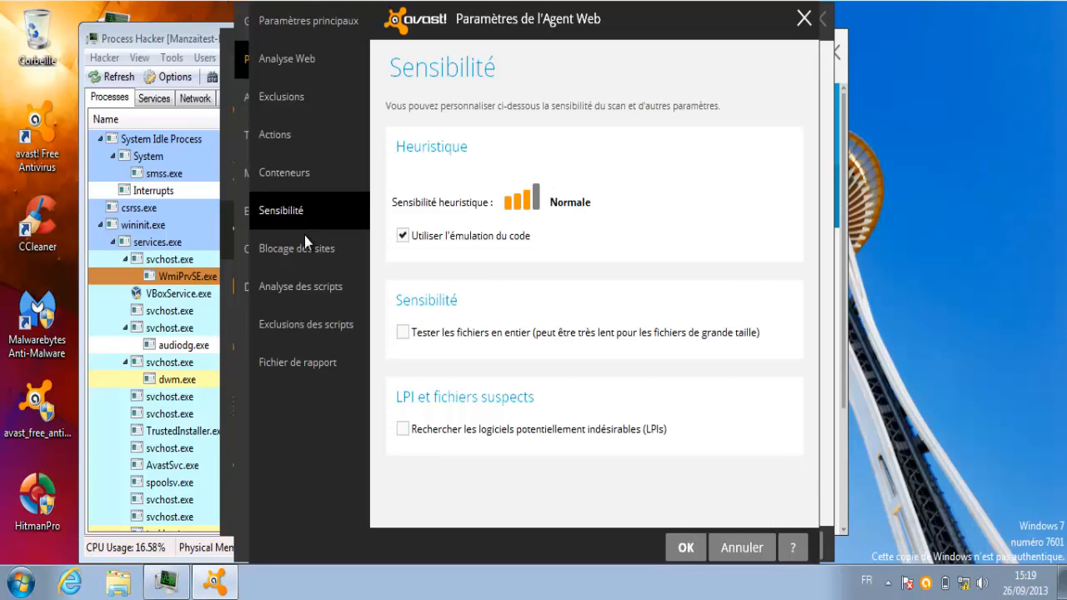
left_click(404, 428)
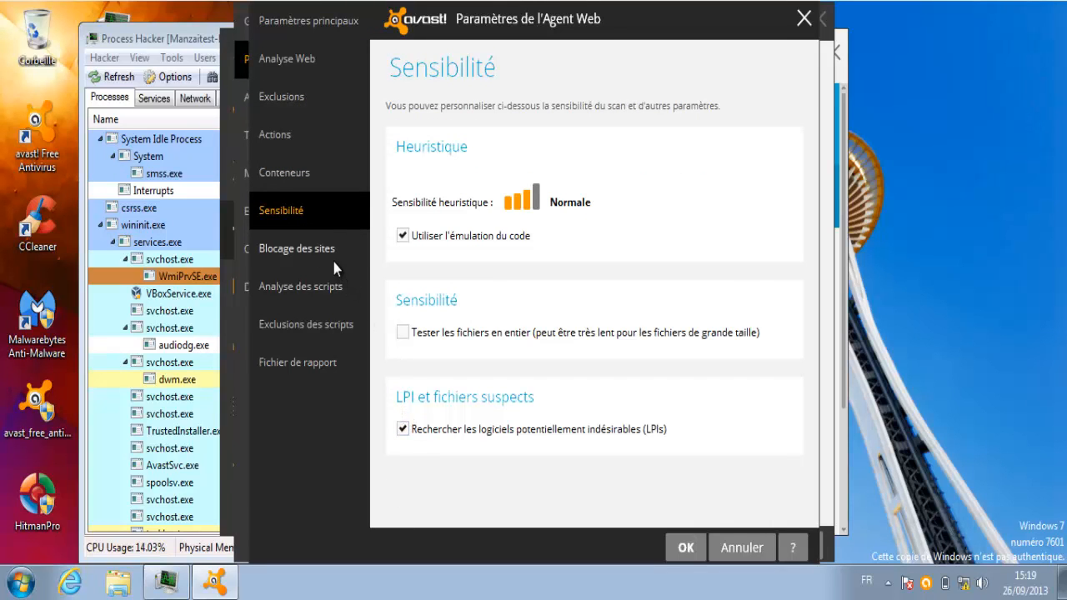
left_click(331, 257)
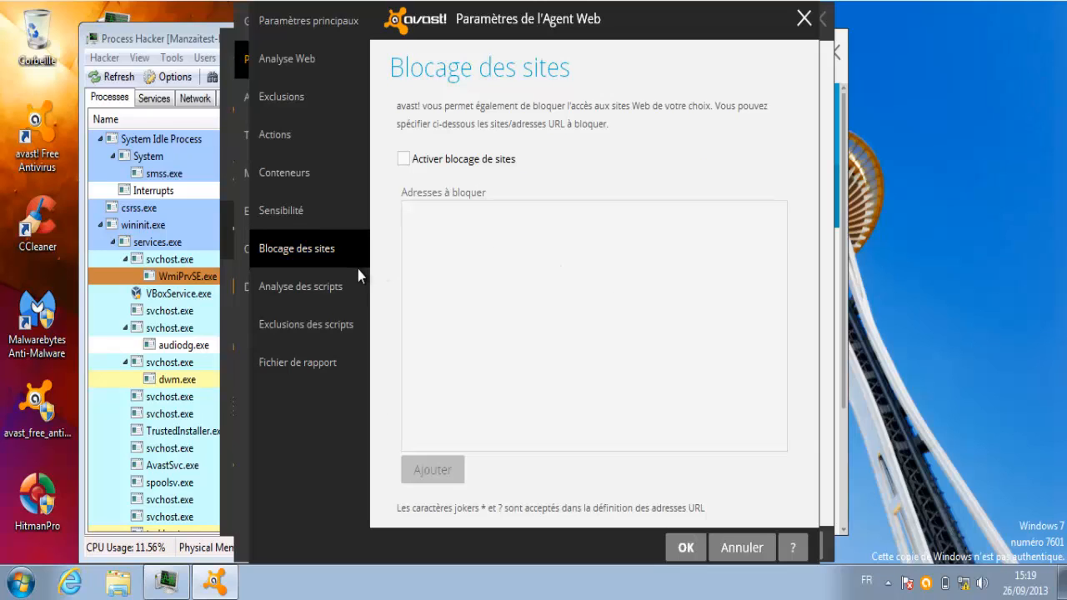
left_click(301, 287)
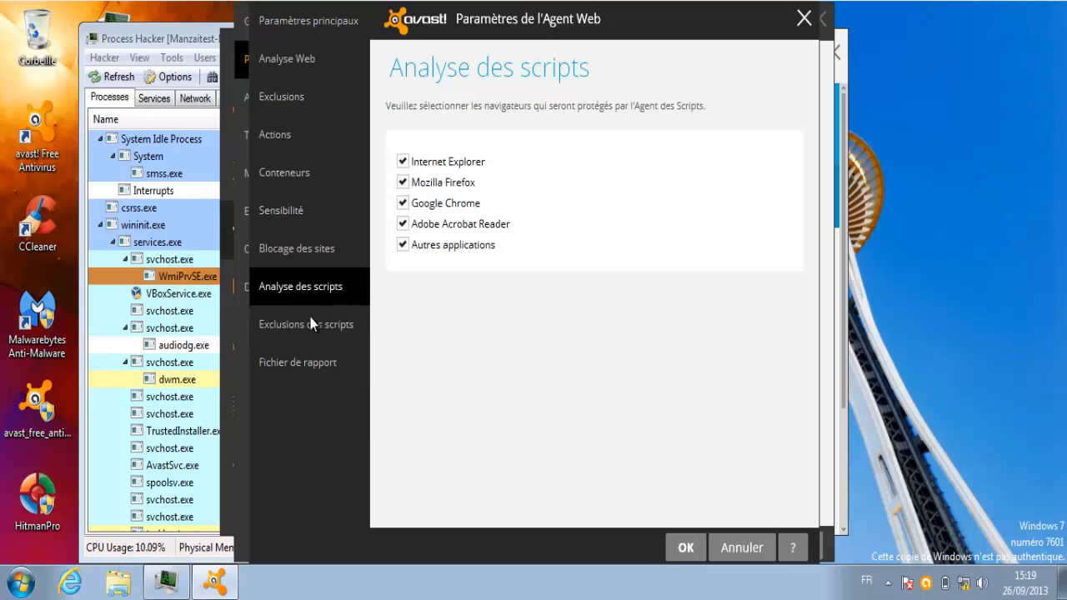
left_click(312, 326)
left_click(313, 369)
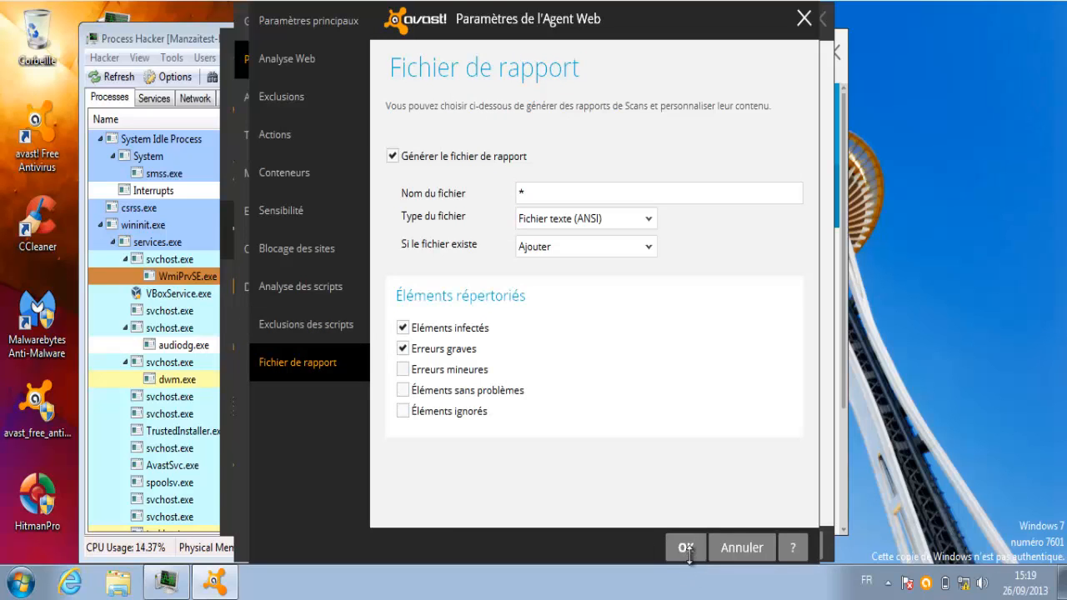
left_click(685, 547)
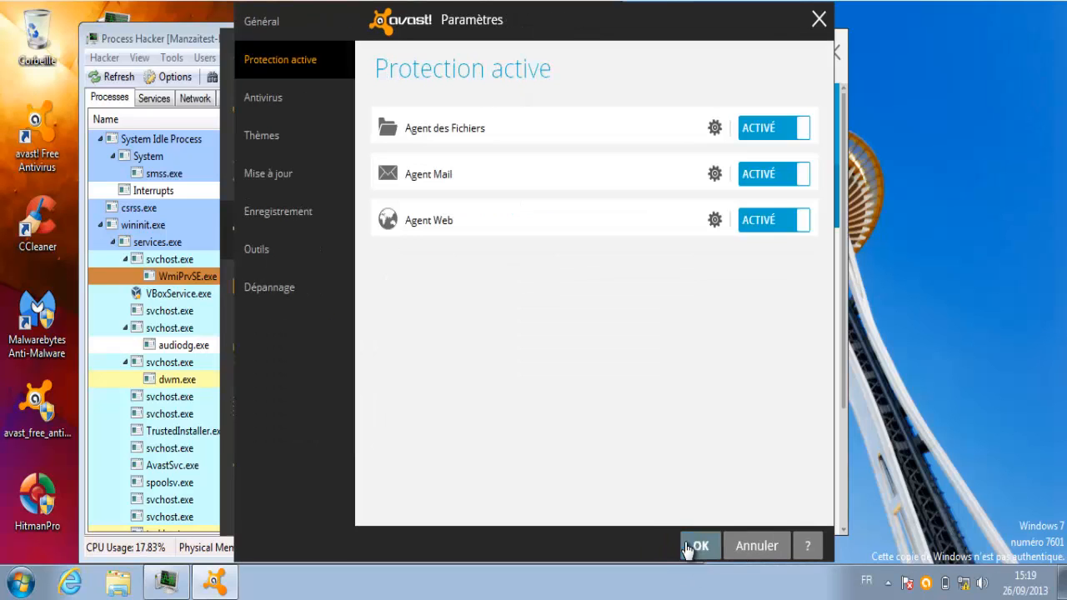
- Review the Antivirus settings, from reputation services, DeepScreen and hardened mode down to exclusions and alerts
left_click(275, 105)
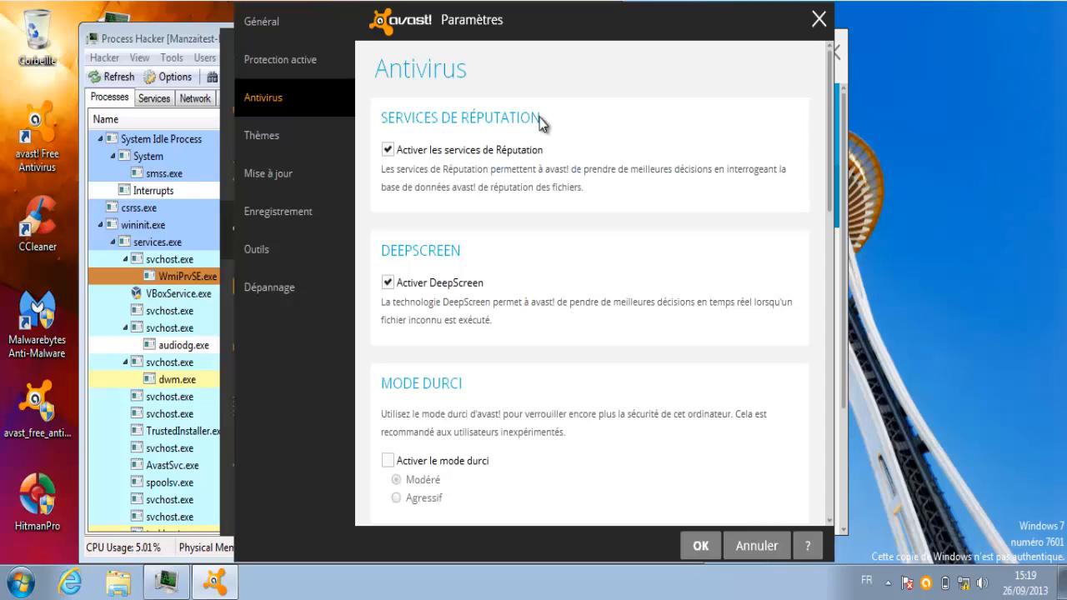
left_click_drag(826, 79, 832, 142)
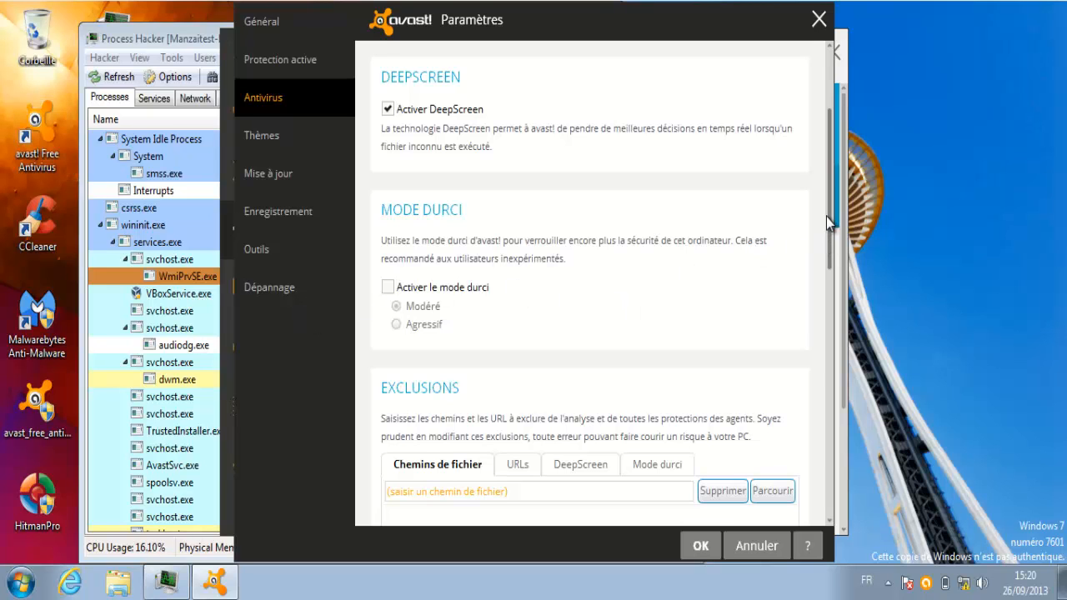
left_click_drag(828, 215, 827, 474)
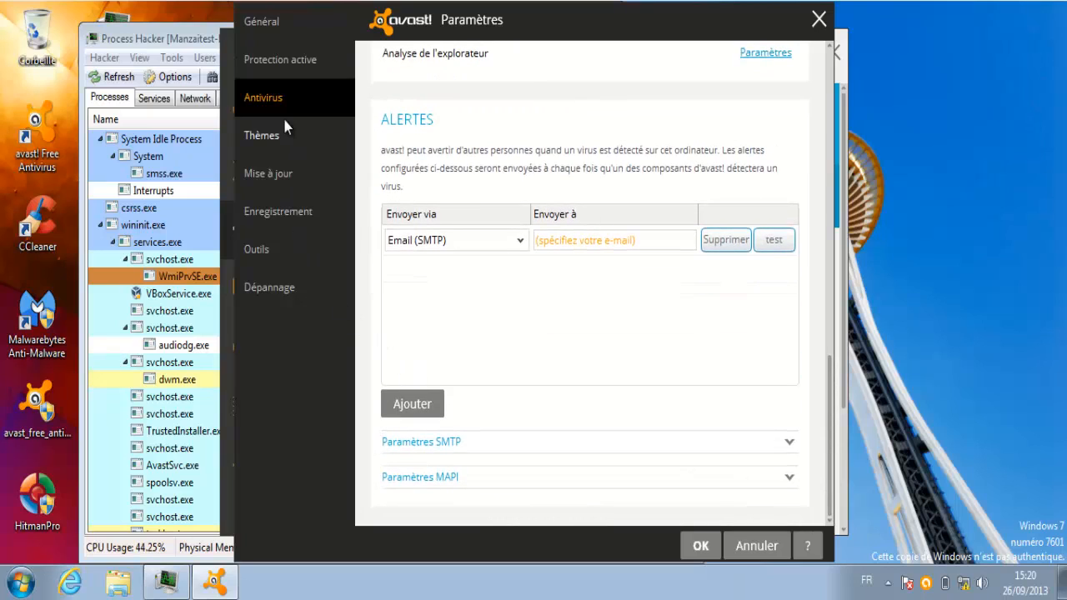
- Review the Thèmes settings through to the community functions, expanding the audio parameters along the way
left_click(278, 149)
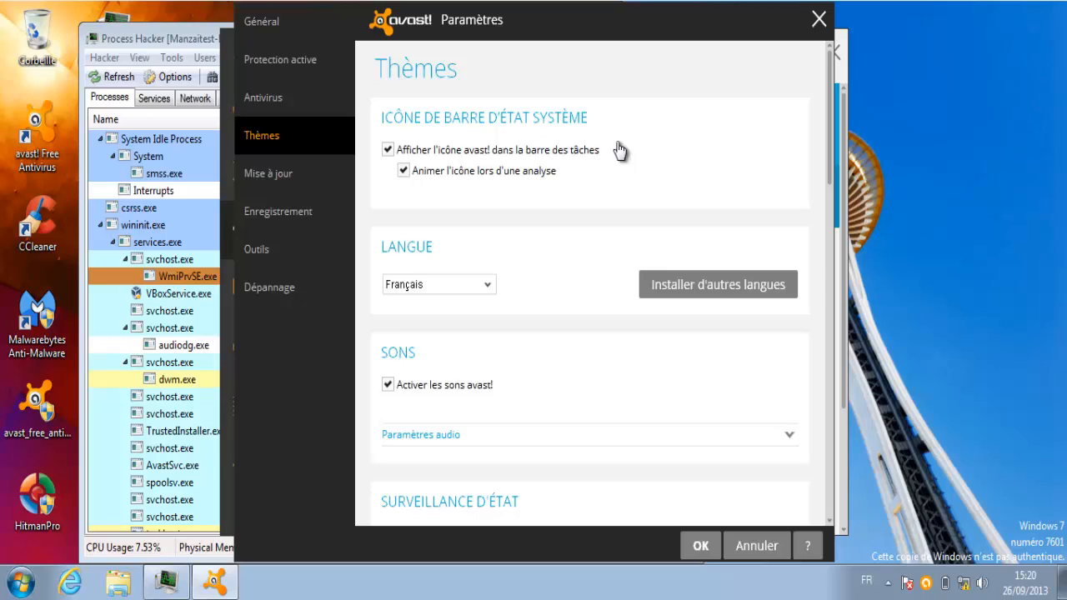
left_click_drag(826, 141, 825, 205)
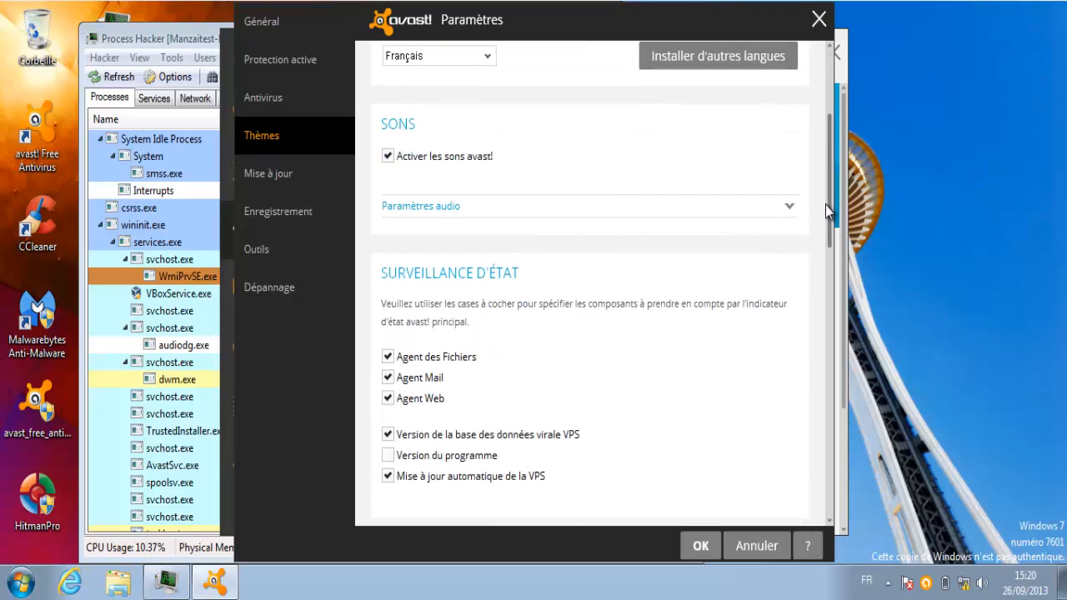
left_click(645, 214)
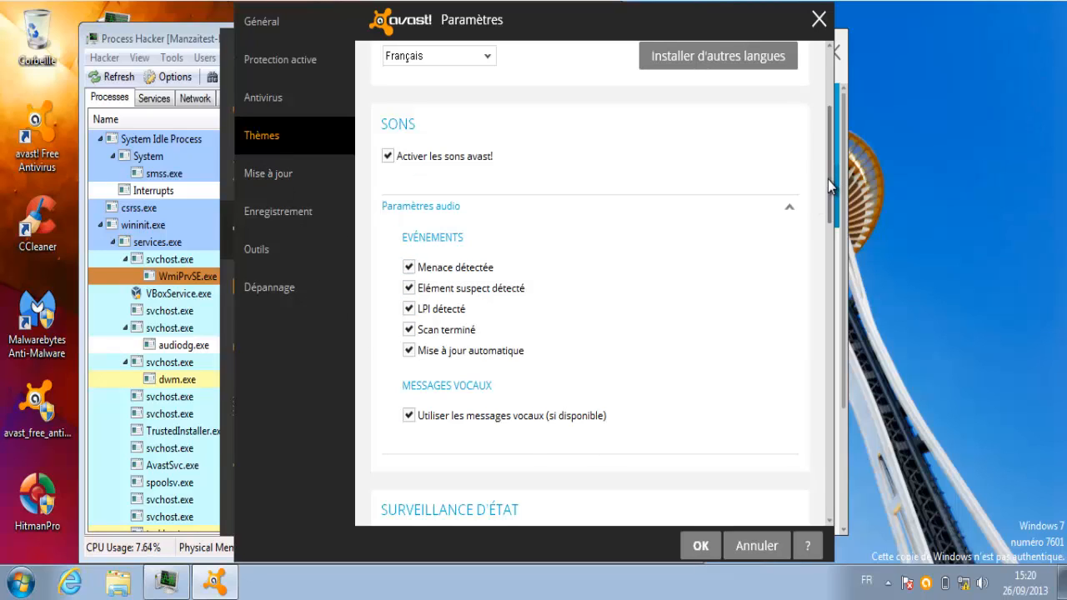
left_click_drag(830, 190, 800, 441)
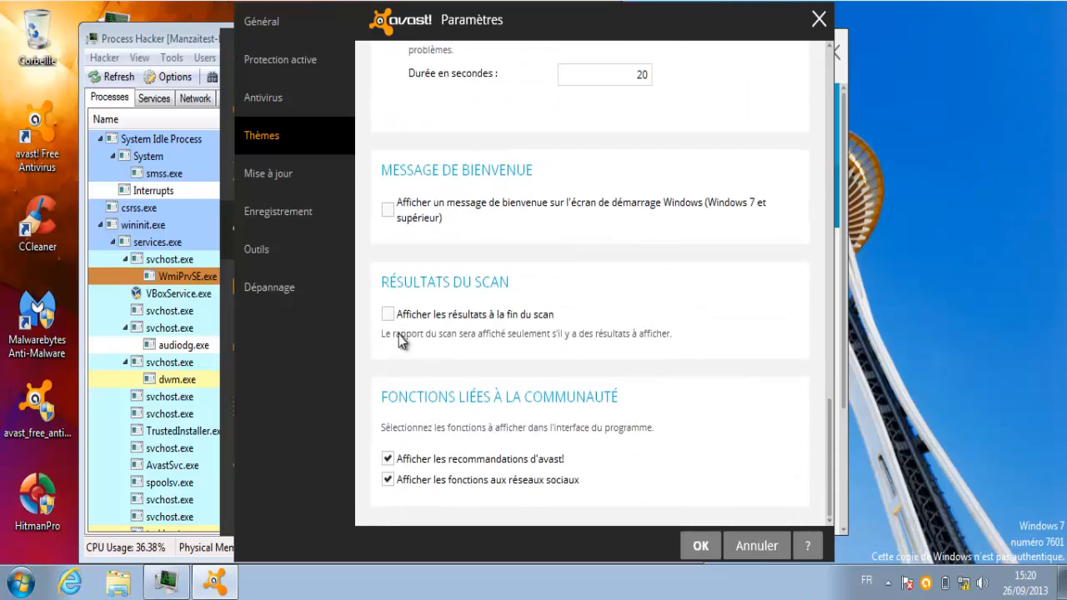
- Review the update, registration, tools and troubleshooting pages of the settings
left_click(268, 172)
left_click(287, 221)
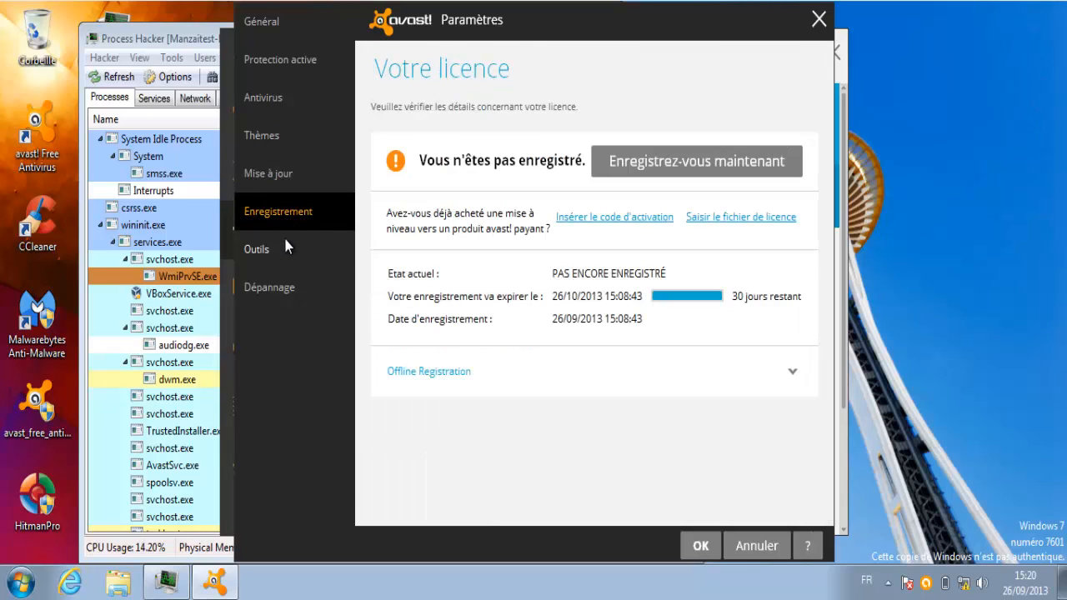
left_click(283, 249)
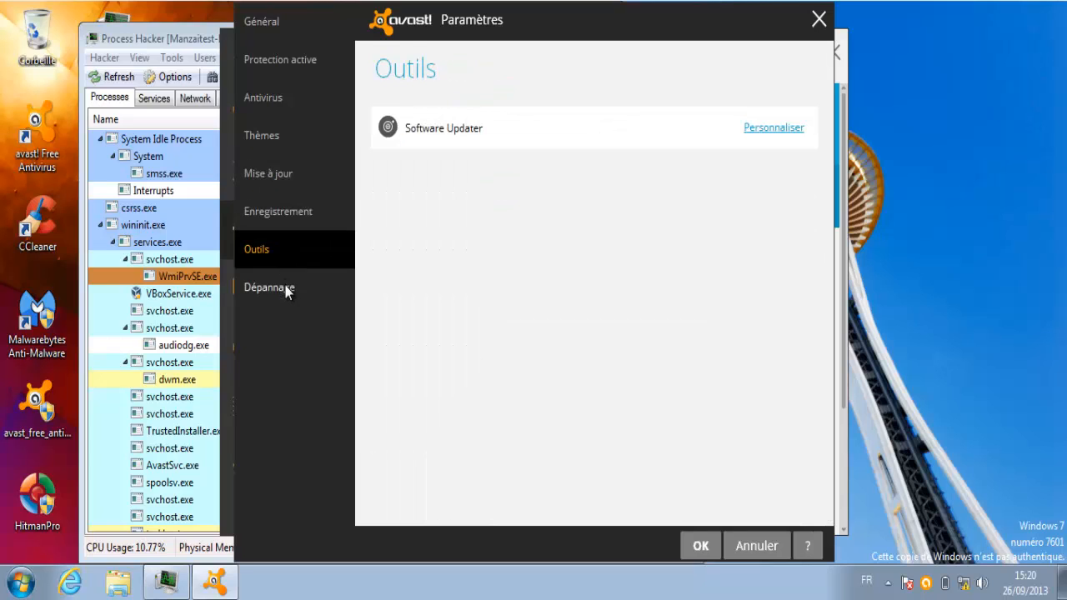
left_click(287, 288)
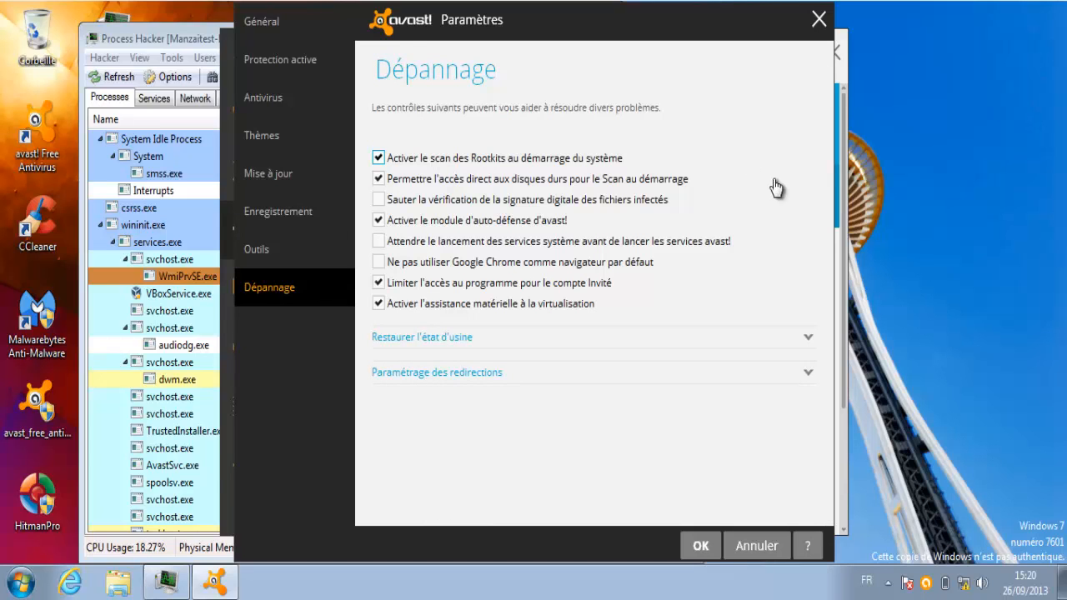
- Save the avast! settings, view the Etat overview, and close the avast! window
left_click(701, 545)
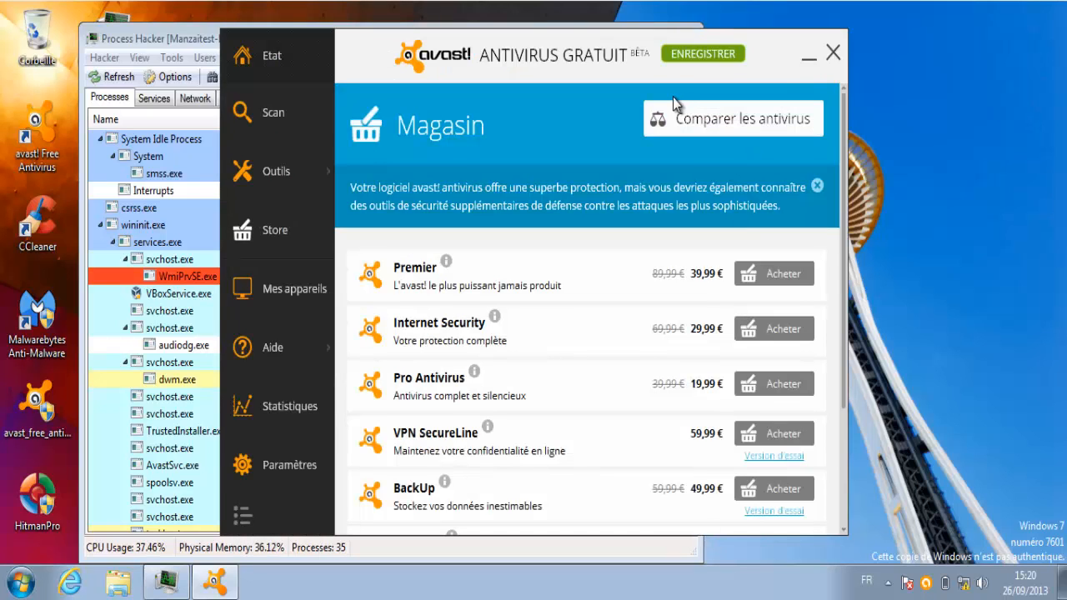
left_click(294, 37)
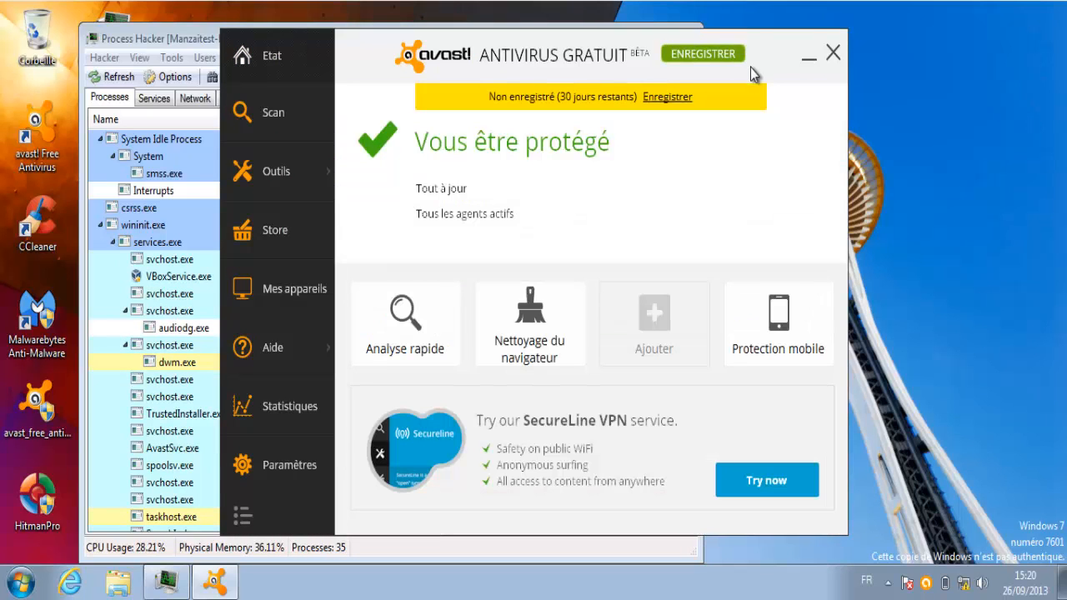
left_click(833, 53)
- Snap Process Hacker to the right half of the desktop and examine the memory use of AvastSvc.exe and AvastUI.exe
left_click_drag(558, 39, 1065, 117)
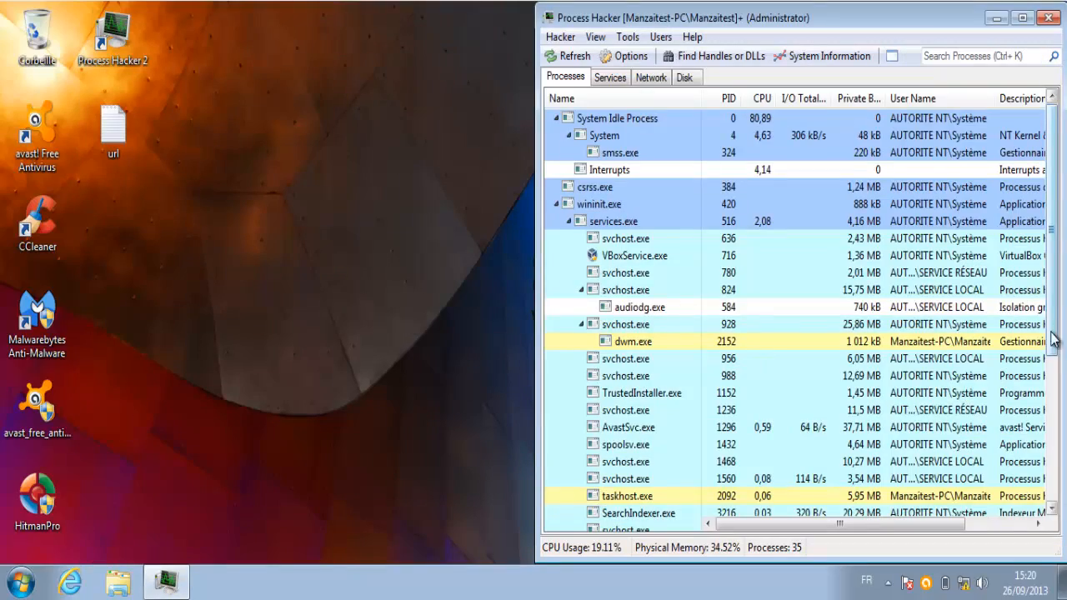
scroll(1052, 340, "down", 3)
mouse_move(637, 261)
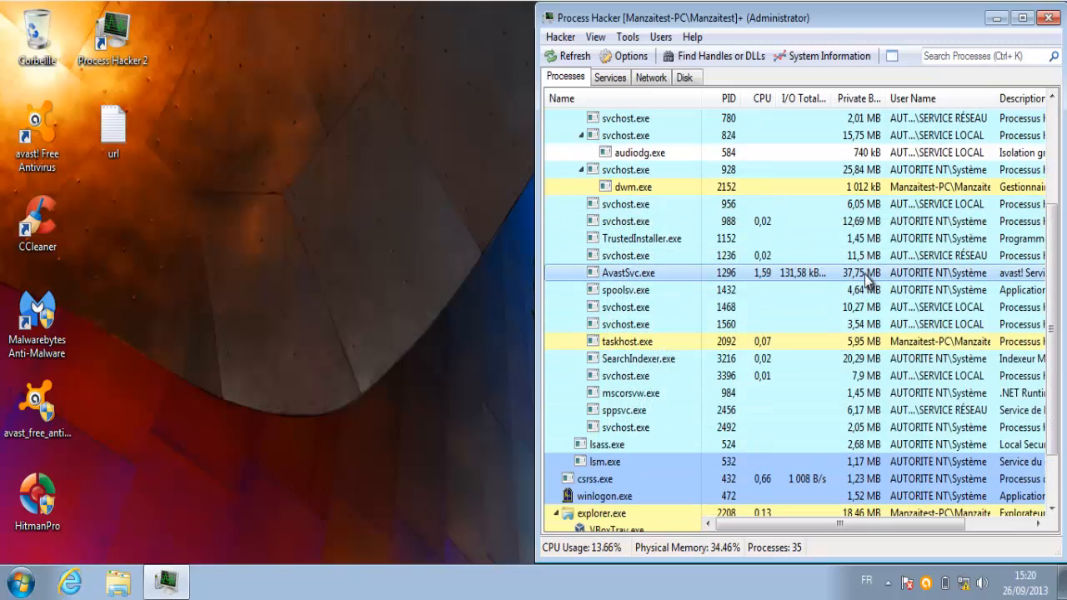
left_click_drag(1053, 440, 978, 511)
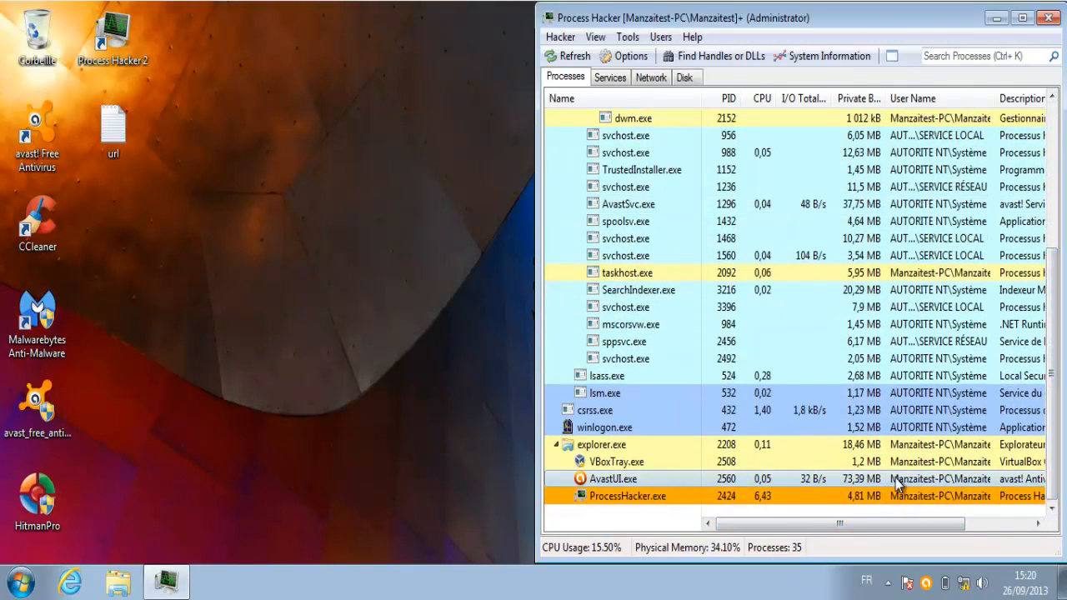
left_click(442, 504)
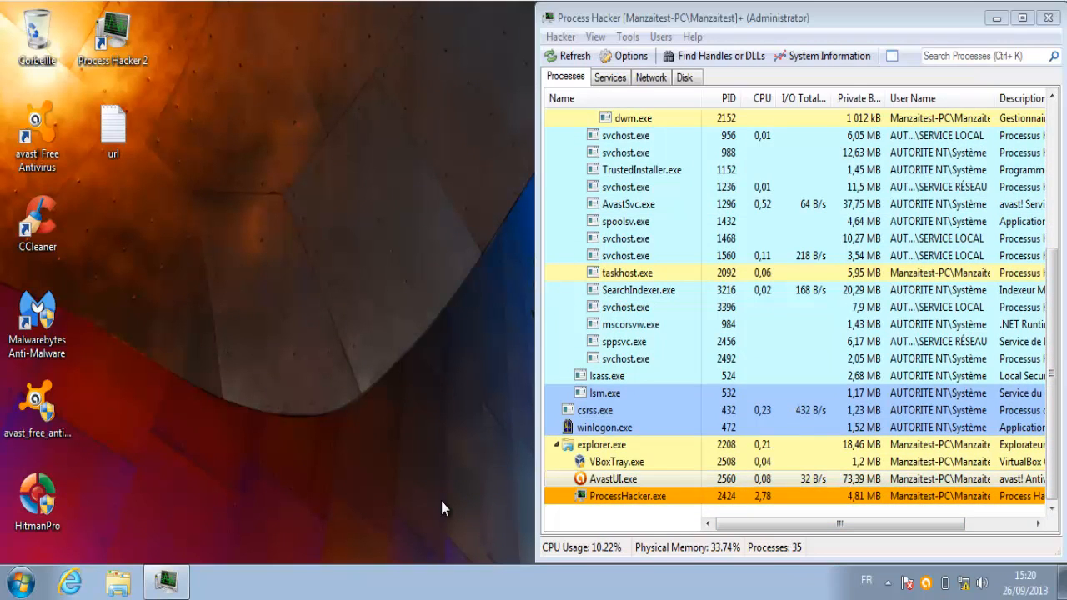
- Open the url text file from the desktop, launch Internet Explorer, and minimize the text file
double_click(110, 133)
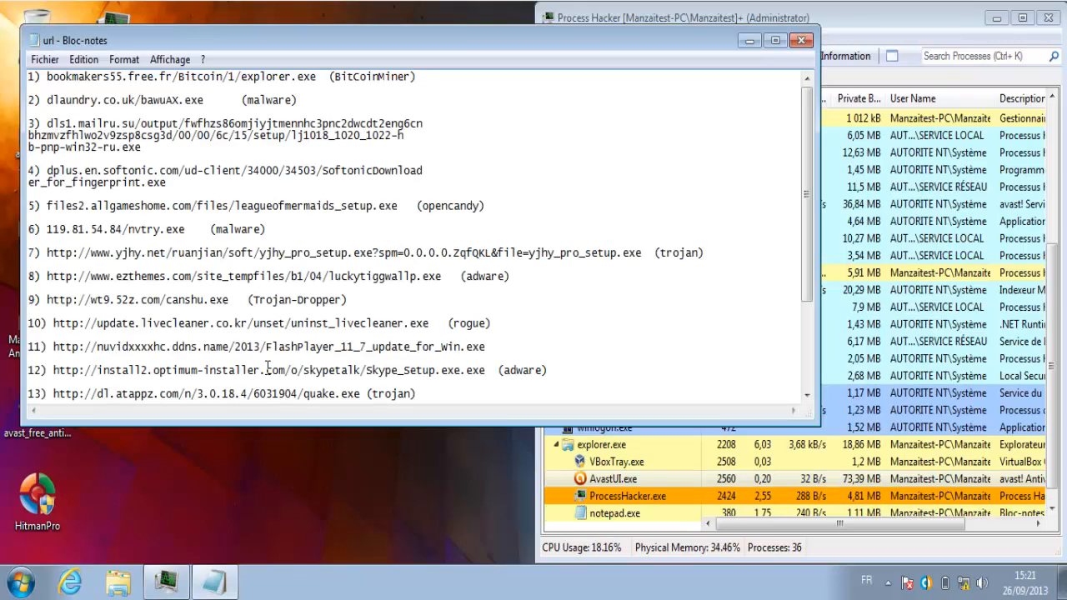
left_click(72, 582)
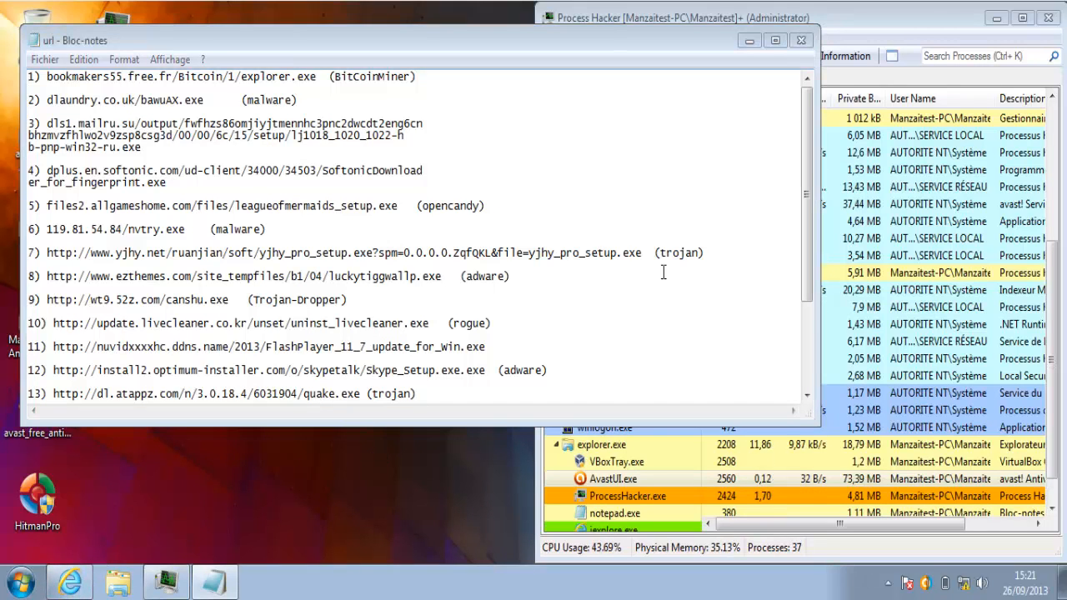
left_click(749, 44)
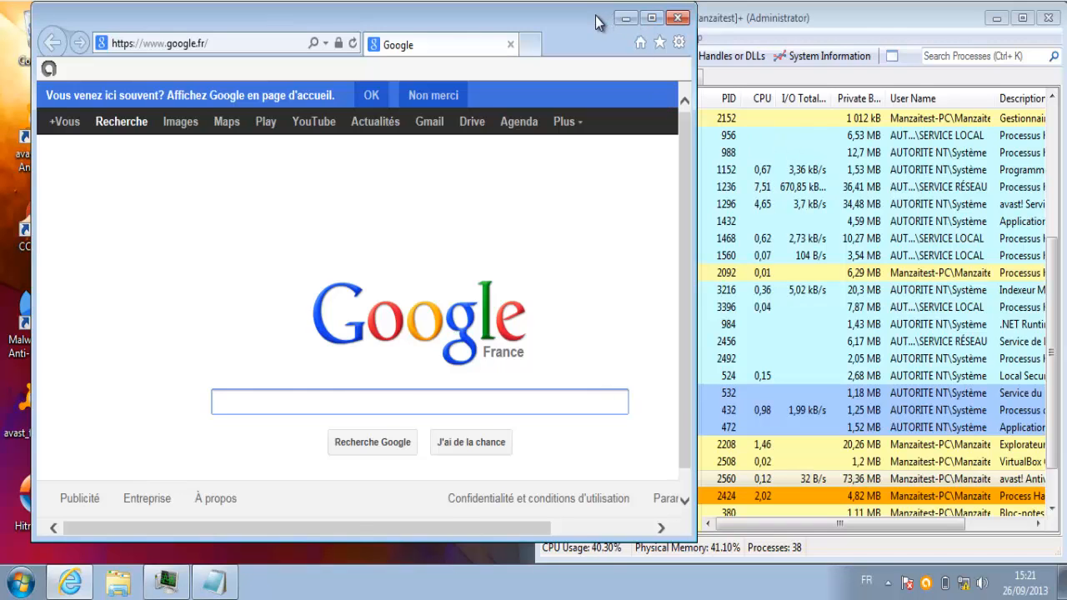
- Snap Internet Explorer beside Process Hacker, narrow Process Hacker, and widen the browser to fill the freed space
left_click_drag(597, 22, 1, 33)
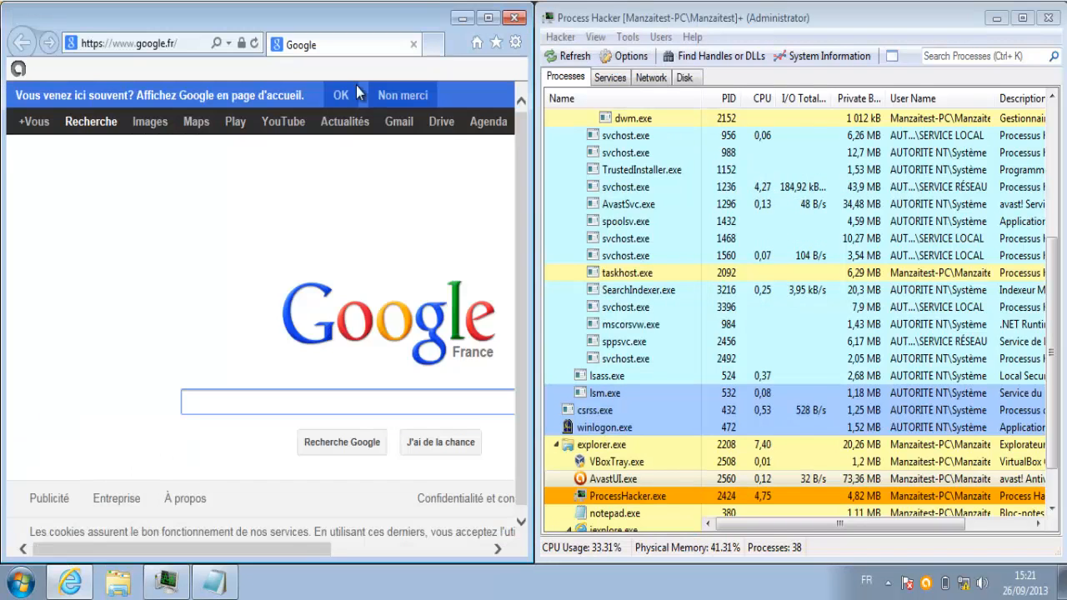
left_click(551, 154)
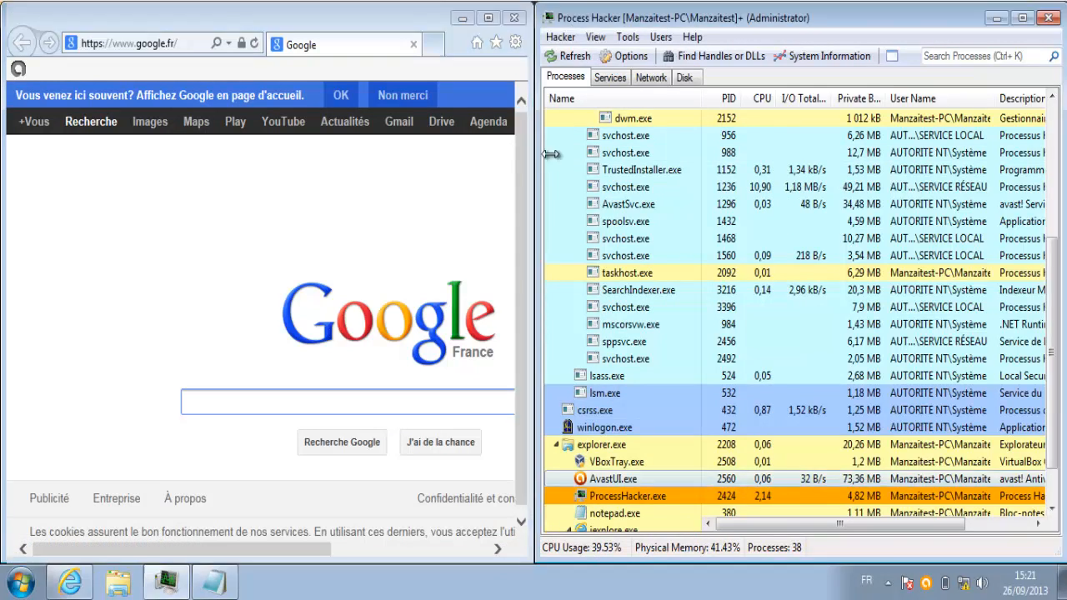
left_click_drag(551, 154, 756, 162)
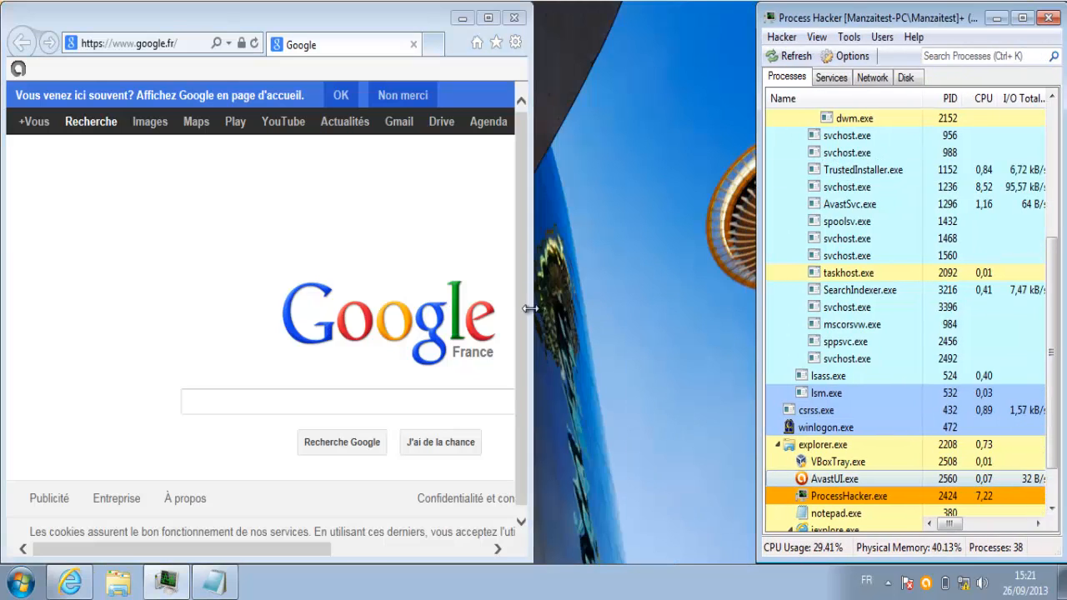
left_click_drag(529, 308, 760, 304)
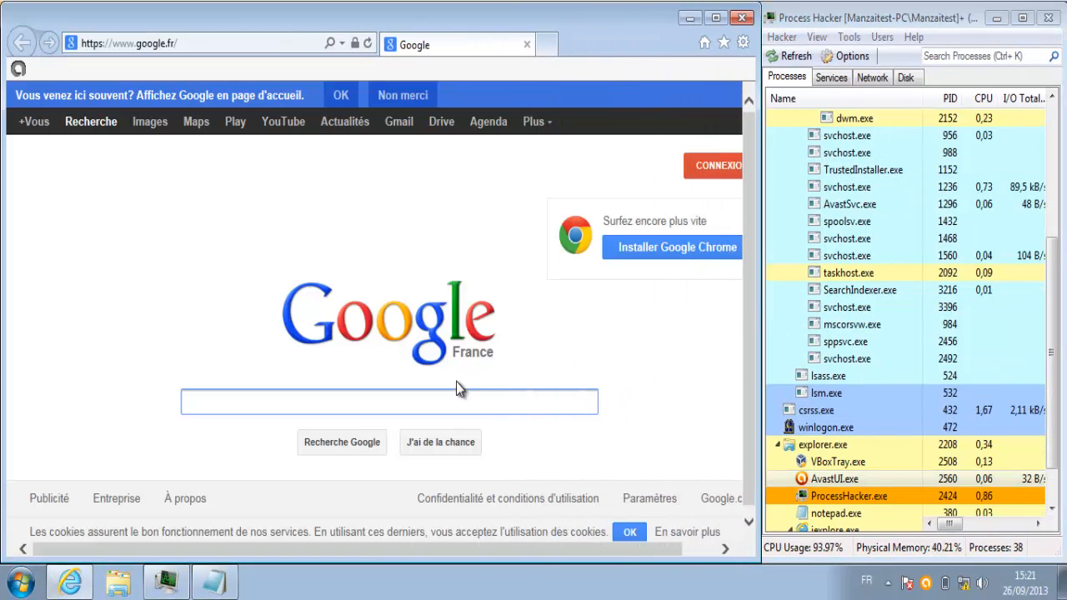
- Copy the first URL, bookmakers55.free.fr/Bitcoin/1/explorer.exe, from the url text file and open it in Internet Explorer
left_click(215, 586)
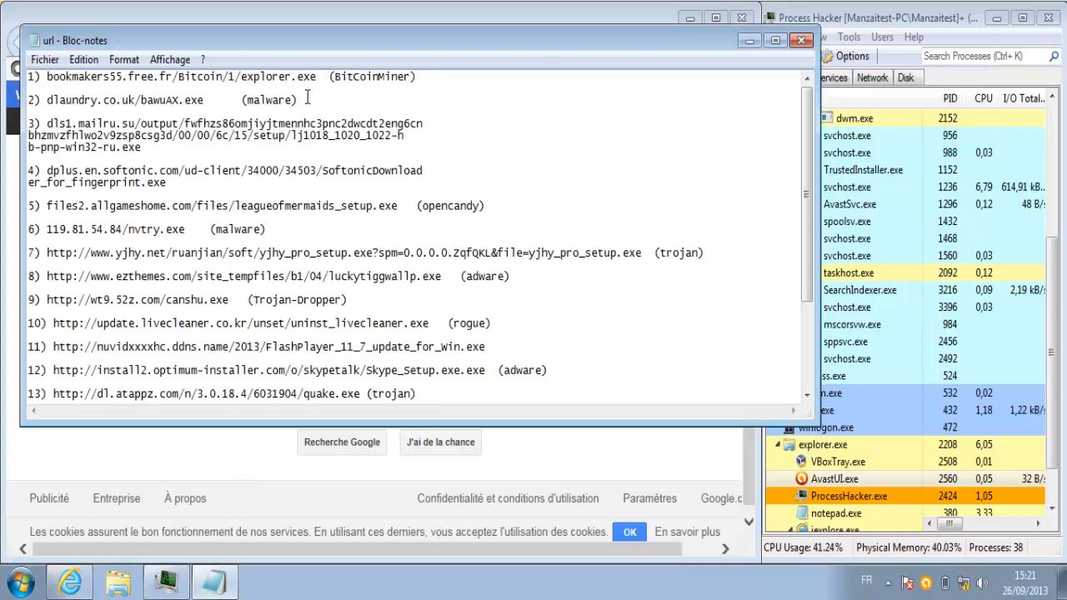
left_click_drag(317, 76, 46, 76)
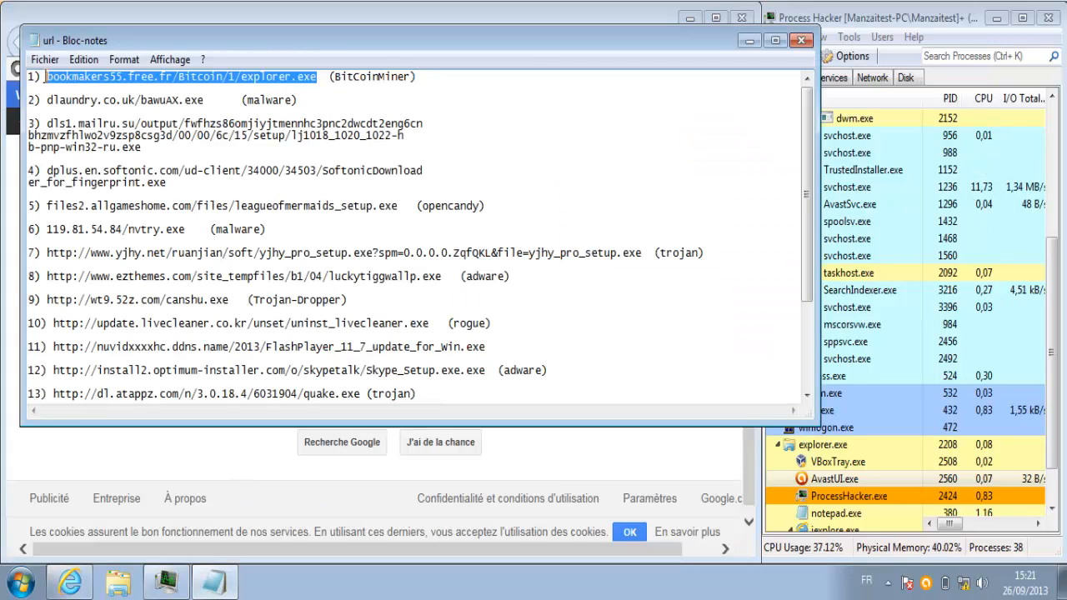
left_click(165, 454)
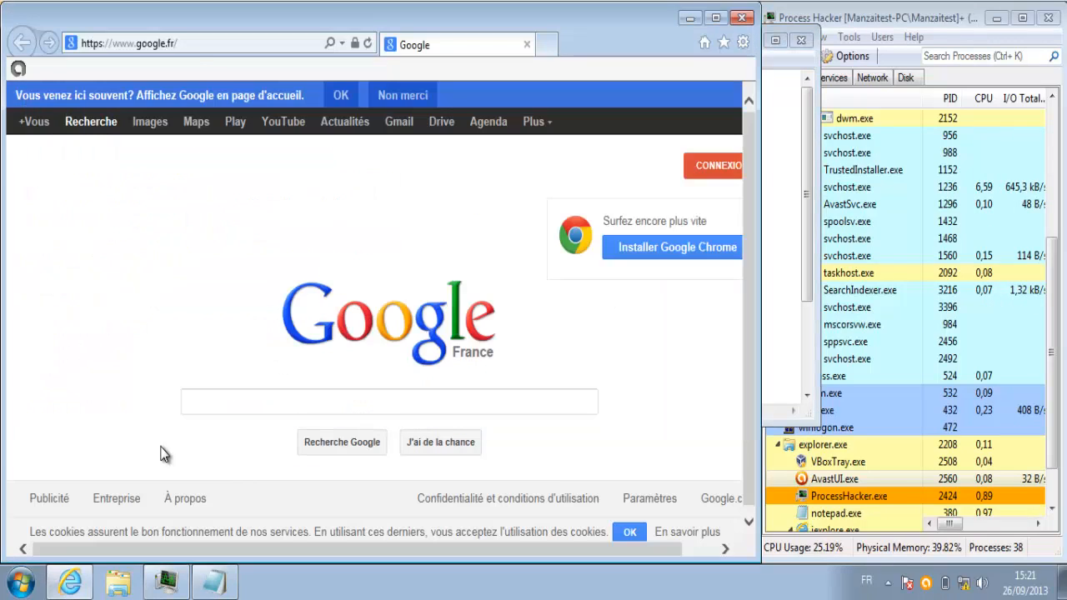
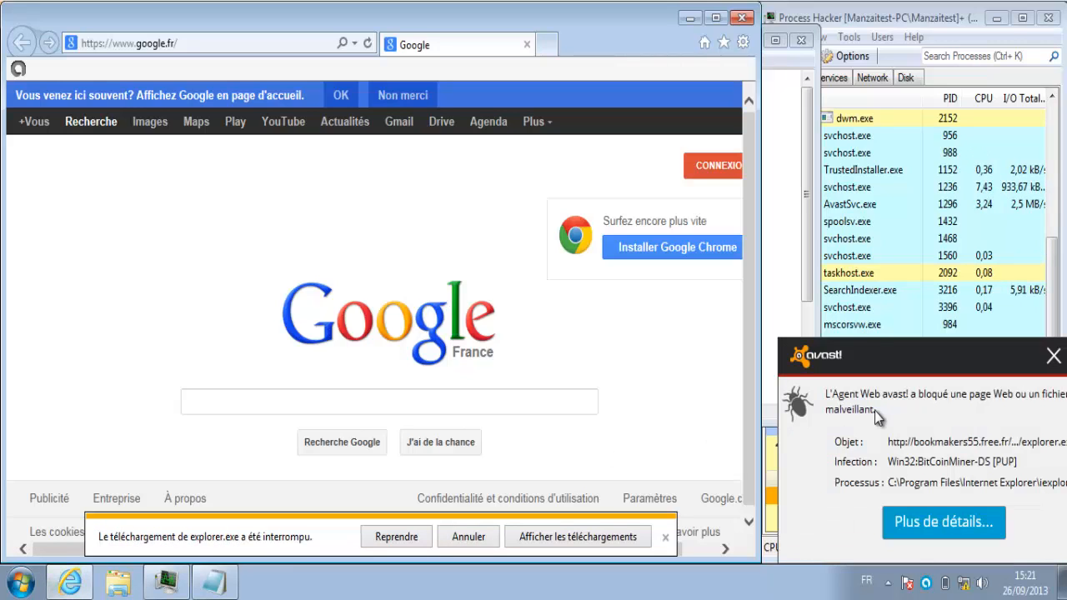
- Dismiss the avast! alert, cancel the interrupted explorer.exe download, and mark the first URL in the url text file with "v"
left_click(1054, 358)
left_click(468, 536)
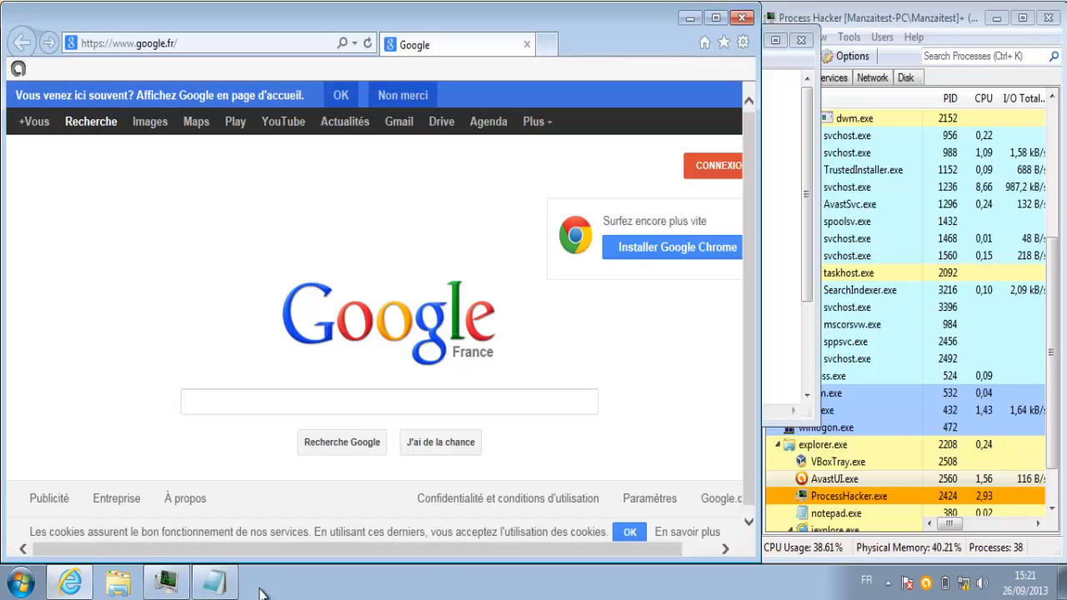
left_click(216, 583)
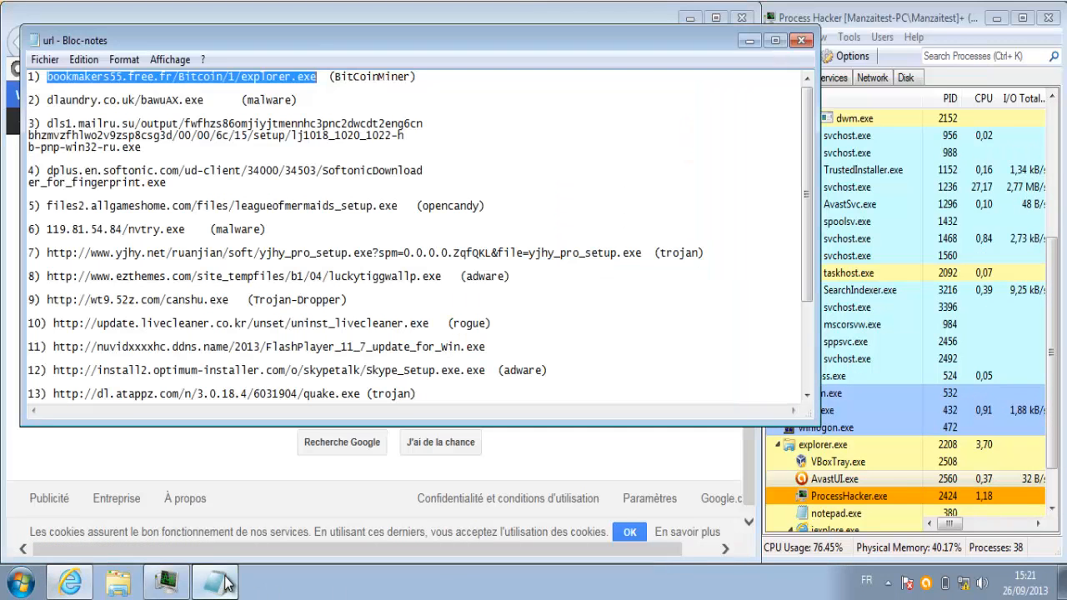
left_click(48, 81)
type("v")
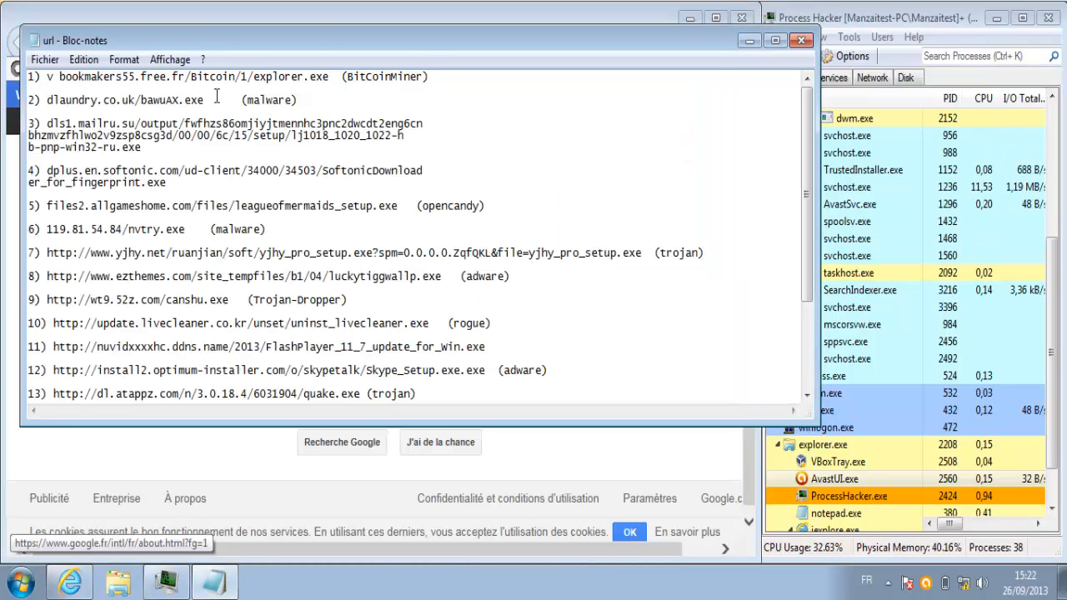
- Copy the second URL, dlaundry.co.uk/bawuAX.exe, from the url text file and open it in Internet Explorer
left_click_drag(216, 97, 48, 100)
key("ctrl+c")
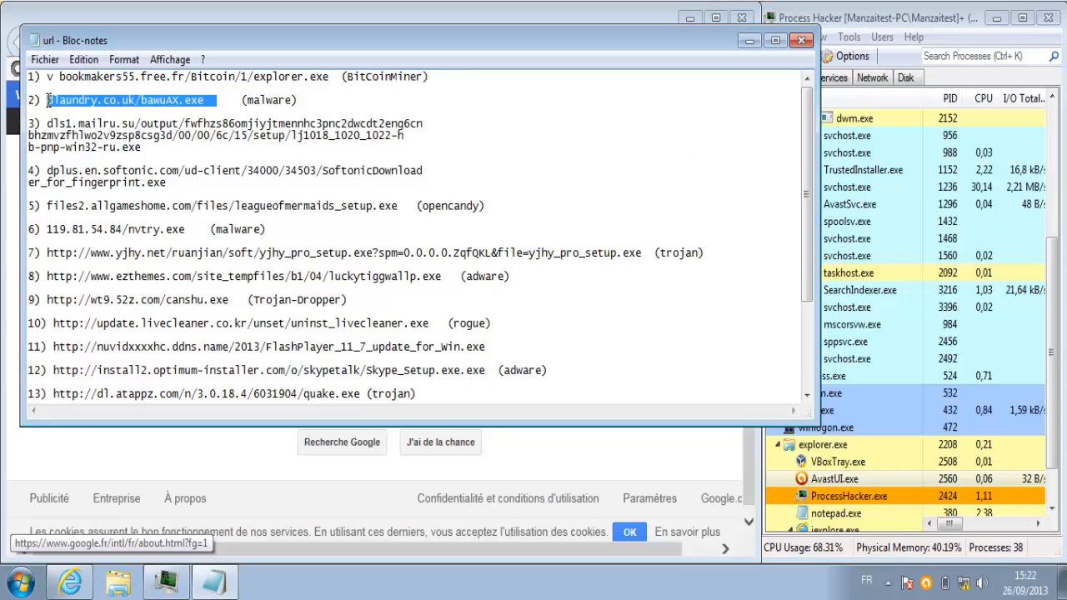
left_click(173, 15)
left_click(184, 46)
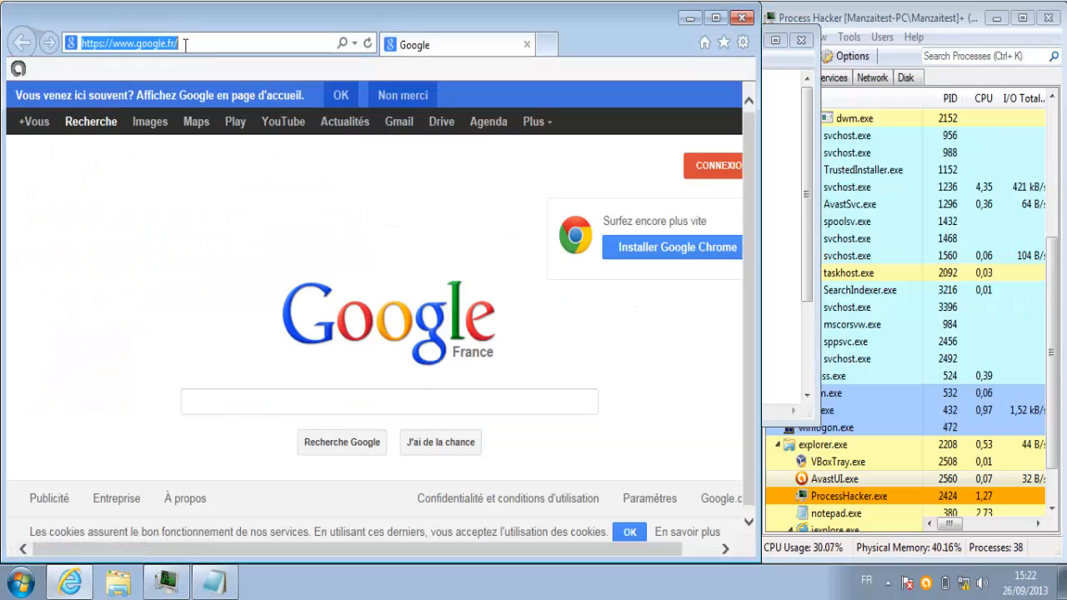
key("ctrl+v")
key("Return")
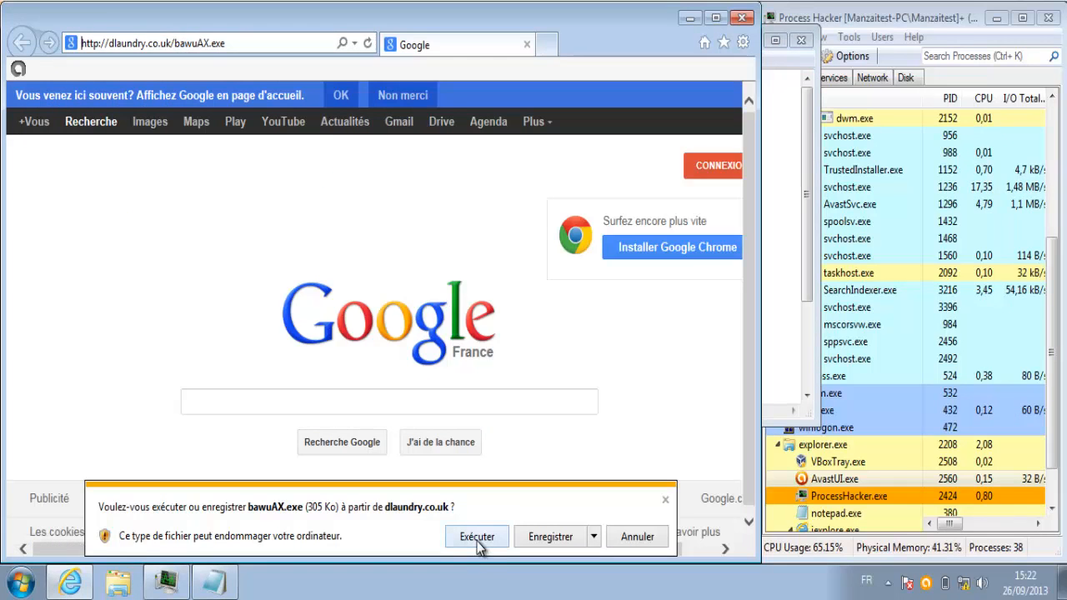
- Run the downloaded bawuAX.exe despite the unverified publisher, and dismiss the Windows access error and the avast! DeepScreen alert
left_click(476, 538)
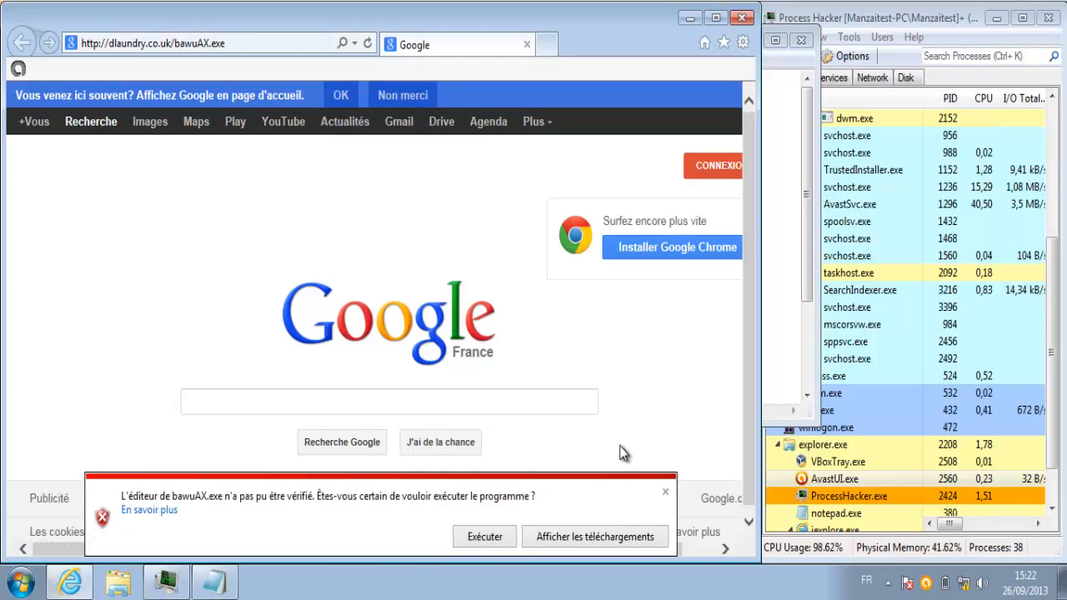
left_click(421, 539)
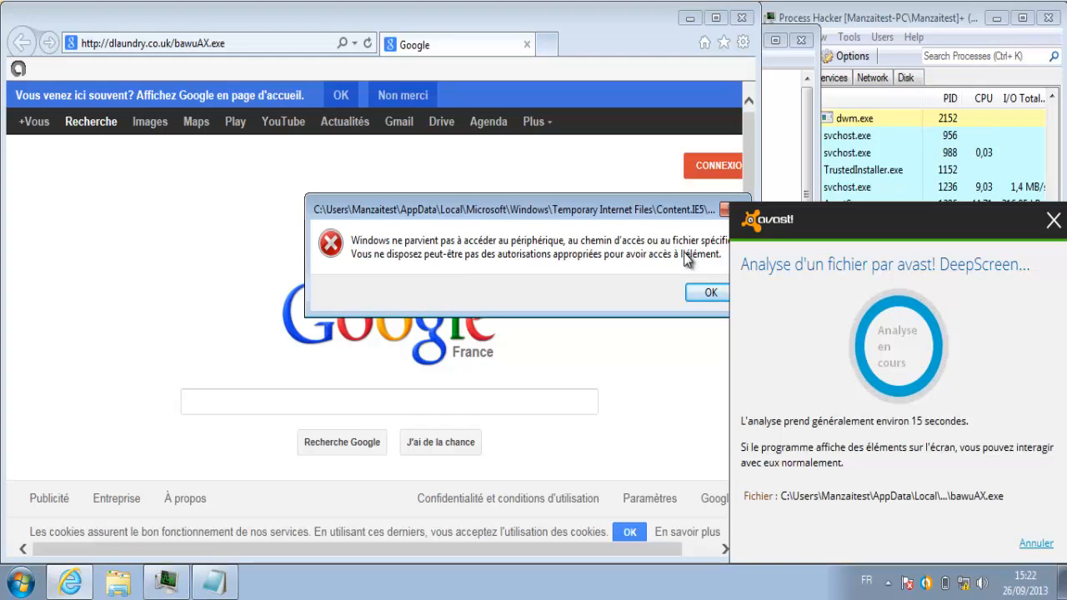
left_click(708, 293)
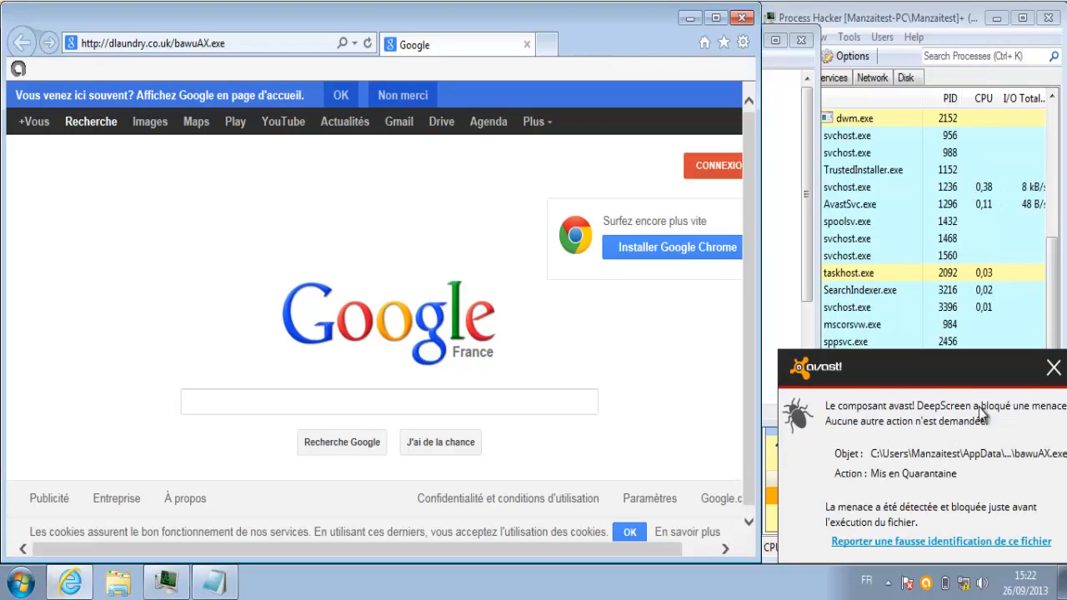
left_click(1053, 368)
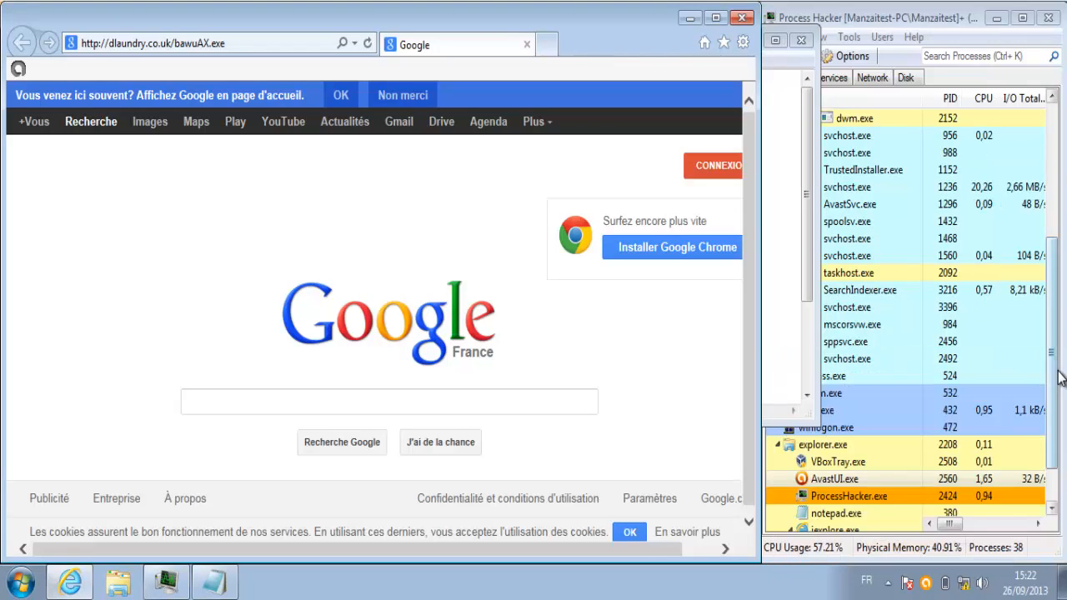
- Open avast! and look through its settings pages from Dépannage up to Général, including the backup options, and leave without saving
left_click(925, 582)
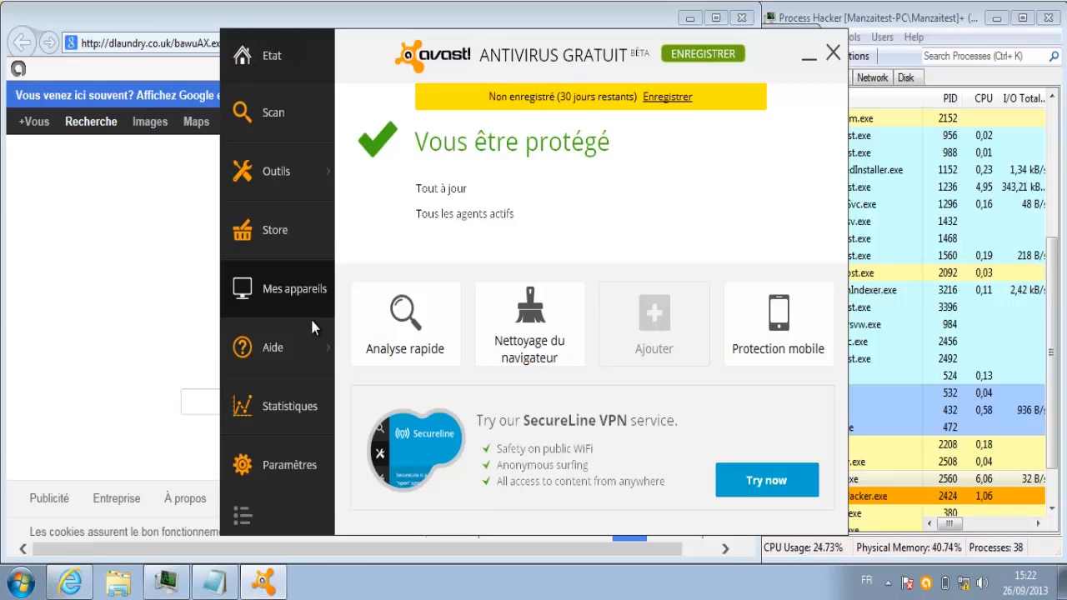
left_click(303, 469)
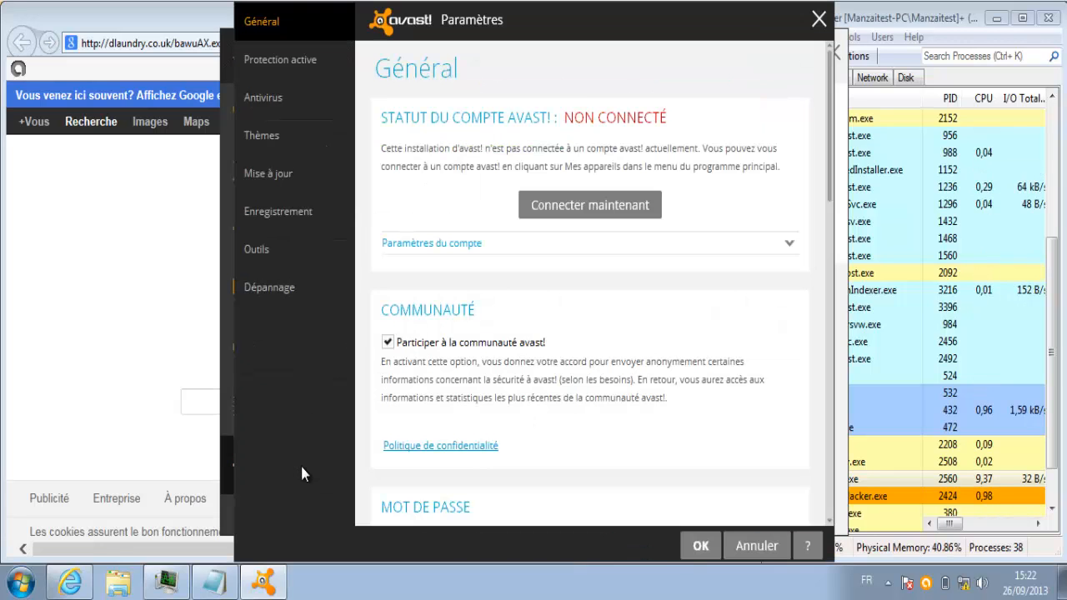
left_click(283, 286)
left_click(267, 257)
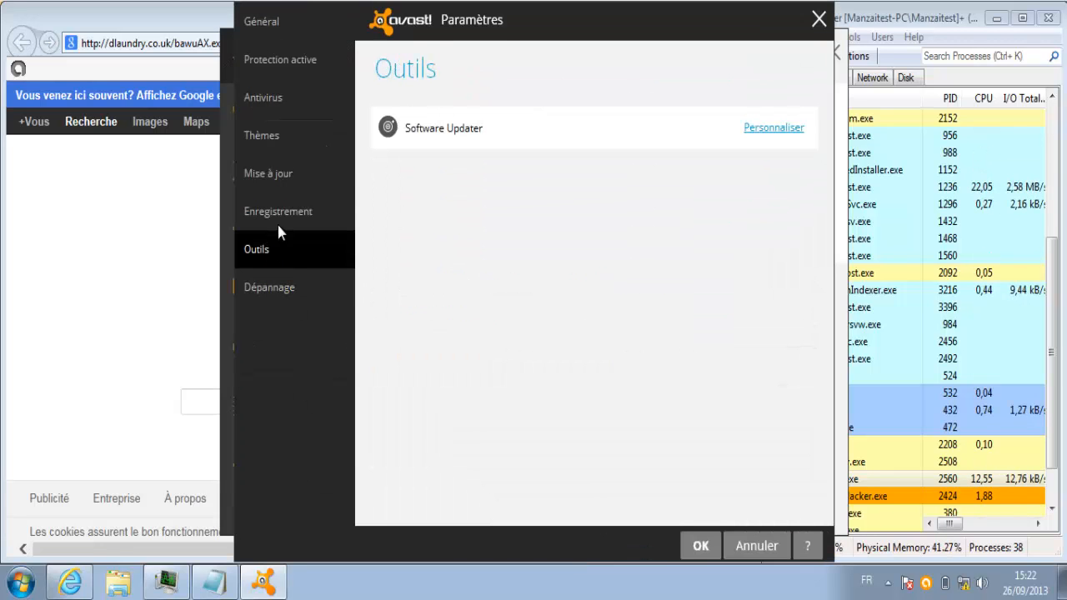
left_click(281, 200)
left_click(279, 178)
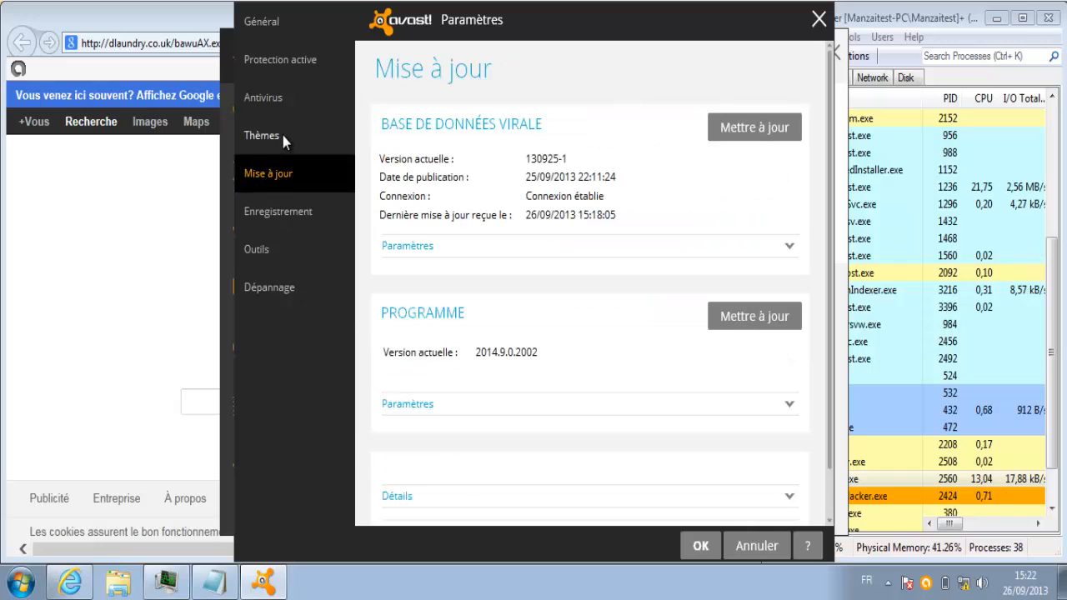
left_click(283, 135)
left_click(277, 99)
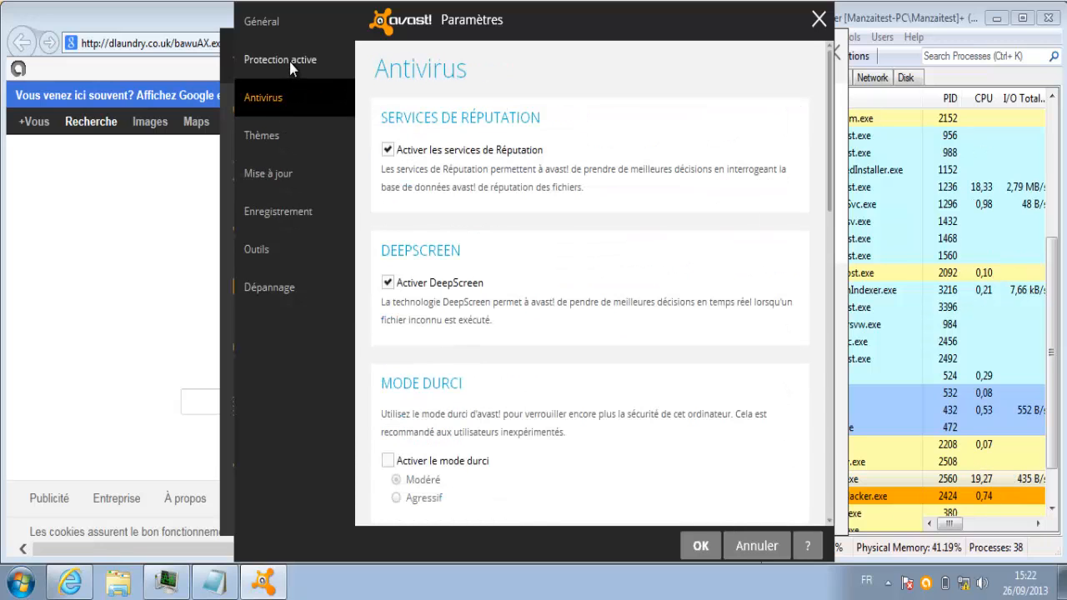
left_click(288, 59)
left_click(289, 26)
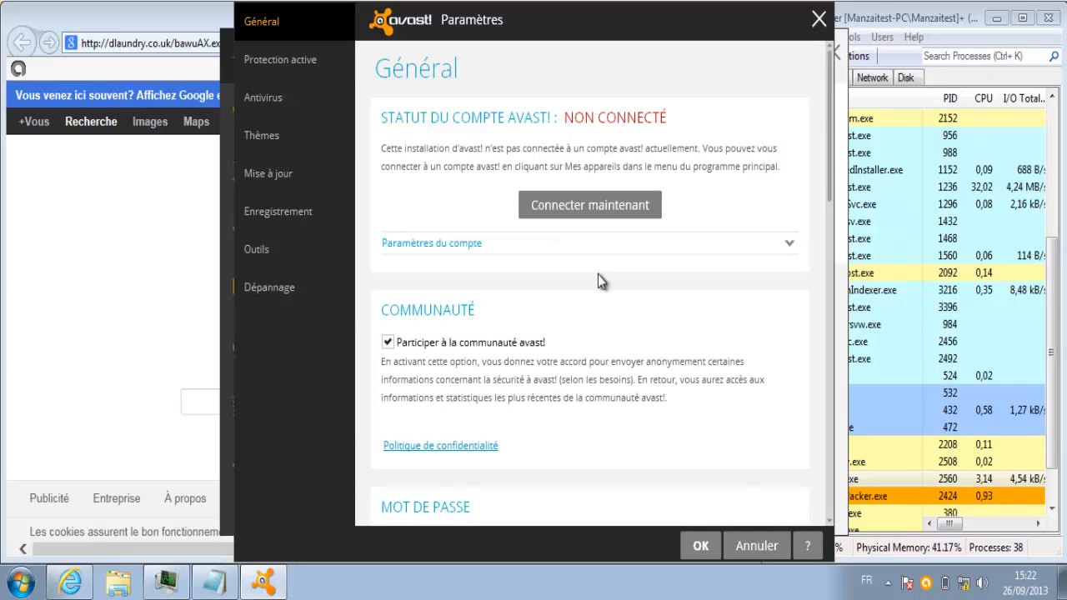
left_click_drag(828, 190, 835, 515)
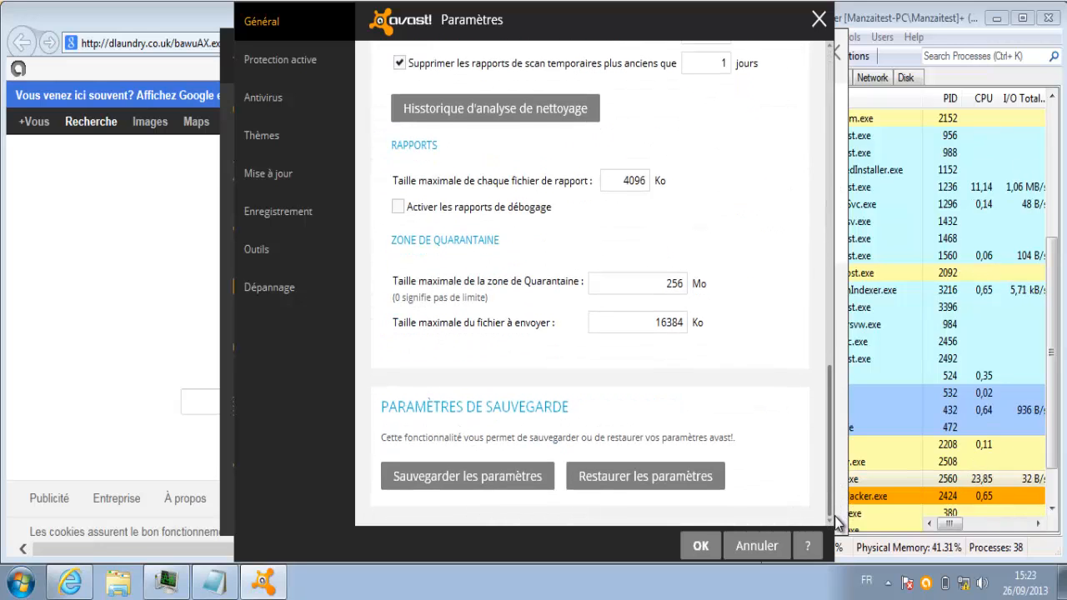
left_click(760, 550)
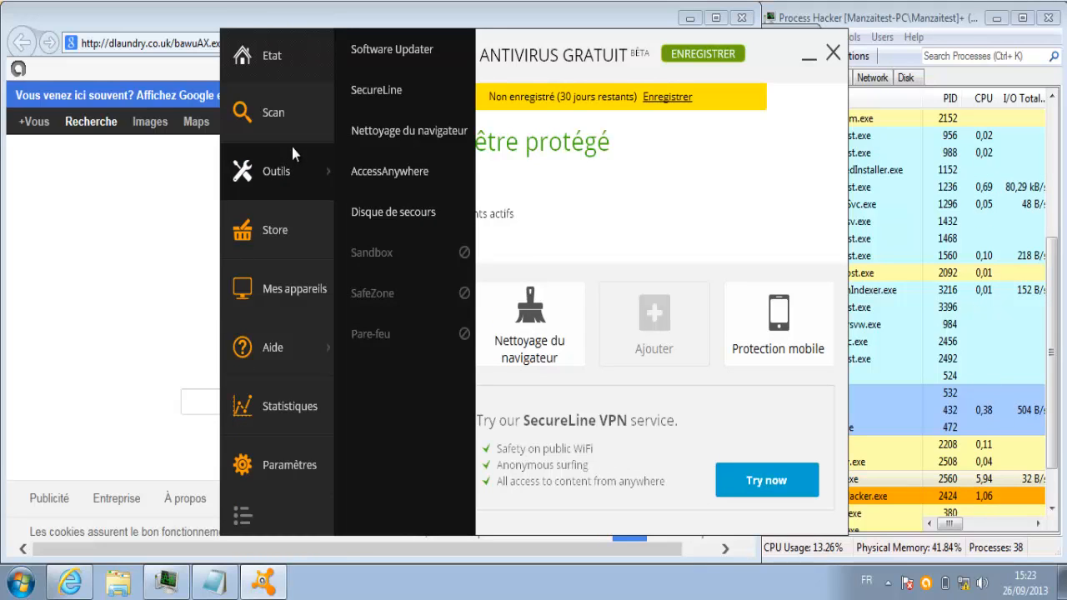
- Open the avast! quarantine zone full screen, examine the virus names for bawuAX.exe and tmp.edb, and close avast!
left_click(293, 118)
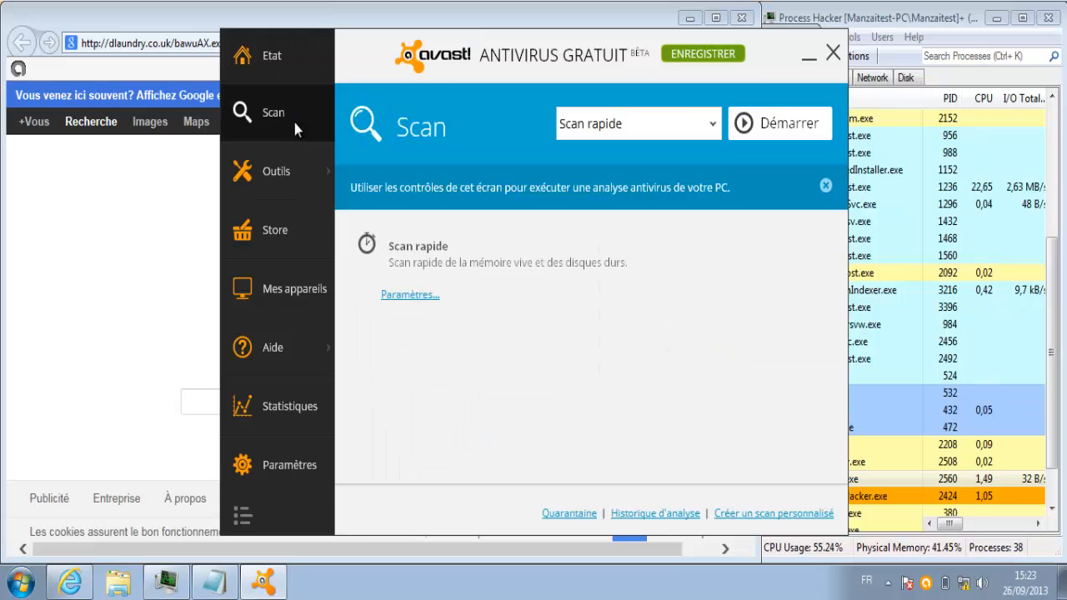
left_click(550, 514)
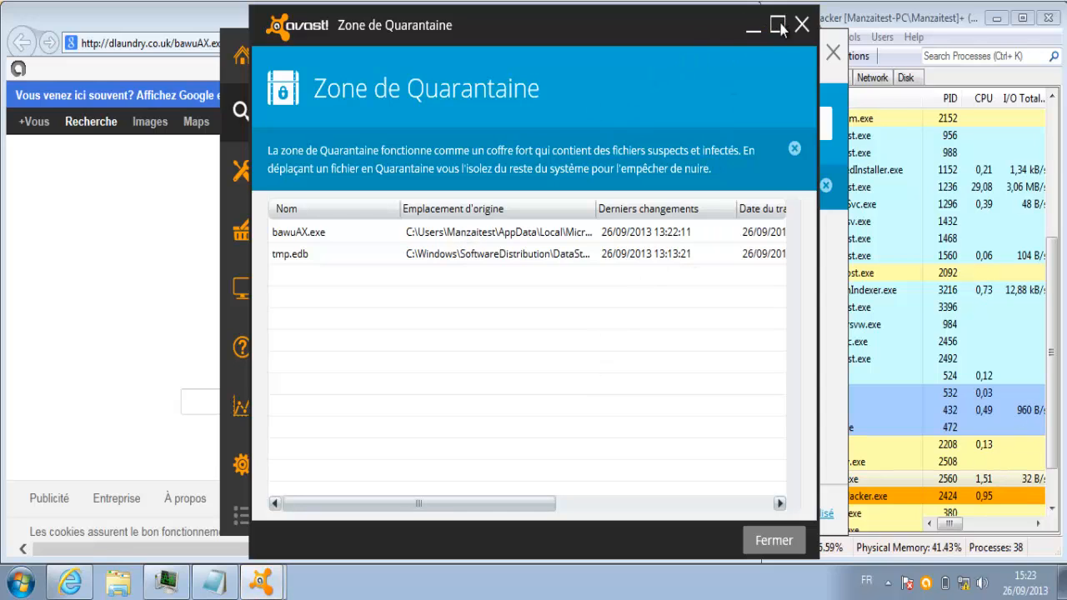
left_click(777, 24)
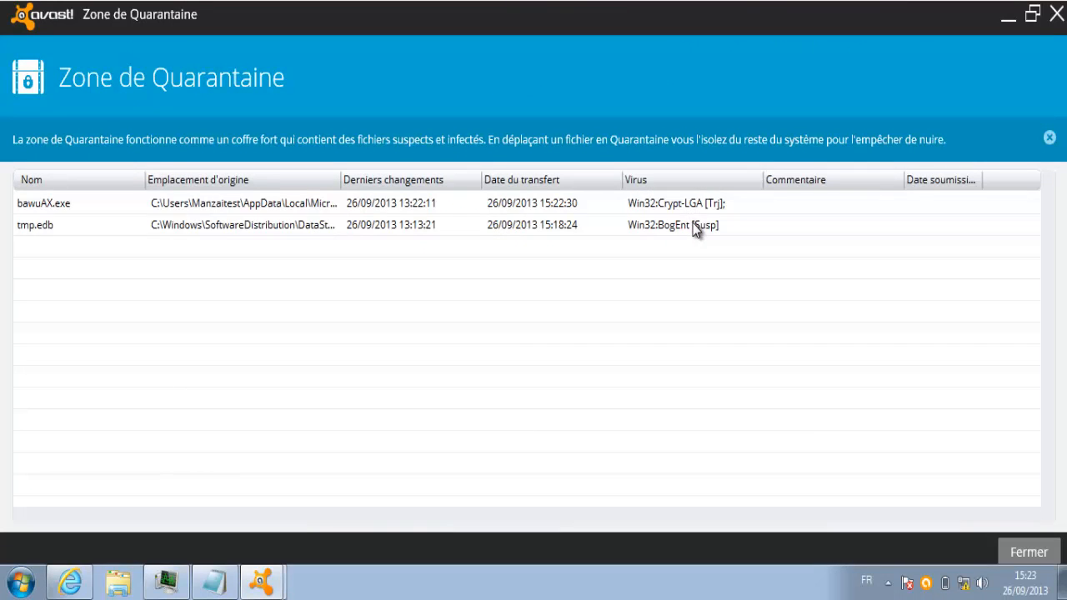
left_click(696, 227)
left_click(693, 207)
left_click(695, 227)
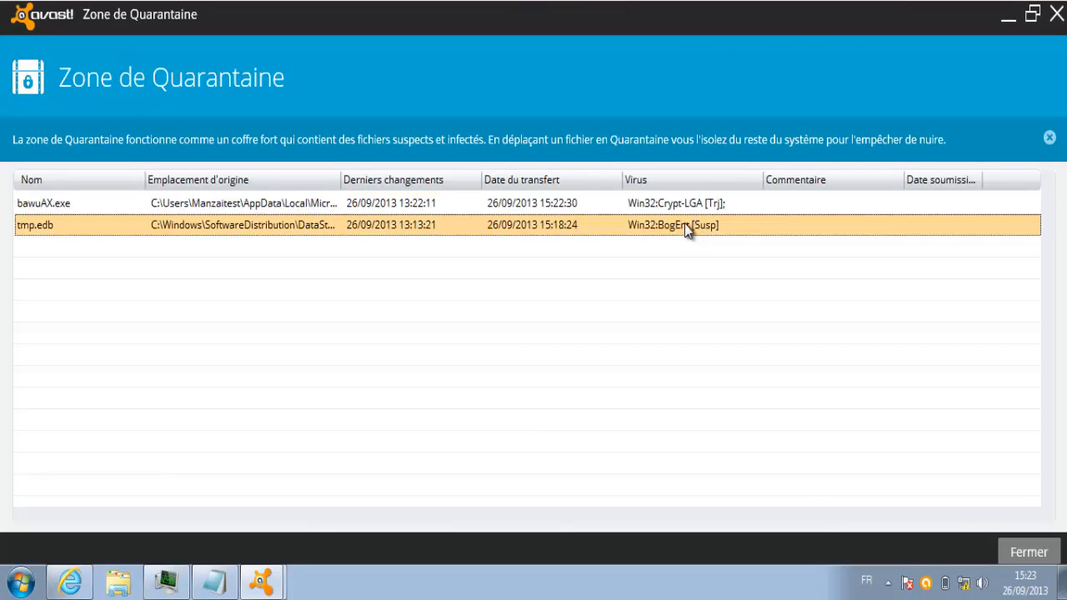
left_click(1033, 14)
left_click(827, 50)
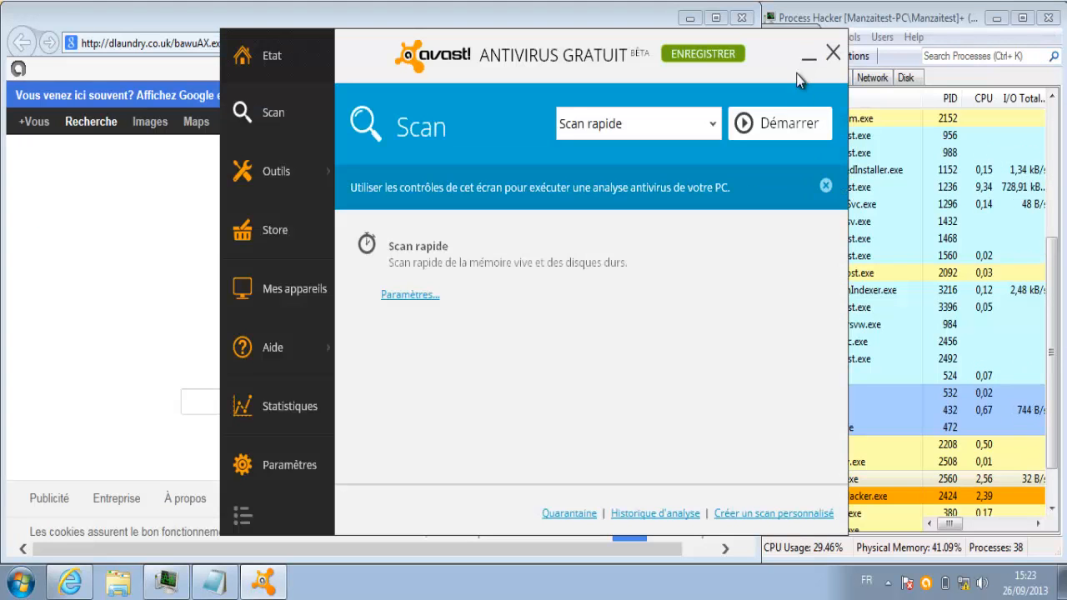
left_click(833, 55)
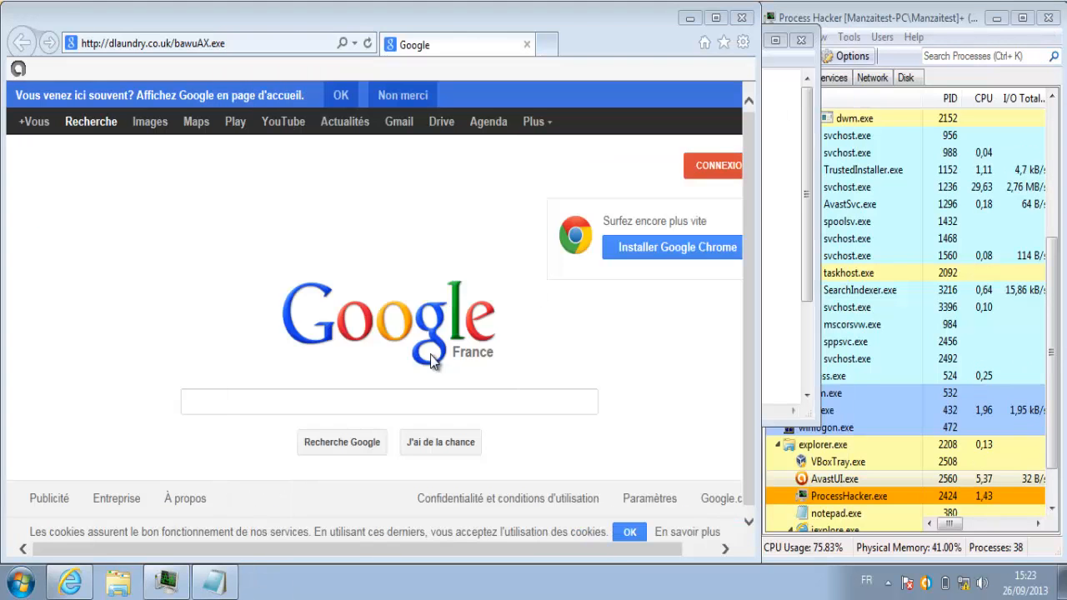
- Mark the second URL, dlaundry.co.uk/bawuAX.exe, in the url text file with "v"
left_click(214, 582)
left_click(47, 100)
type("v")
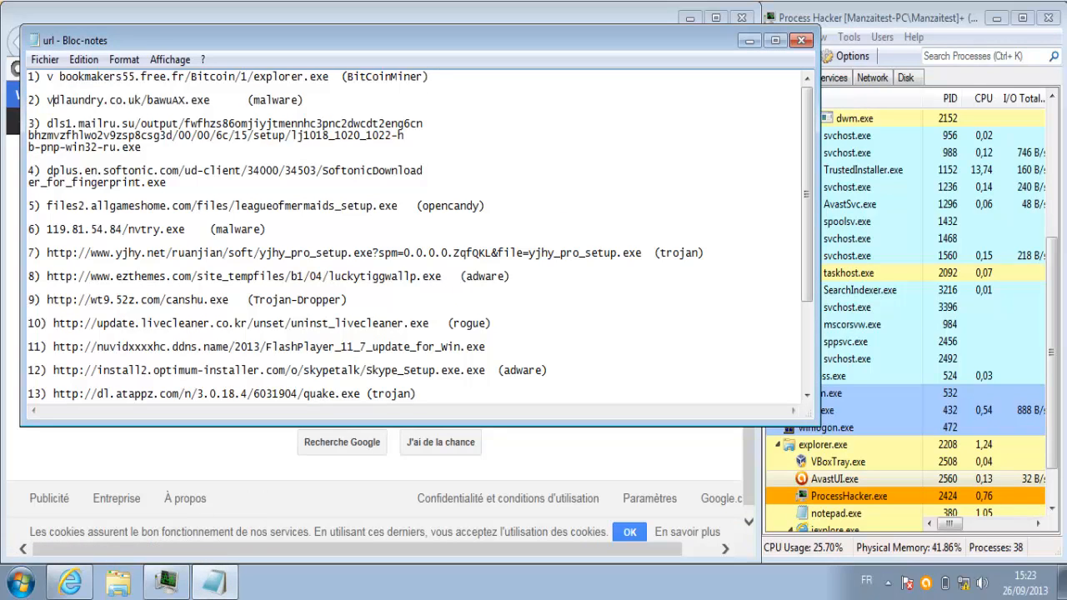
- Copy the third URL, on dls1.mailru.su, from the text file, open it in Internet Explorer, and run lj1018_1020_1022-hb-pnp-win32-ru.exe
left_click_drag(146, 152, 48, 122)
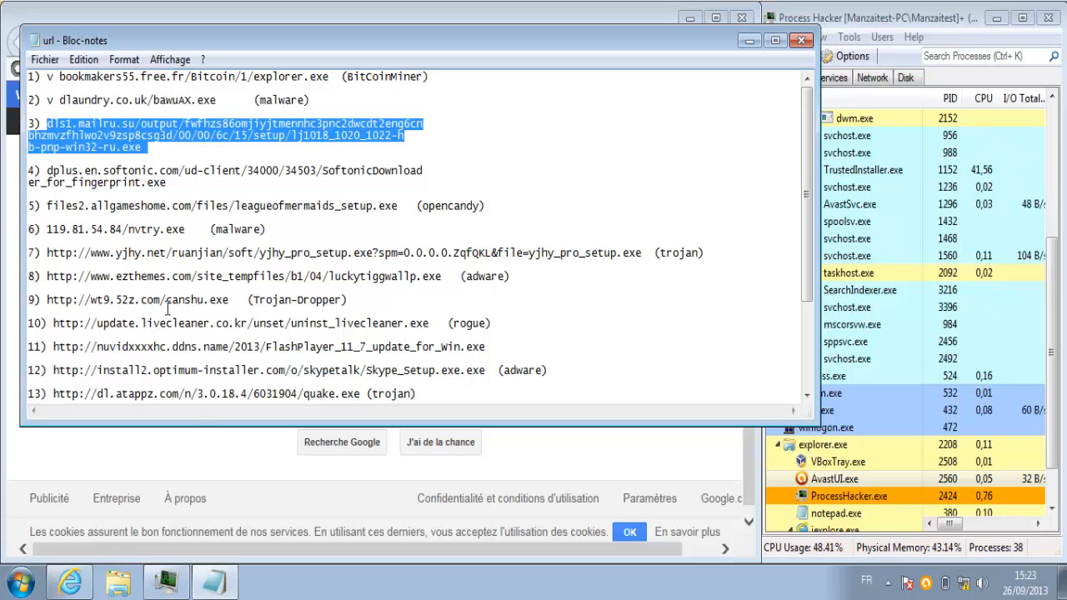
left_click(205, 437)
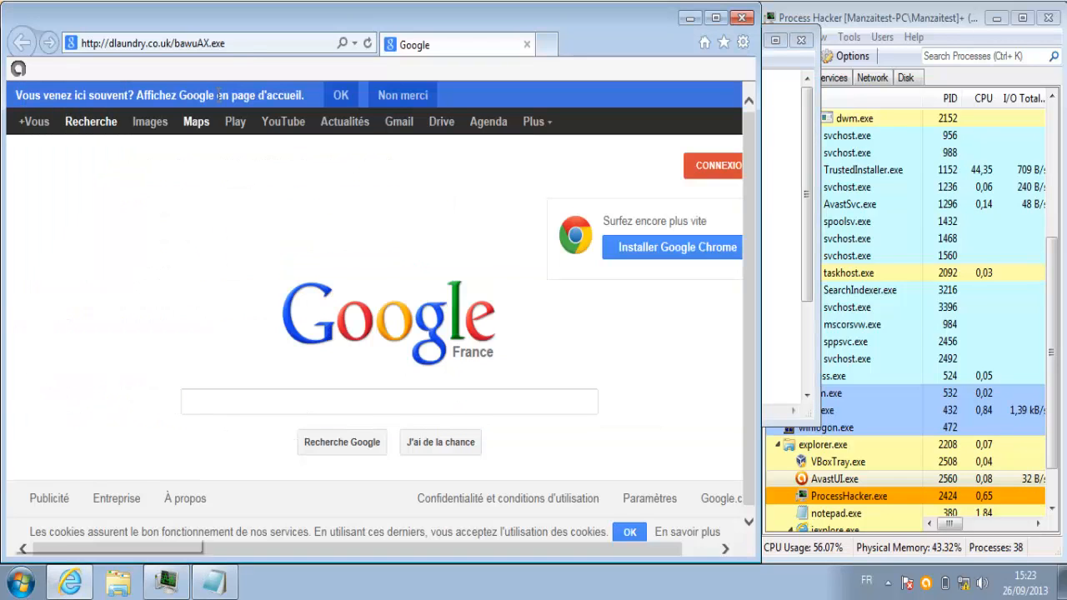
left_click(245, 42)
key("ctrl+v")
key("Return")
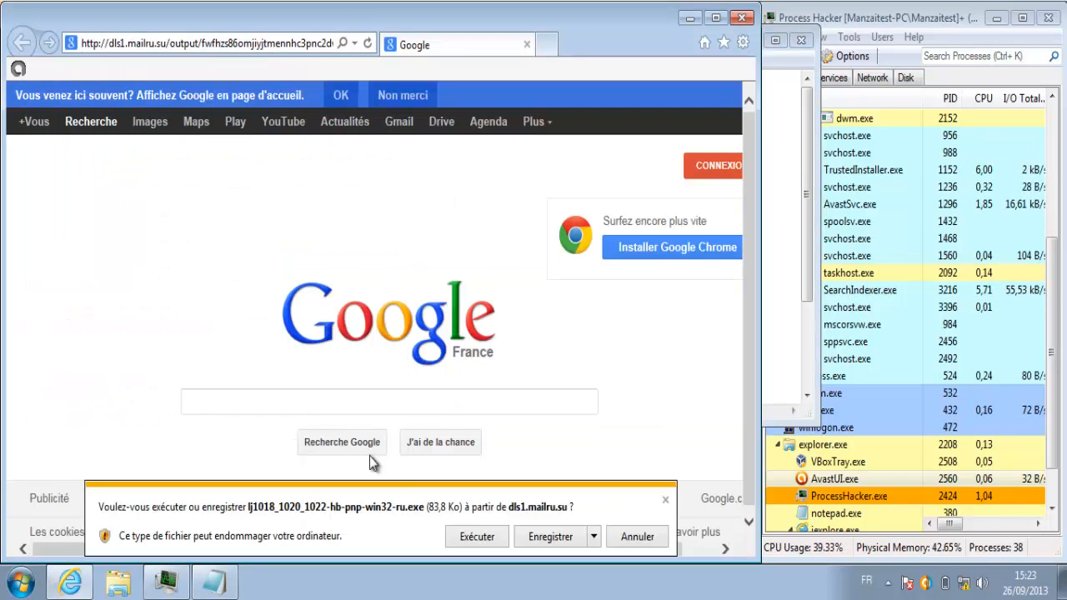
left_click(461, 536)
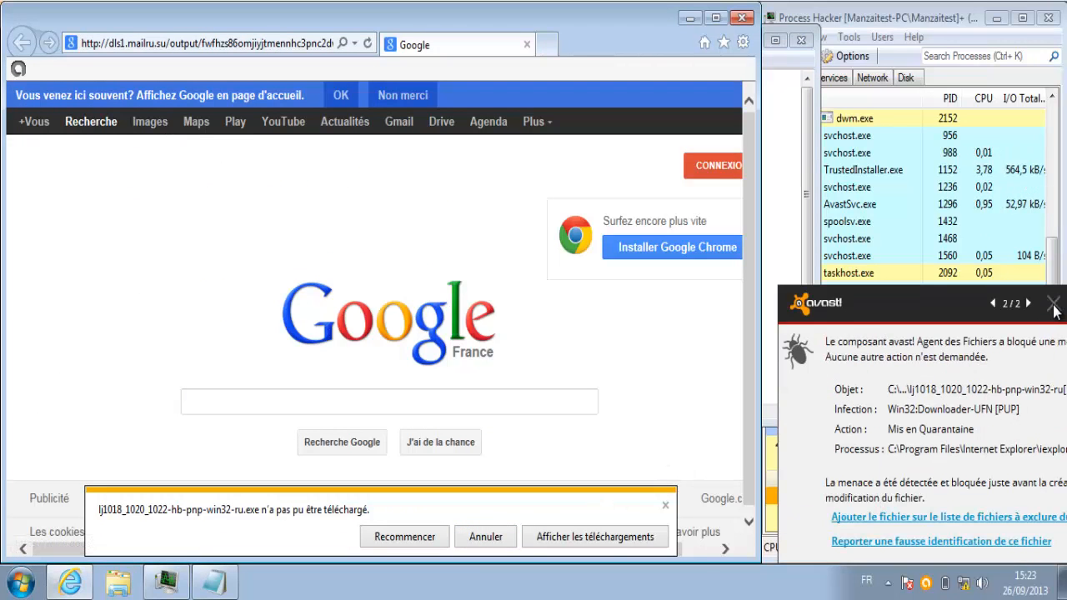
- Dismiss the avast! alert, cancel the failed download, and mark the third URL in the url text file with "v"
left_click(1053, 303)
left_click(485, 537)
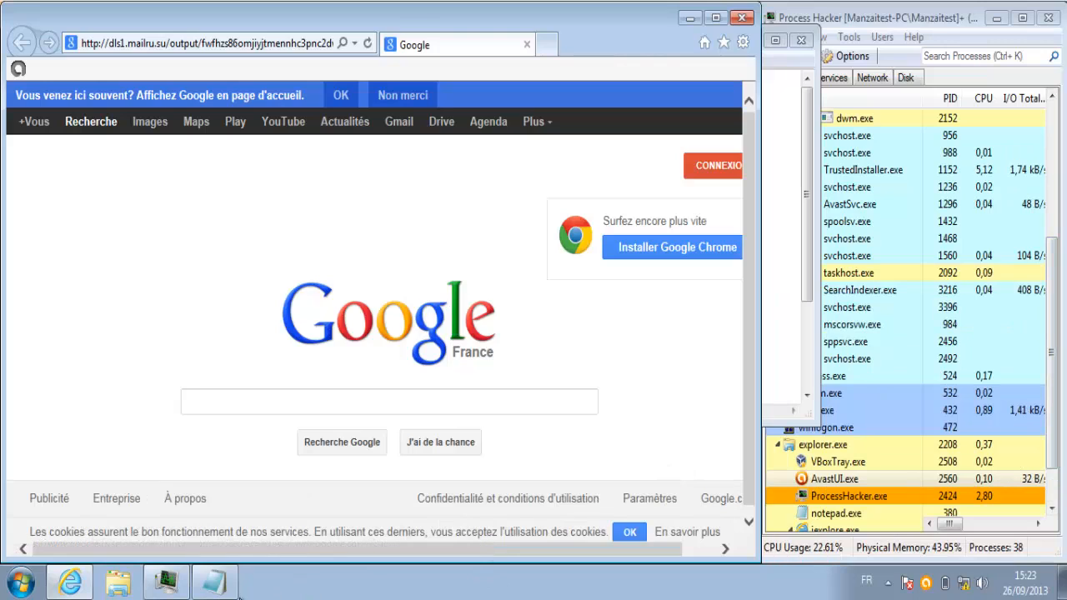
left_click(213, 581)
left_click(49, 125)
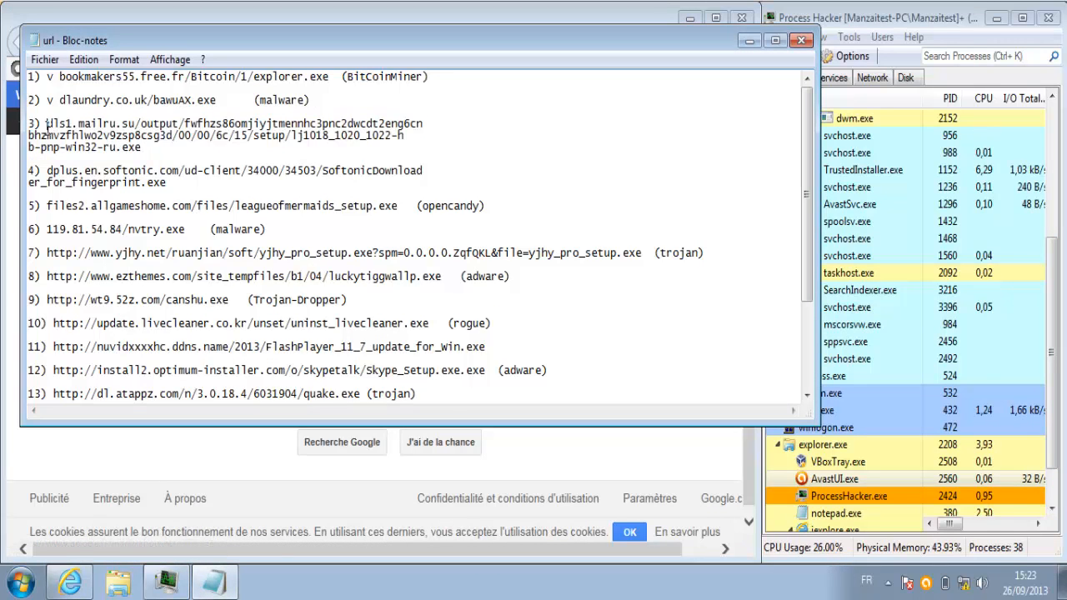
type("v")
- Copy the fourth URL, on dplus.en.softonic.com, open it in Internet Explorer, and run SoftonicDownloader_for_fingerprint.exe, allowing it to make changes
left_click_drag(185, 185, 50, 168)
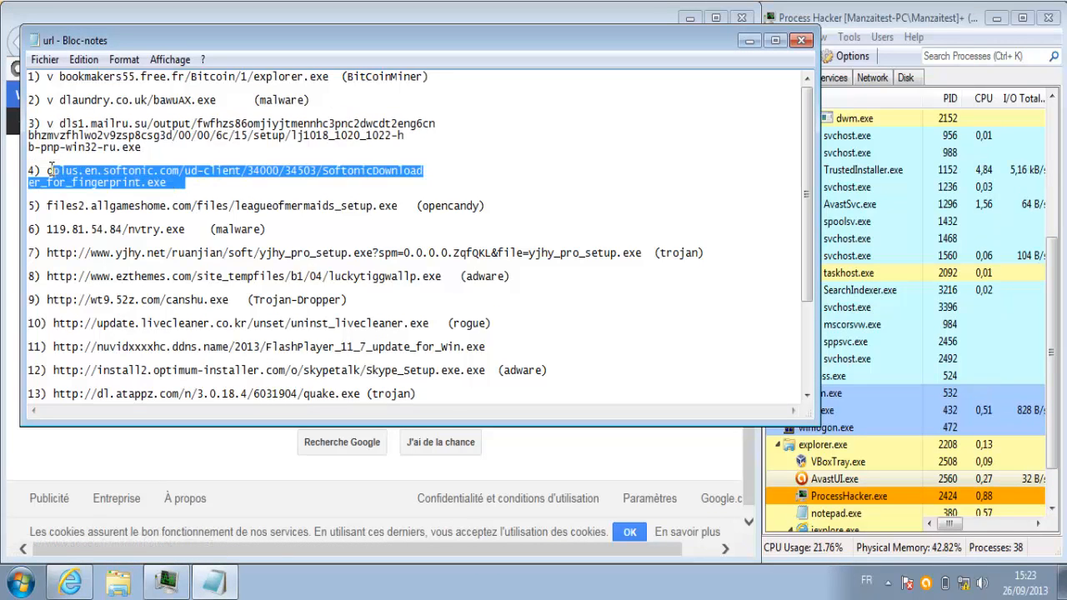
left_click(211, 465)
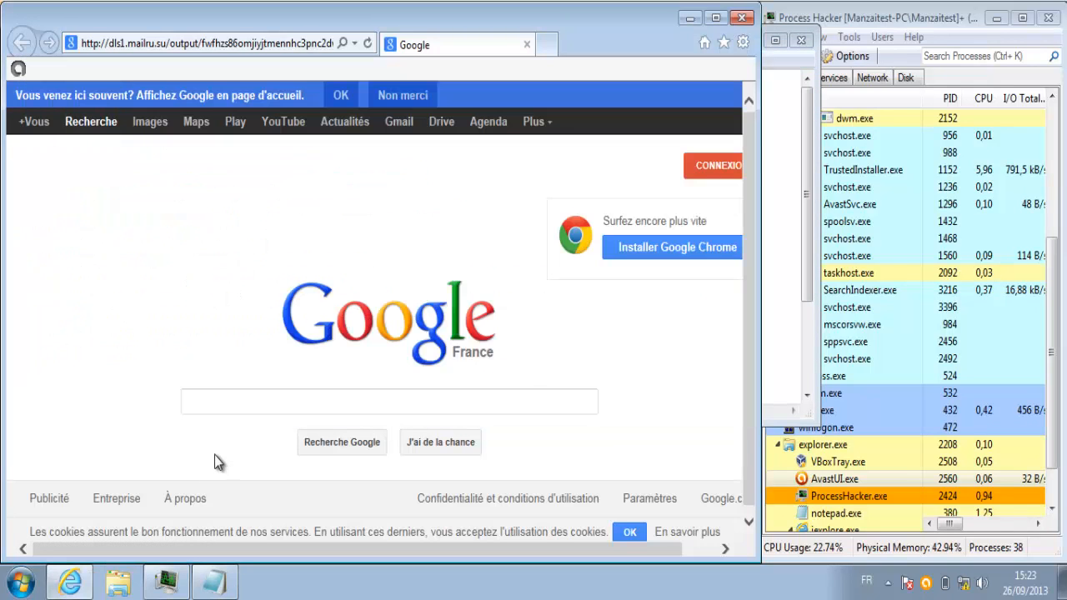
left_click(234, 43)
key("ctrl+v")
key("Return")
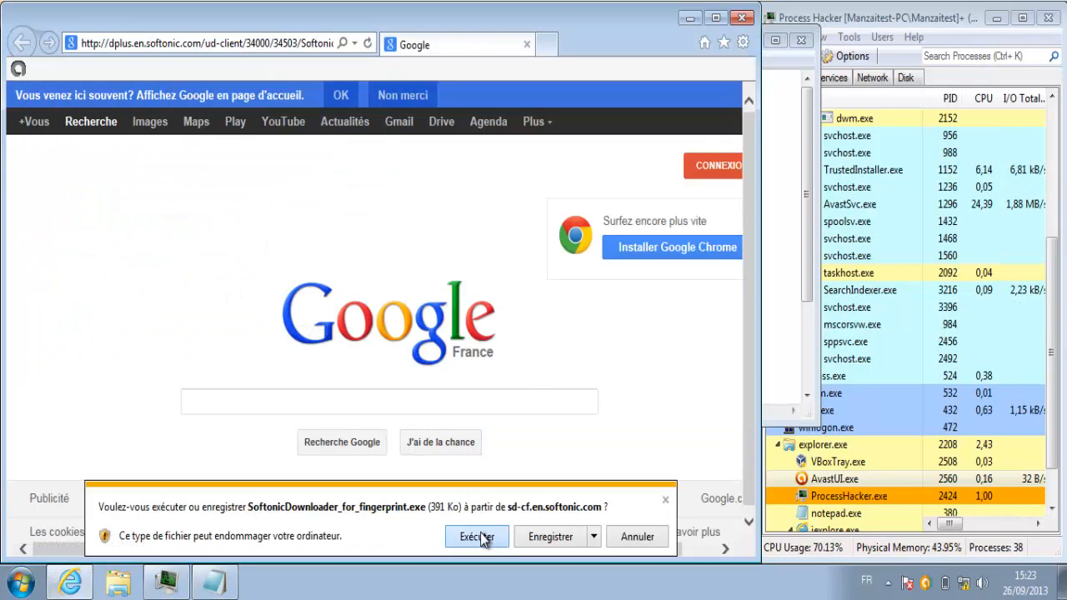
left_click(471, 537)
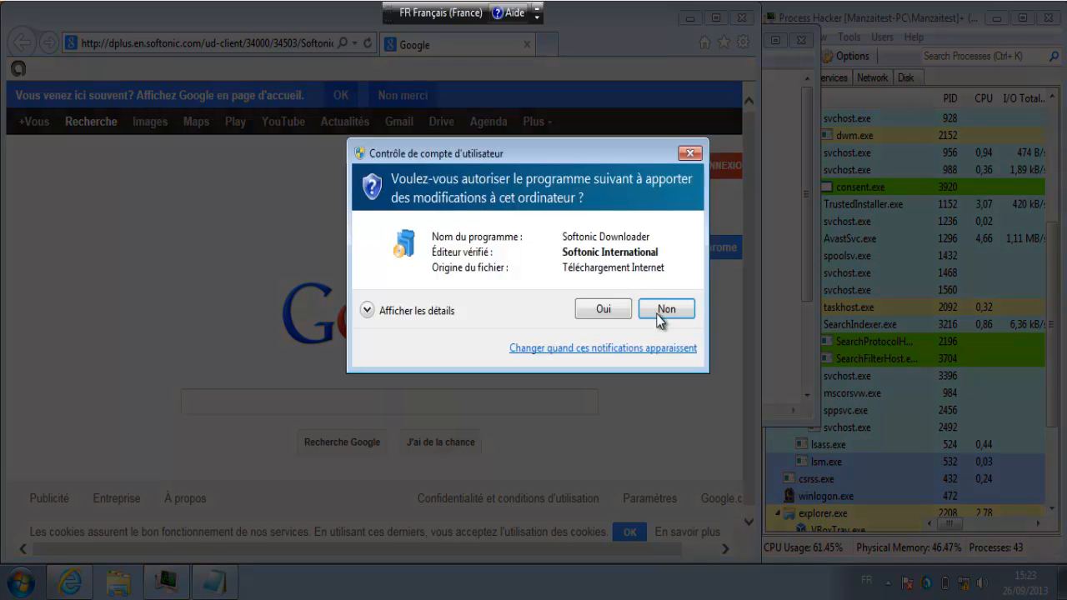
left_click(665, 311)
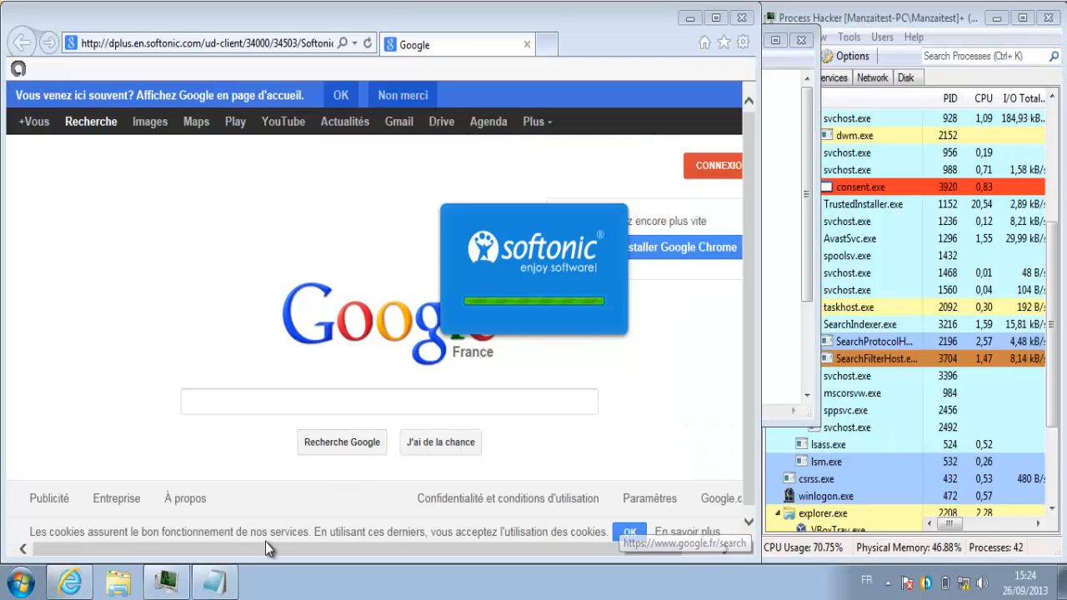
- Exit the FingerPrint installer, deleting its incomplete downloads, and mark the fourth URL in the url text file with "x"
left_click(1054, 481)
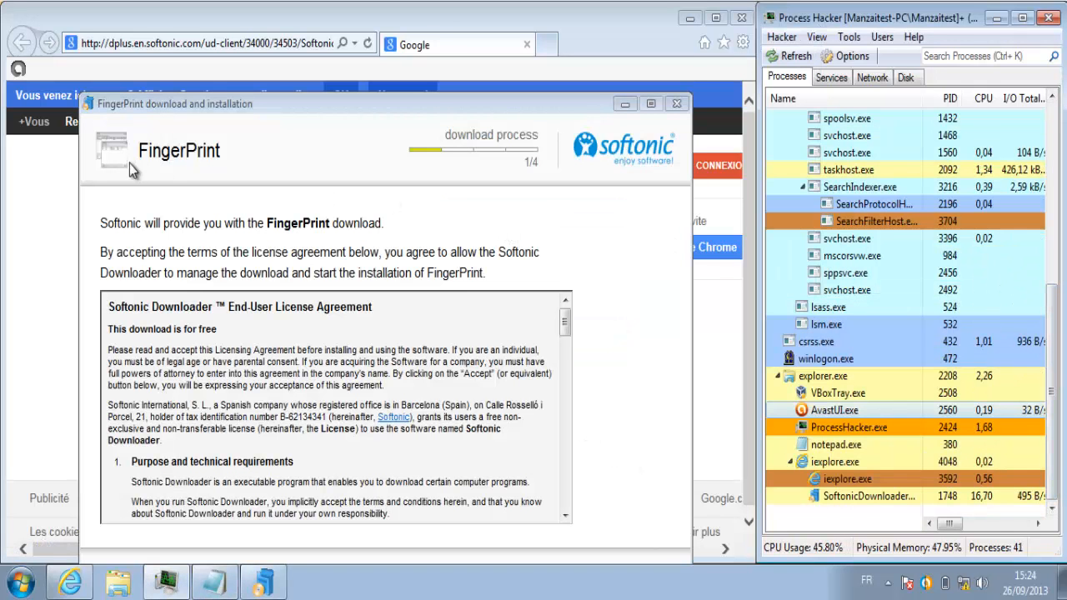
left_click(676, 103)
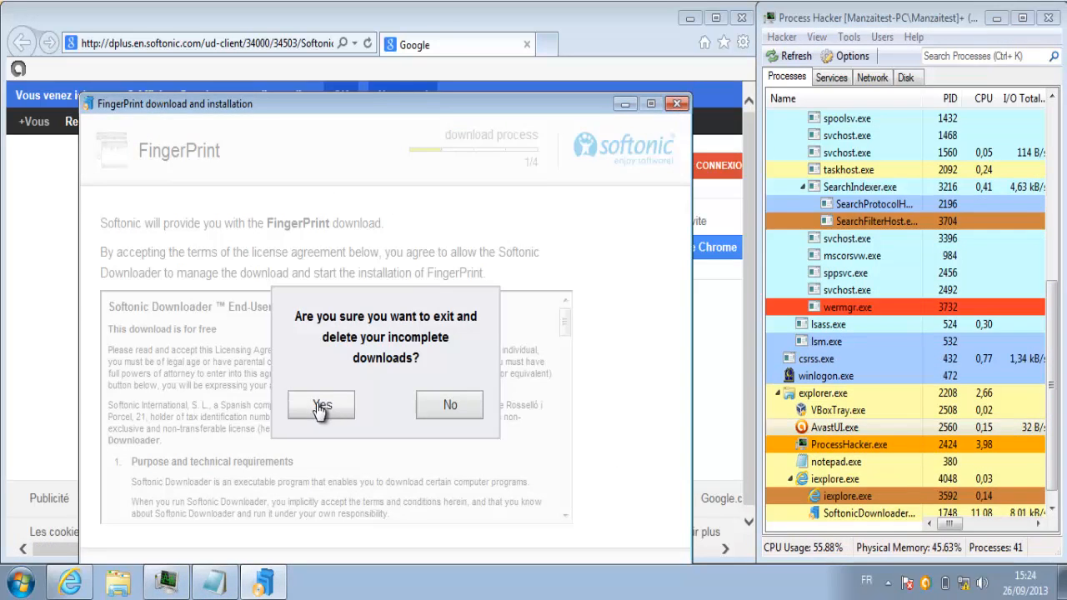
left_click(322, 405)
left_click(218, 581)
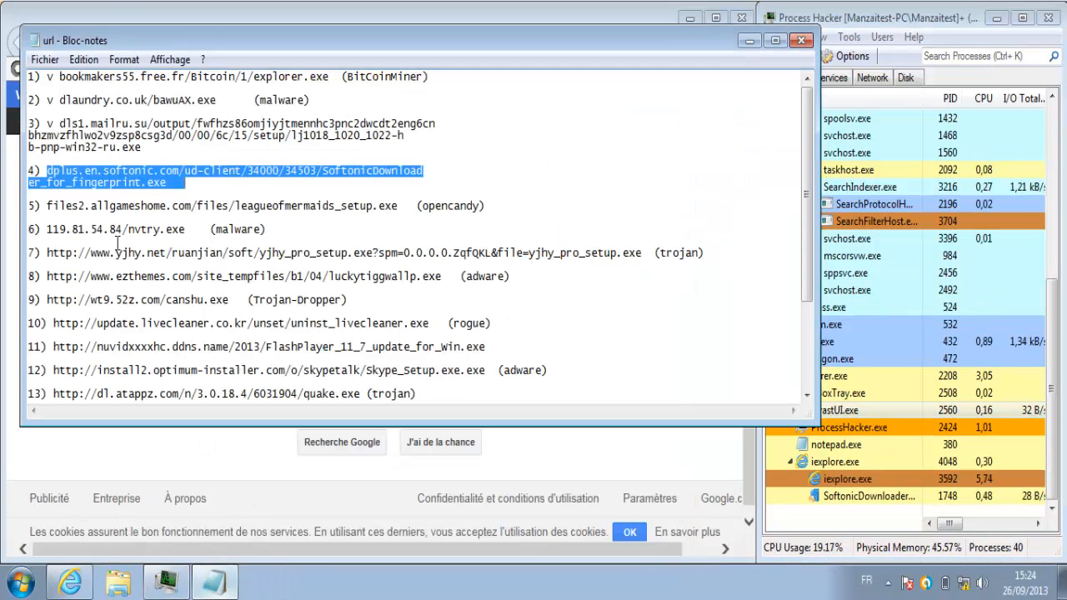
left_click(47, 170)
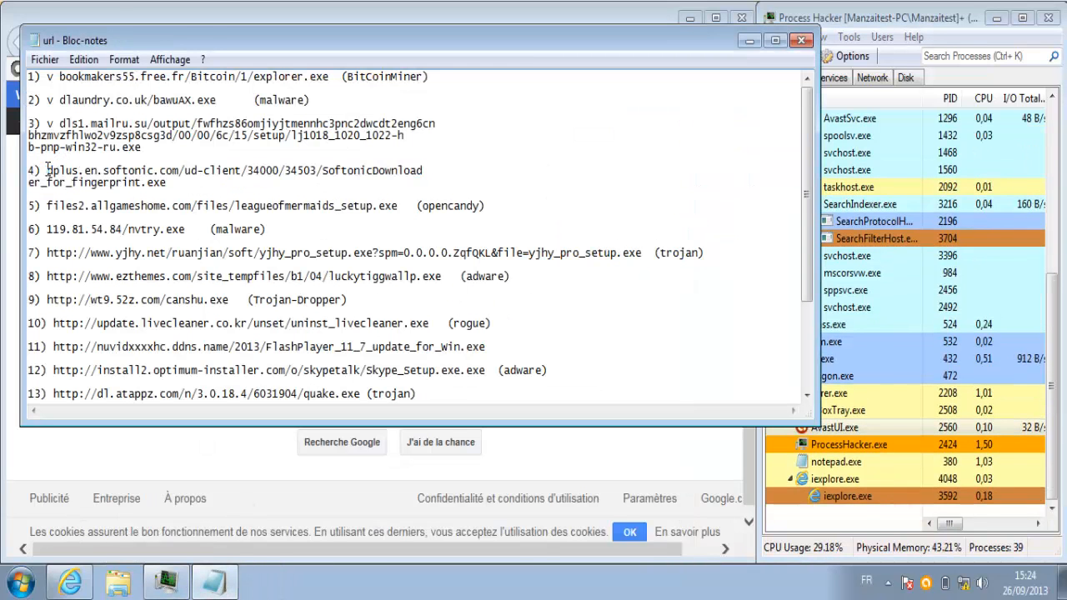
type("x")
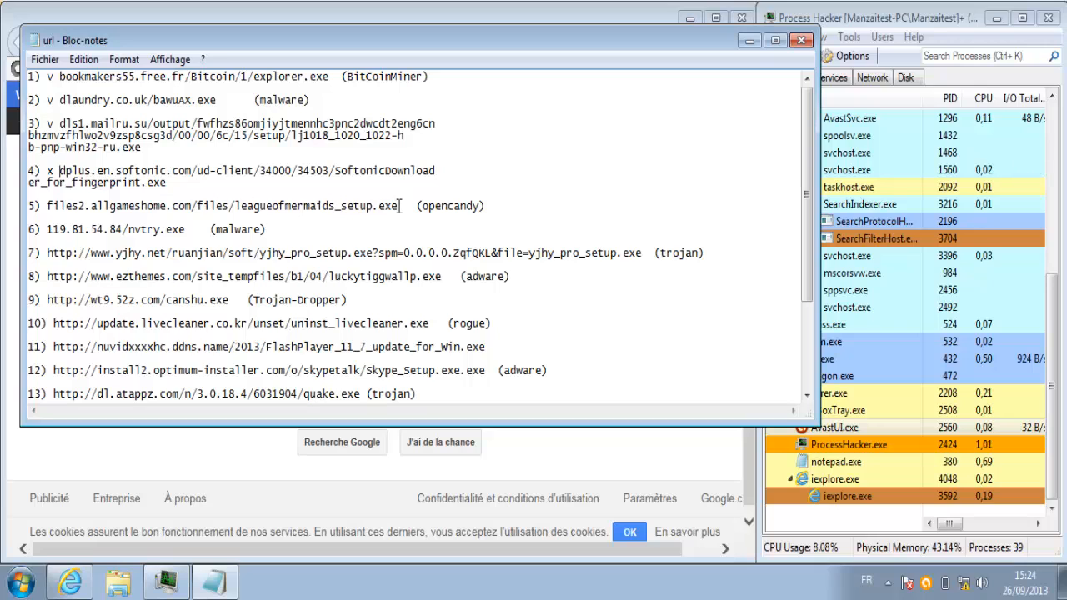
- Copy the fifth URL, on files2.allgameshome.com, open it in Internet Explorer, and run leagueofmermaids_setup.exe, allowing it to make changes
left_click_drag(405, 206, 84, 196)
key("ctrl+c")
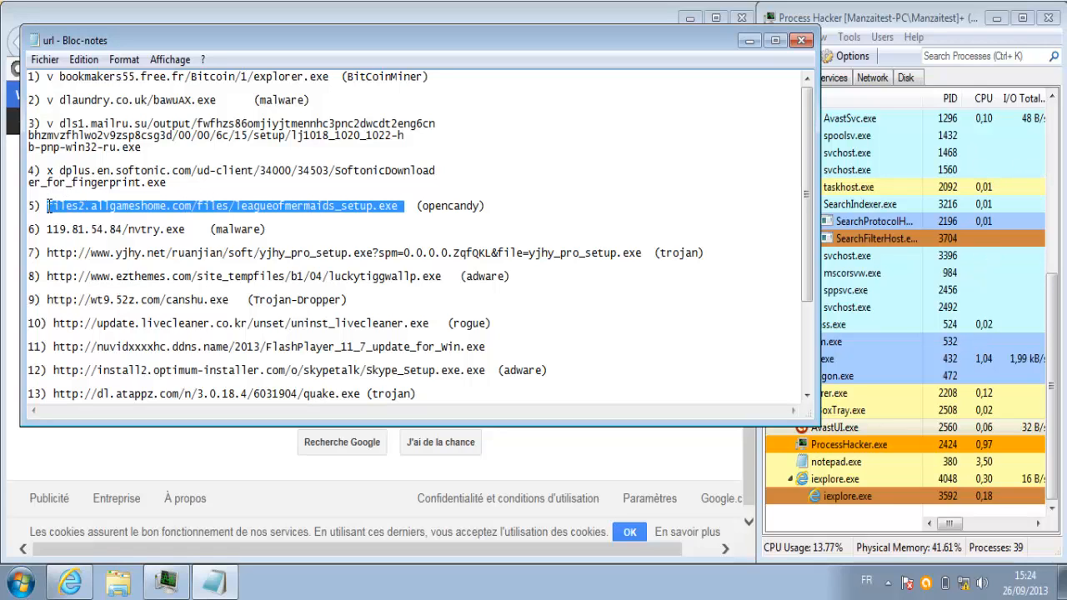
left_click(231, 499)
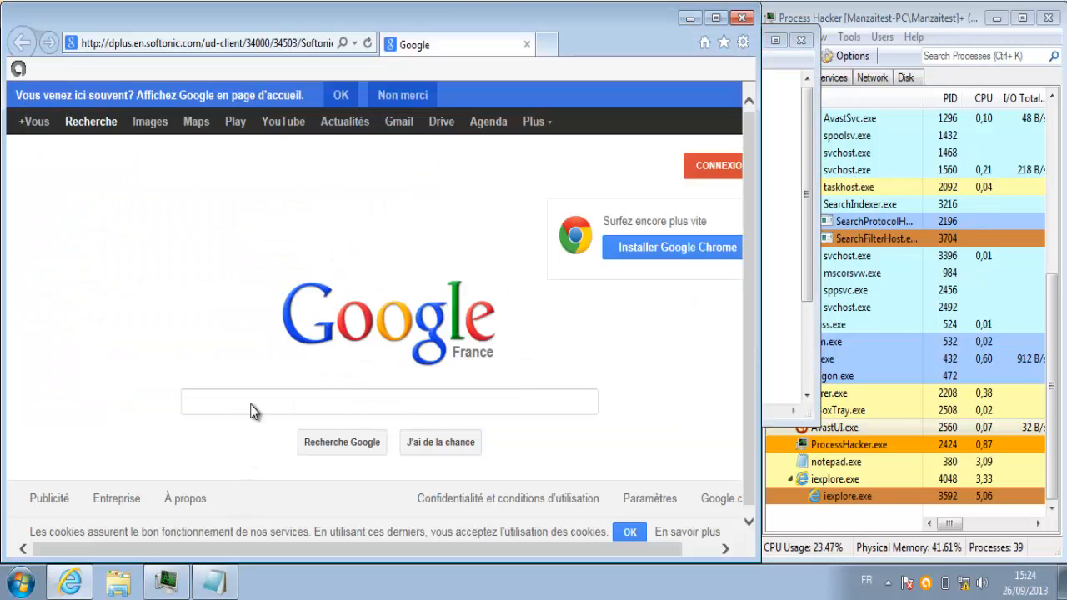
left_click(291, 42)
key("ctrl+v")
key("Return")
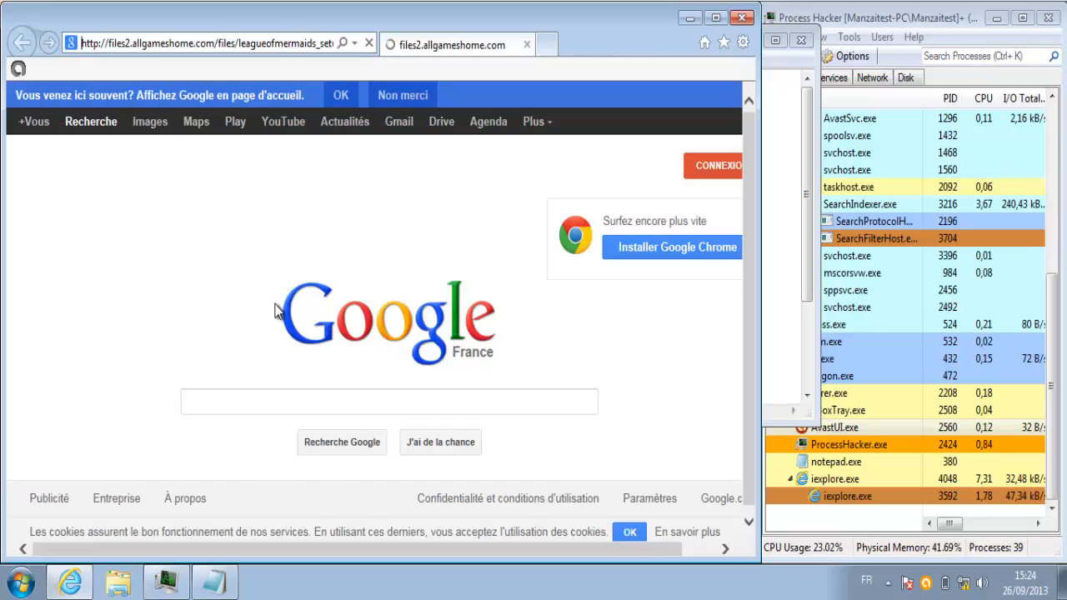
left_click(471, 537)
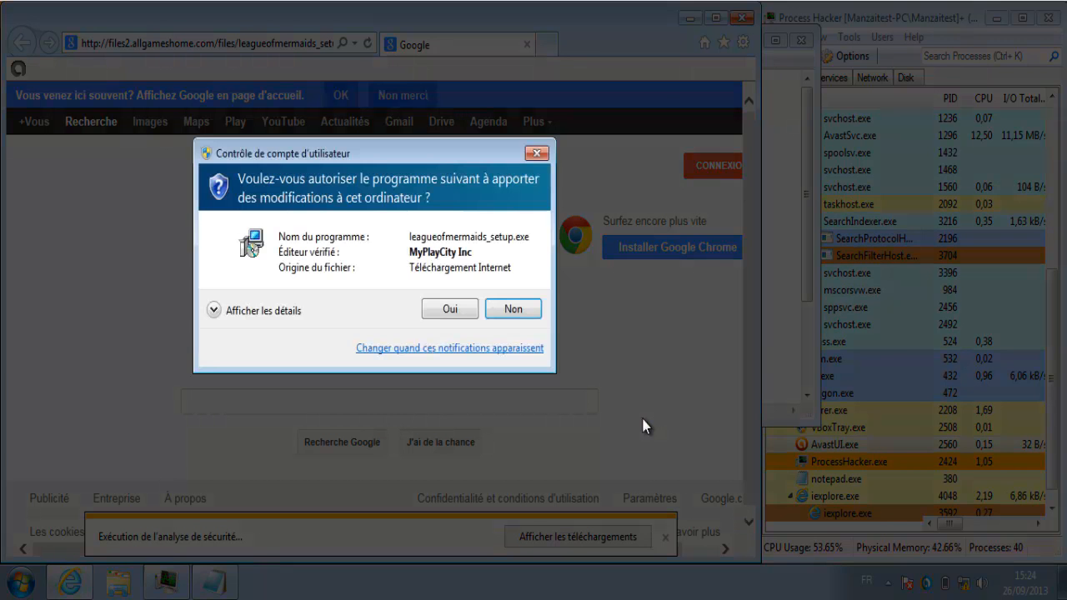
left_click(450, 309)
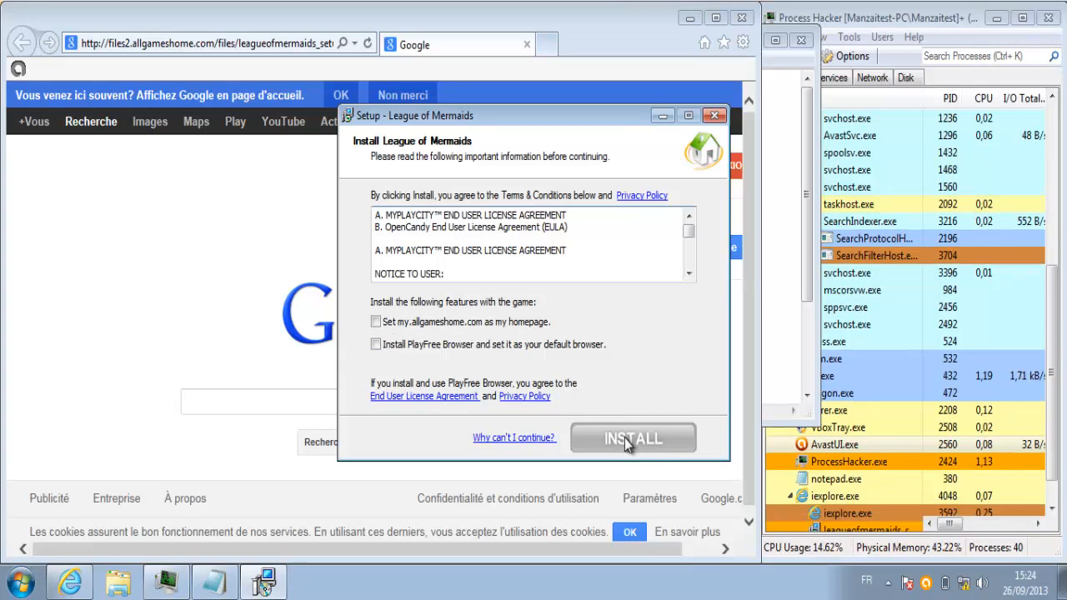
- Install League of Mermaids with the my.allgameshome.com homepage, PlayFree Browser as default, and the SpeedUpMyPC 2013 offer accepted
left_click(375, 322)
left_click(375, 344)
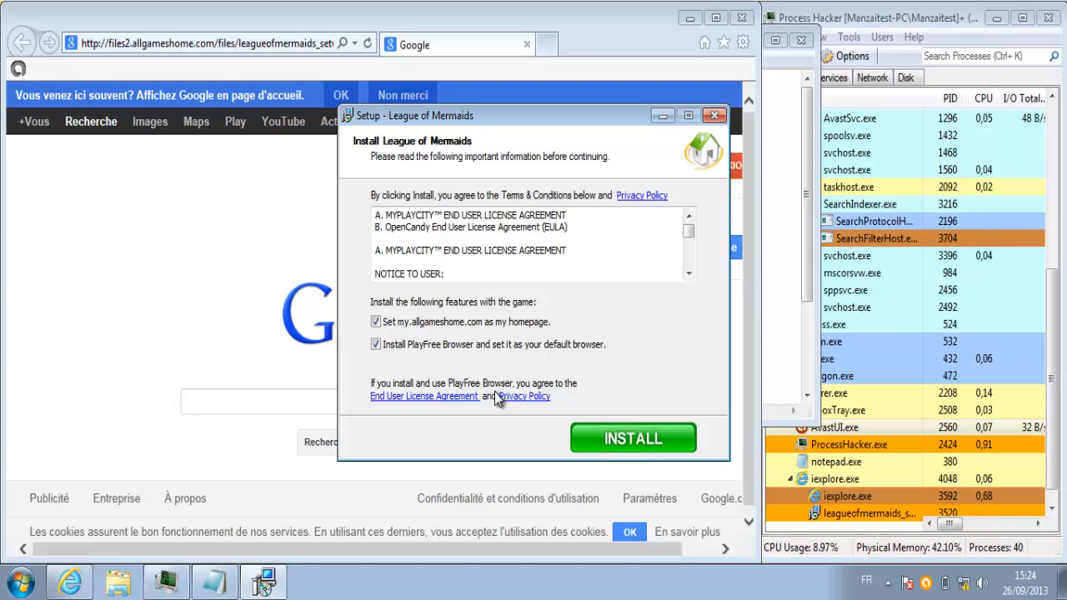
left_click(376, 344)
left_click(376, 344)
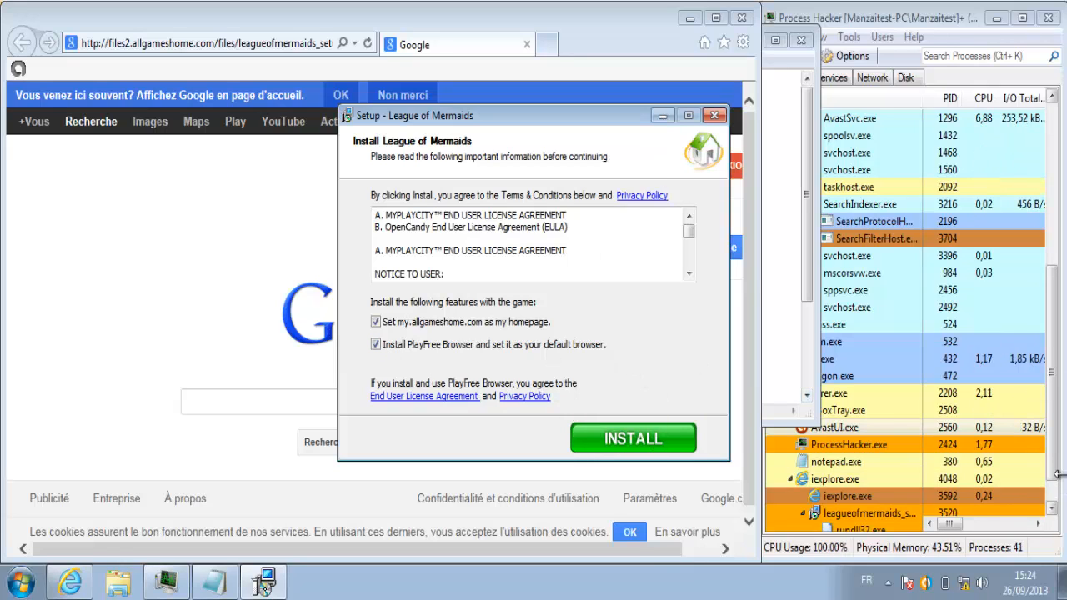
left_click(1062, 527)
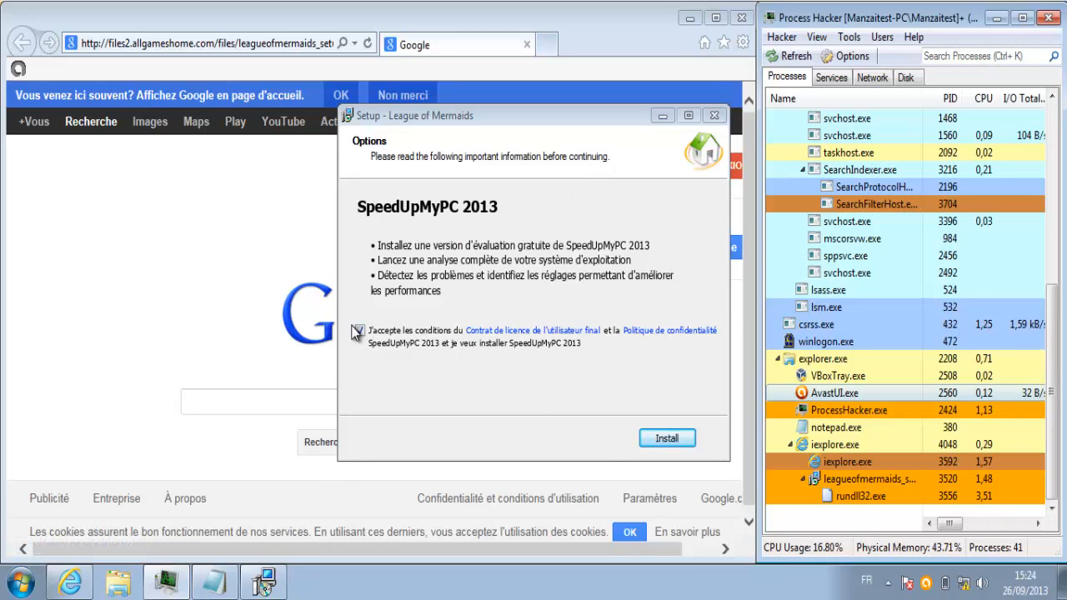
left_click(667, 439)
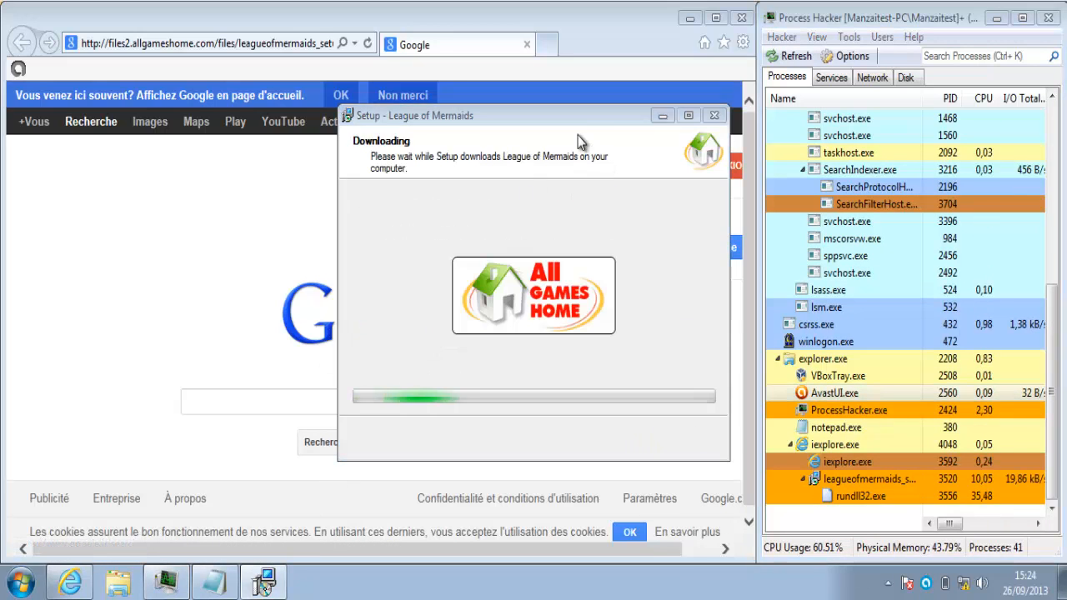
- Minimize the League of Mermaids setup and mark the fifth URL in the url text file with "x"
left_click(663, 118)
left_click(213, 578)
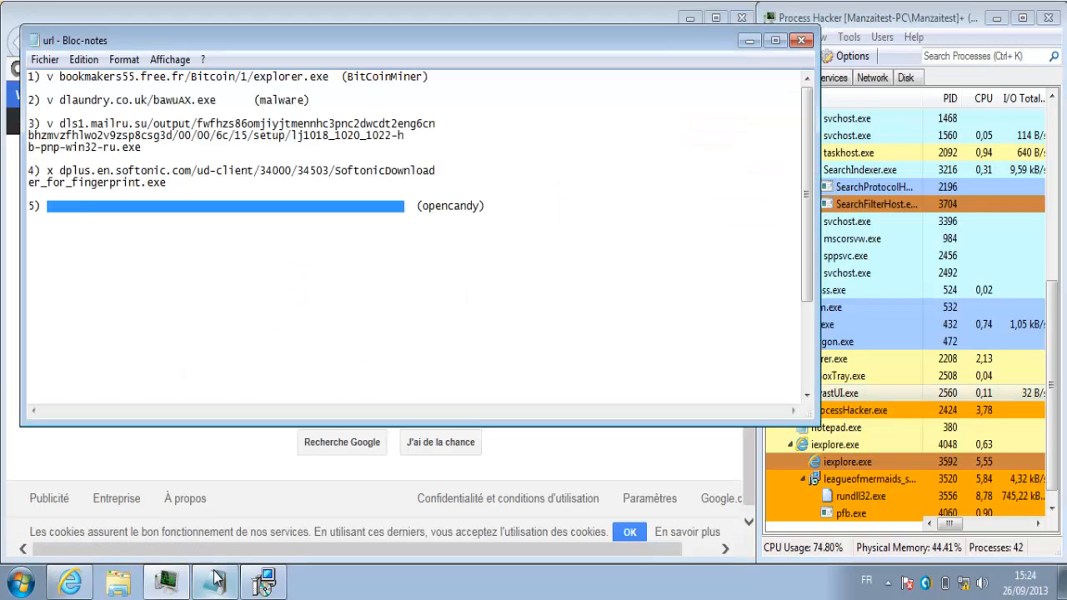
key("Left")
type("x")
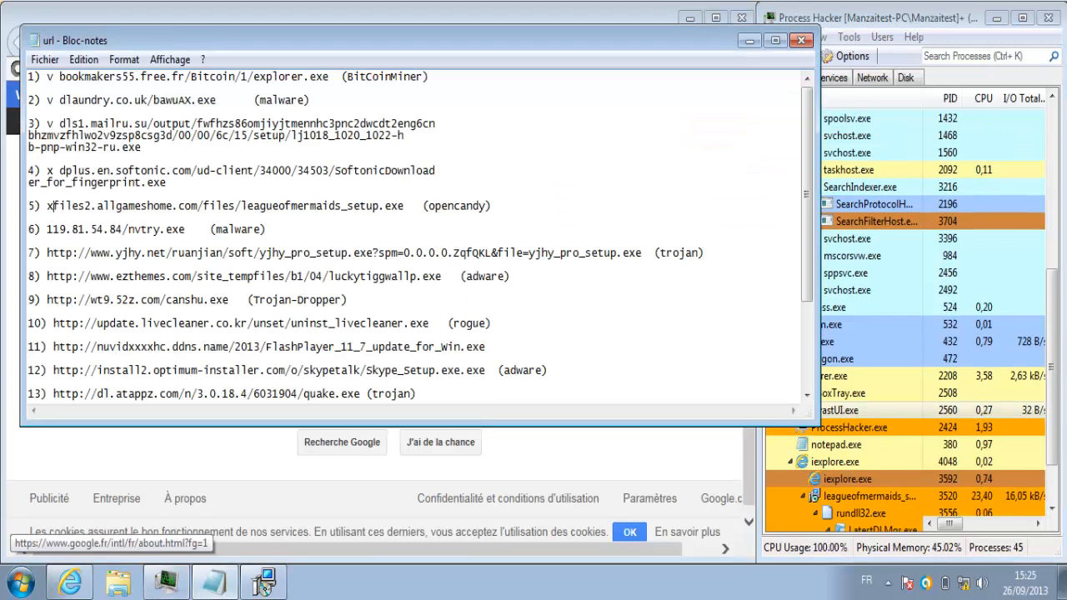
- Copy the sixth URL, 119.81.54.84/nvtry.exe, from the text file, open it in Internet Explorer, and run nvtry.exe
left_click_drag(188, 230, 40, 232)
key("ctrl+c")
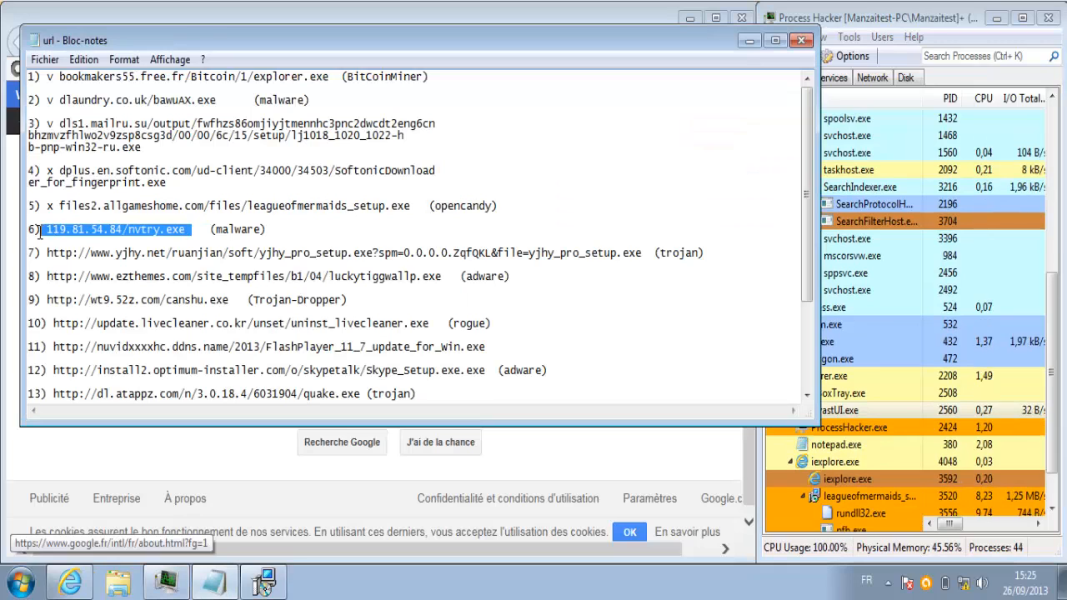
left_click(177, 445)
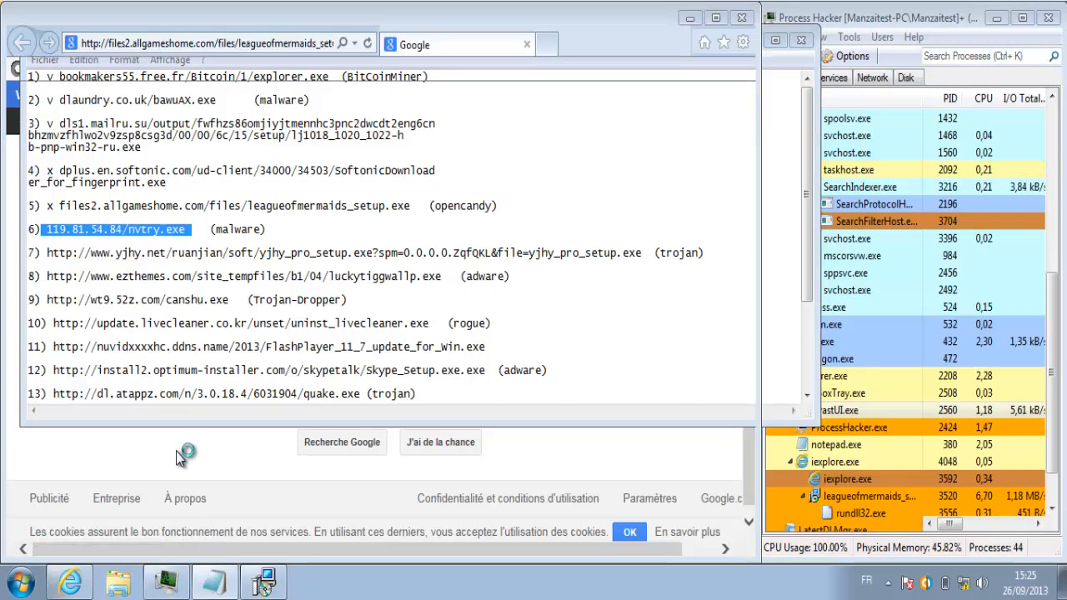
left_click(264, 41)
key("ctrl+v")
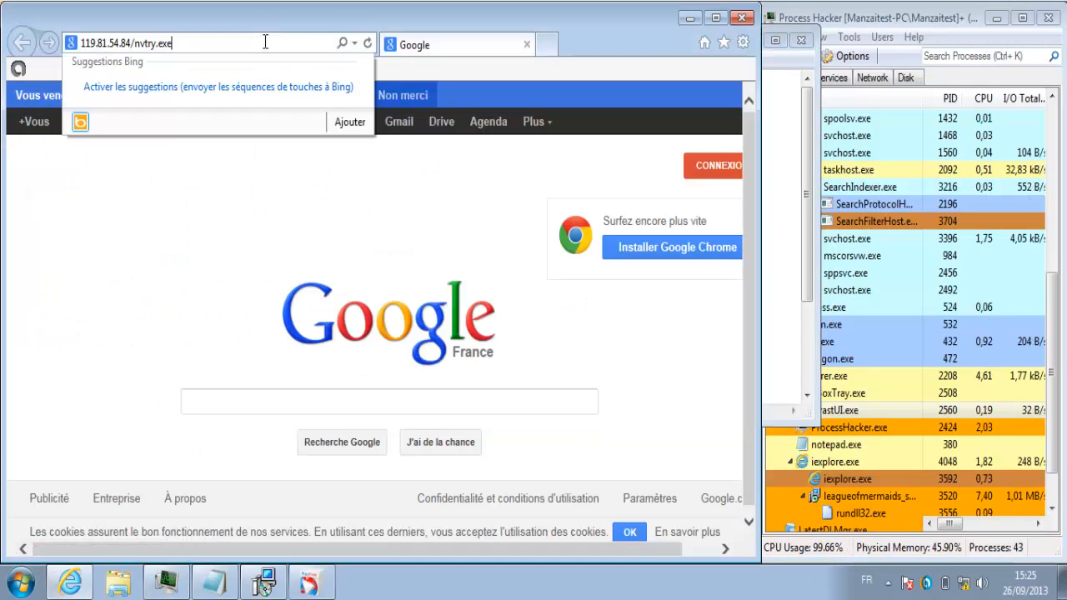
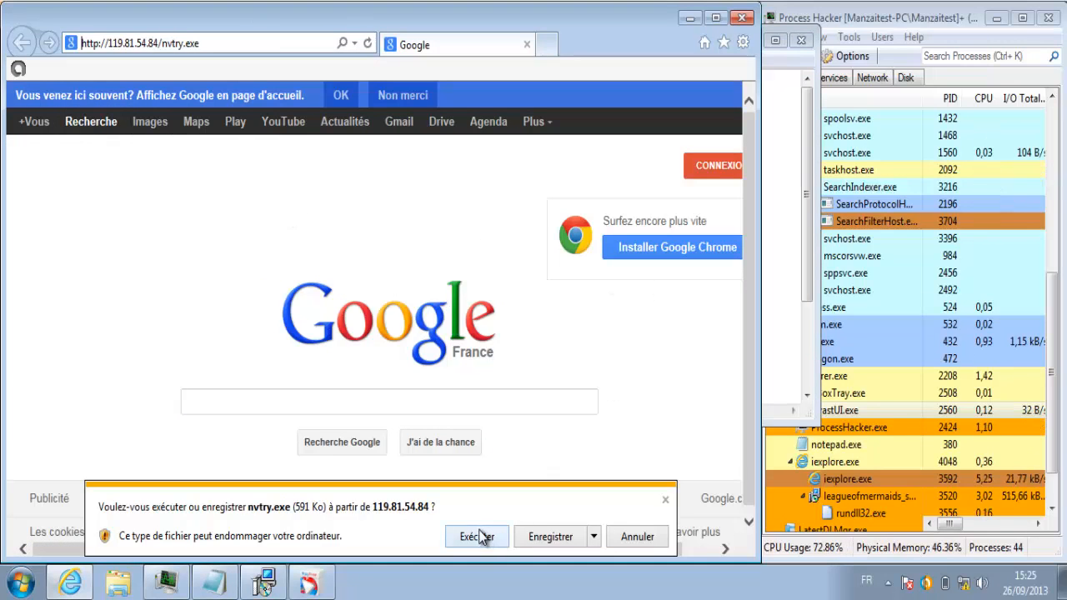
left_click(490, 535)
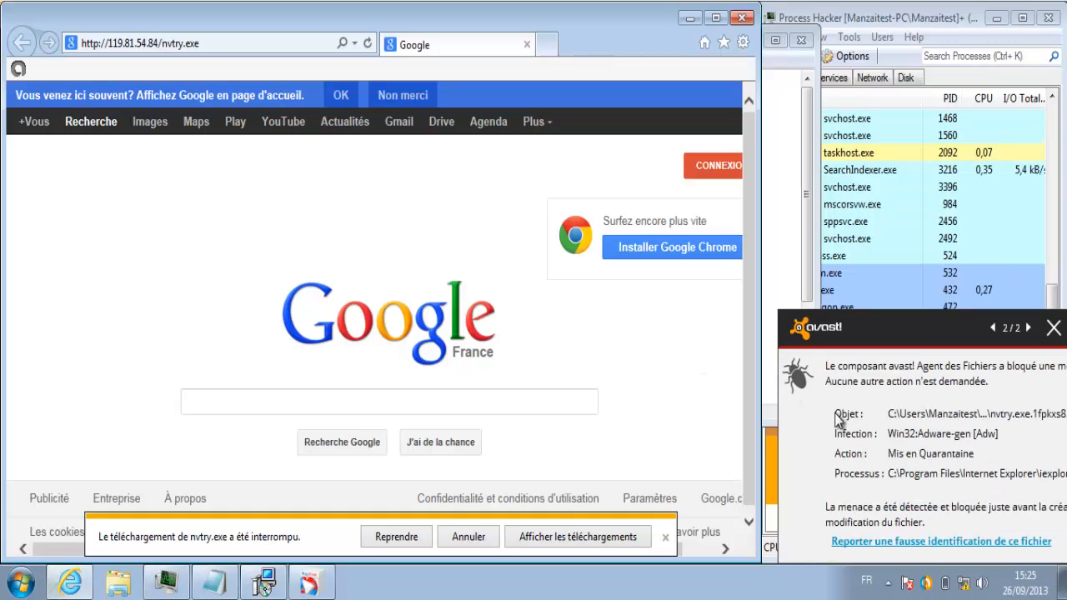
- Dismiss the avast! alert, cancel the interrupted nvtry.exe download, and mark the sixth URL in the url text file with "x"
left_click(1053, 327)
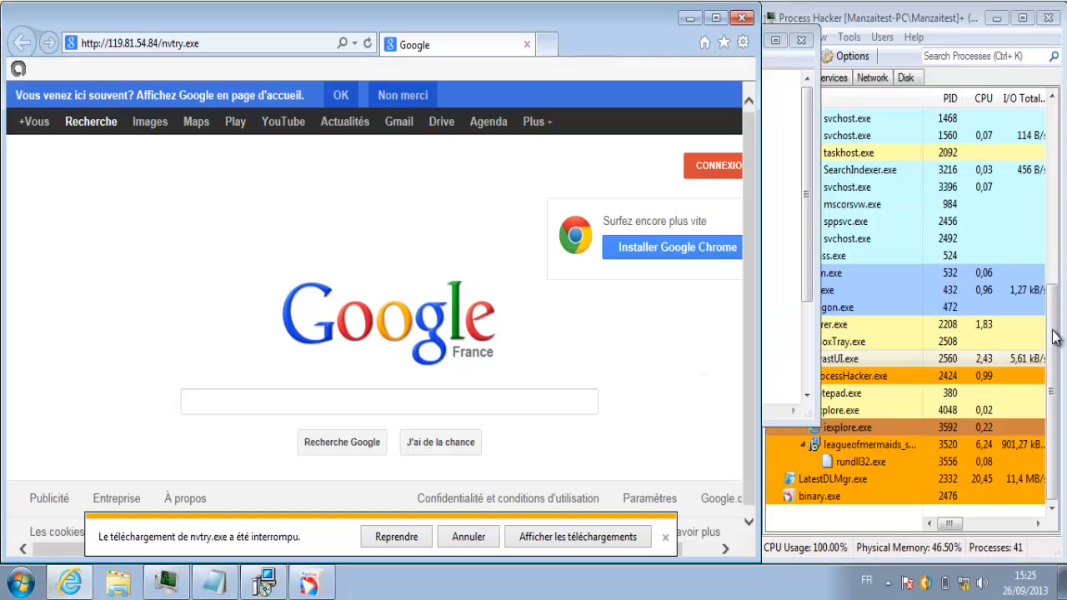
left_click(466, 539)
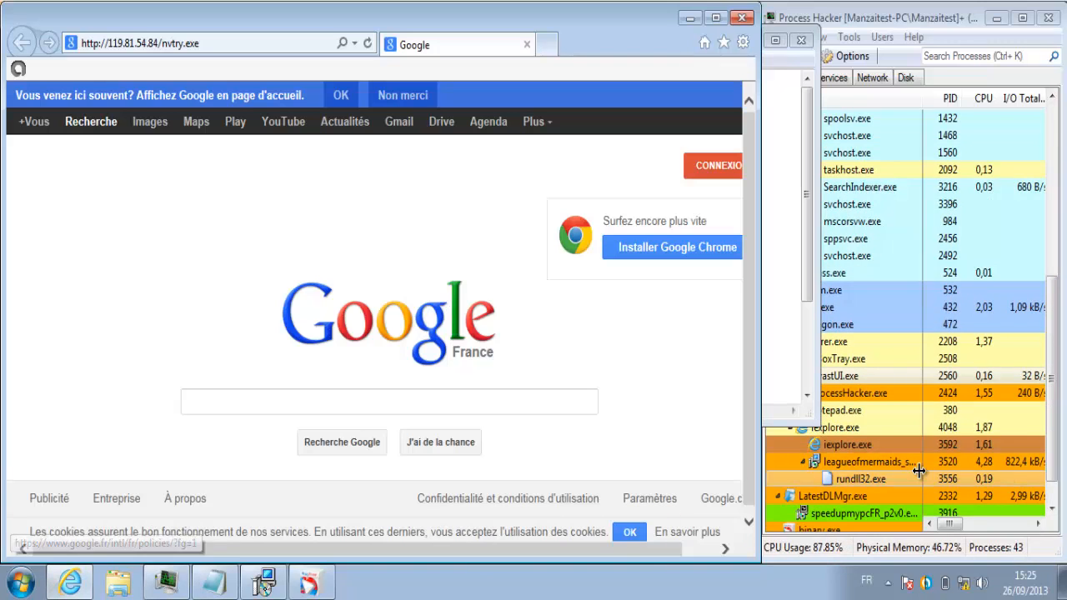
left_click(1054, 491)
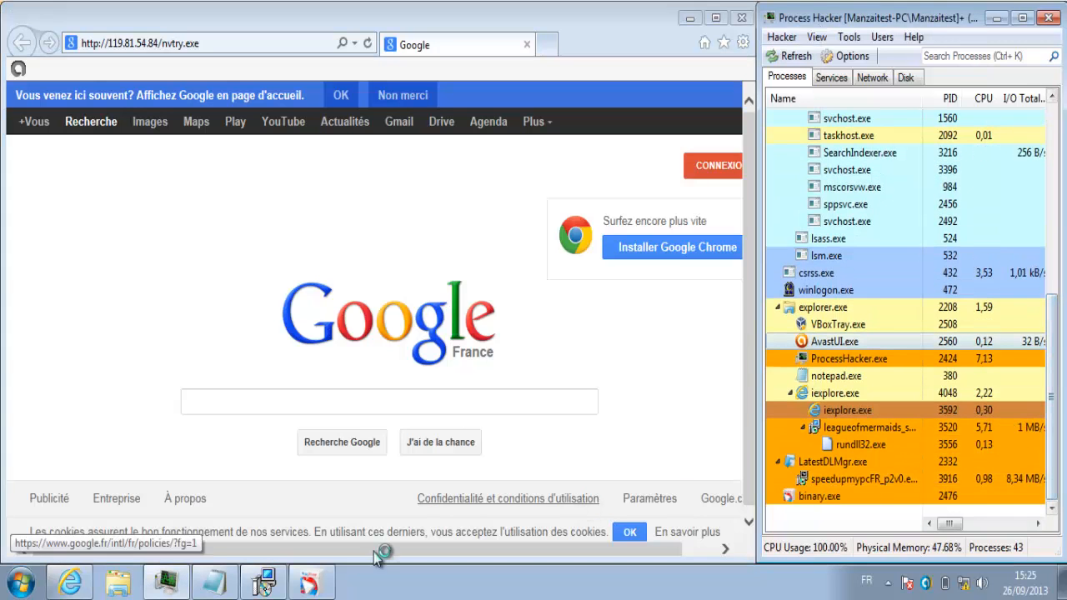
left_click(214, 582)
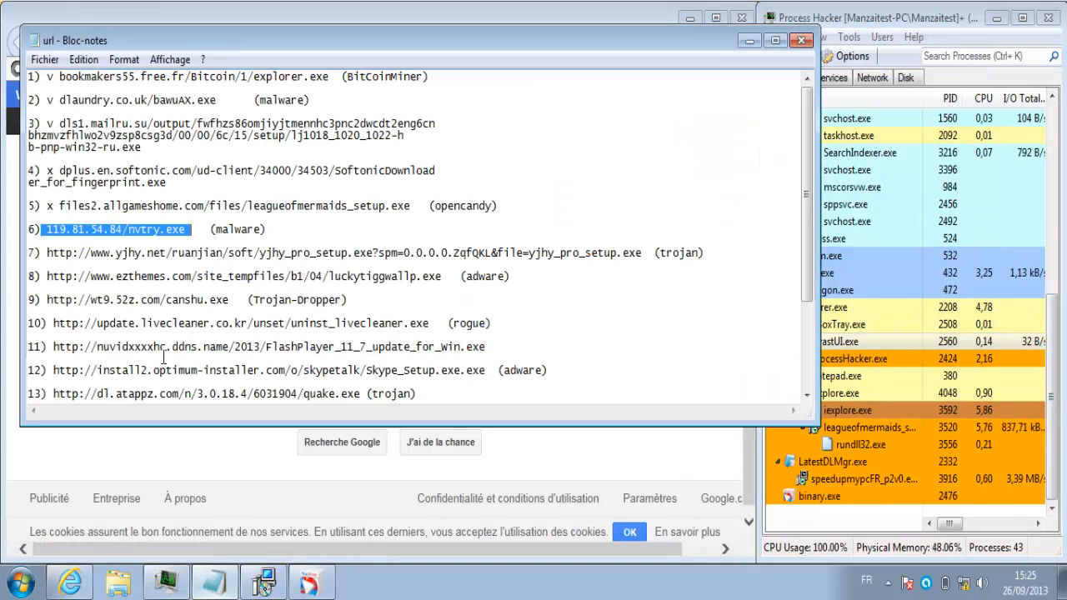
left_click(48, 230)
type("x")
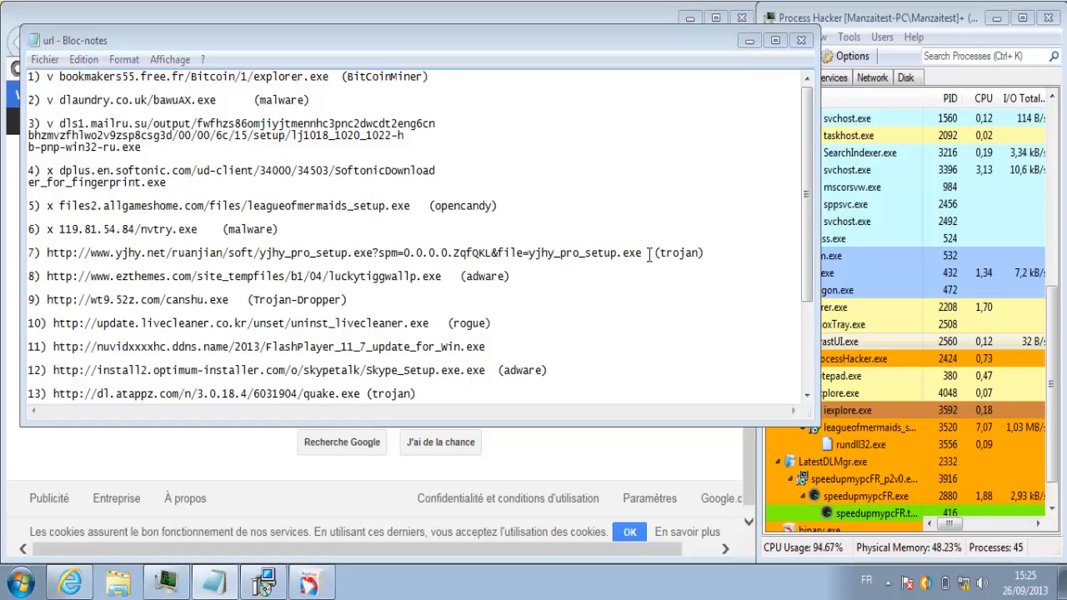
left_click_drag(654, 252, 52, 248)
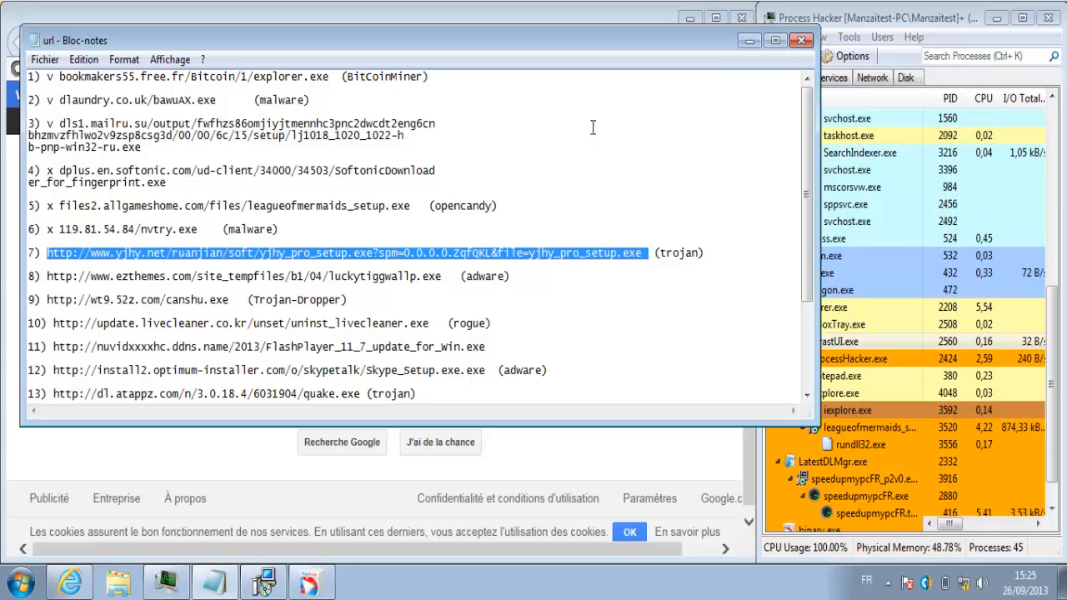
left_click(749, 40)
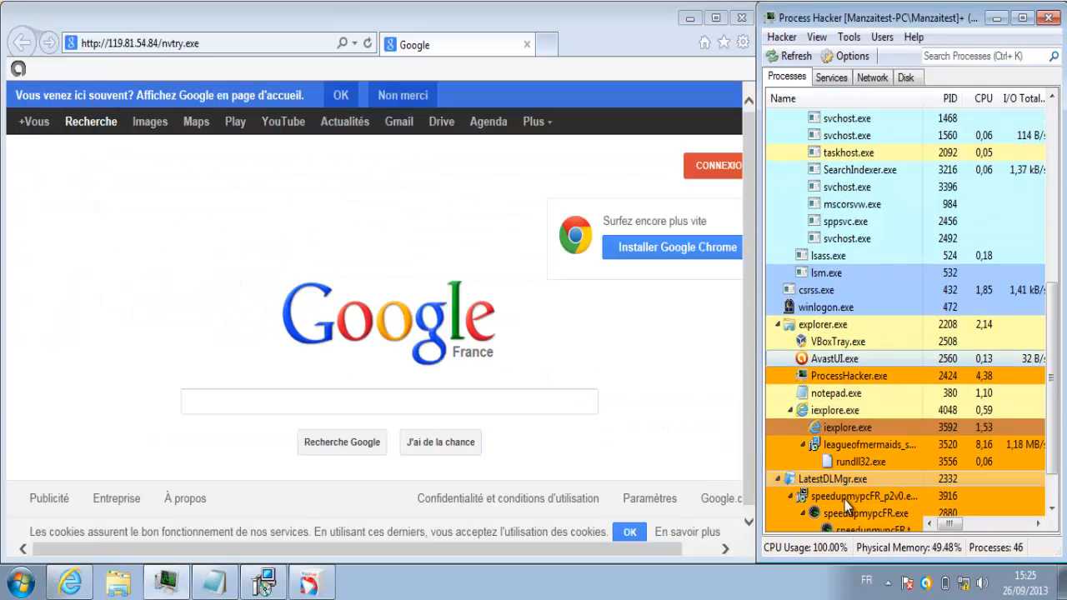
left_click(250, 43)
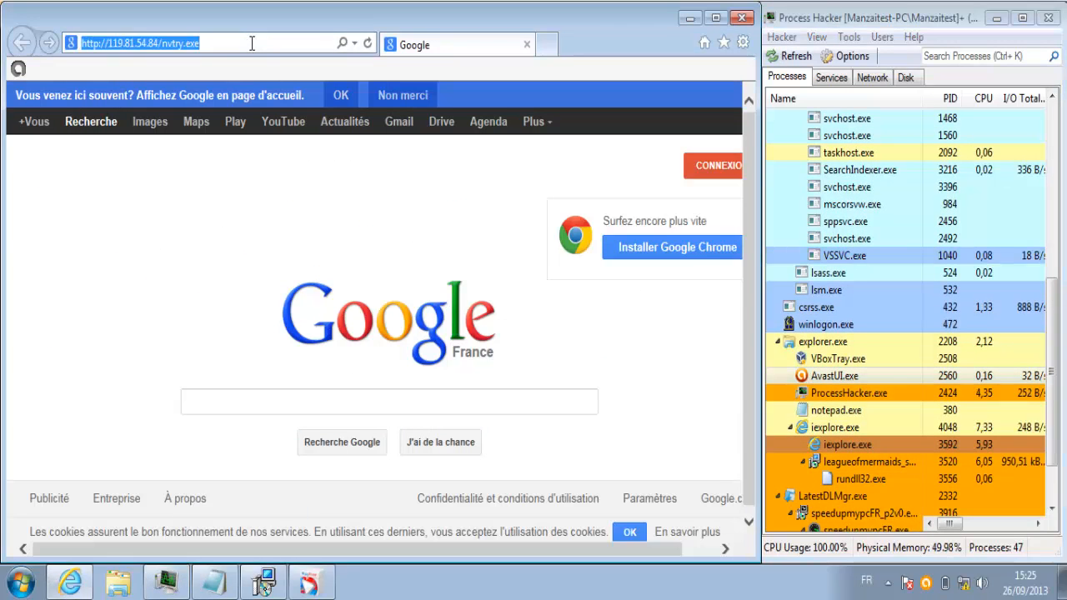
key("ctrl+v")
type("$")
key("Return")
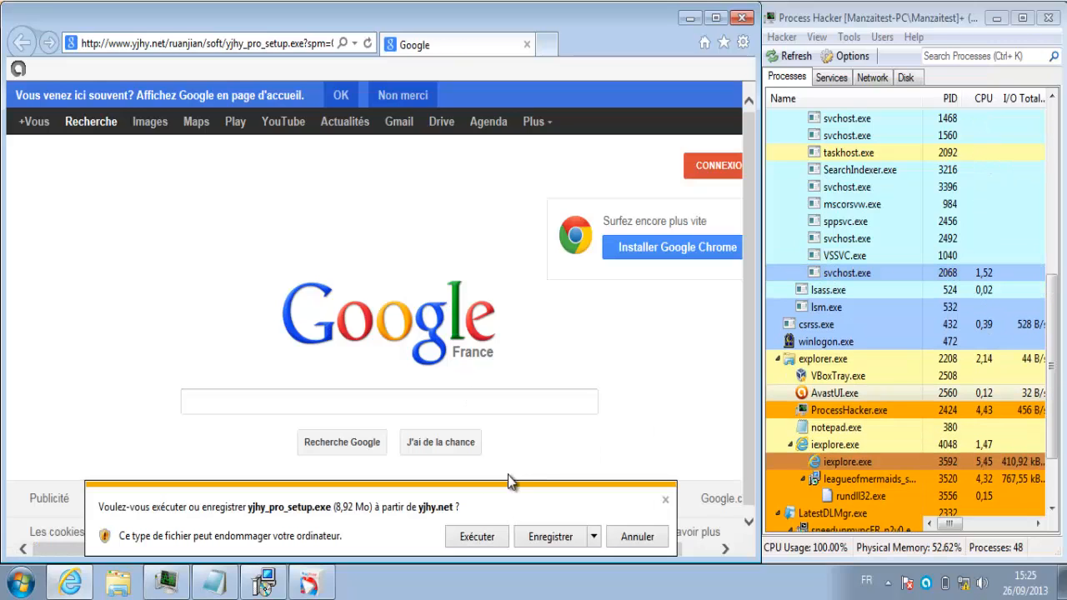
left_click(464, 536)
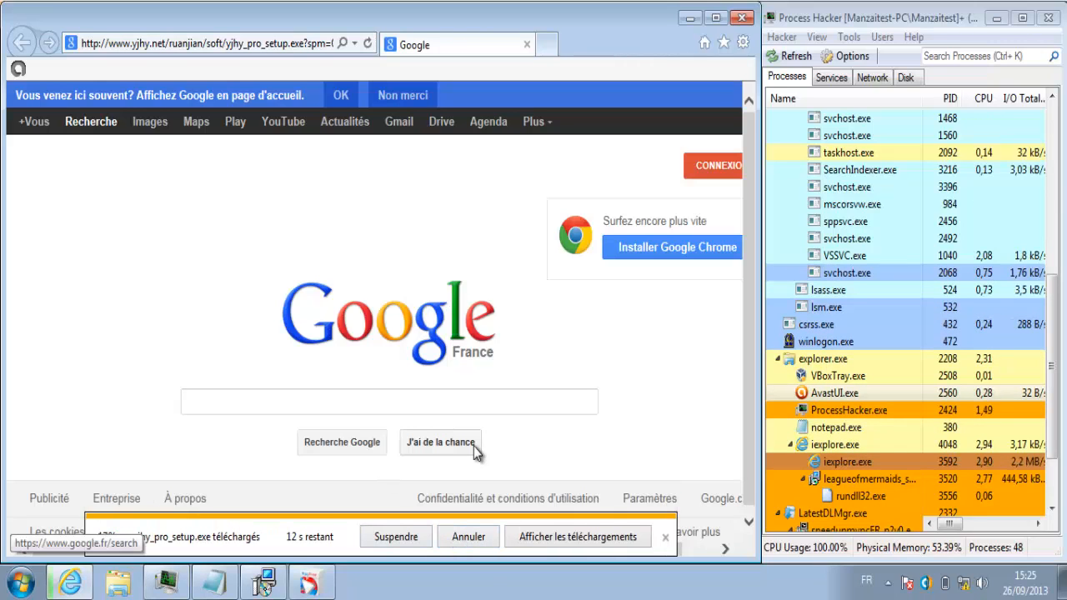
left_click(214, 582)
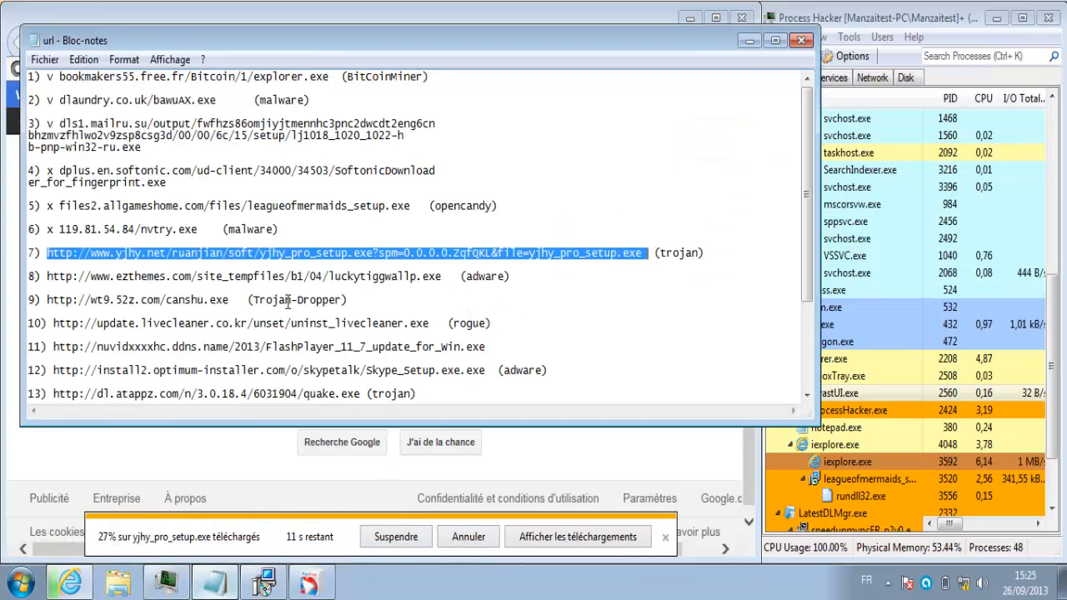
left_click_drag(442, 276, 46, 281)
key("ctrl+c")
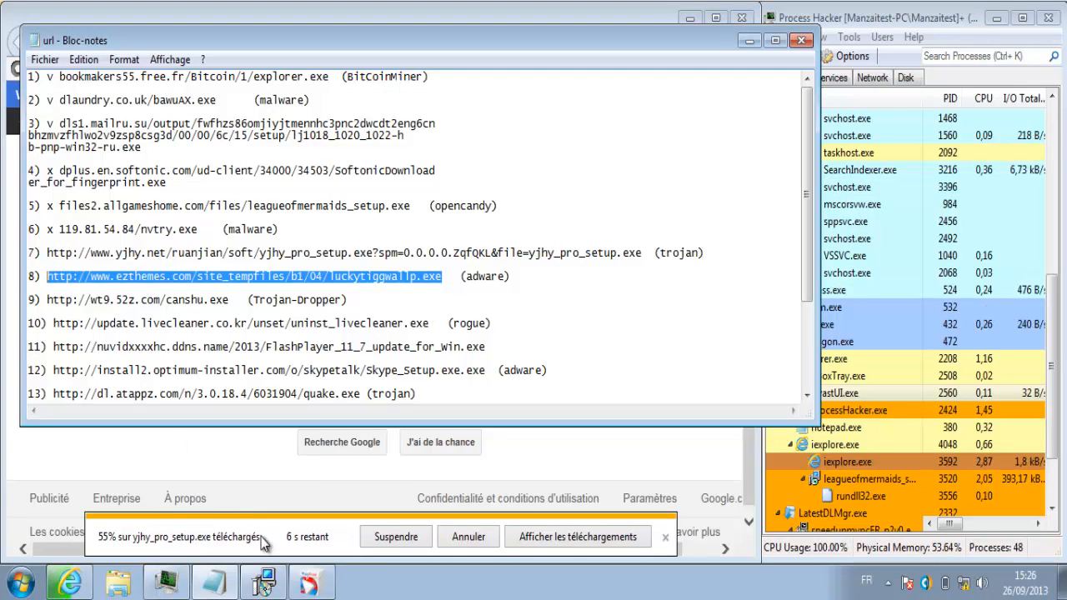
left_click(247, 463)
left_click(264, 47)
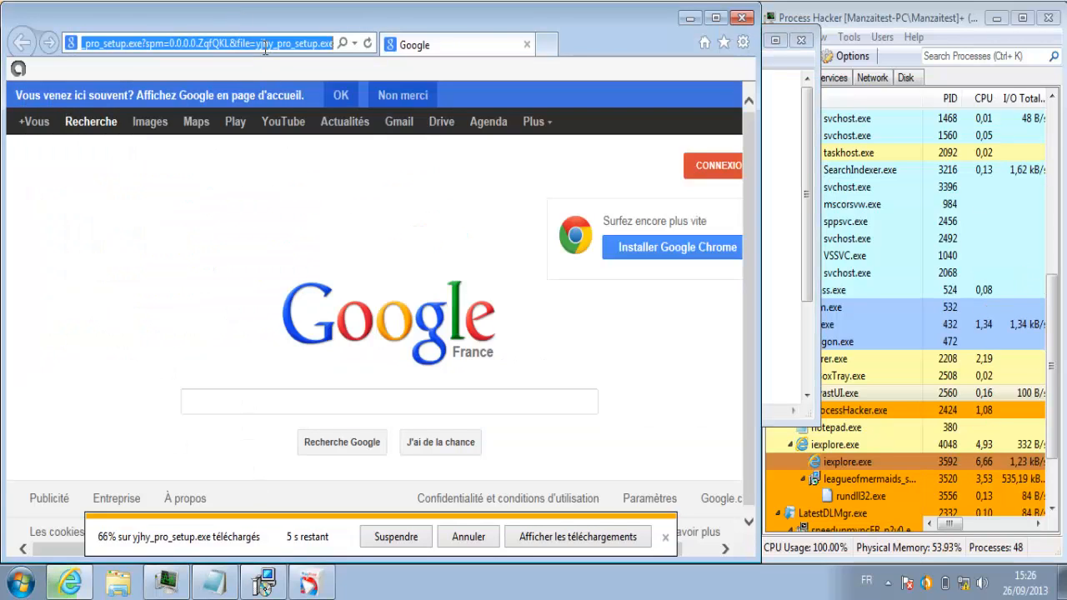
key("ctrl+v")
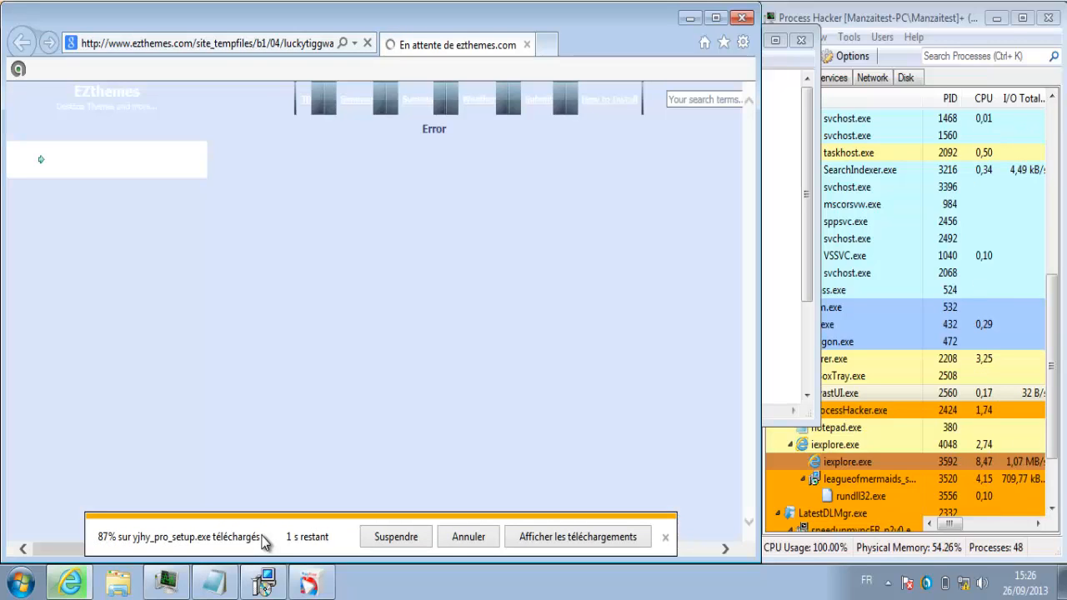
- Place the insertion point before the eighth URL in the text file, dismiss the avast! alert, and cancel the interrupted yjhy_pro_setup.exe download
left_click(215, 581)
double_click(78, 280)
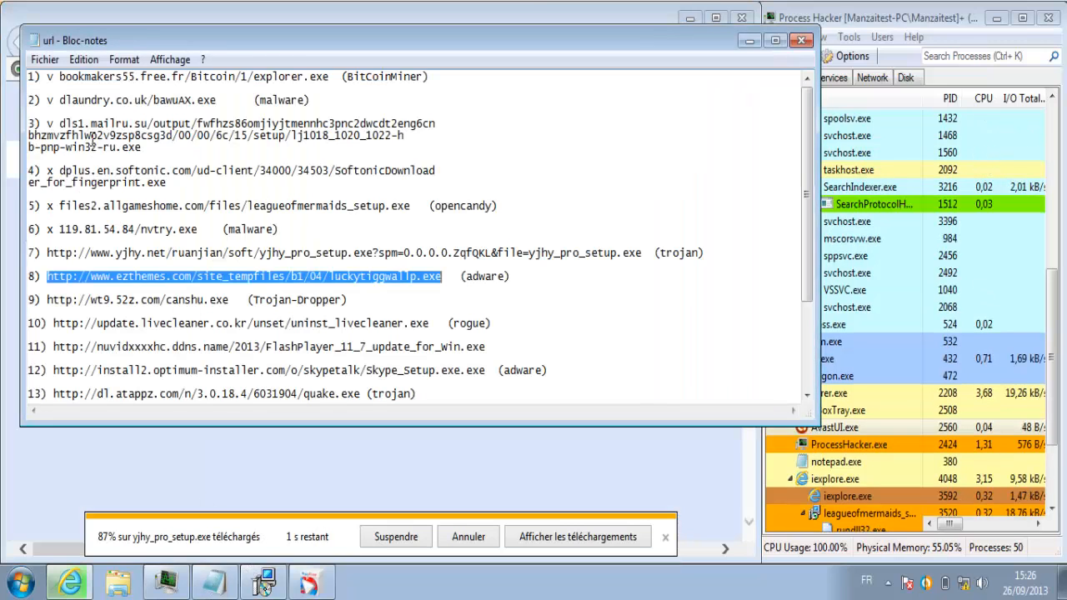
key("Left")
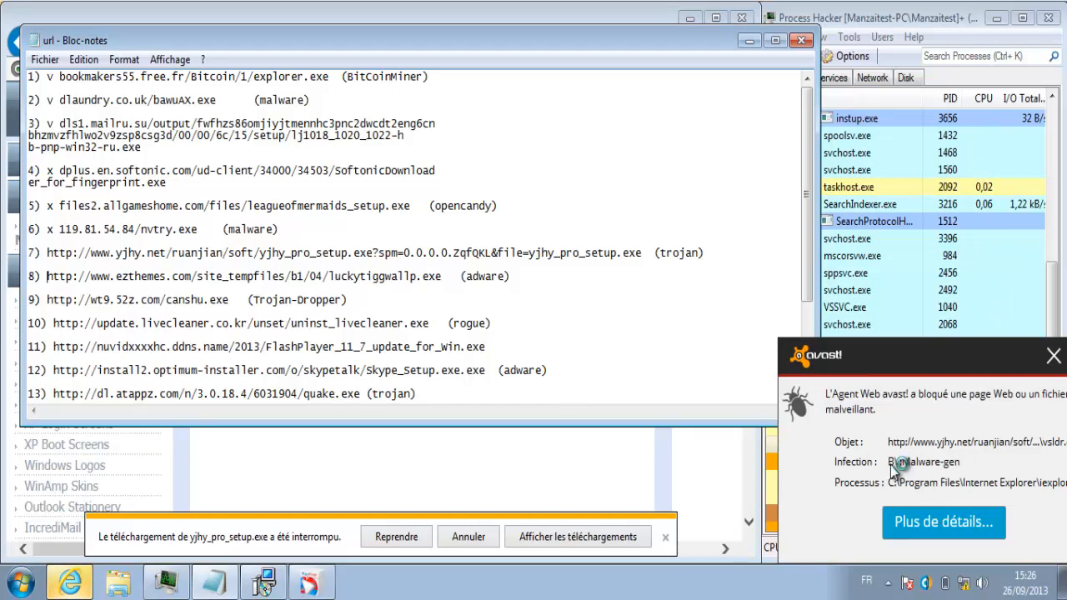
left_click(1053, 356)
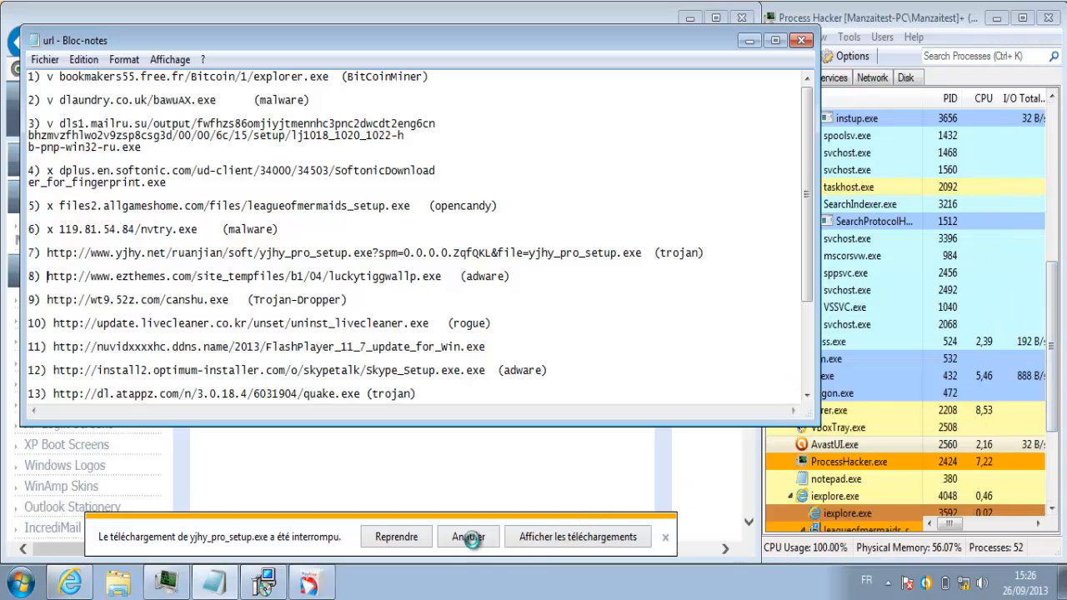
left_click(468, 536)
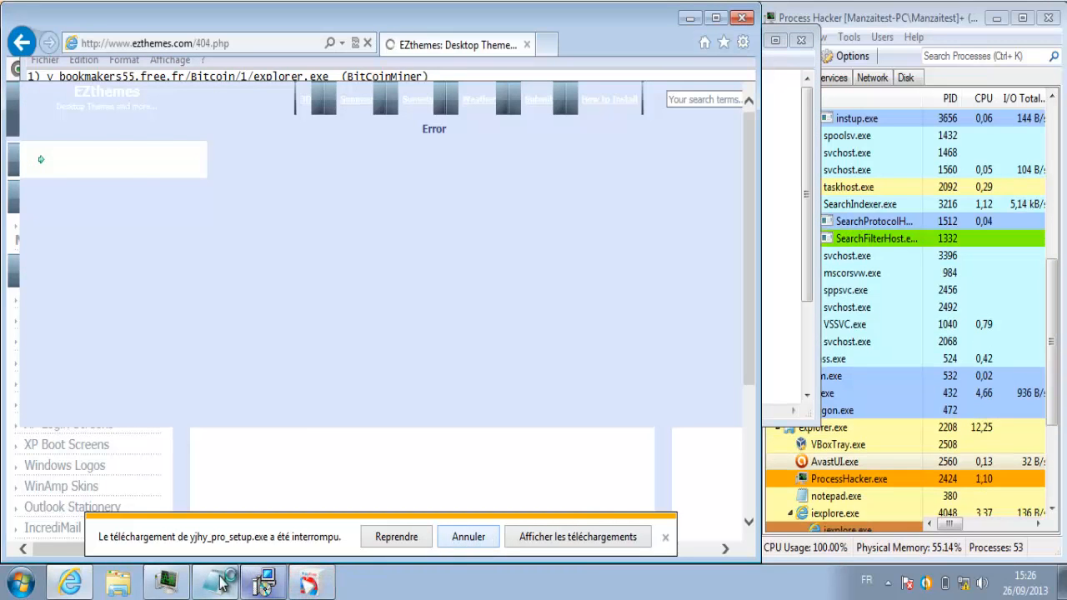
- Mark the eighth URL with "o" and the seventh URL with "v" in the url text file
left_click(214, 582)
type("o")
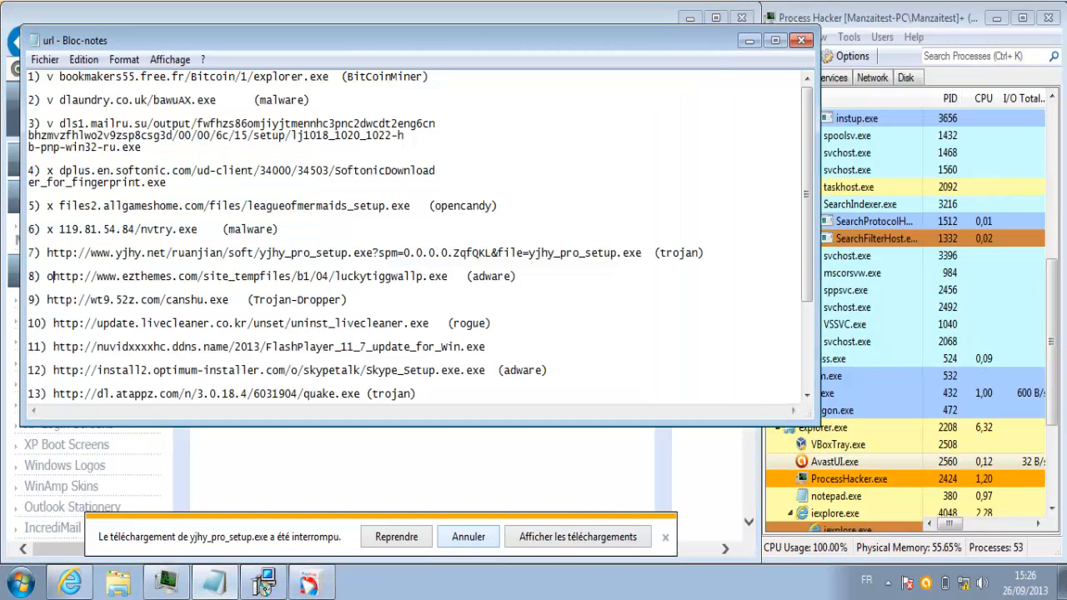
left_click(48, 261)
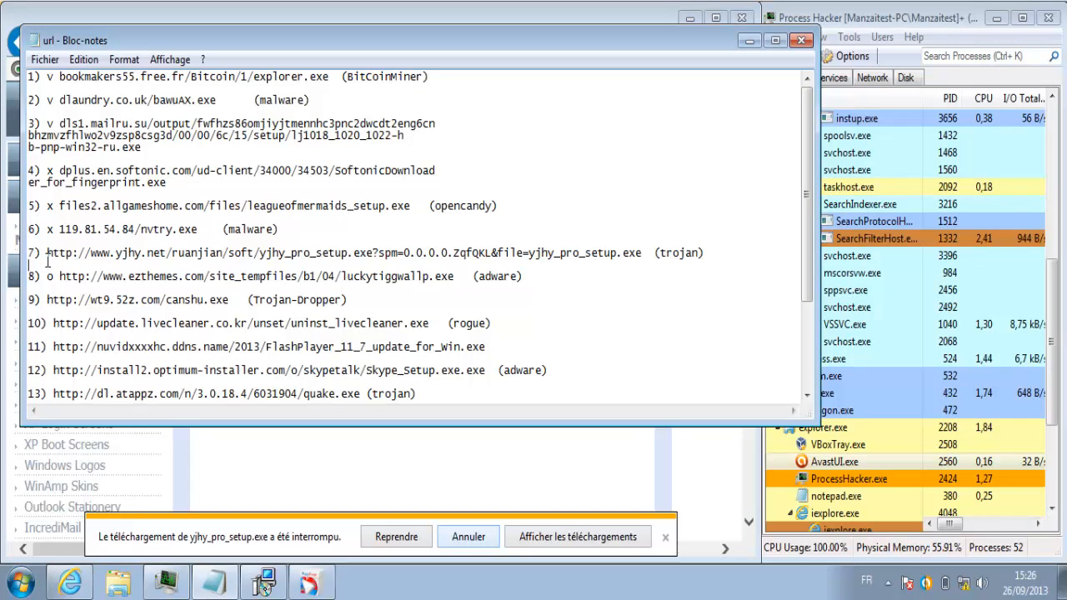
type("v")
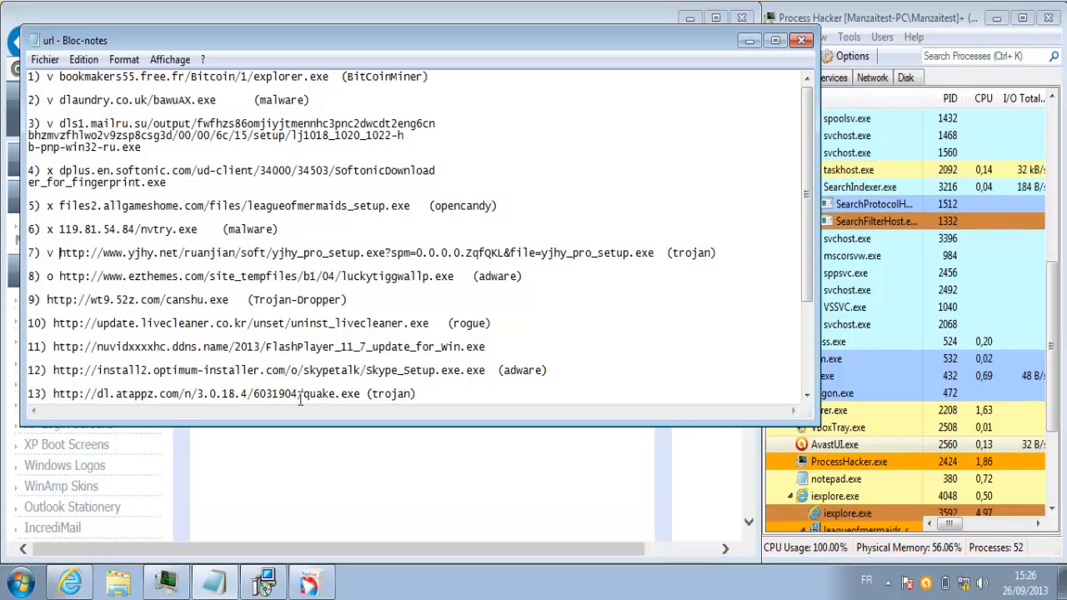
left_click_drag(429, 323, 29, 323)
key("ctrl+c")
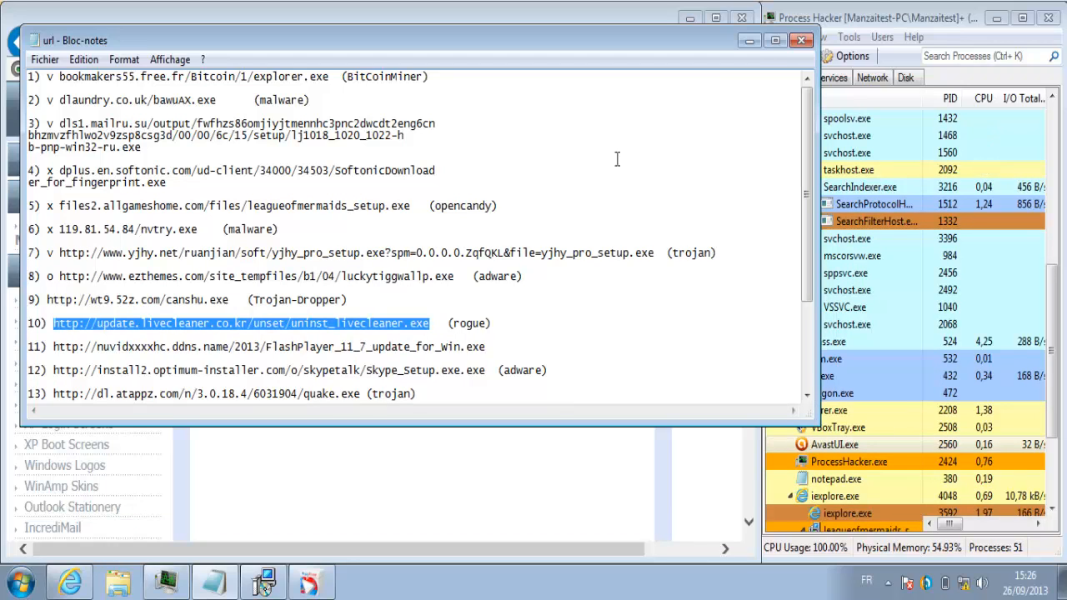
left_click(749, 41)
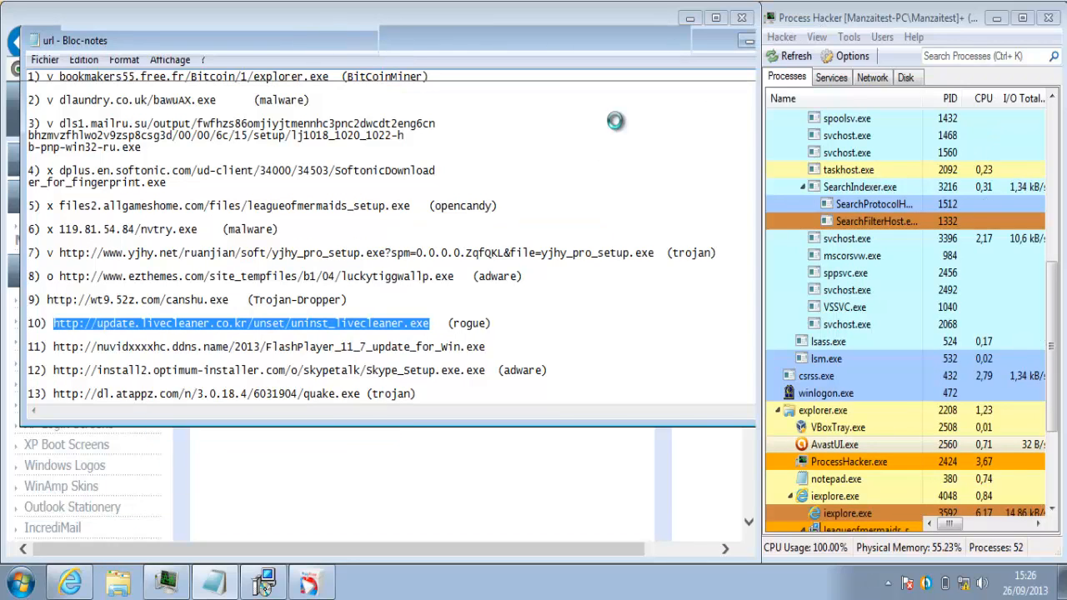
- Terminate the LatestDLMgr.exe process tree in Process Hacker and confirm the termination
left_click_drag(1053, 398, 1053, 500)
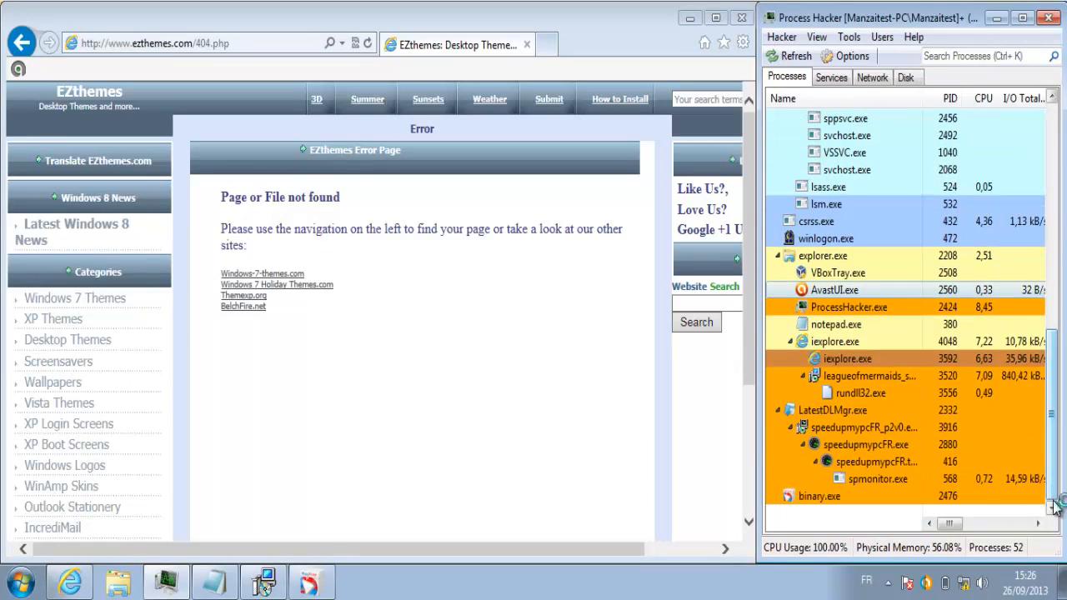
right_click(829, 412)
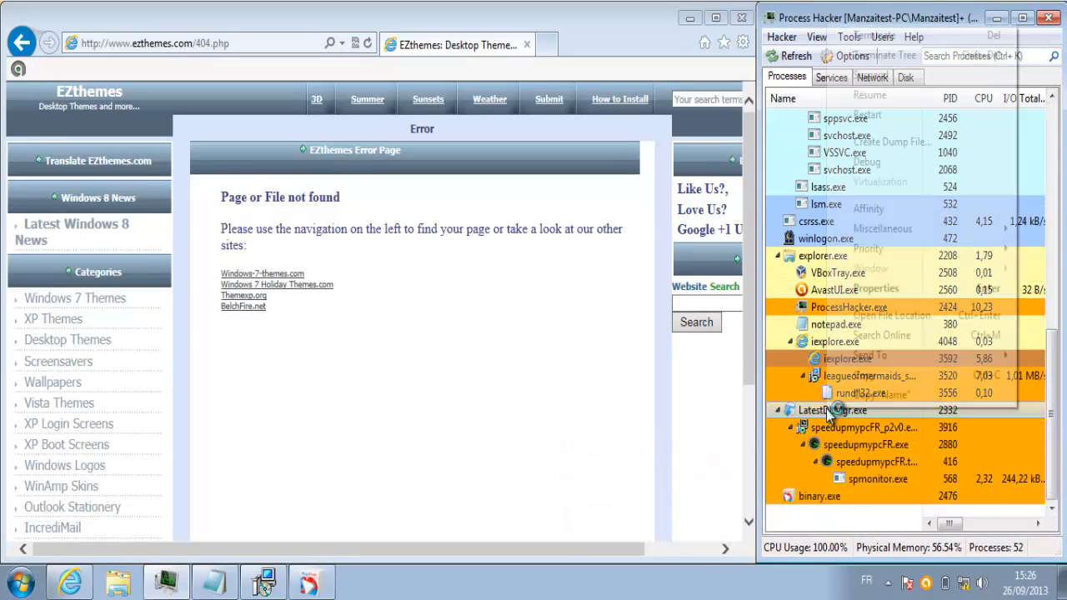
left_click(890, 55)
left_click(558, 325)
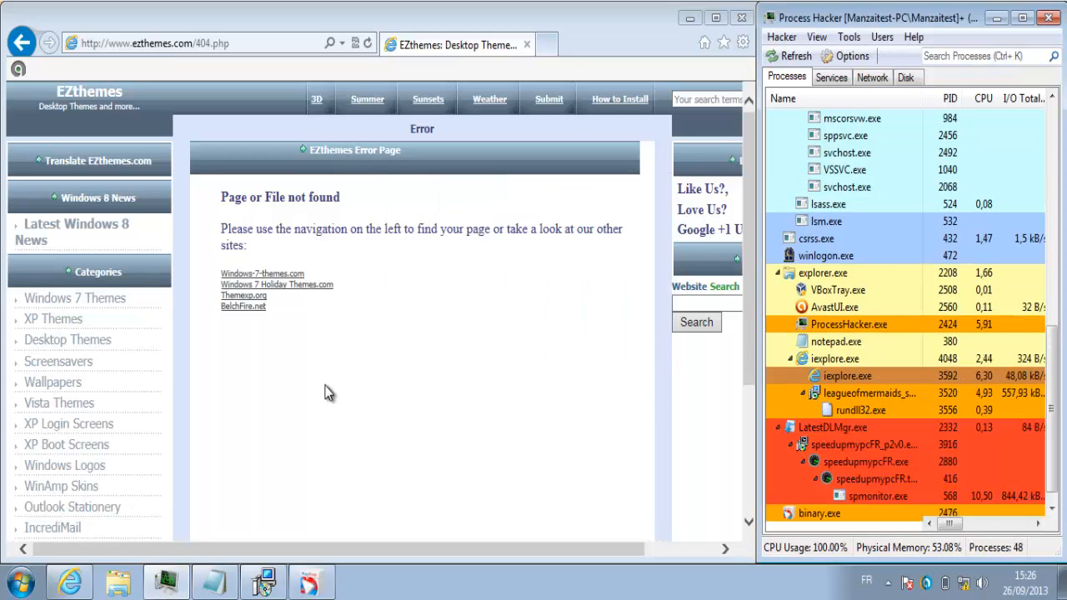
- Try to open the copied uninst_livecleaner.exe URL in Internet Explorer and close the crashed program
left_click(263, 43)
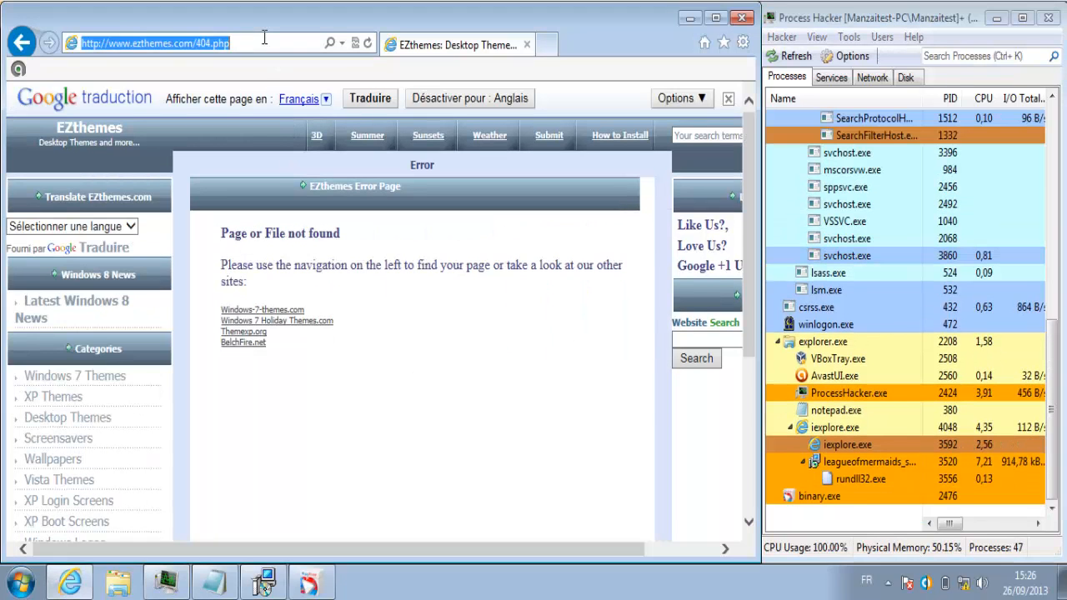
key("ctrl+v")
key("Return")
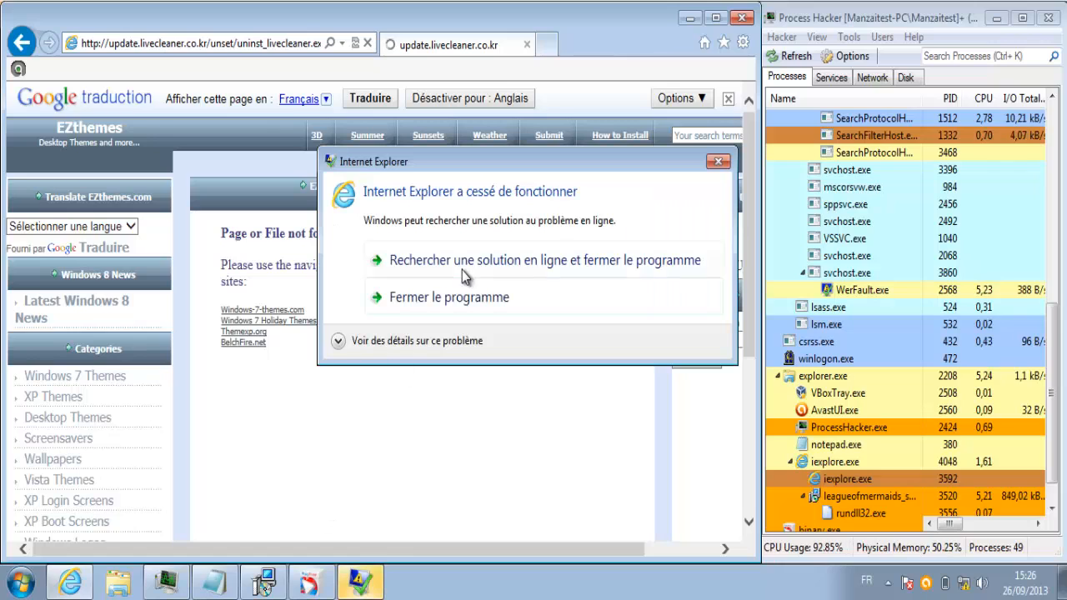
left_click(466, 304)
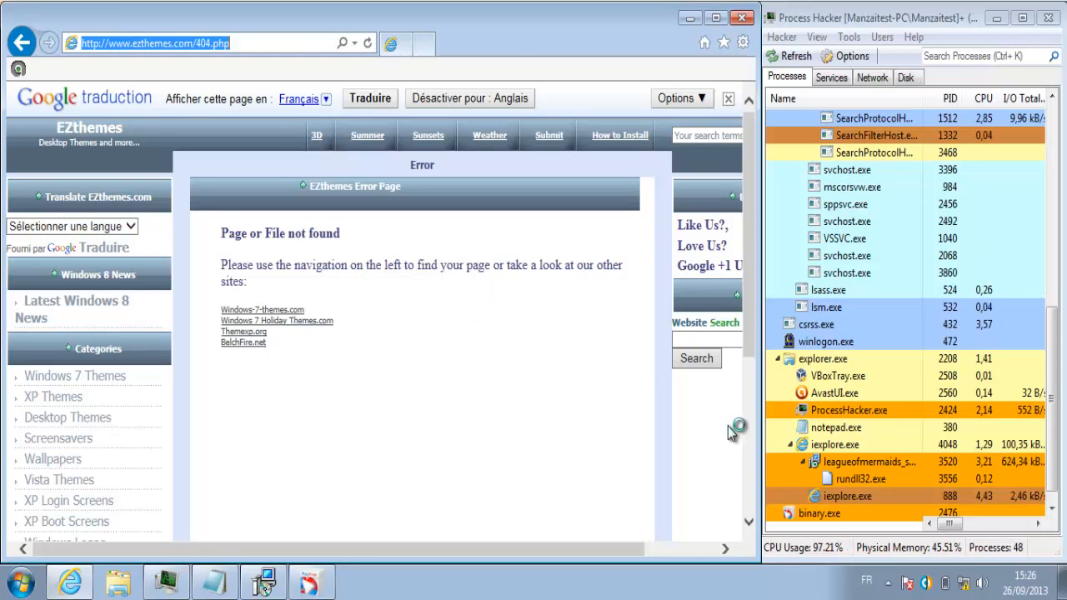
- Close the Internet Explorer window and dismiss the Installation Error dialog on the desktop
left_click(744, 22)
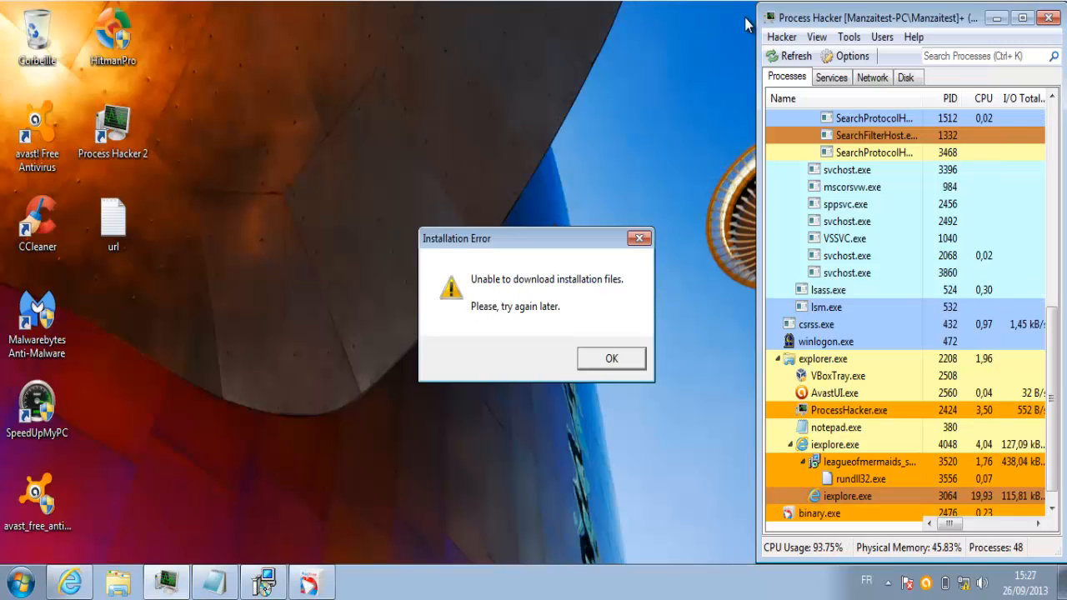
left_click(611, 358)
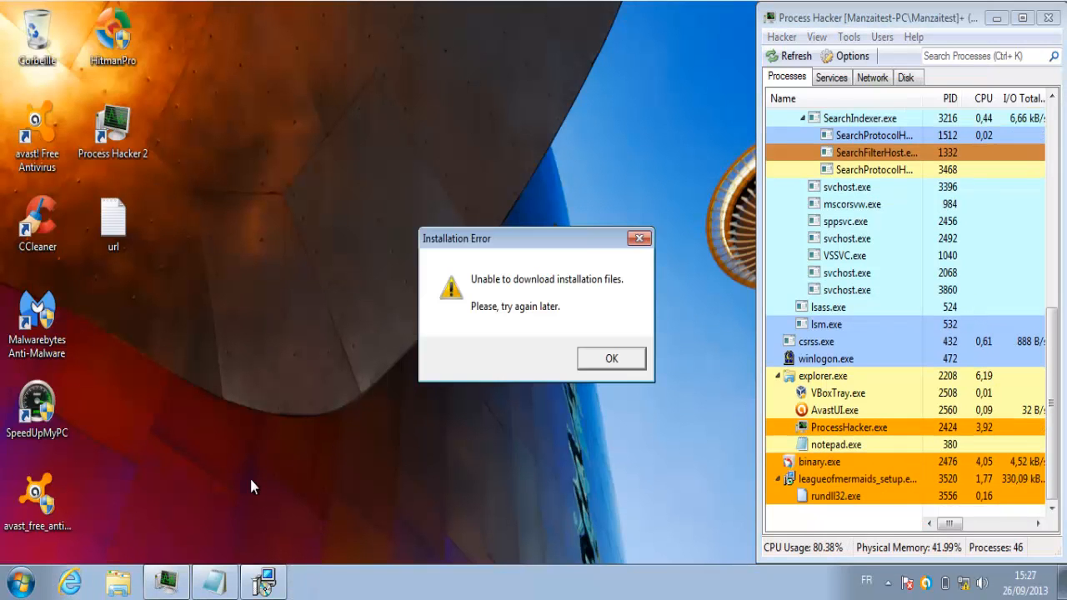
left_click(611, 358)
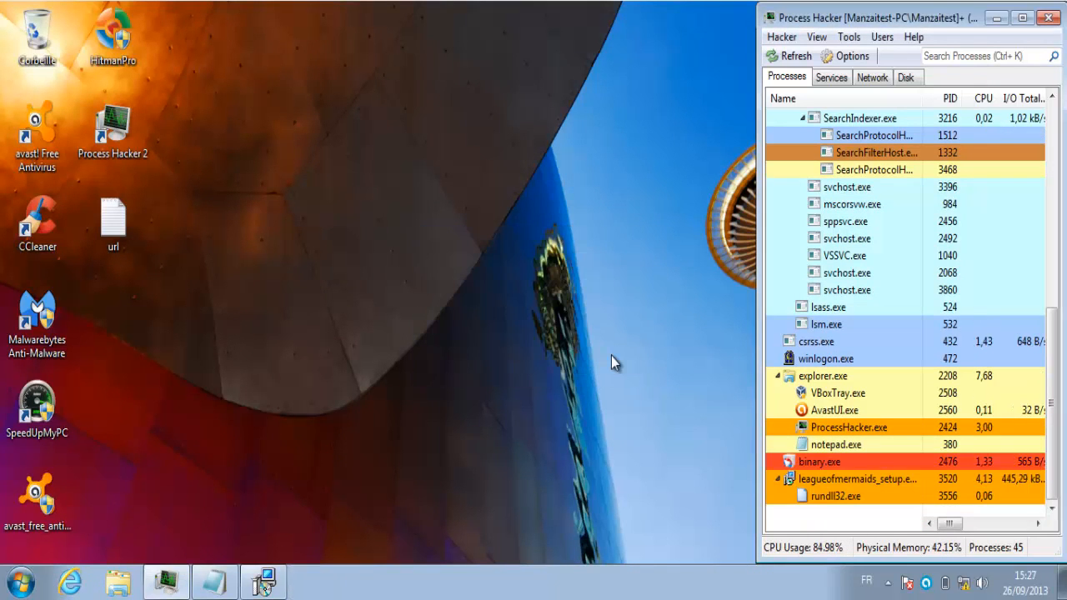
- Reopen Internet Explorer, dismiss its crash dialog, and decline to run leagueofmermaids_setup_full.exe
left_click(70, 584)
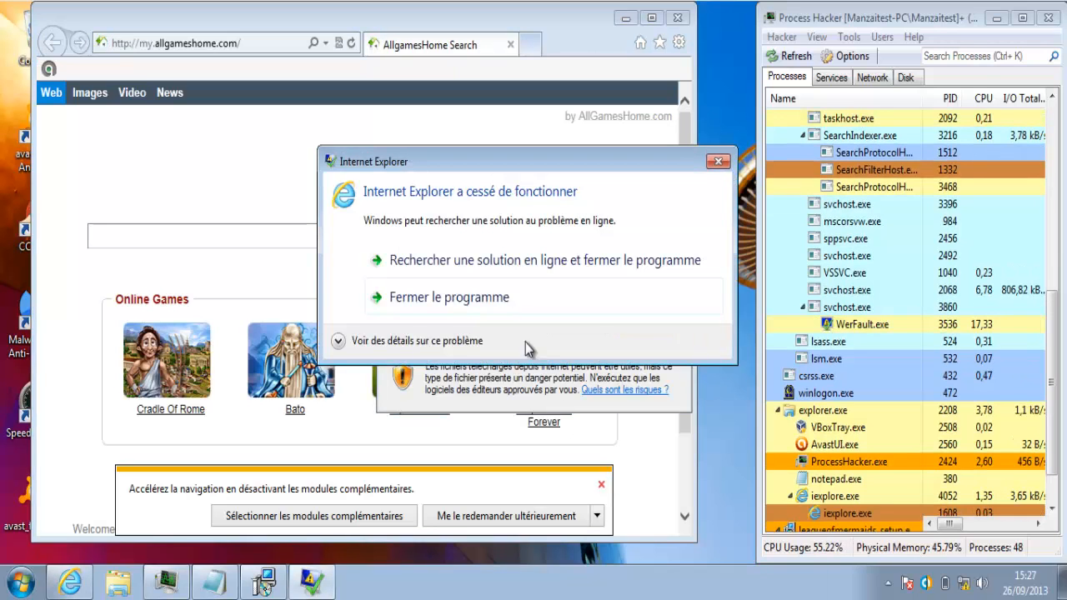
left_click(718, 161)
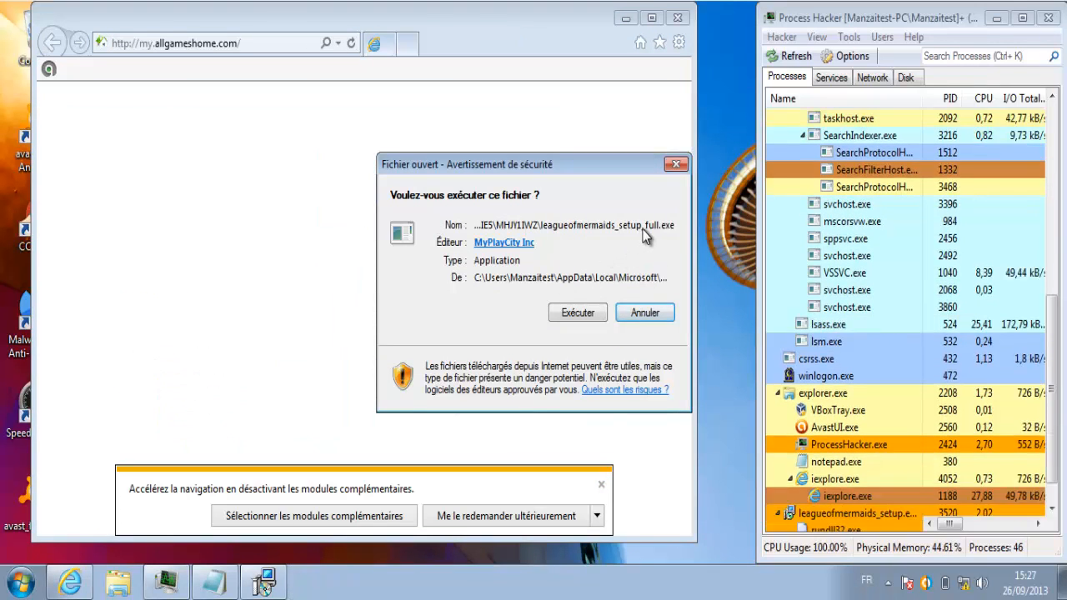
left_click(645, 311)
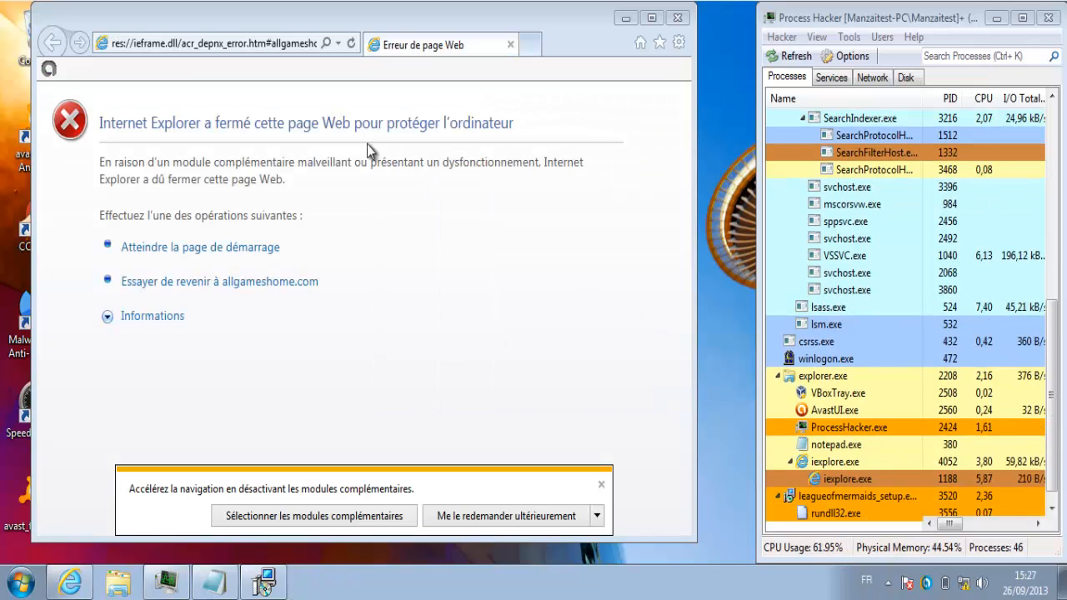
left_click(259, 45)
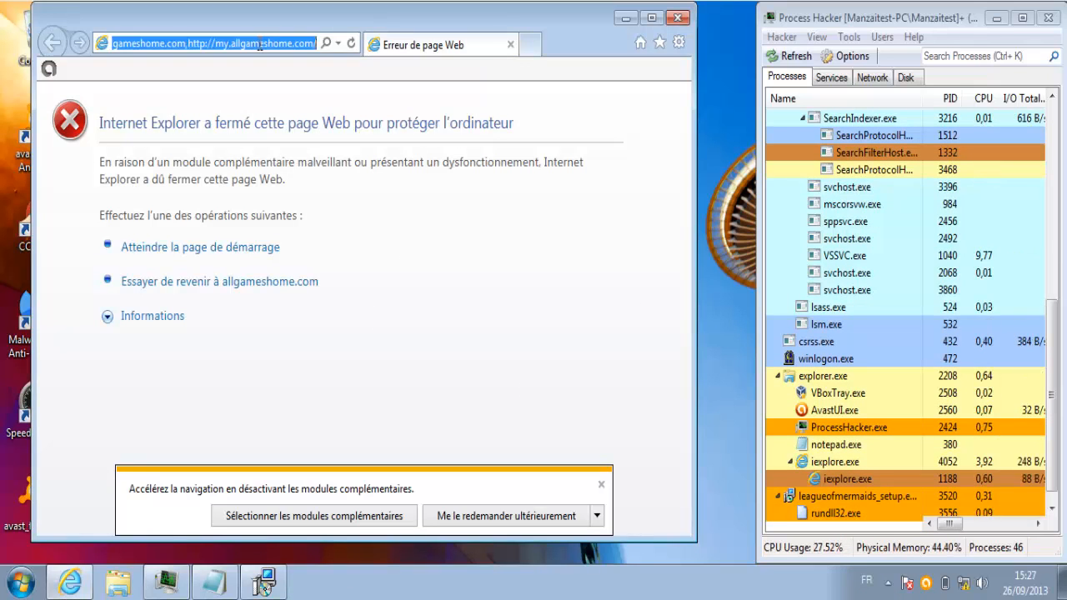
type("http://update.livecleaner.co.kr/uninst/uninst_livecleaner.exe")
key("Return")
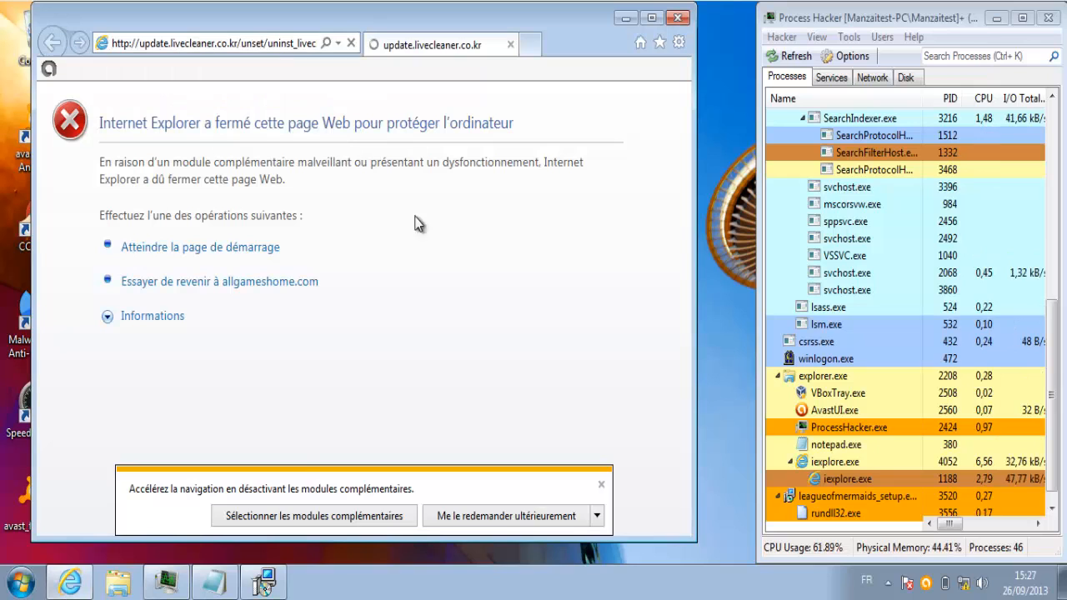
left_click(405, 515)
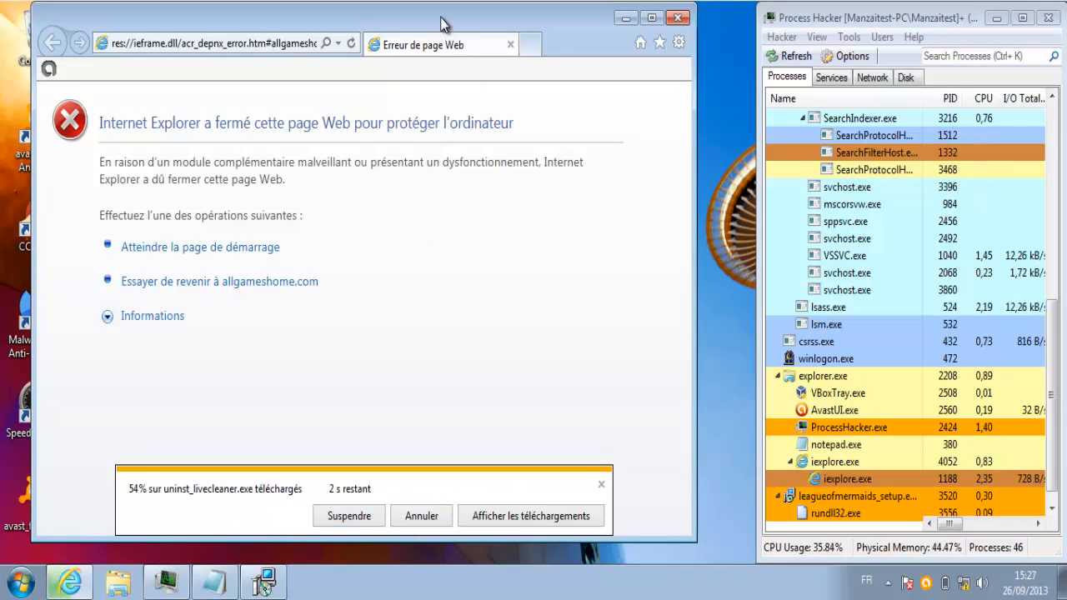
- Move the Internet Explorer window to the edge of the desktop and widen it up to the Process Hacker window
left_click_drag(447, 21, 2, 25)
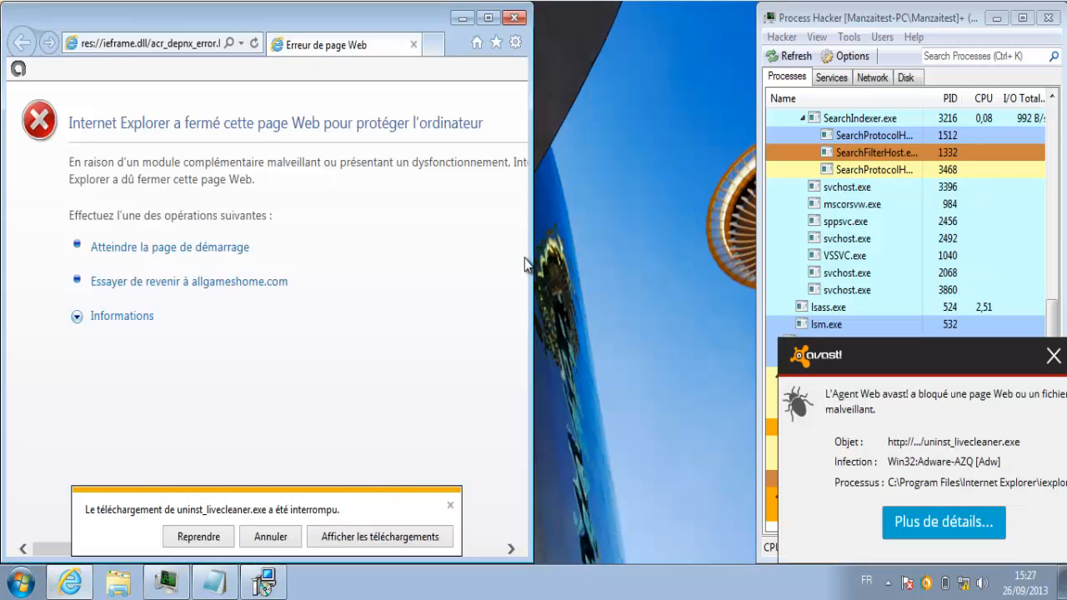
left_click_drag(531, 256, 757, 281)
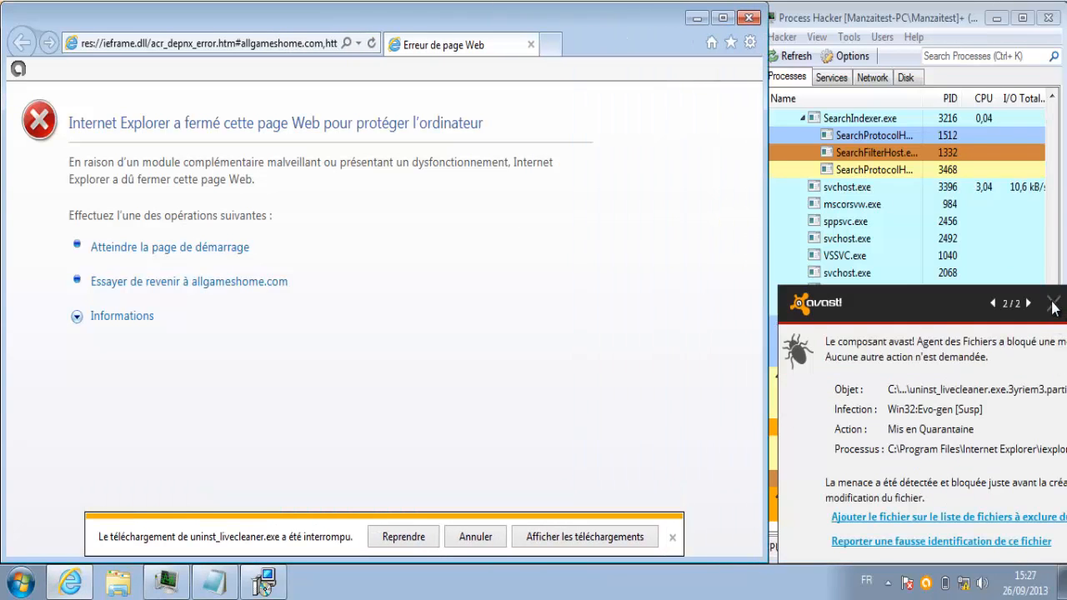
- Dismiss the avast! alerts, cancel the interrupted uninst_livecleaner.exe download, and close the add-on performance notification
left_click(1052, 305)
left_click(475, 537)
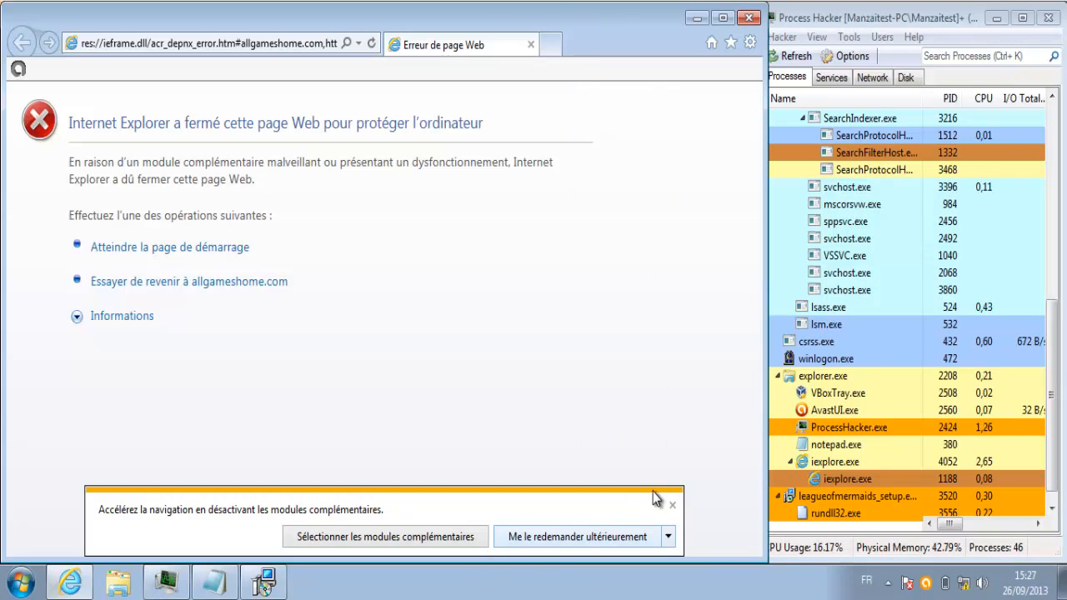
left_click(673, 506)
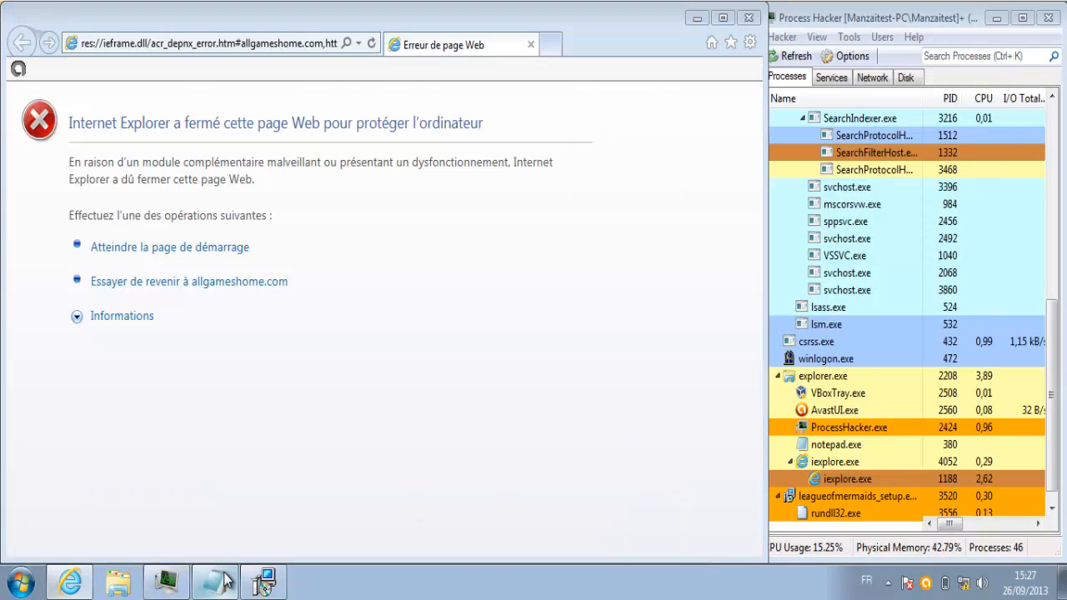
- Switch to the url list in Notepad and mark entries 9 and 10 with a "v" before their addresses
left_click(213, 582)
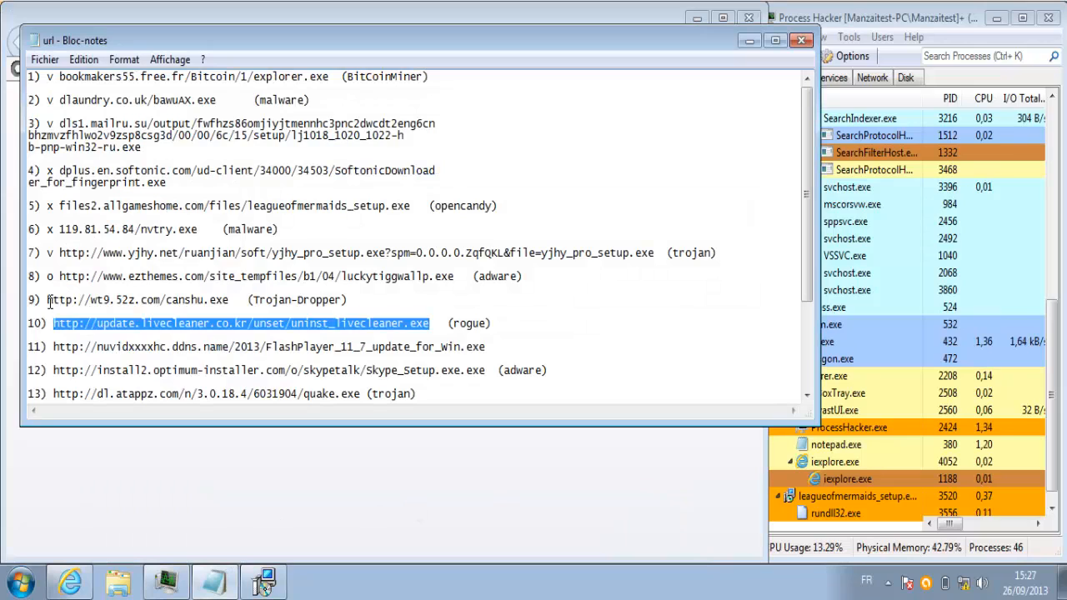
left_click(48, 301)
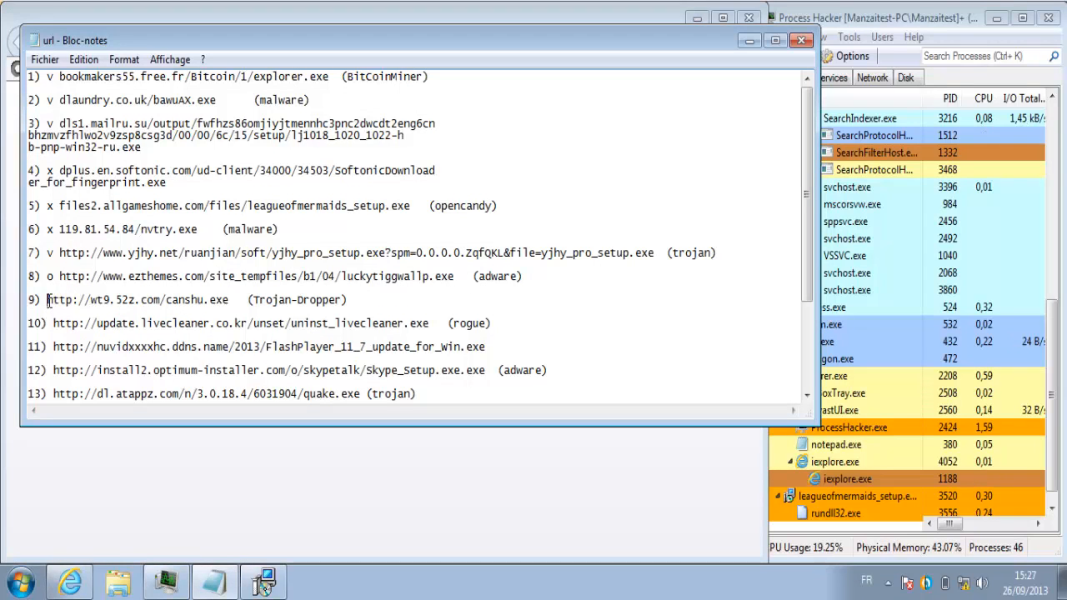
type("v")
left_click(52, 323)
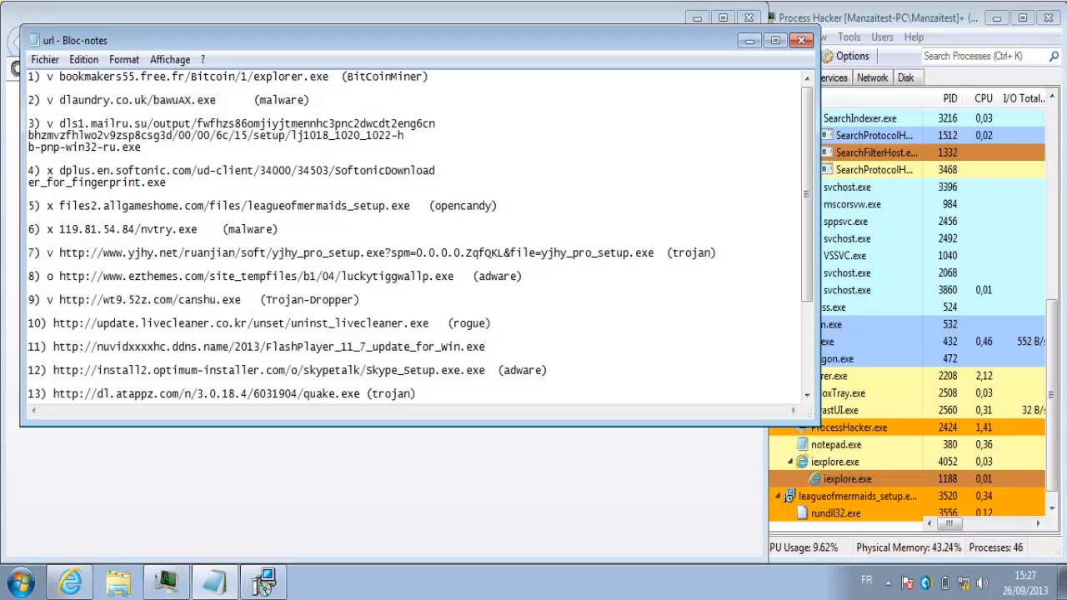
type("v")
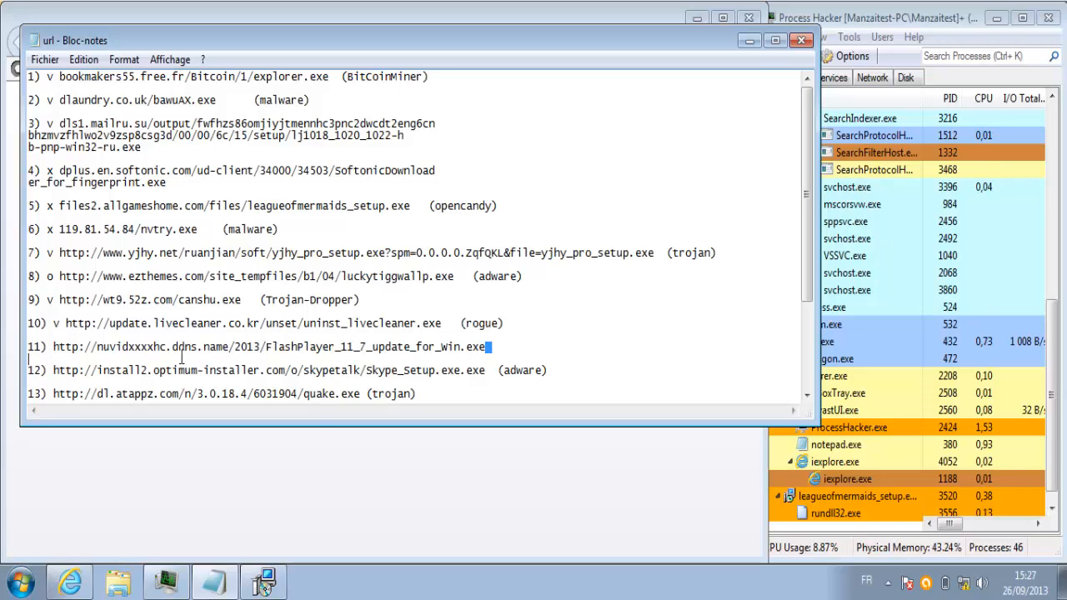
left_click_drag(489, 346, 52, 350)
key("ctrl+c")
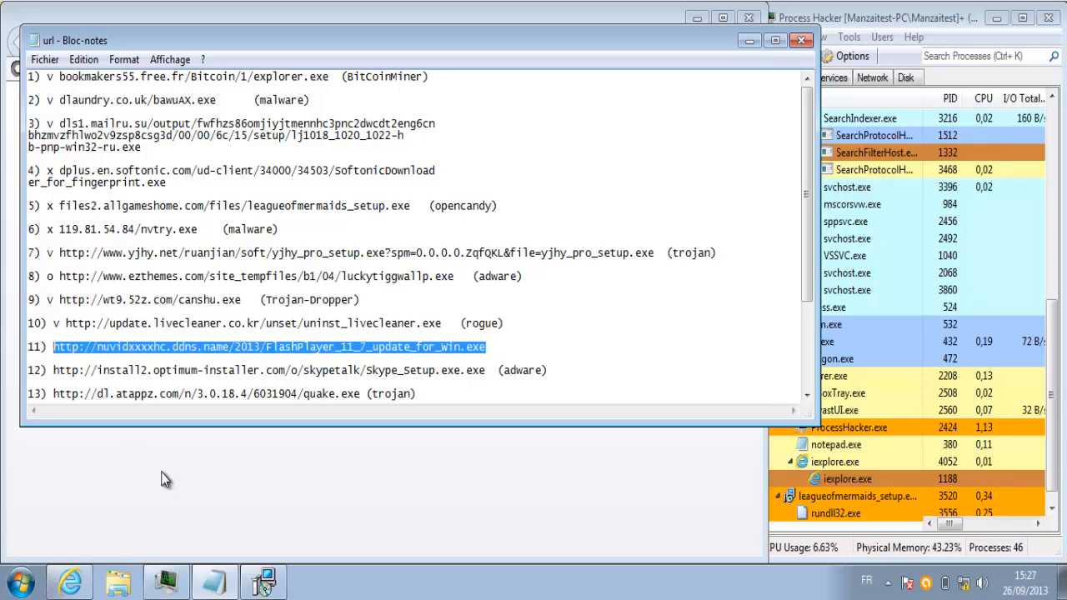
left_click(242, 45)
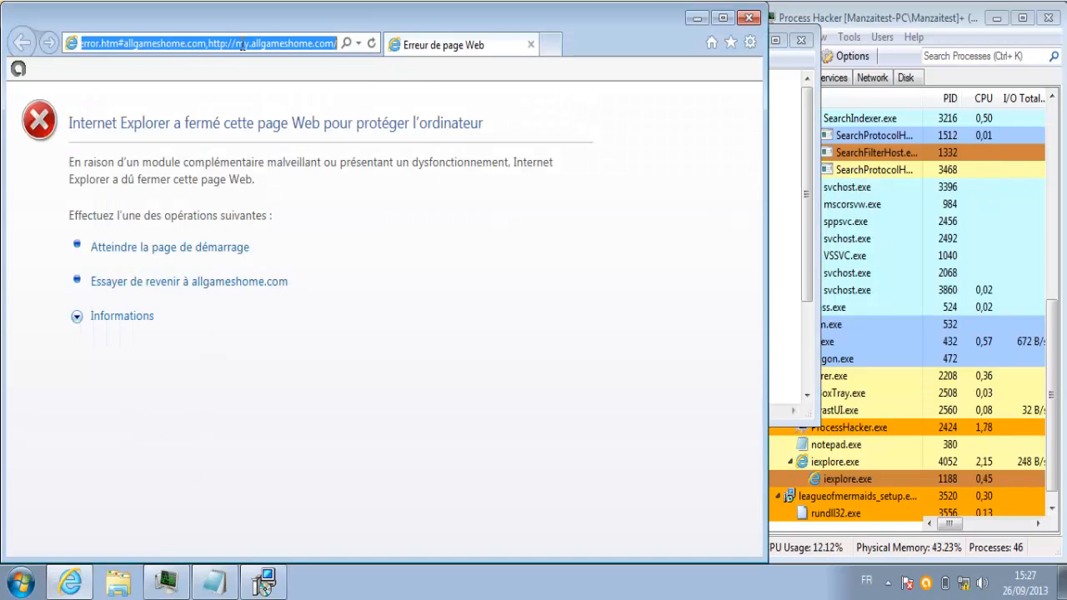
key("ctrl+v")
key("Return")
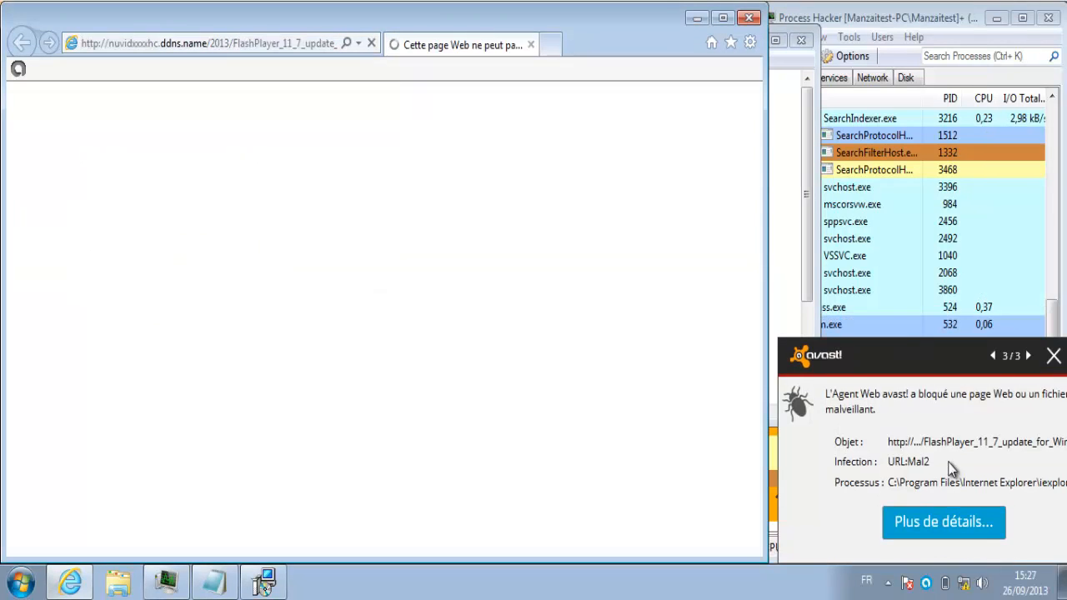
left_click(1052, 357)
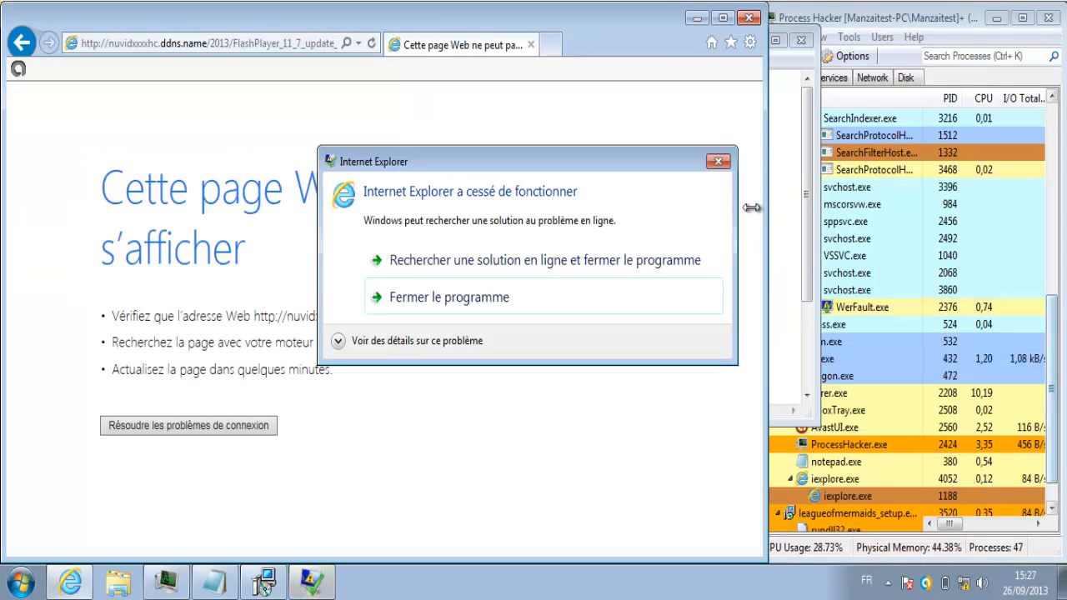
left_click(717, 161)
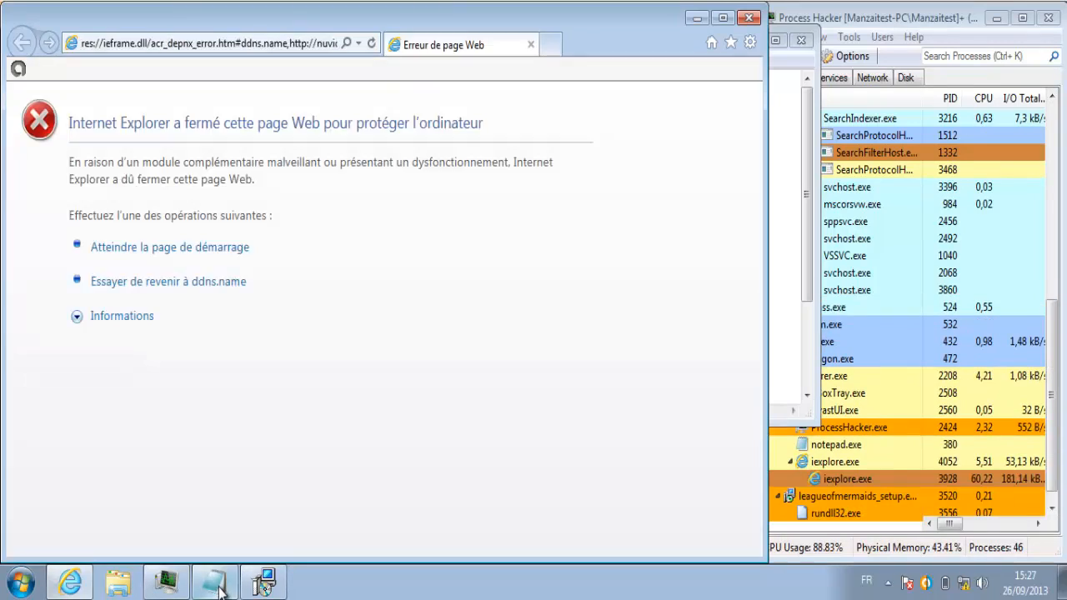
- Return to the url list in Notepad and mark entry 11 with a "v" before its address
left_click(215, 581)
left_click(53, 351)
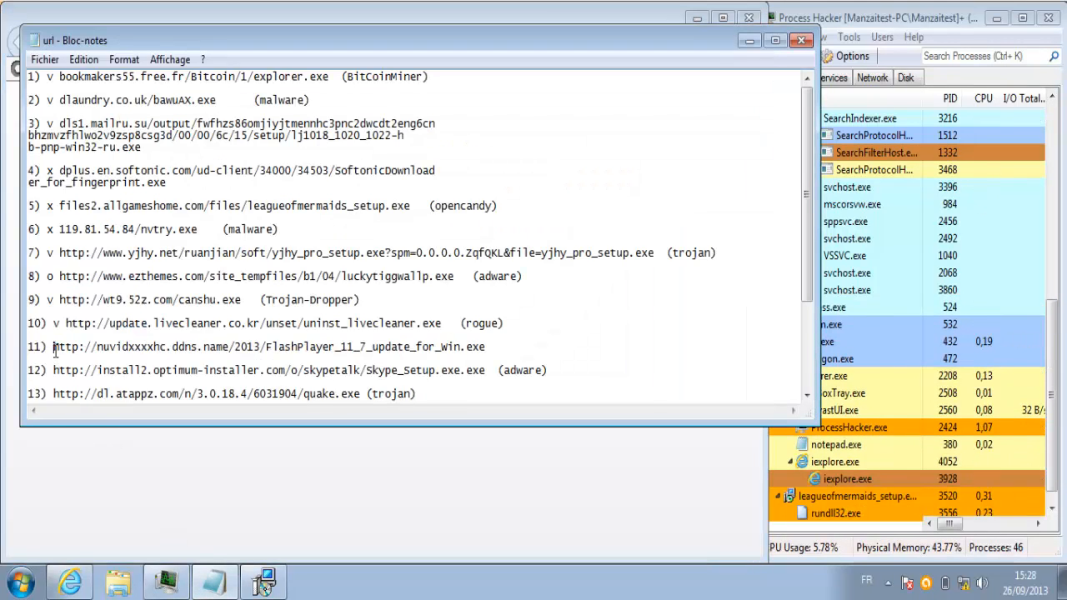
type("v")
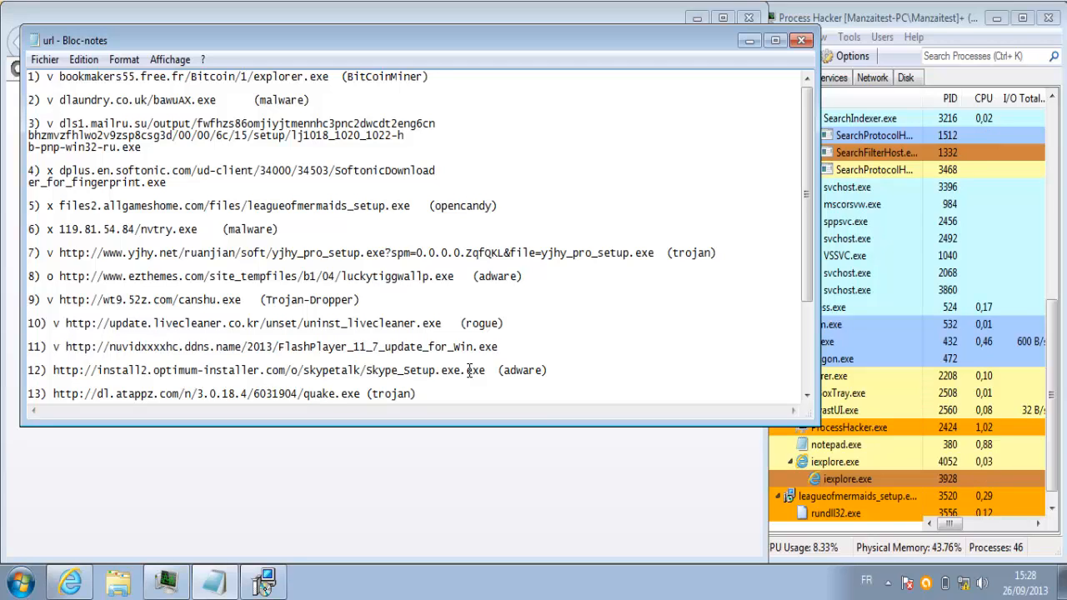
left_click_drag(491, 370, 53, 376)
key("ctrl+c")
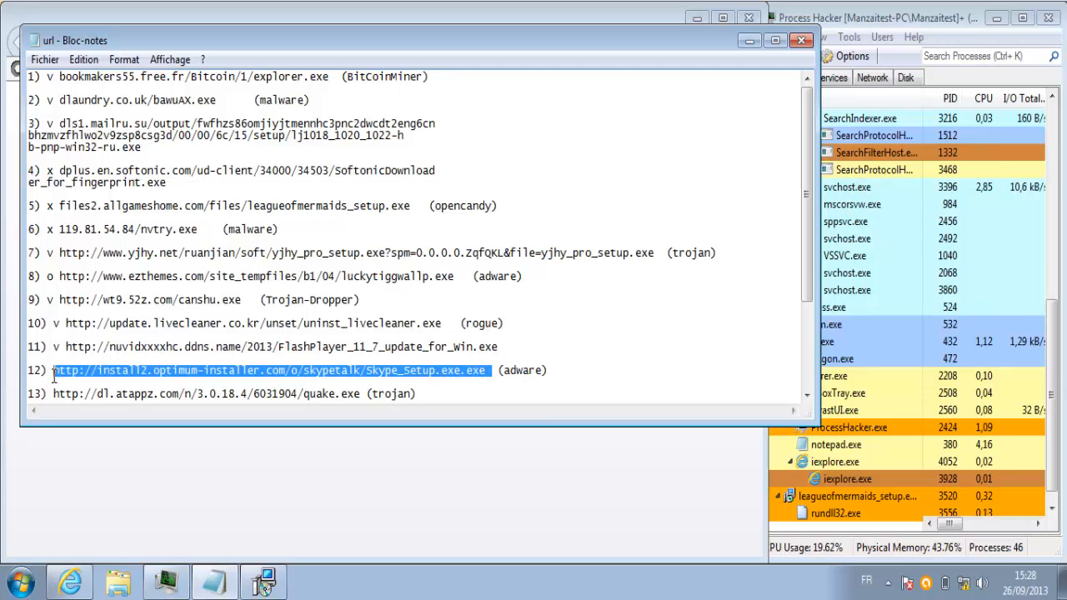
left_click(157, 451)
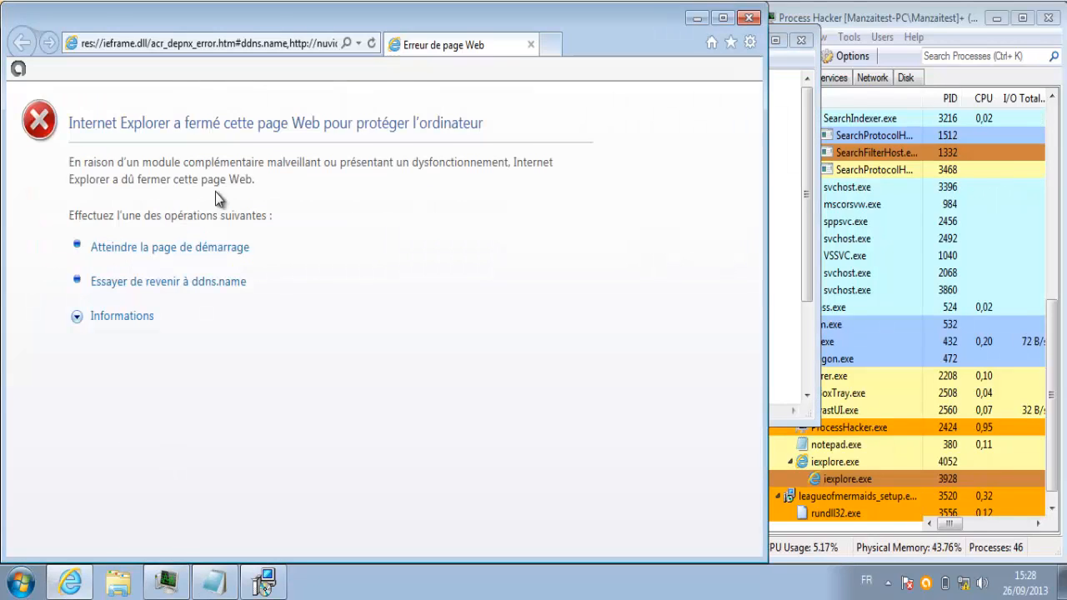
left_click(260, 44)
key("ctrl+v")
key("Return")
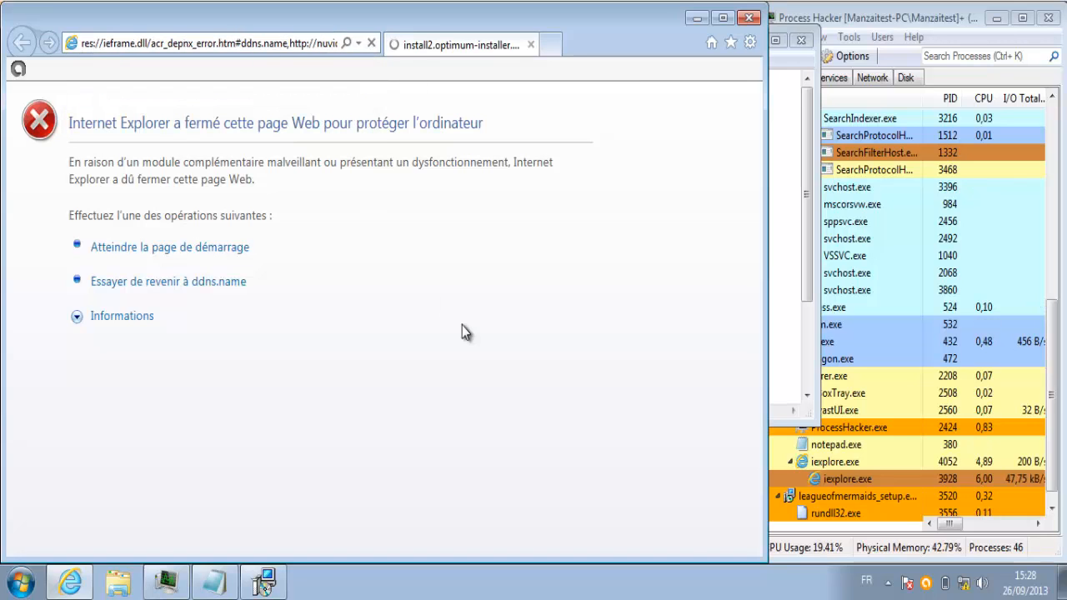
left_click(480, 537)
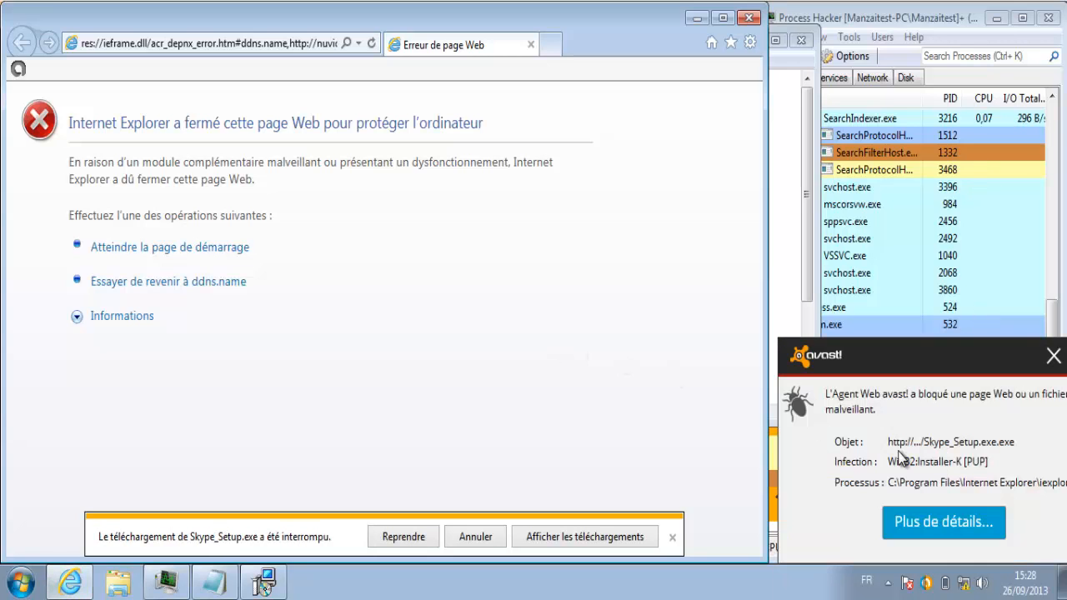
left_click(1052, 357)
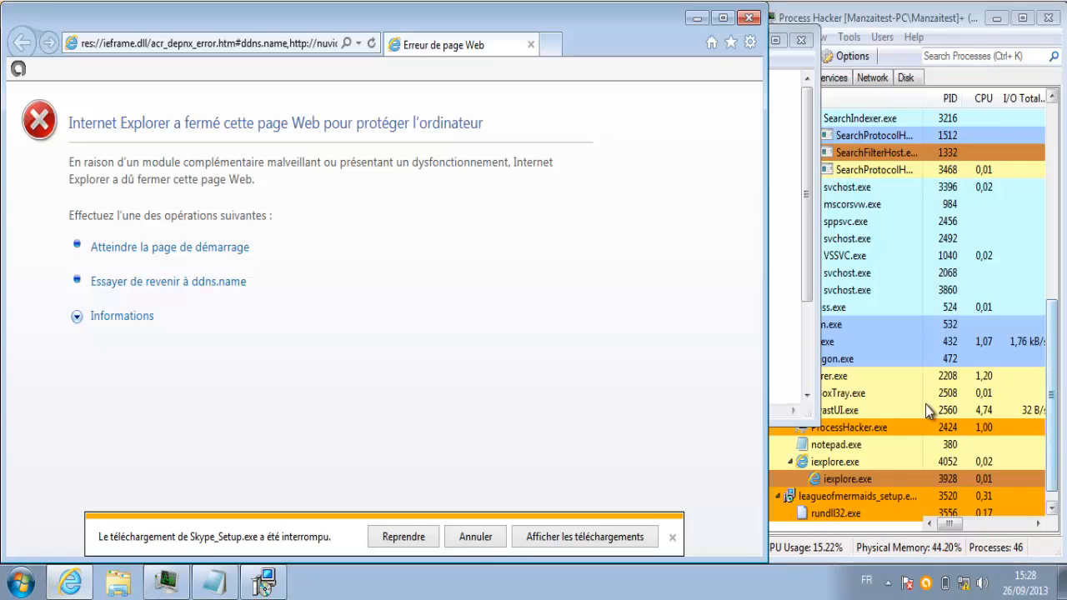
left_click(471, 538)
- Switch back to the Notepad url list and mark entry 12 with a "v" before its address
left_click(218, 584)
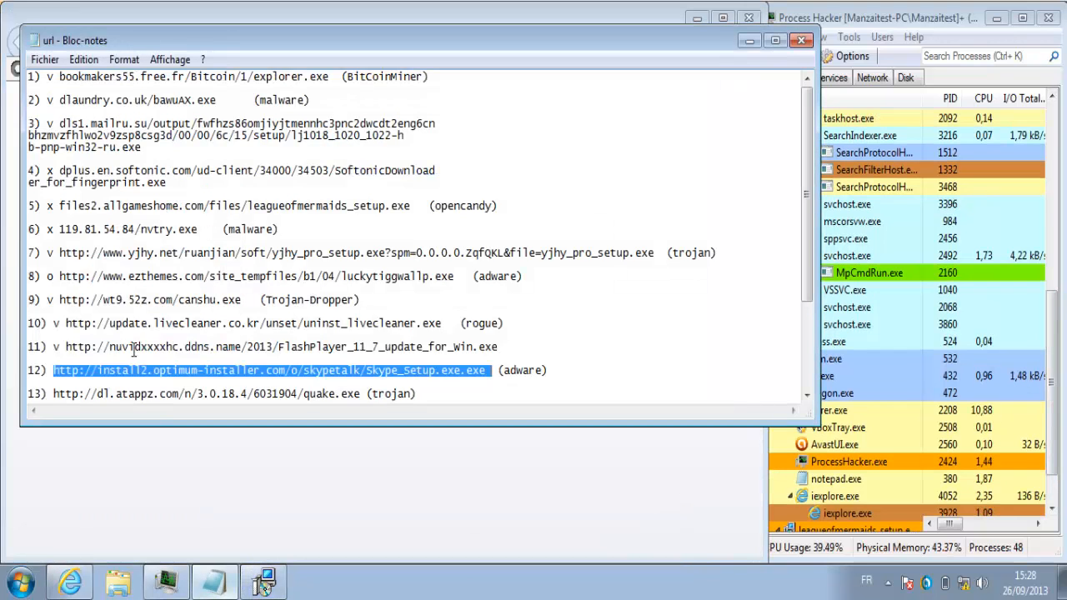
left_click(54, 371)
type("v")
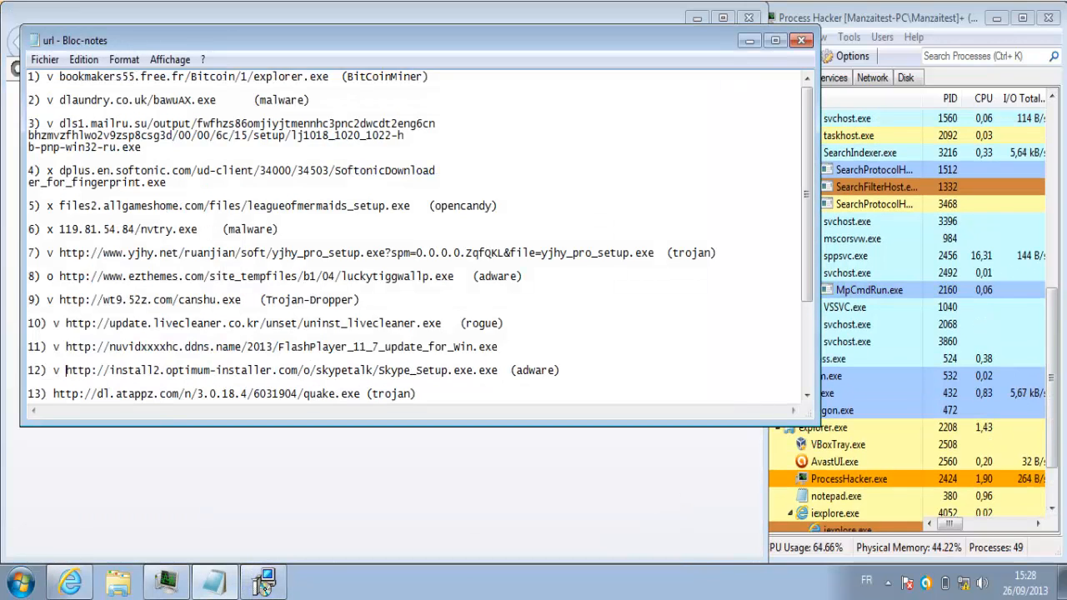
scroll(642, 166, "down", 4)
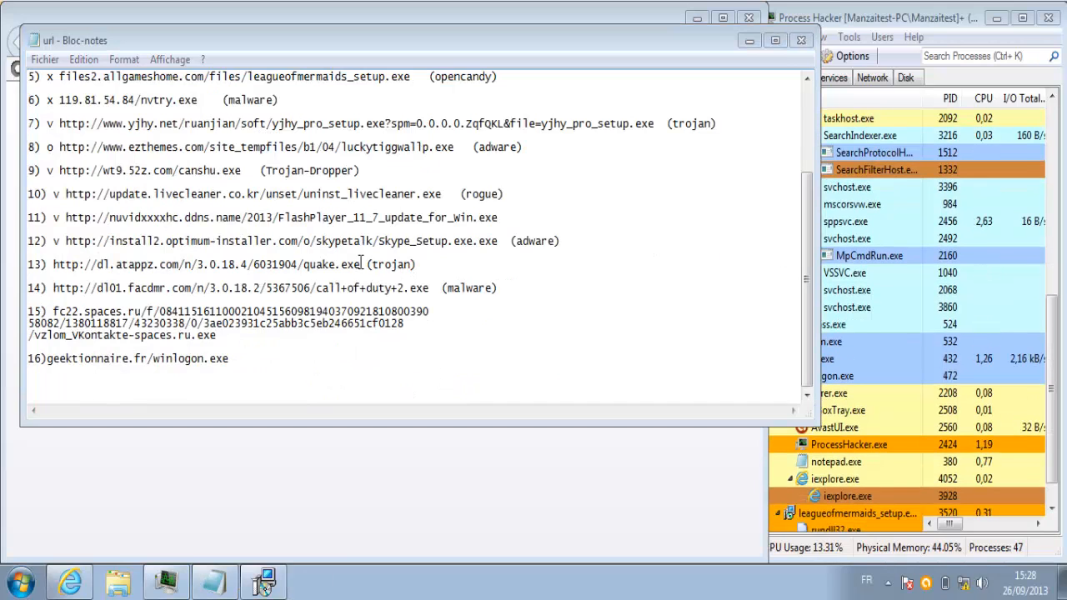
left_click_drag(359, 264, 53, 266)
key("ctrl+c")
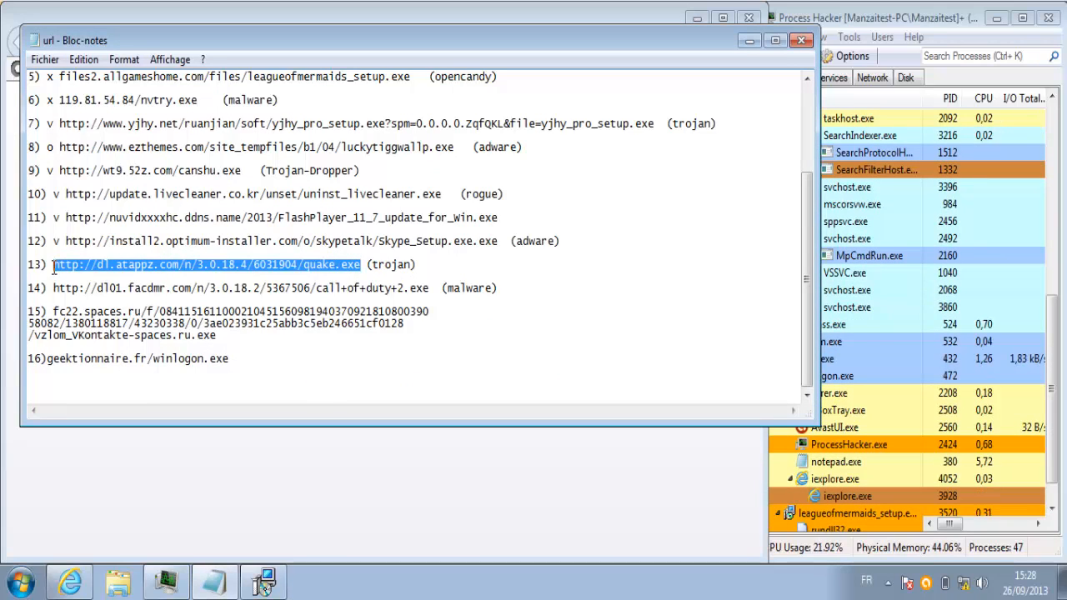
left_click(275, 467)
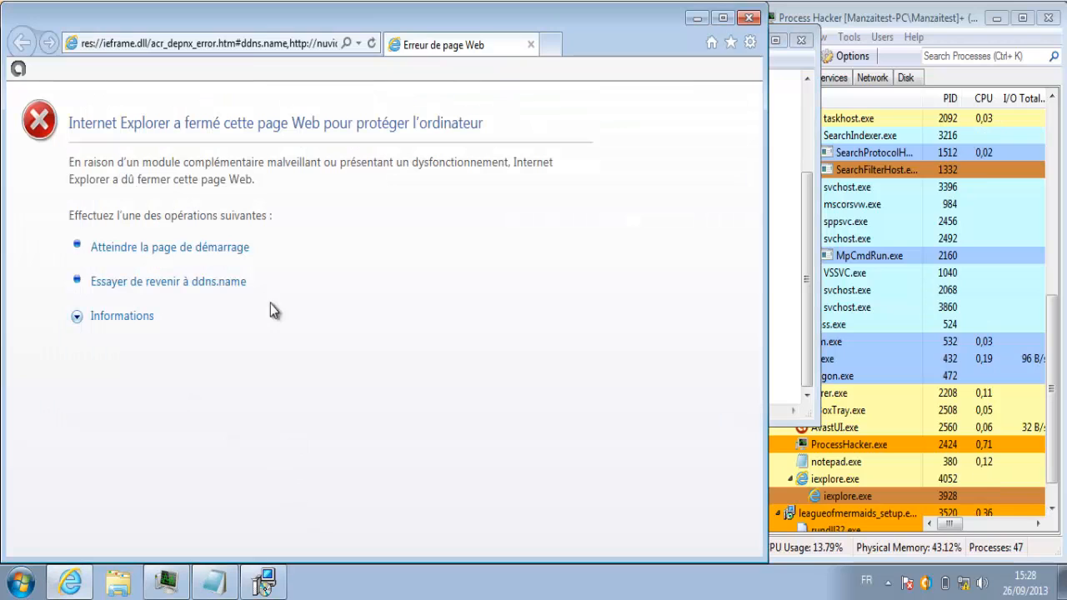
left_click(263, 46)
key("ctrl+v")
key("Return")
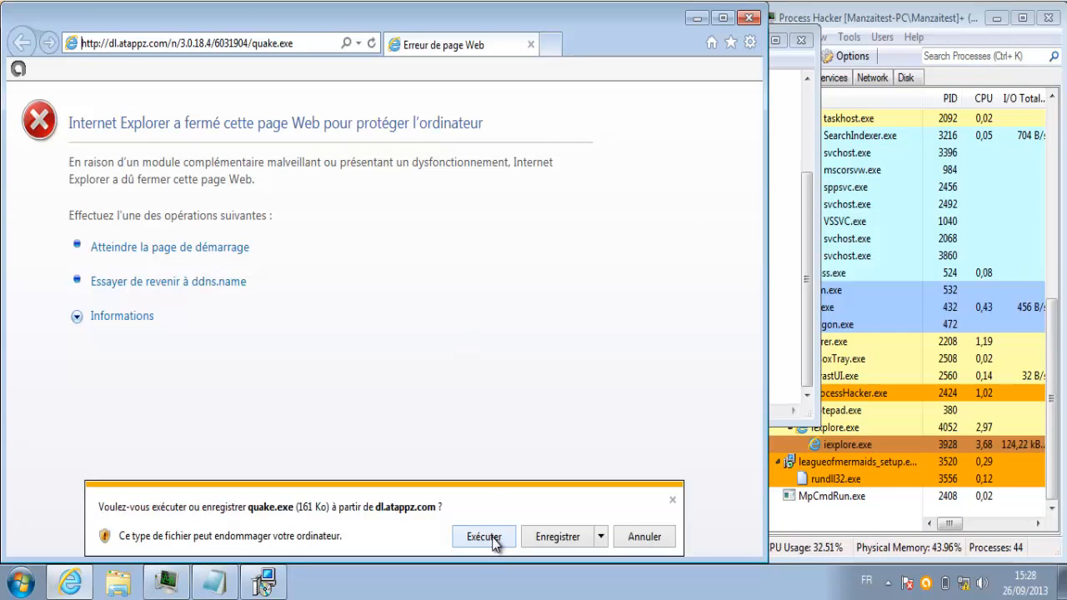
left_click(487, 538)
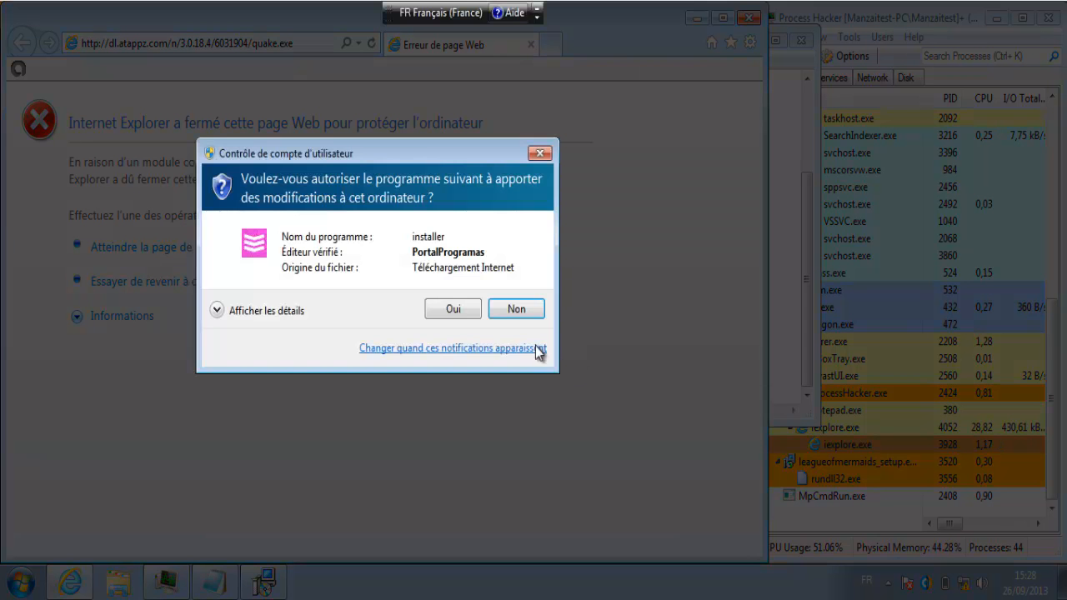
left_click(458, 309)
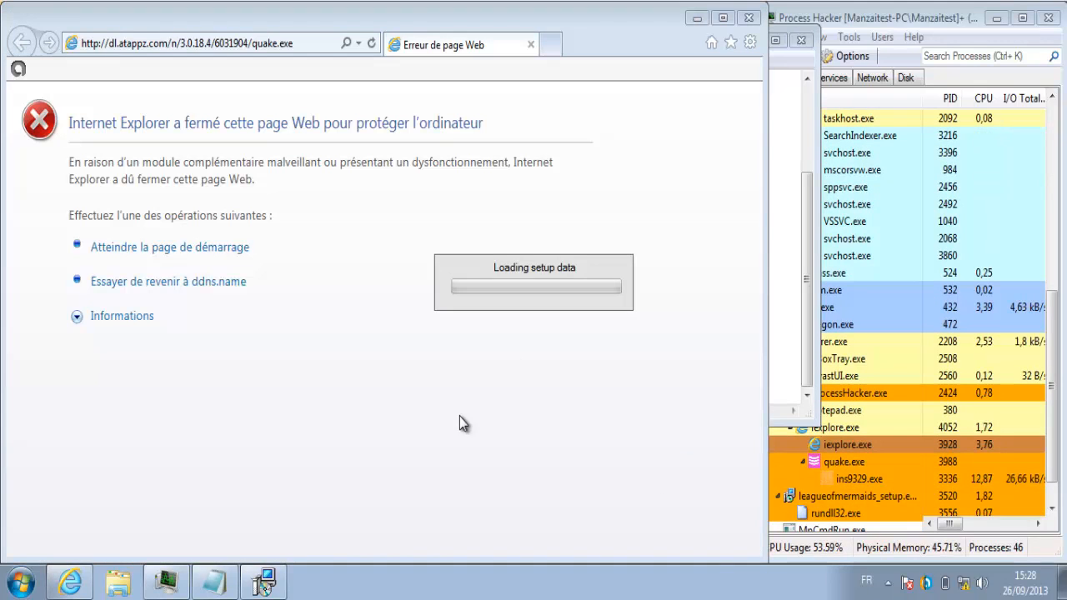
- Mark entry 13 in the Notepad url list with an "x" and close the PortalProgramas Quake installer
left_click(229, 588)
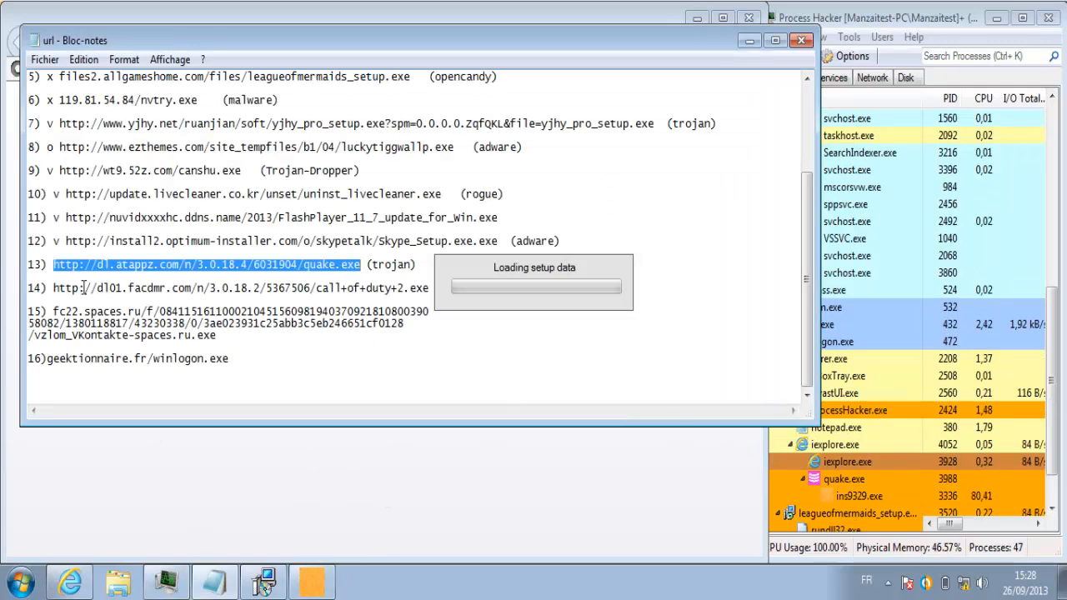
left_click(53, 265)
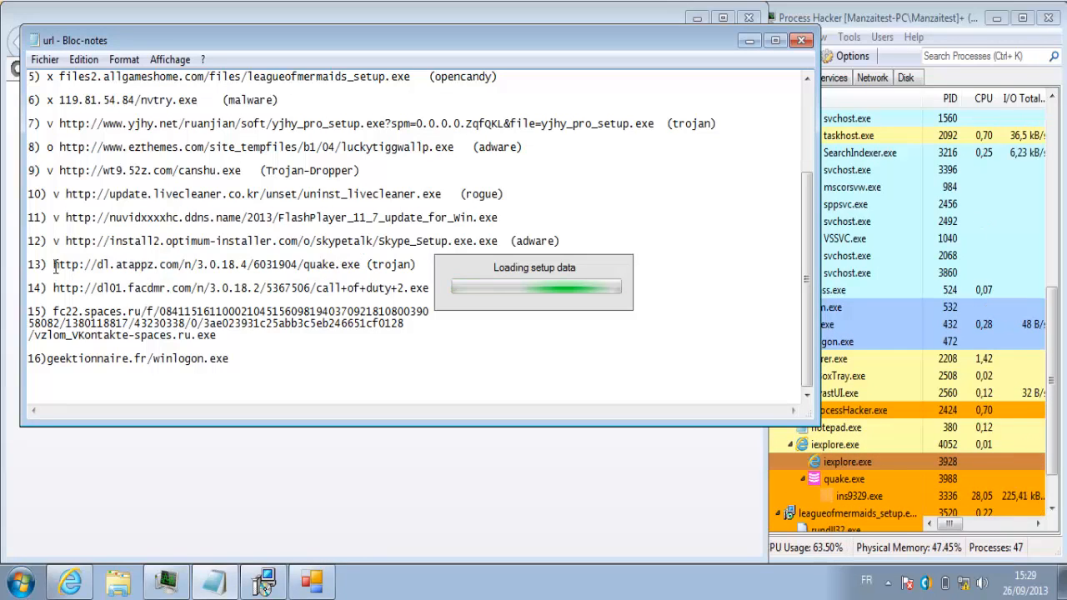
type("x")
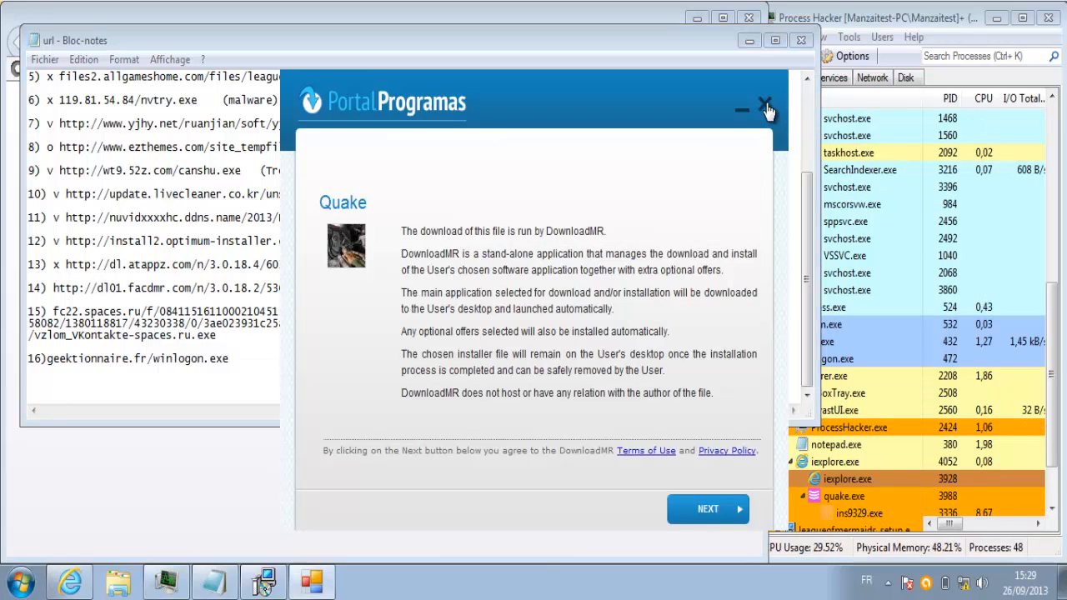
left_click(762, 109)
left_click(605, 424)
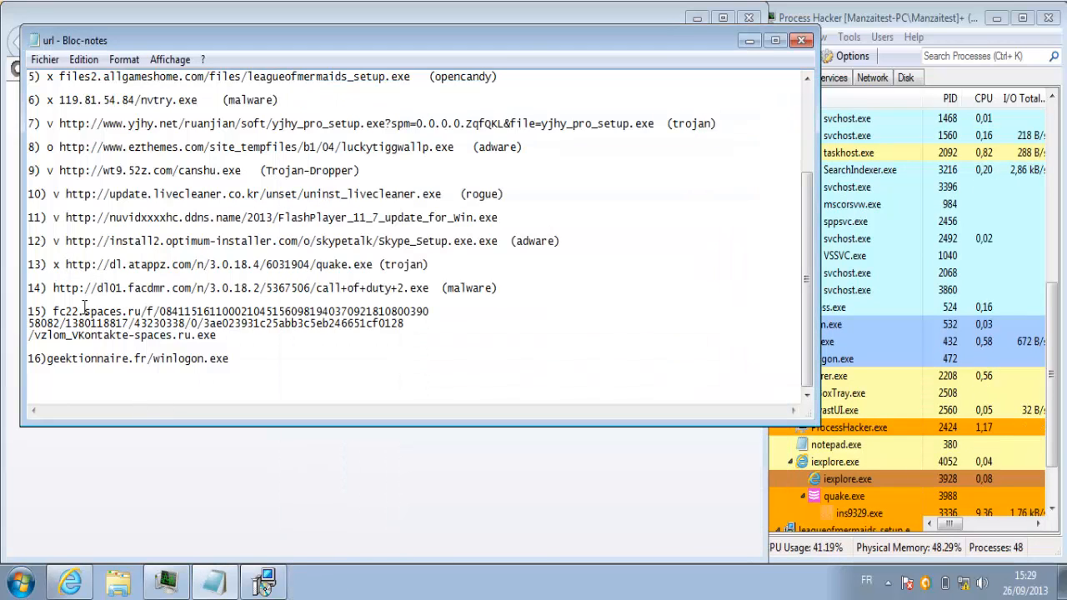
left_click_drag(429, 289, 54, 289)
key("ctrl+c")
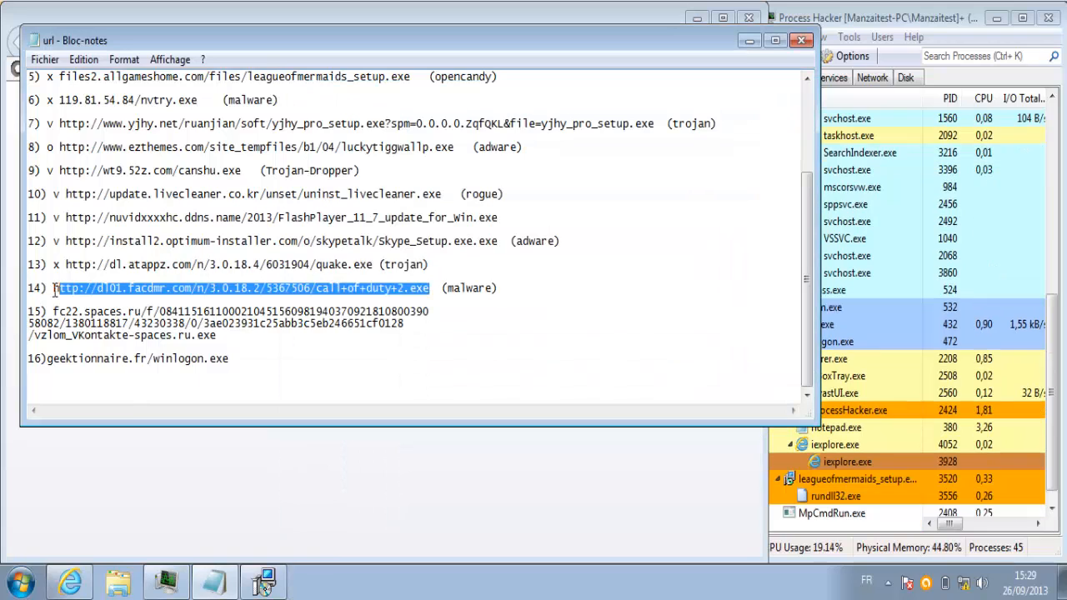
left_click(288, 486)
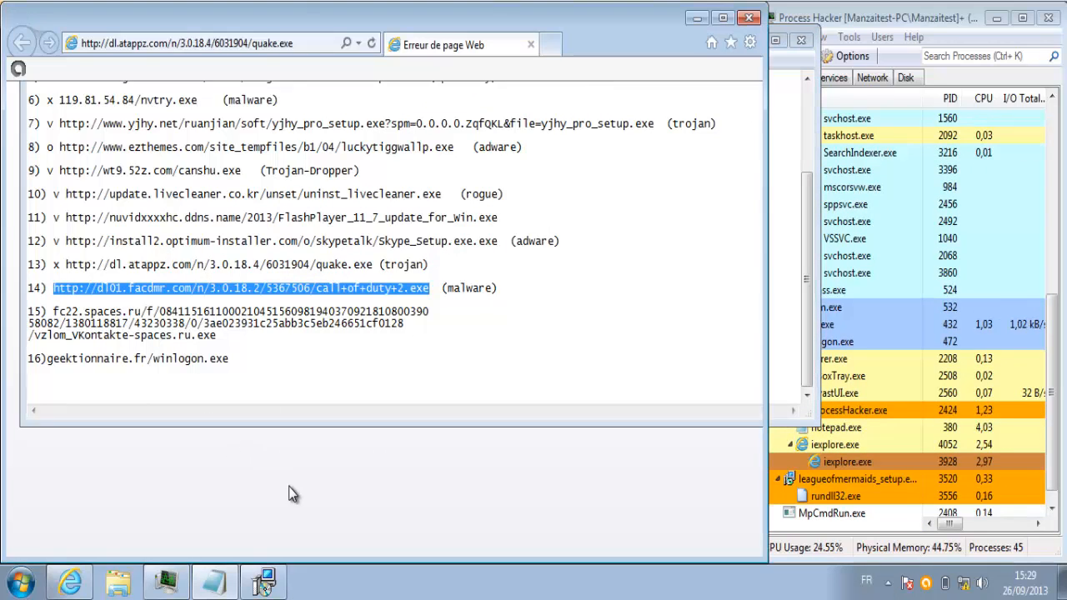
double_click(265, 43)
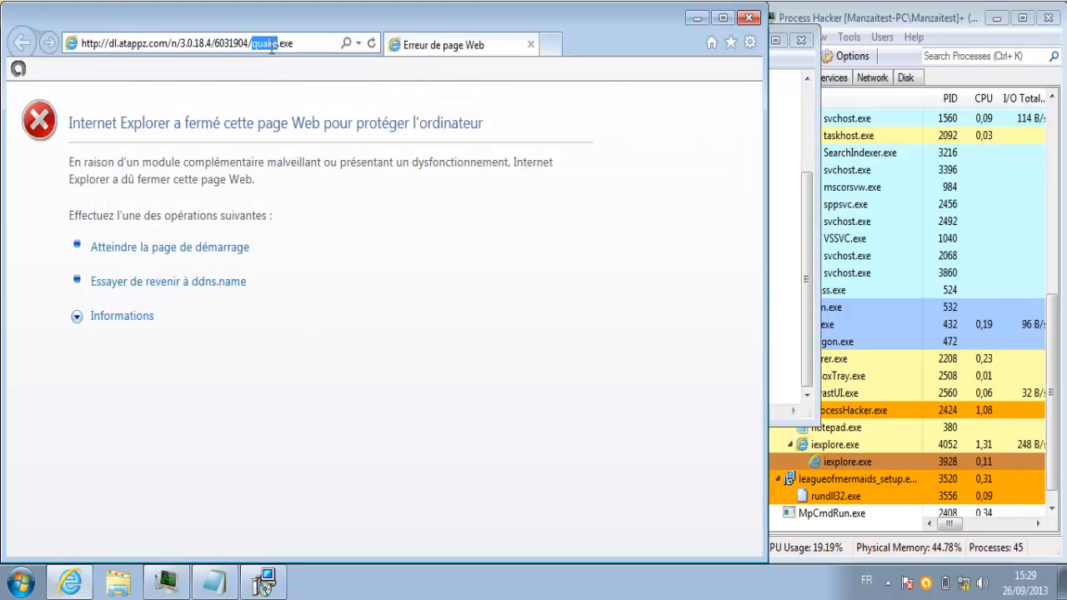
key("ctrl+a")
key("ctrl+v")
key("Return")
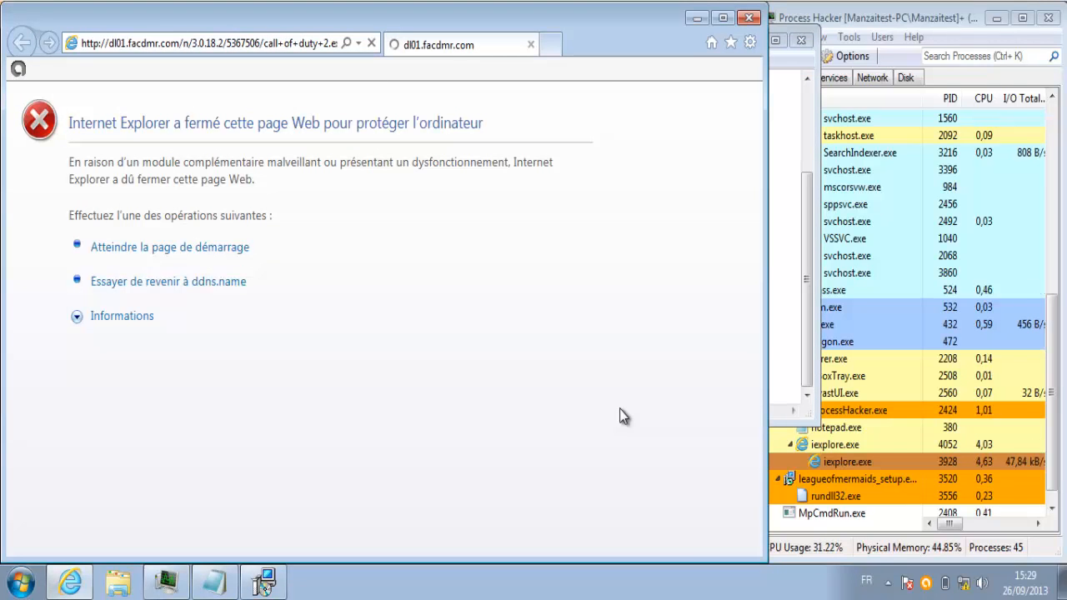
left_click(483, 540)
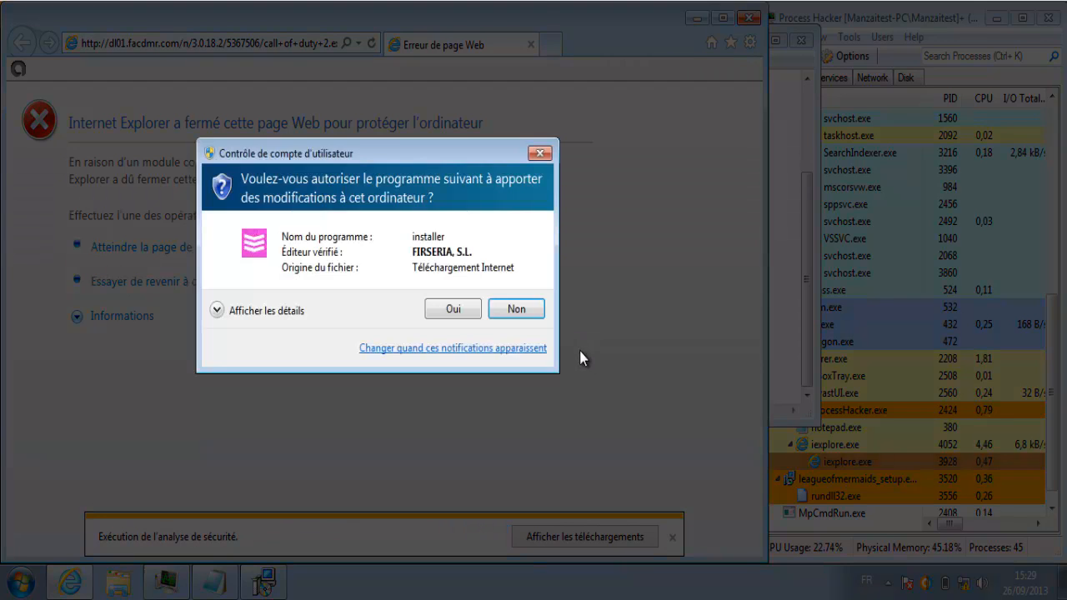
left_click(509, 316)
- Switch to the Notepad url list and mark entry 14 with an "o" before its address
left_click(215, 583)
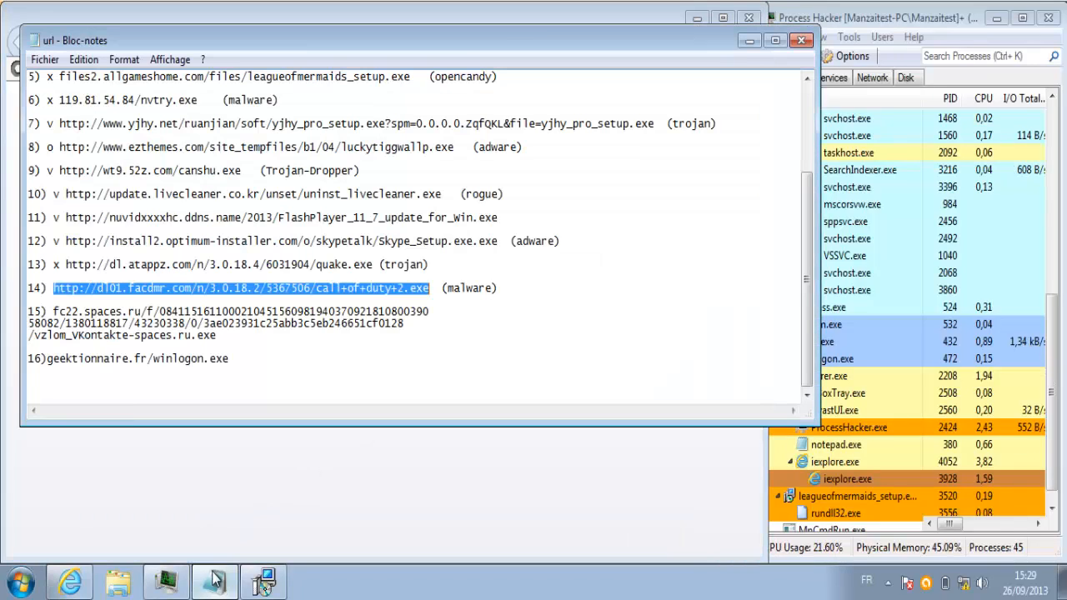
left_click(54, 288)
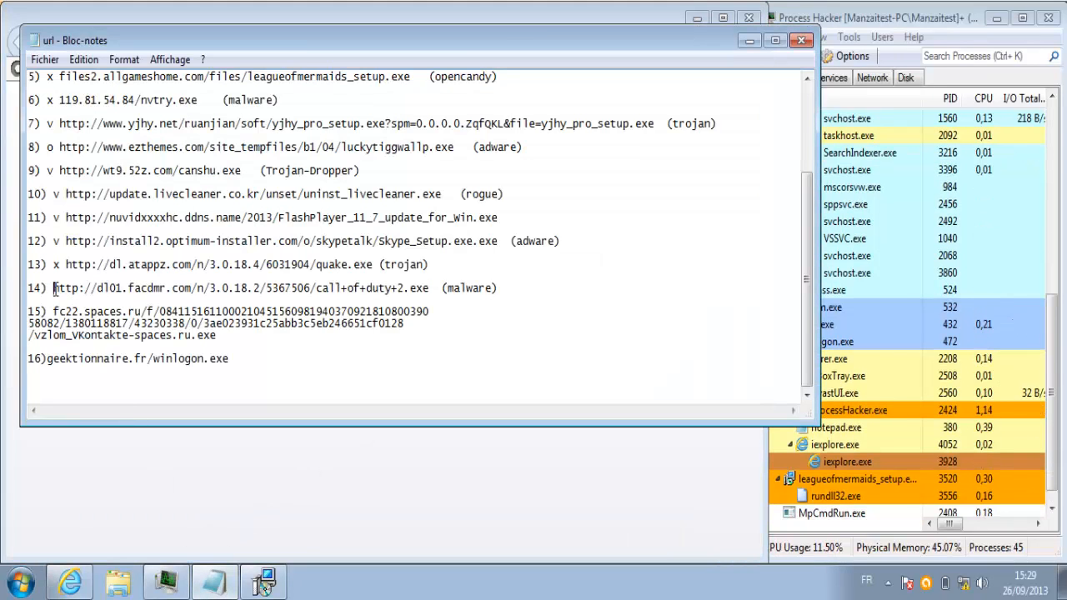
type("o")
- Open entry 15's vzlom_VKontakte-spaces.ru.exe address from the list in Internet Explorer, dismiss the avast! alert and cancel the download
left_click_drag(225, 336, 52, 312)
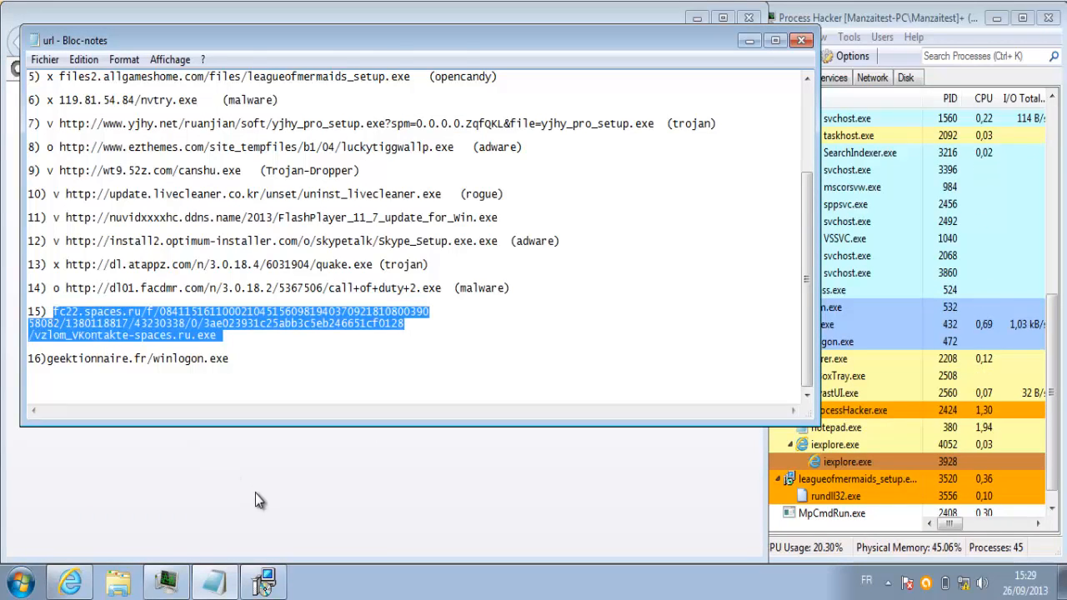
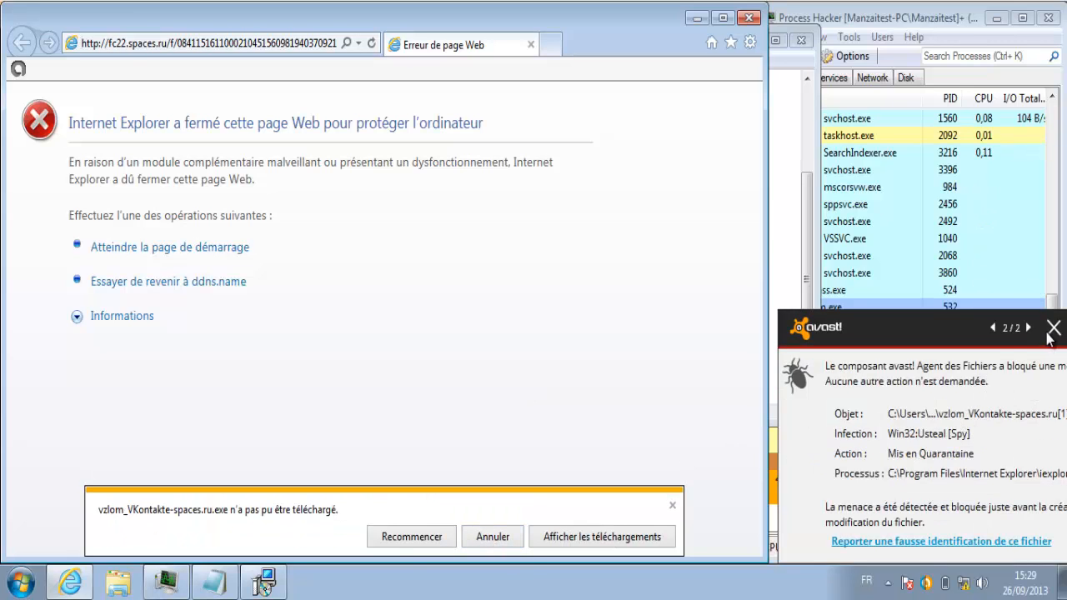
left_click(1050, 330)
left_click(488, 537)
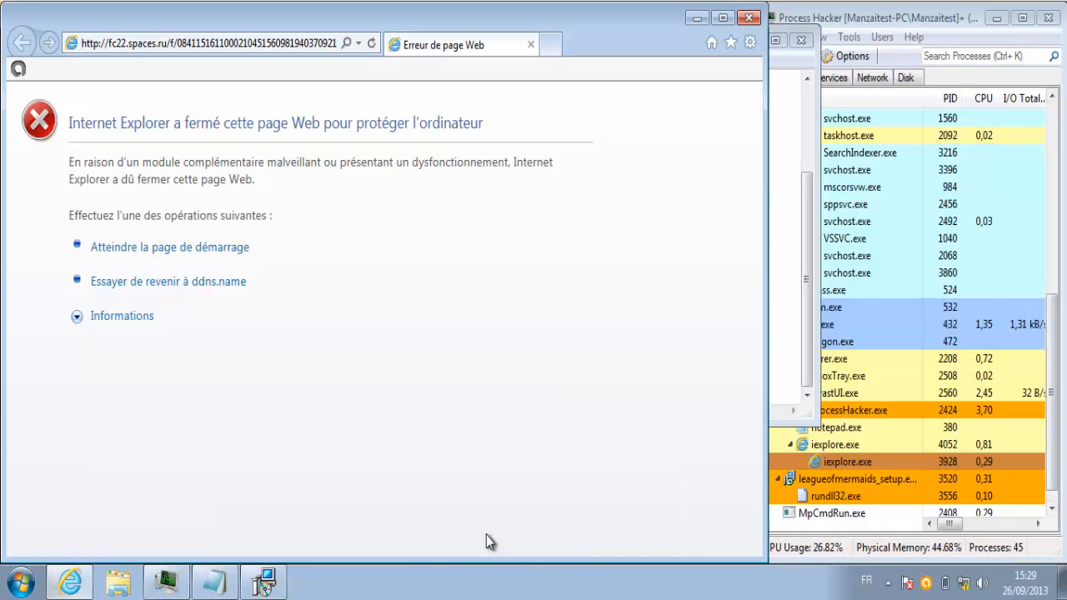
- Return to the Notepad url list and mark entry 15 with a "v" before its address
left_click(208, 583)
left_click(49, 314)
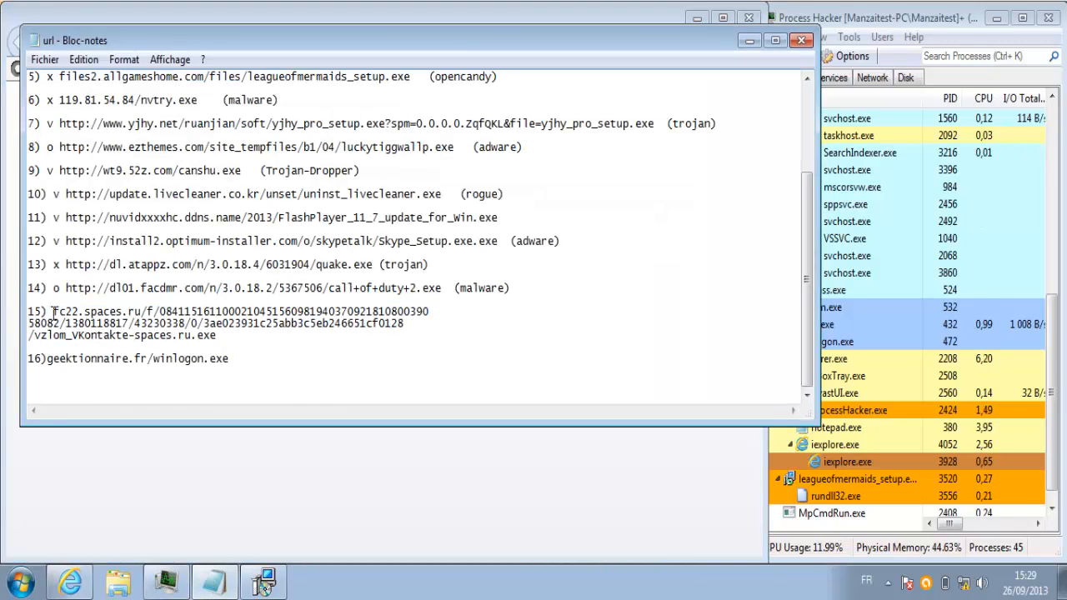
type("v")
- Open geektionnaire.fr/winlogon.exe from the list in Internet Explorer and dismiss the avast! web alerts
left_click_drag(246, 356, 48, 359)
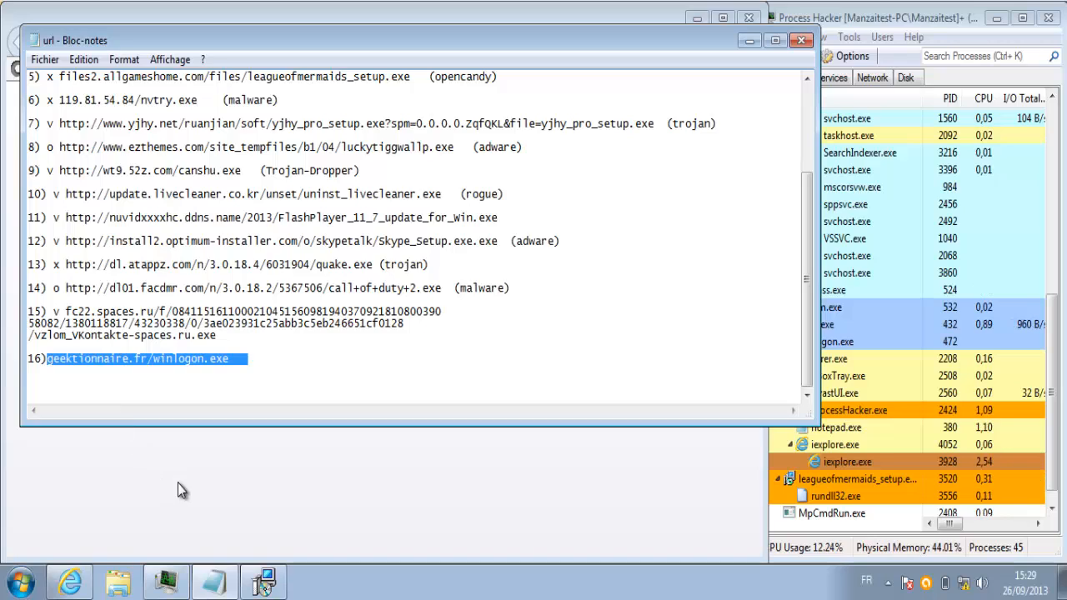
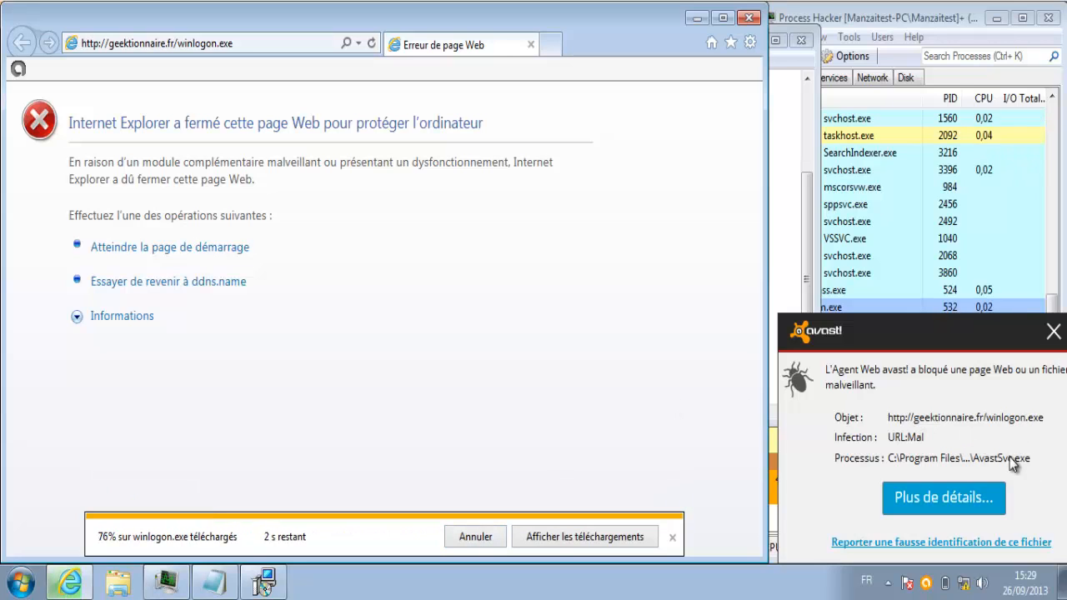
left_click(1059, 337)
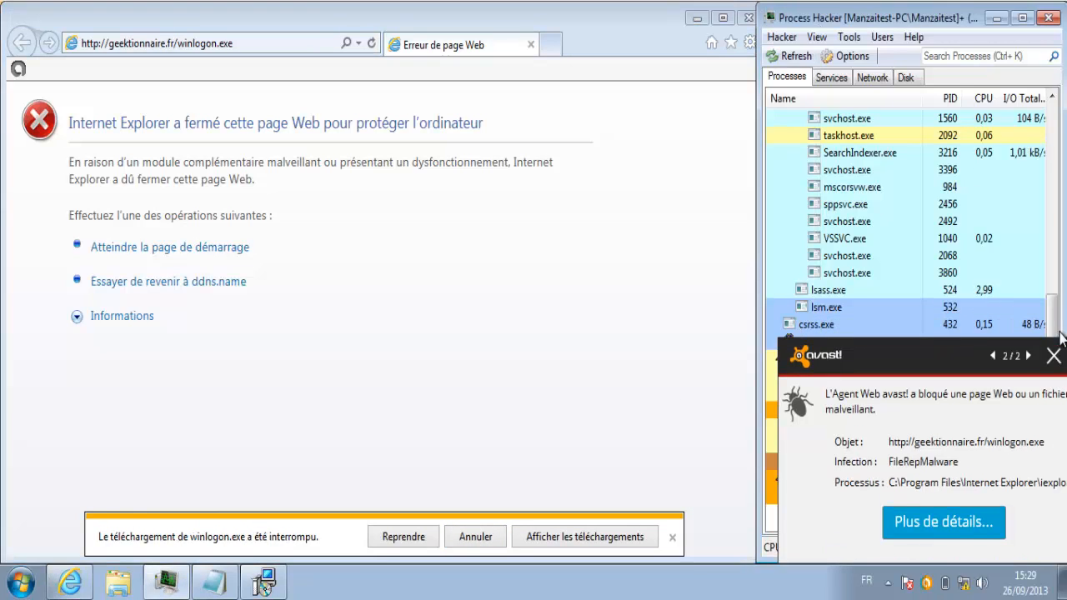
left_click(1053, 356)
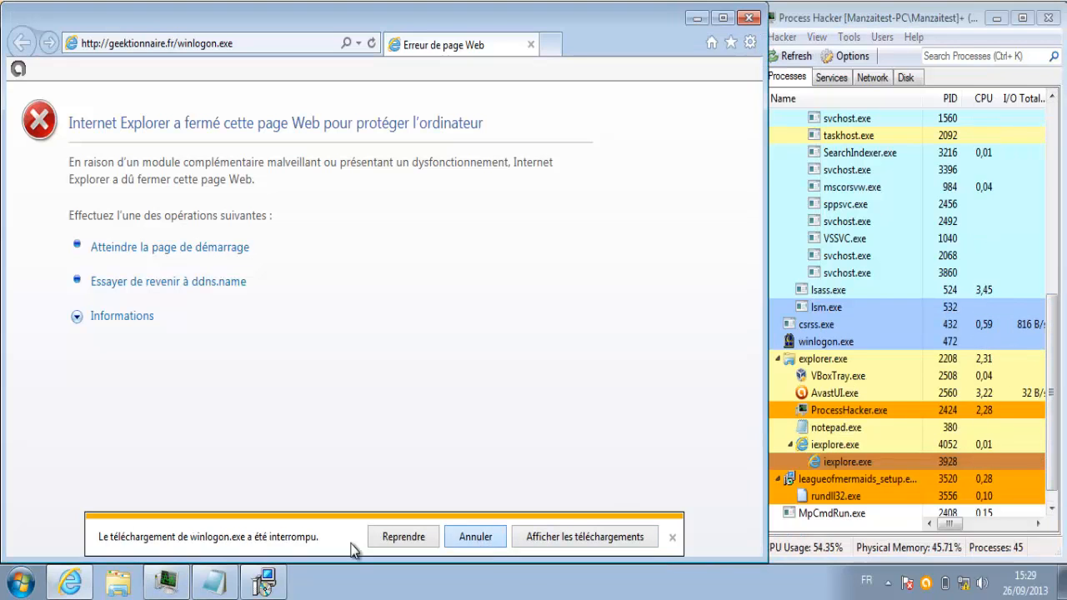
- Mark entry 16 in the Notepad url list with a "v" and close the remaining avast! alert
left_click(214, 582)
left_click(48, 359)
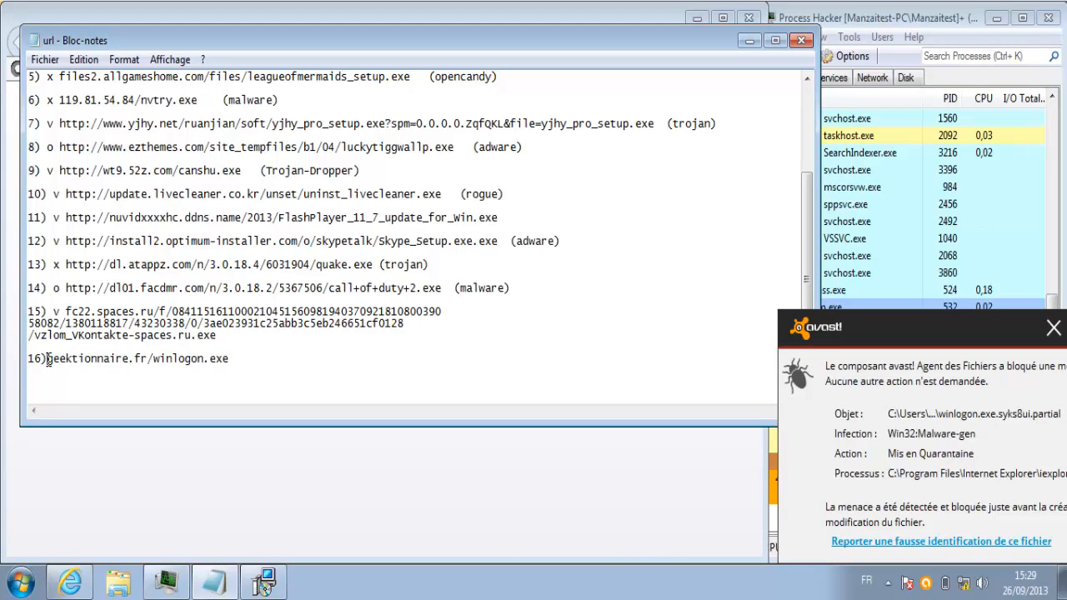
type("v")
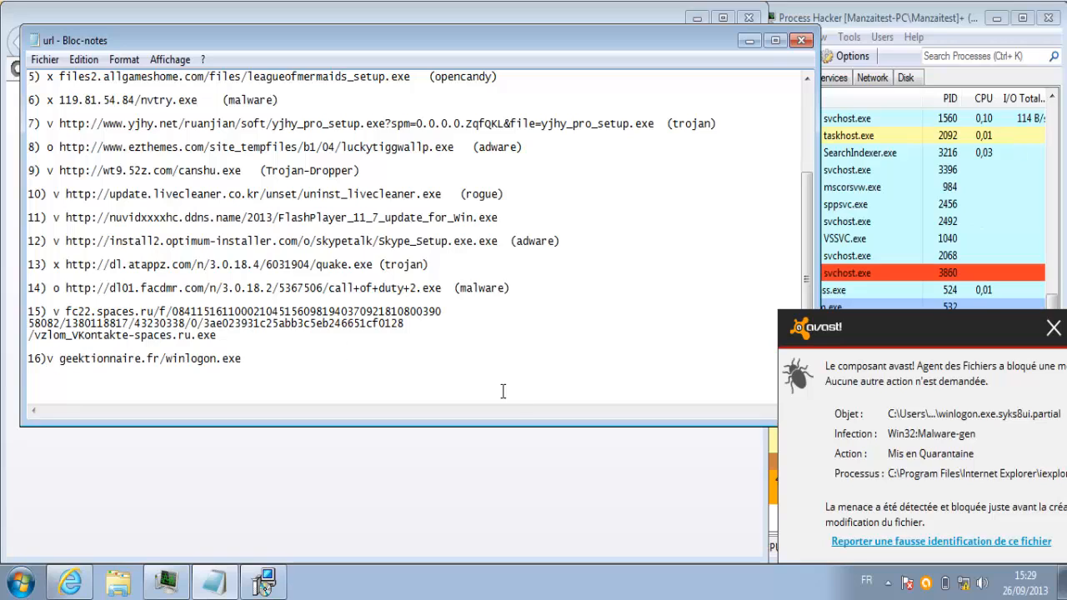
left_click(1054, 330)
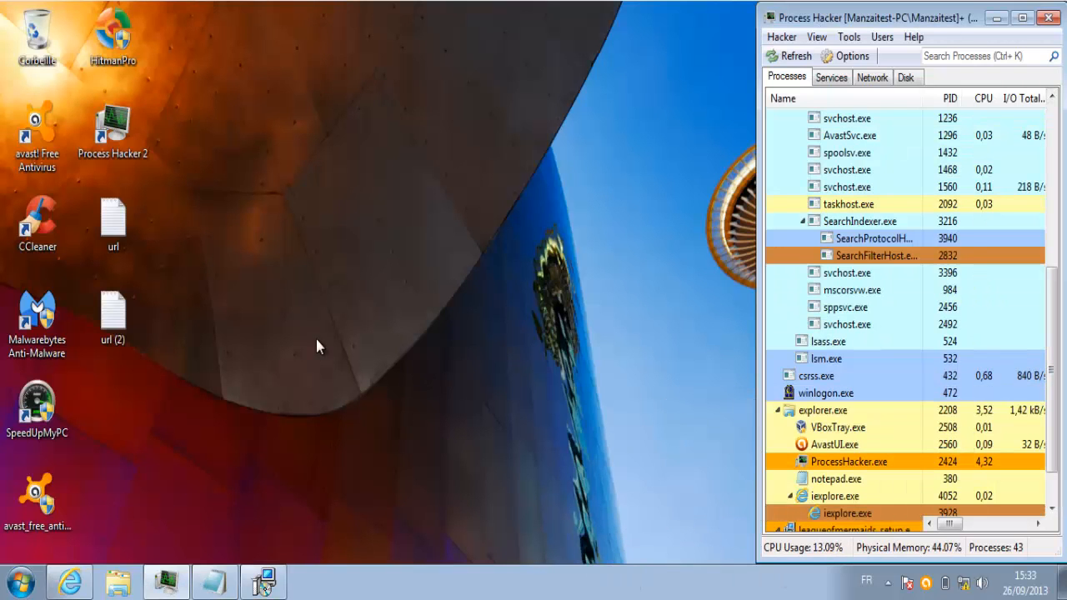
- Open the desktop file url (2), select the address winblowservice.hopto.org/PhotoAlbumChloe.exe, and switch to Internet Explorer
double_click(113, 314)
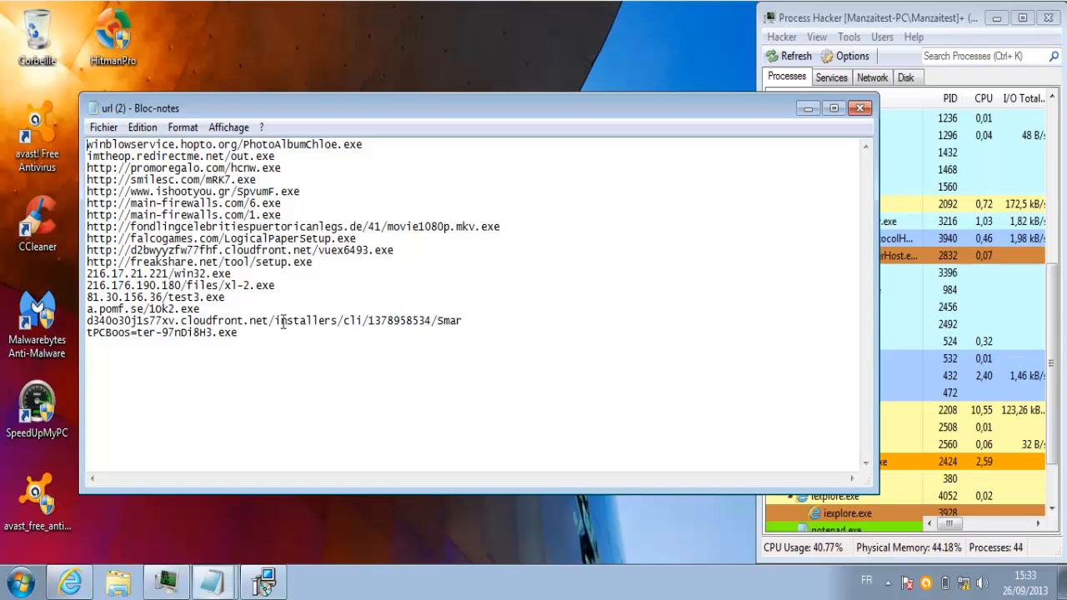
left_click_drag(341, 150, 132, 141)
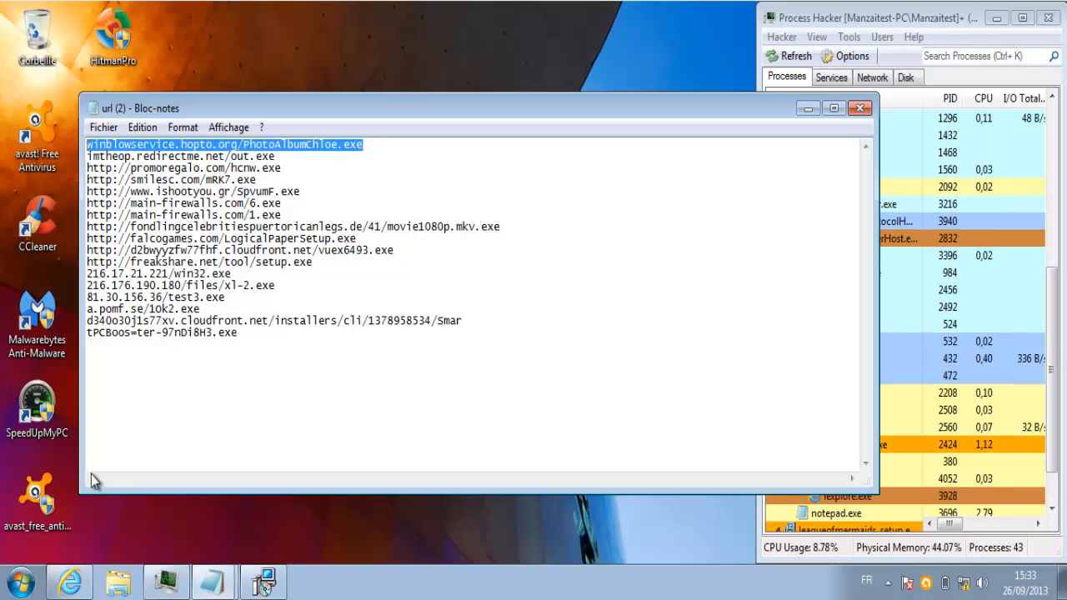
left_click(71, 583)
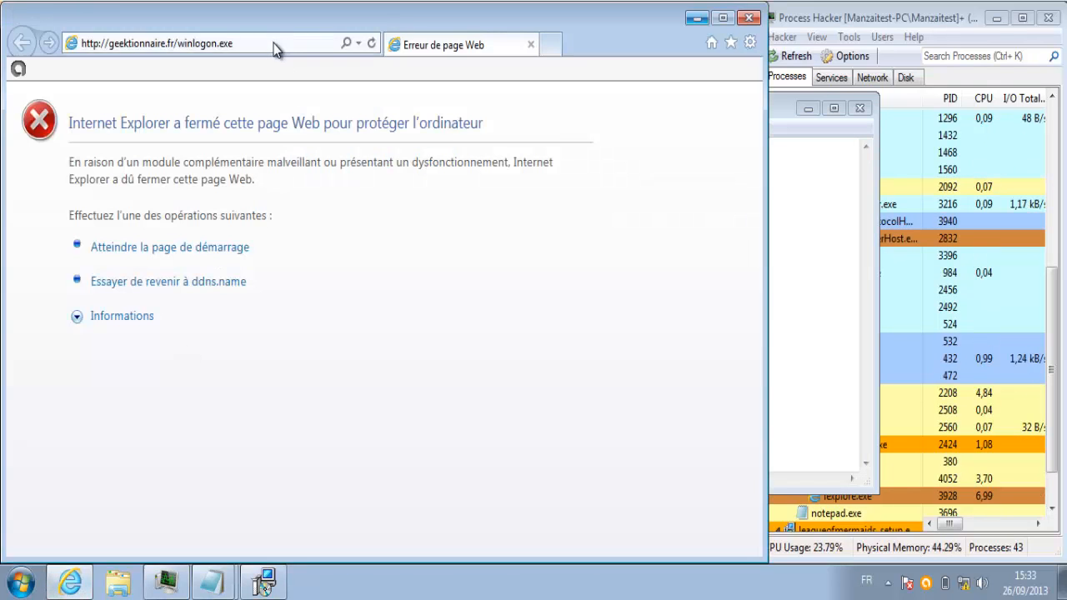
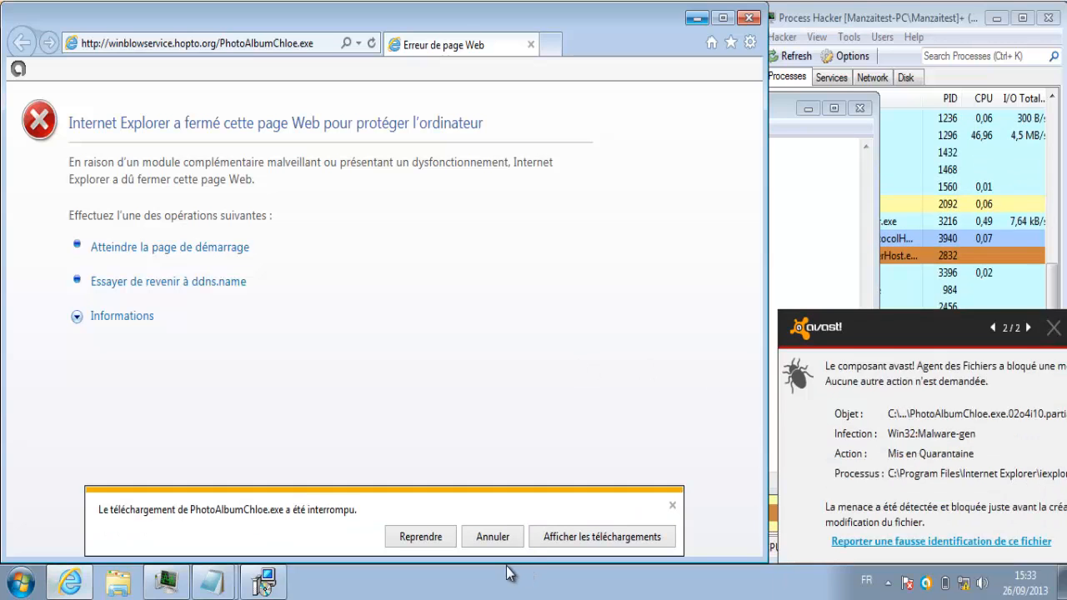
- Dismiss the antivirus alert and cancel the interrupted PhotoAlbumChloe.exe download
left_click(1052, 329)
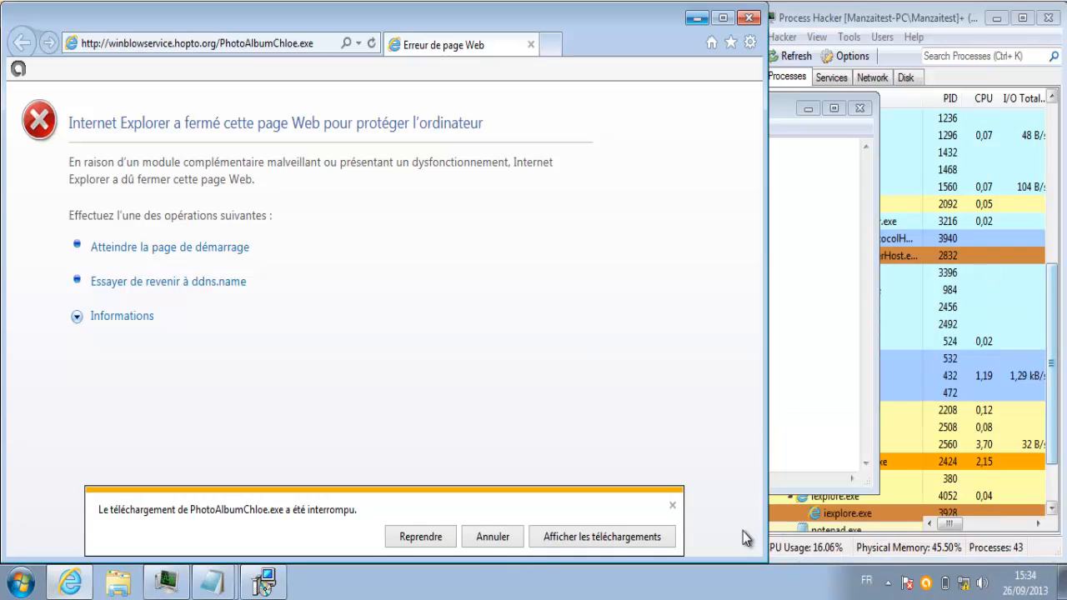
left_click(493, 537)
left_click(844, 303)
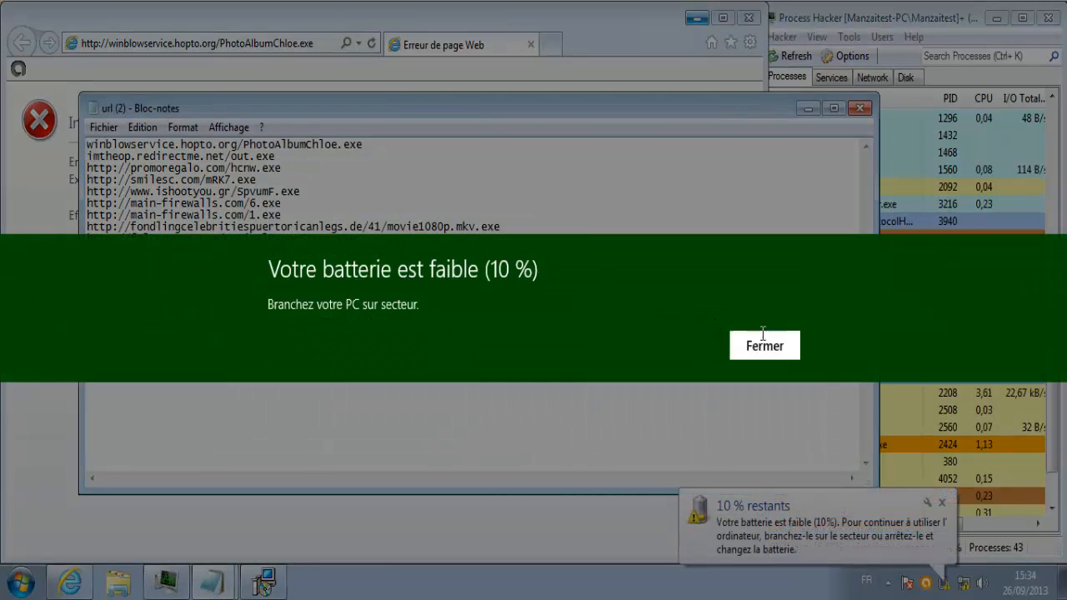
- Close the low-battery warnings and mark the PhotoAlbumChloe.exe address in the URL list with a leading "v"
left_click(763, 342)
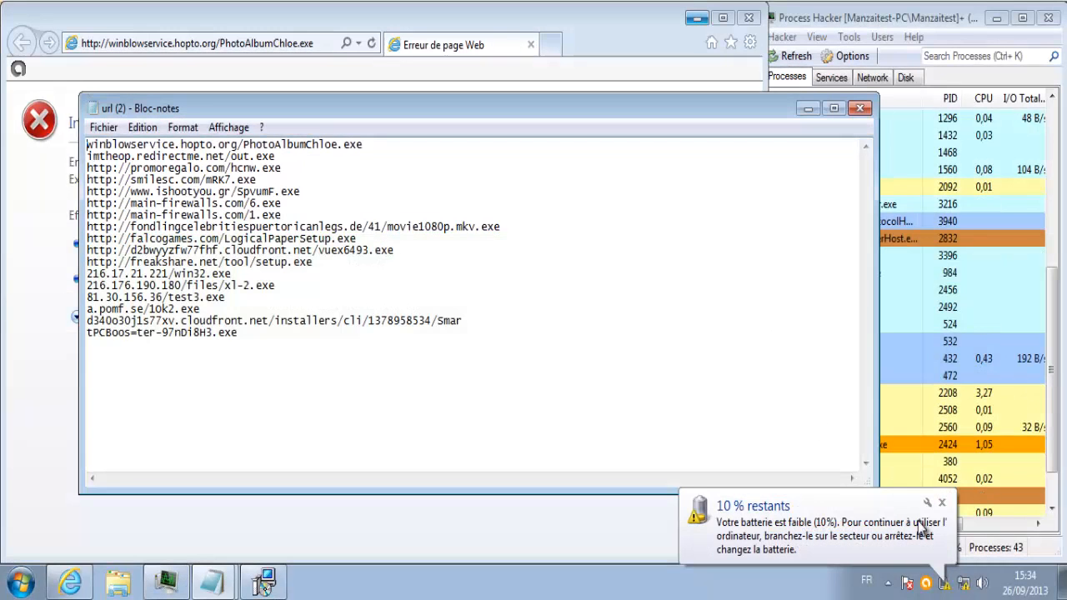
left_click(942, 502)
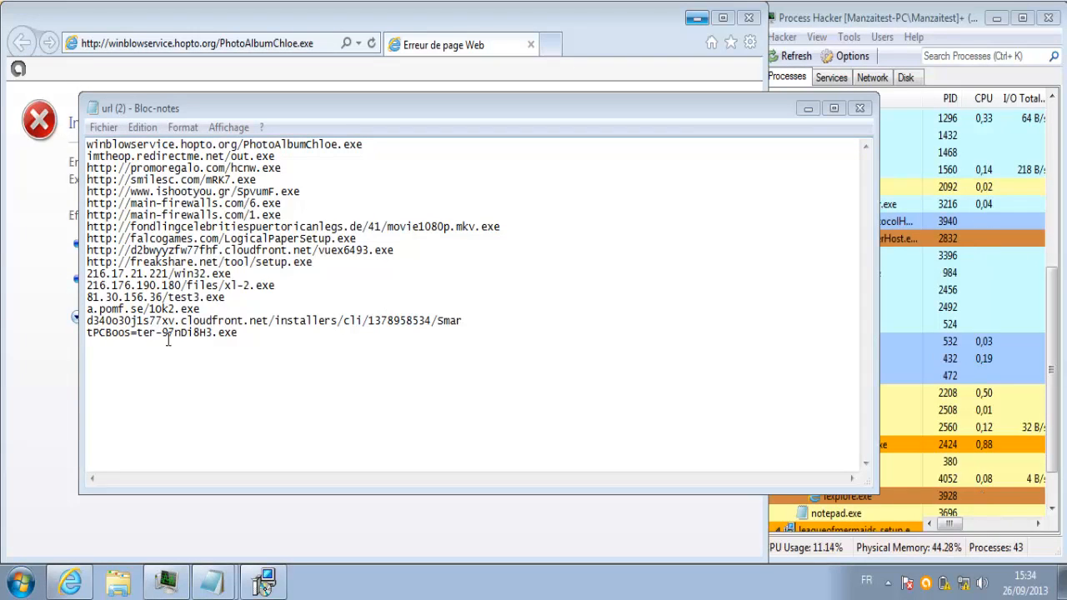
left_click(88, 145)
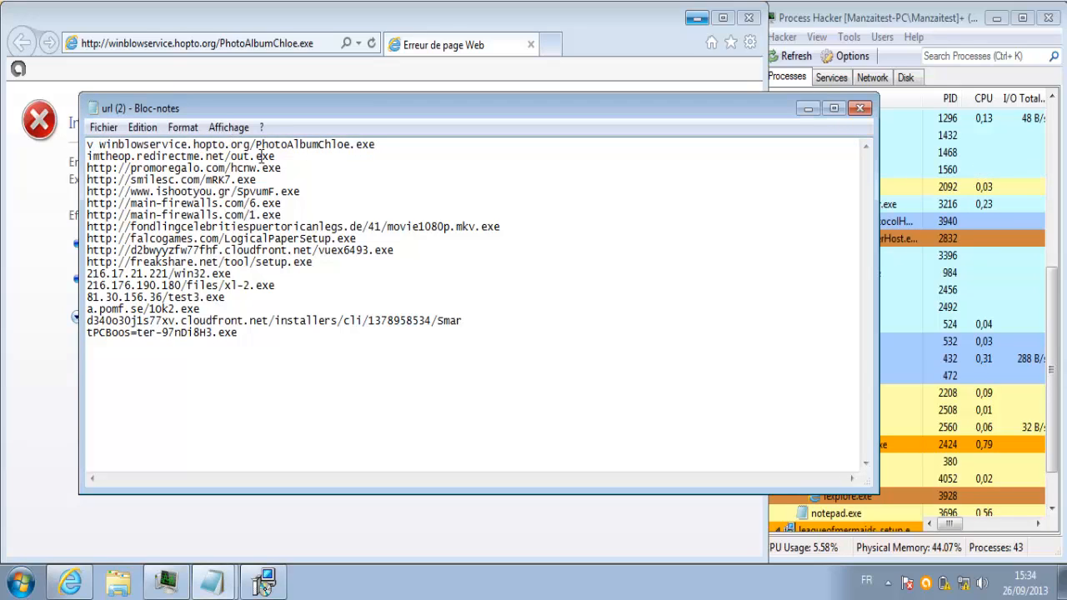
- Try to load the address imtheop.redirectme.net/out.exe from the URL list in the browser
left_click_drag(290, 159, 57, 165)
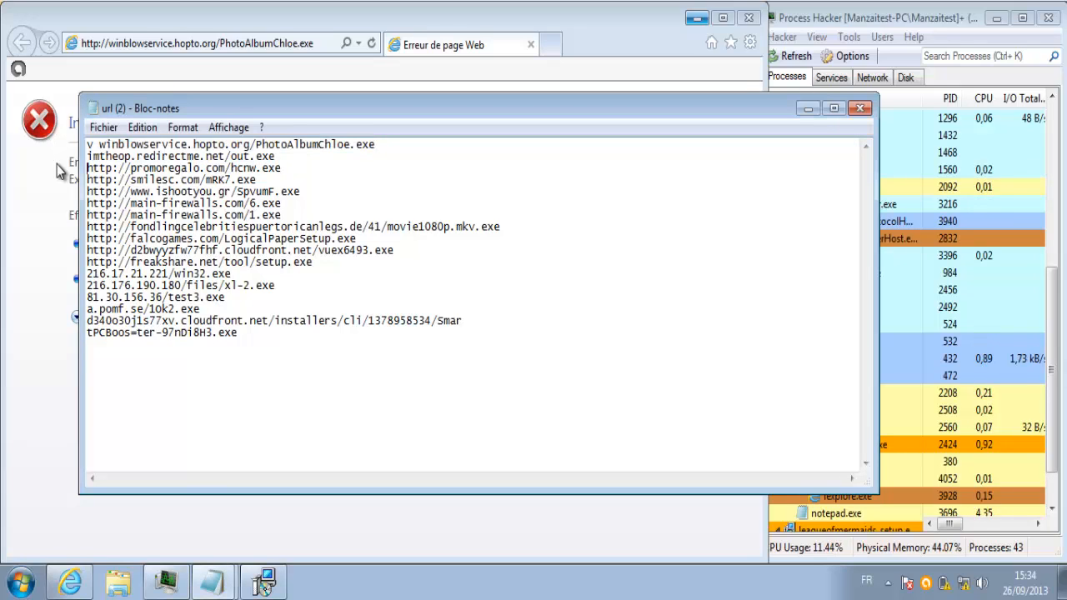
left_click(57, 164)
left_click(200, 42)
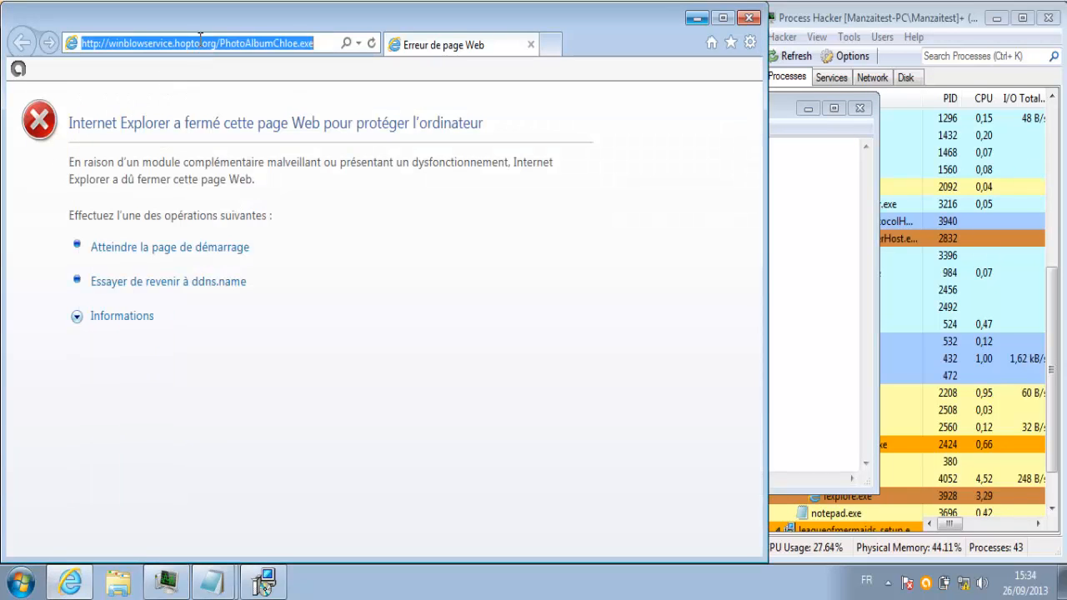
key("Return")
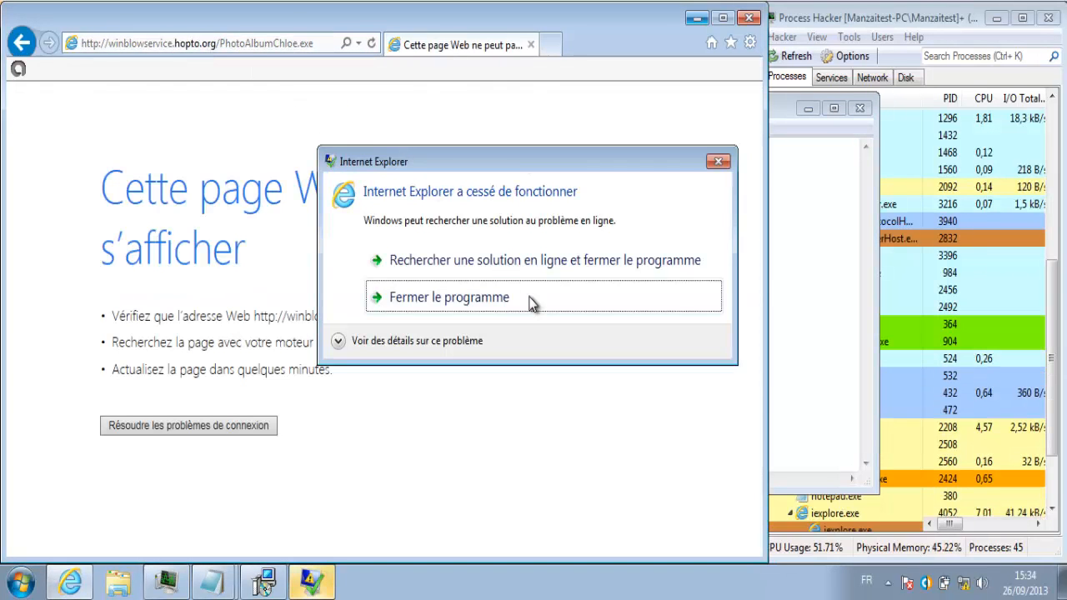
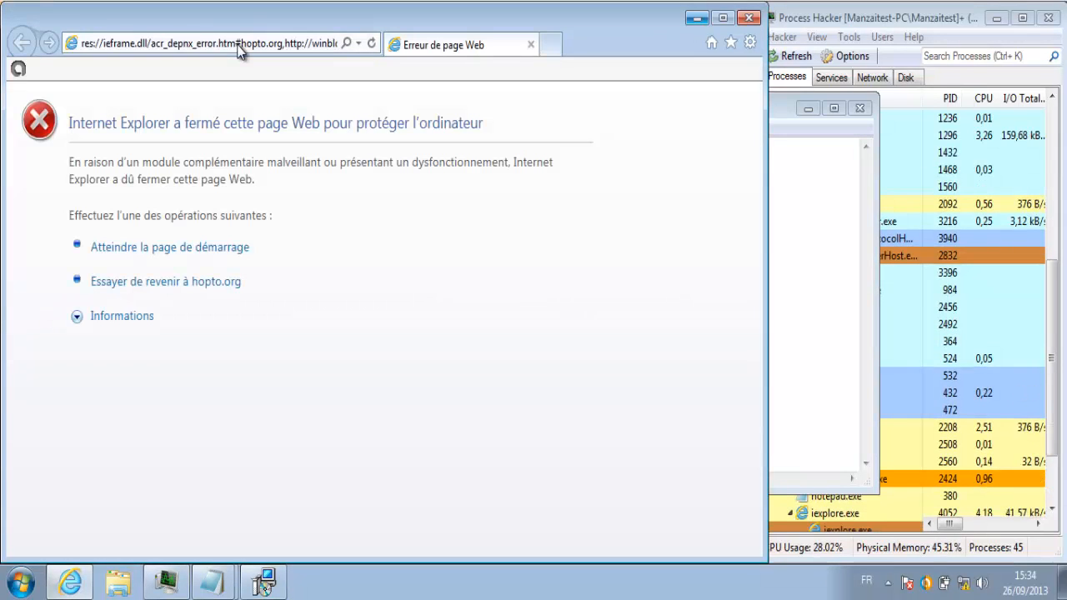
key("ctrl+a")
left_click(394, 187)
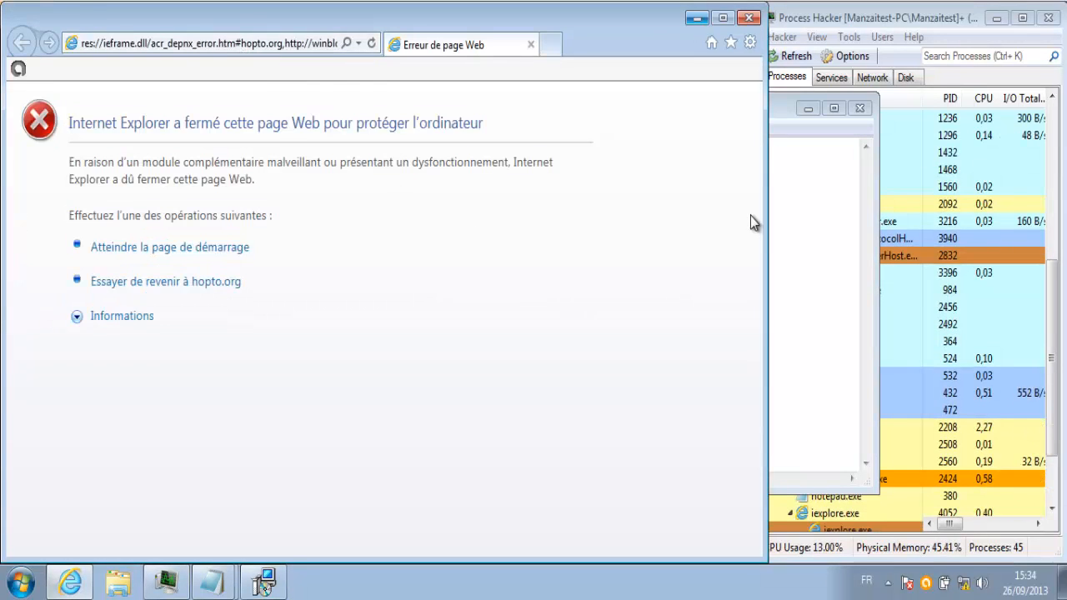
- Copy imtheop.redirectme.net/out.exe from the URL list, load it in the browser, and clear the resulting download notice and antivirus alert
left_click(800, 215)
left_click(85, 157, "shift")
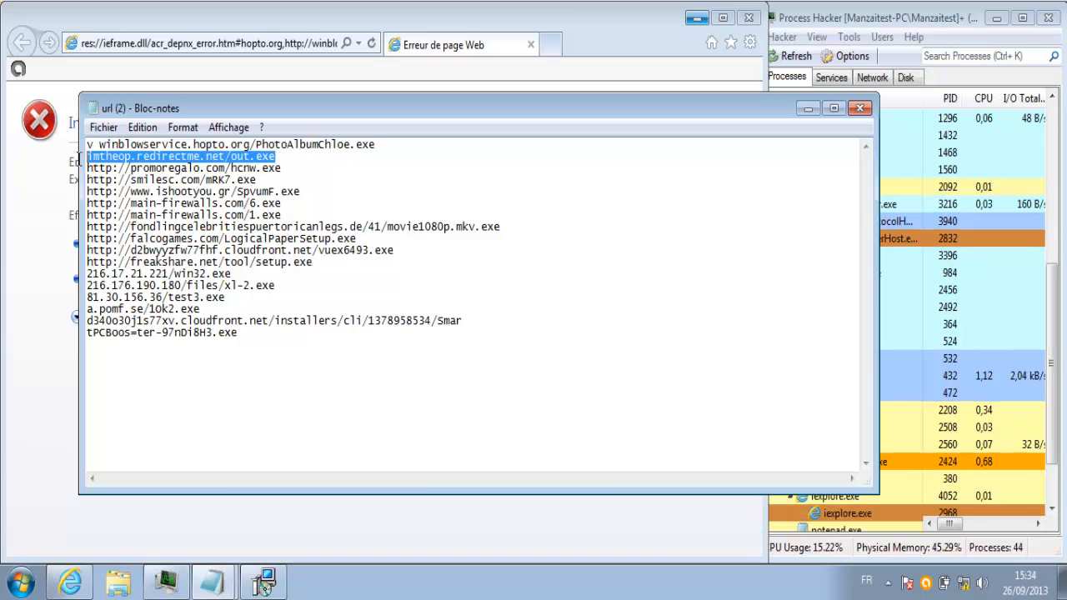
right_click(105, 159)
left_click(141, 217)
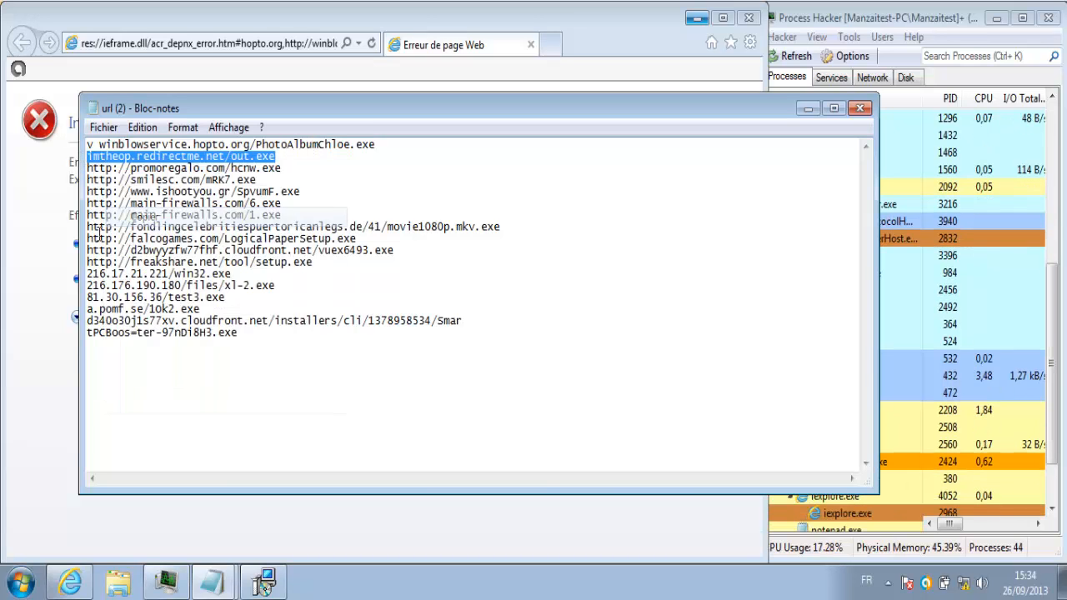
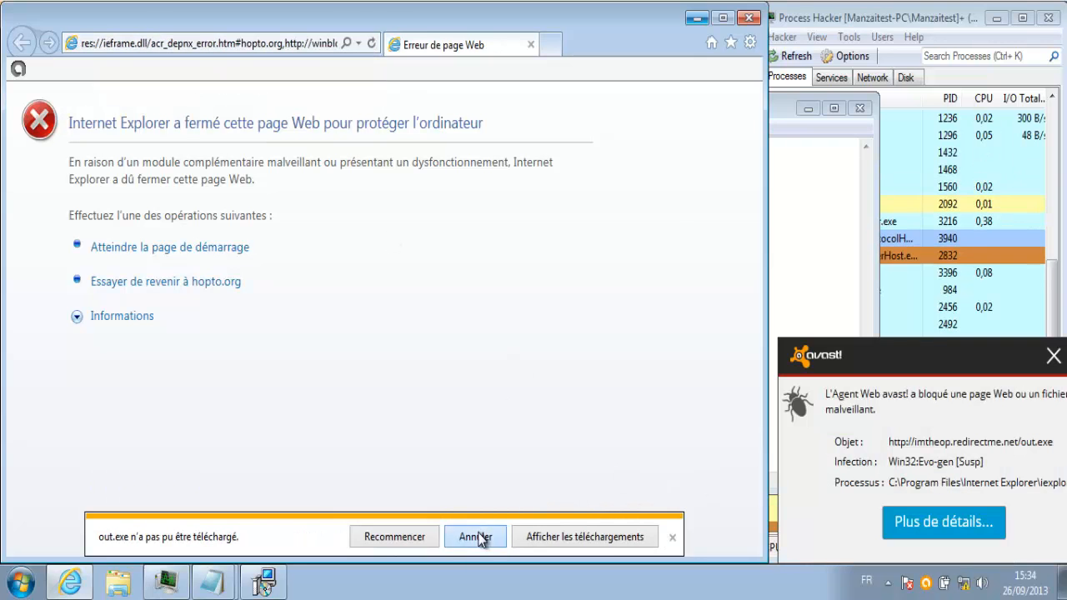
left_click(477, 536)
left_click(1053, 356)
- Mark the imtheop.redirectme.net/out.exe line in the URL list with a leading "v"
left_click(875, 329)
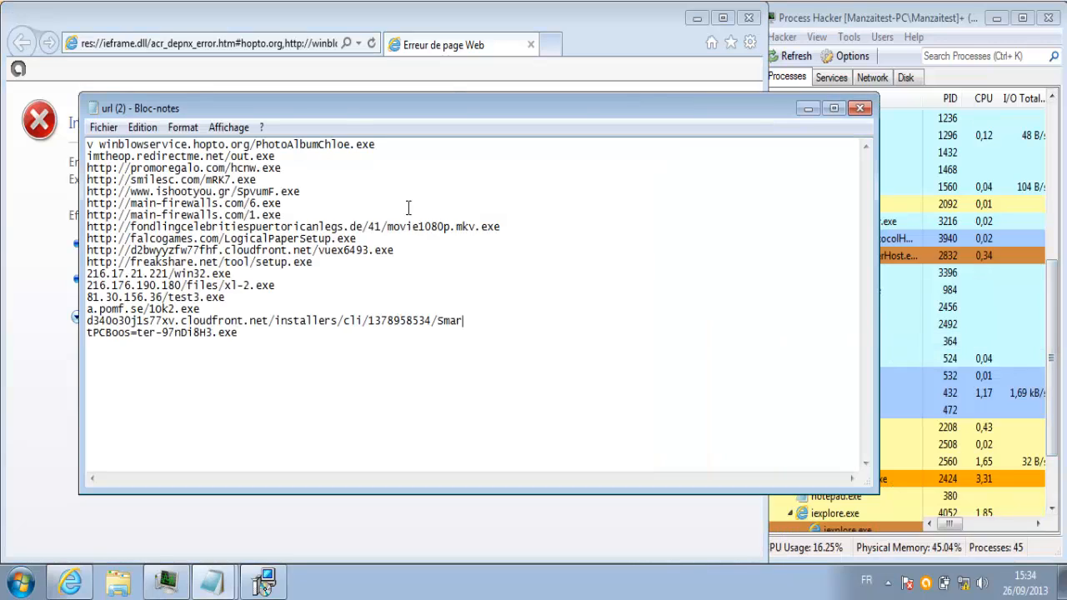
left_click(87, 158)
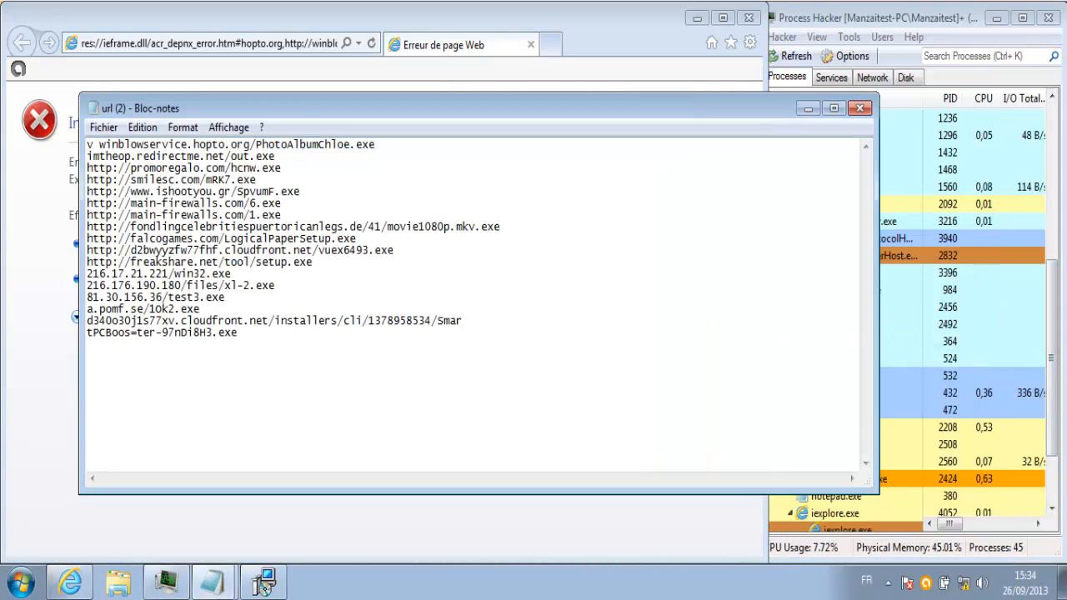
type("v")
left_click_drag(291, 167, 115, 172)
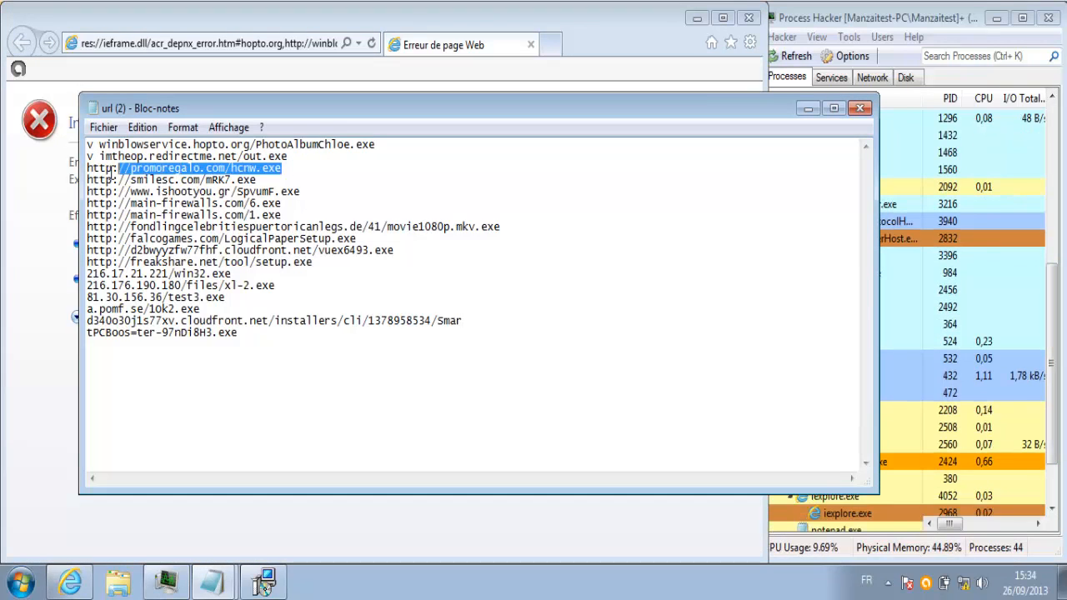
left_click(55, 179)
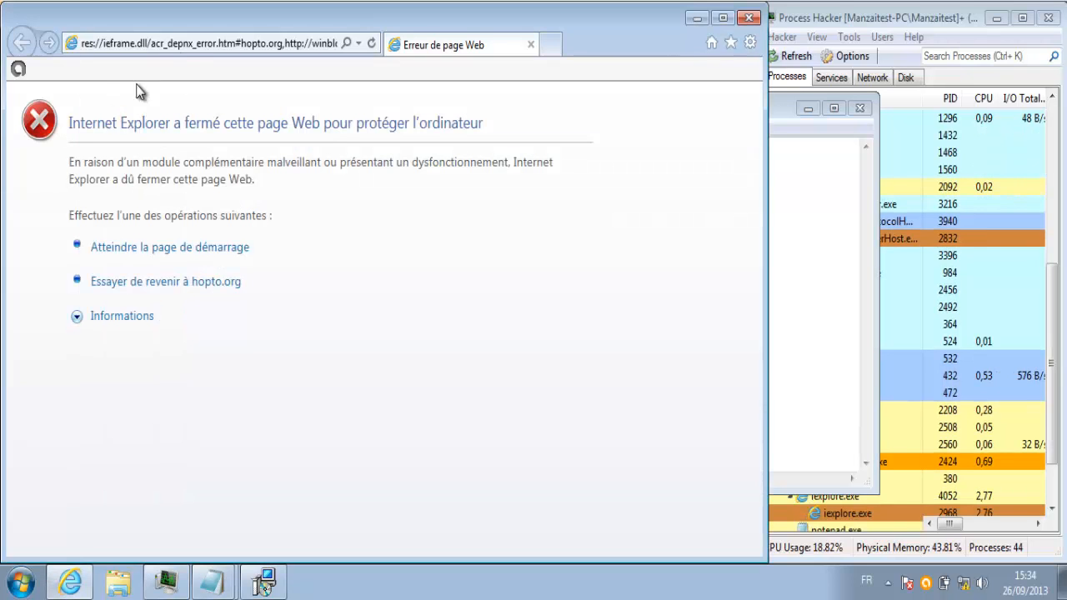
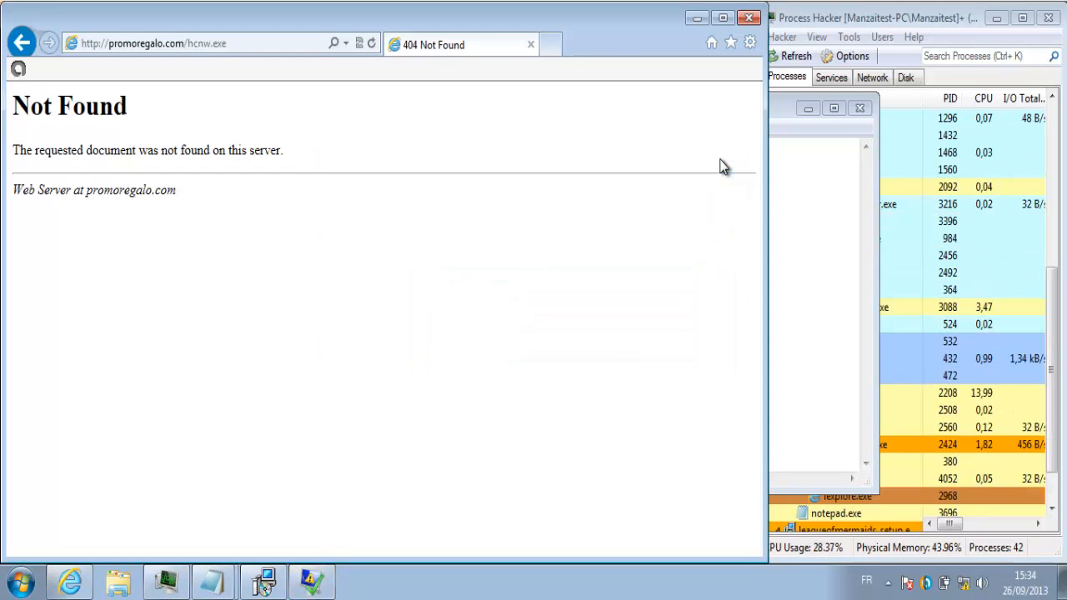
left_click(815, 195)
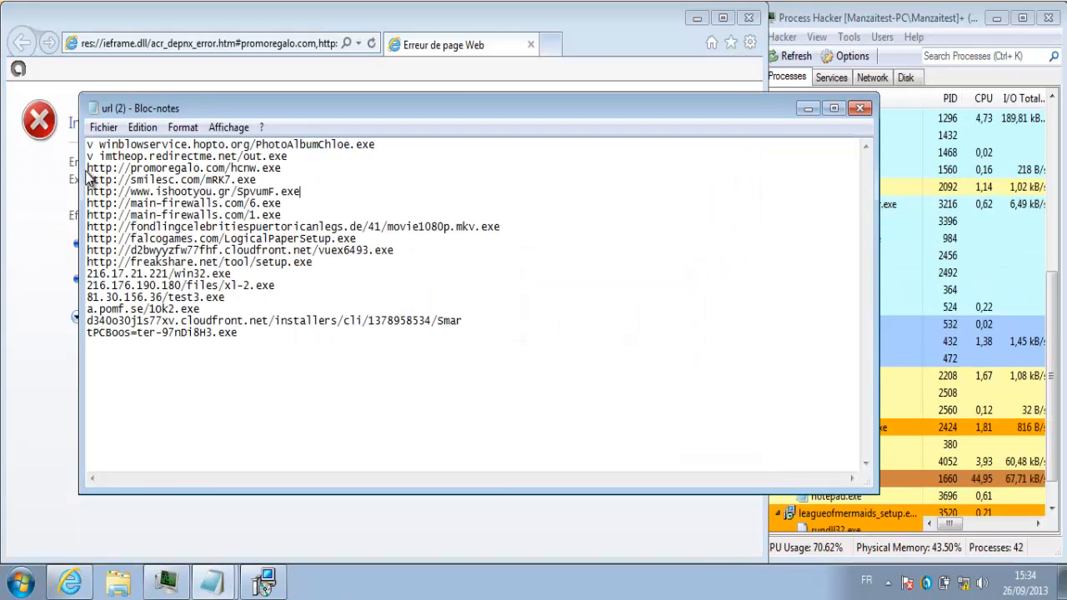
left_click(87, 168)
type("v")
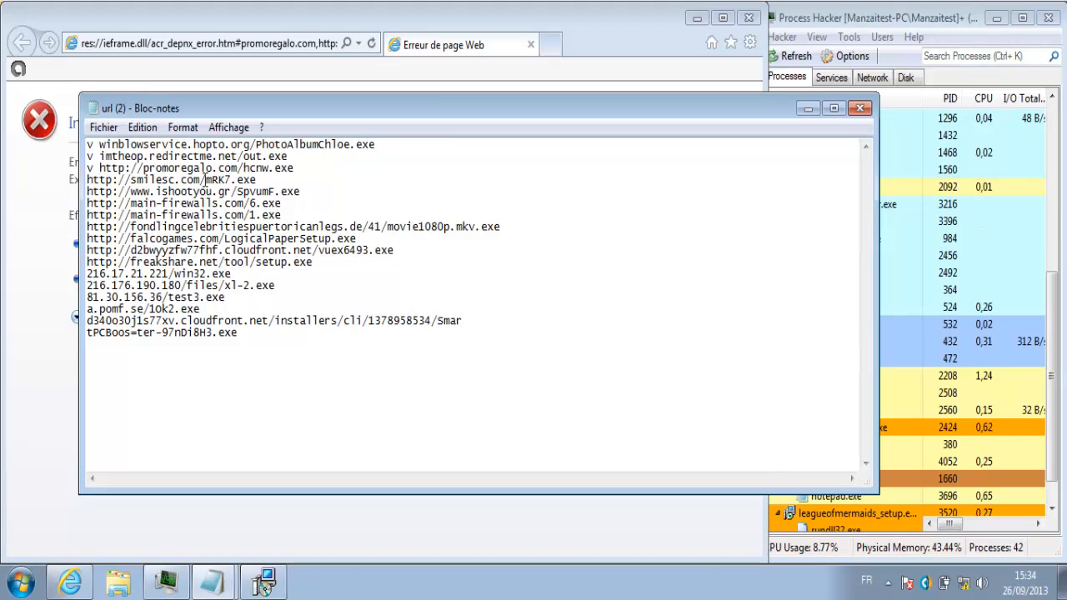
left_click_drag(256, 180, 73, 187)
key("ctrl+c")
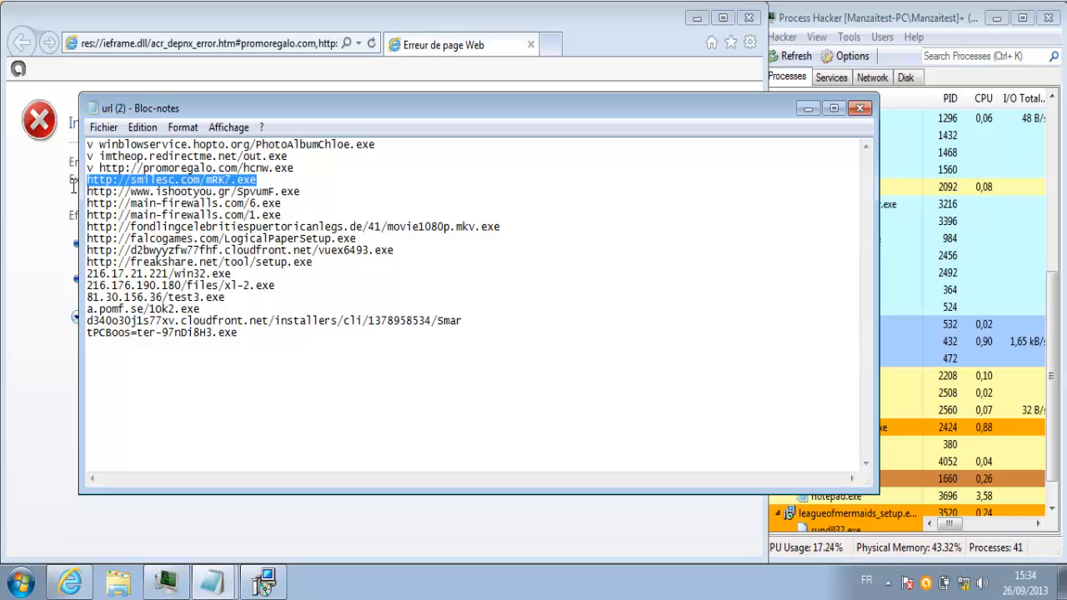
left_click(55, 191)
left_click(204, 43)
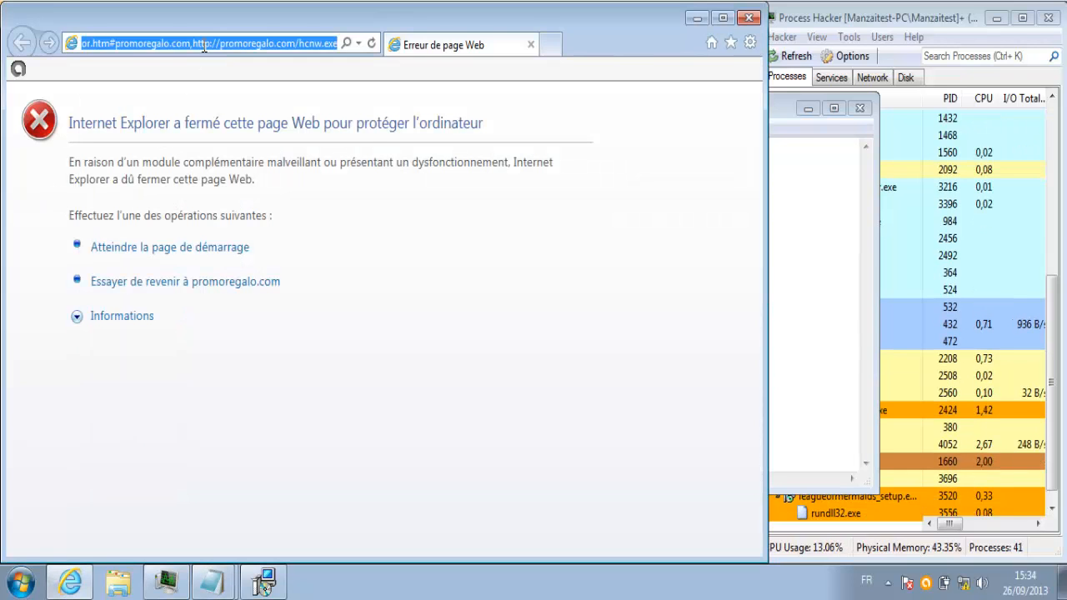
key("ctrl+v")
key("Return")
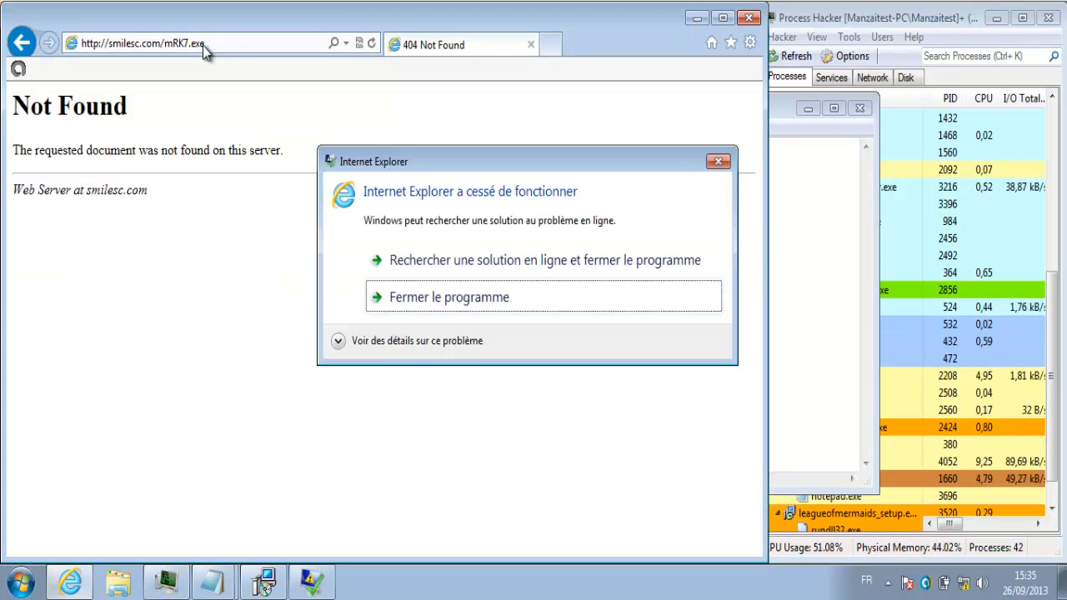
left_click(716, 161)
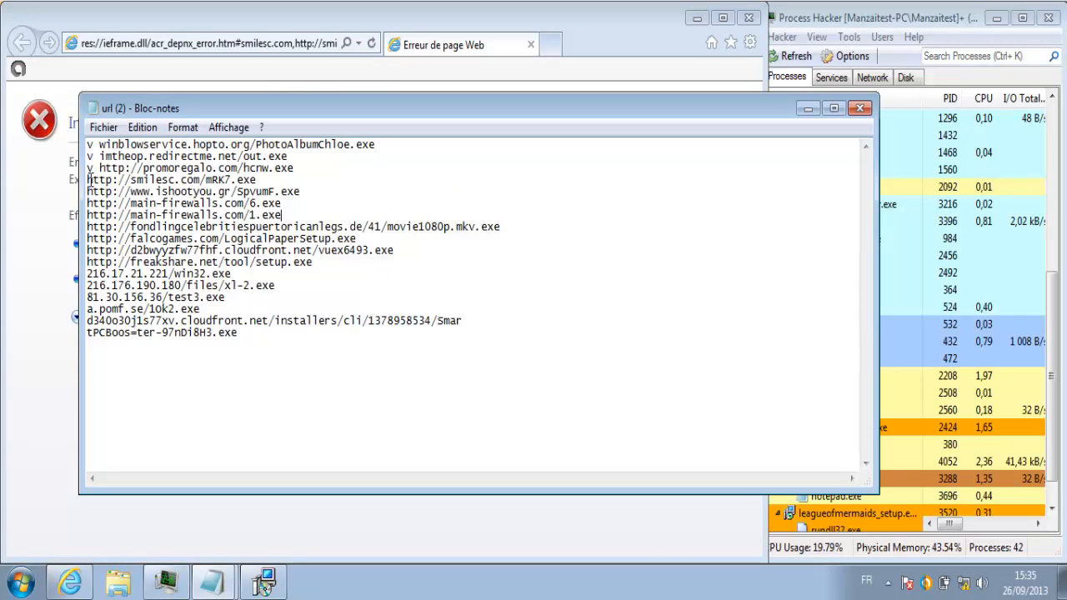
type("o")
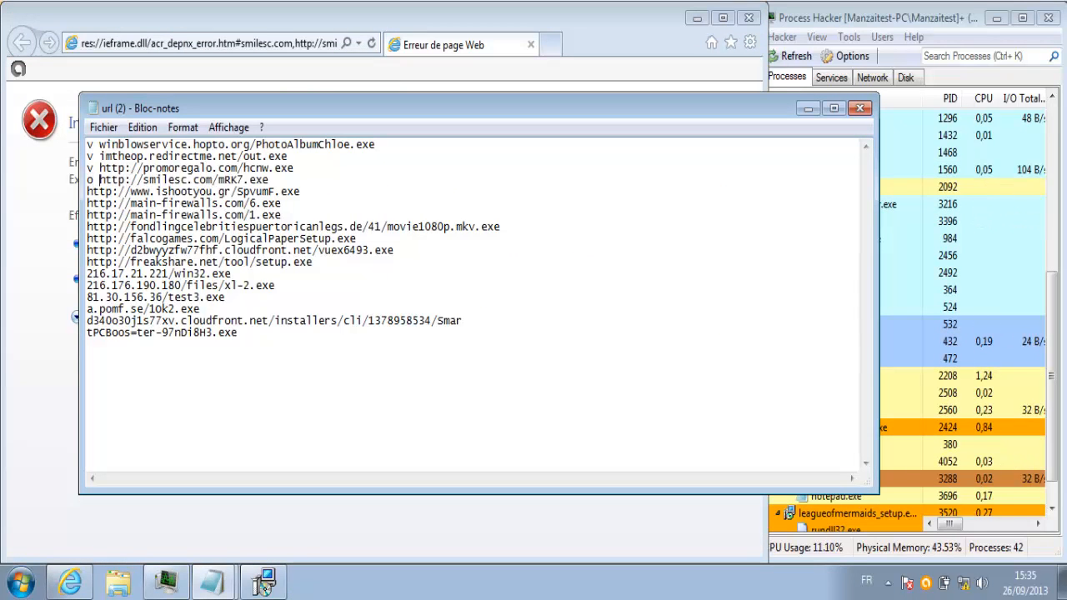
left_click_drag(303, 192, 72, 200)
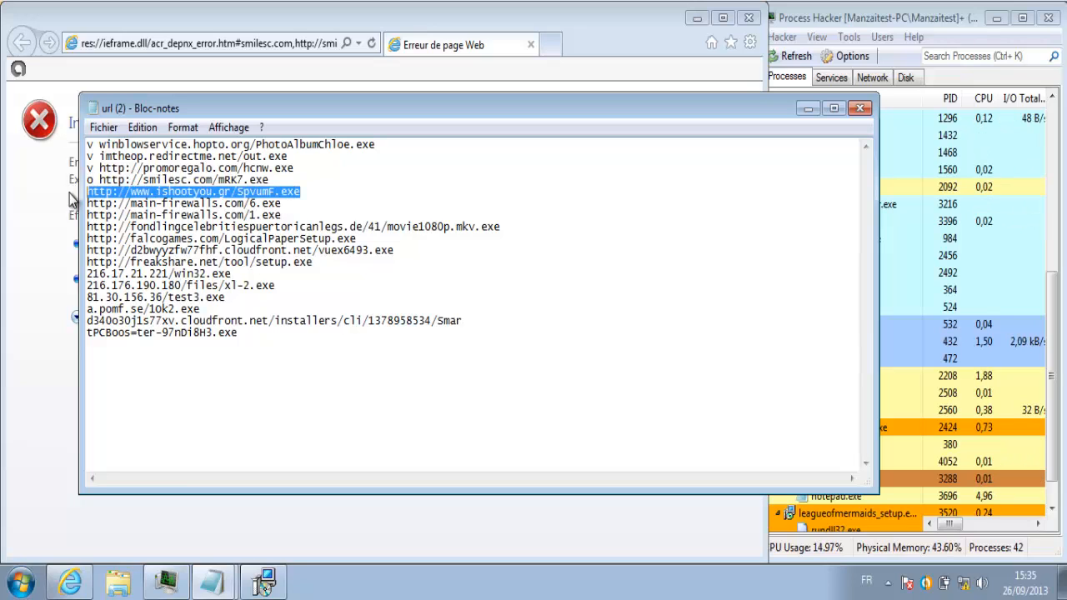
key("ctrl+c")
left_click(62, 193)
left_click(207, 44)
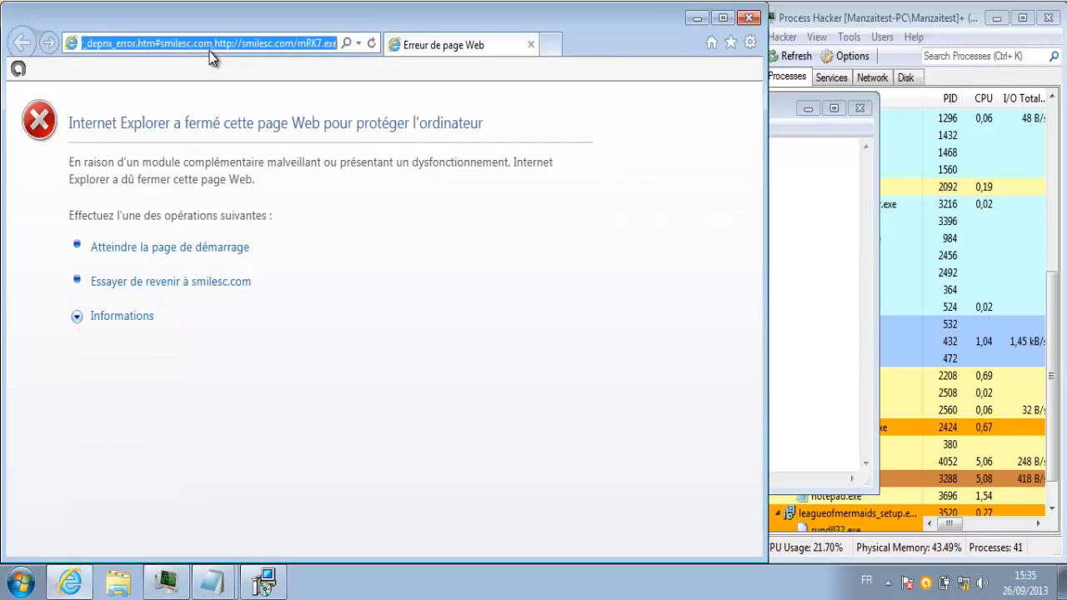
key("ctrl+v")
key("Return")
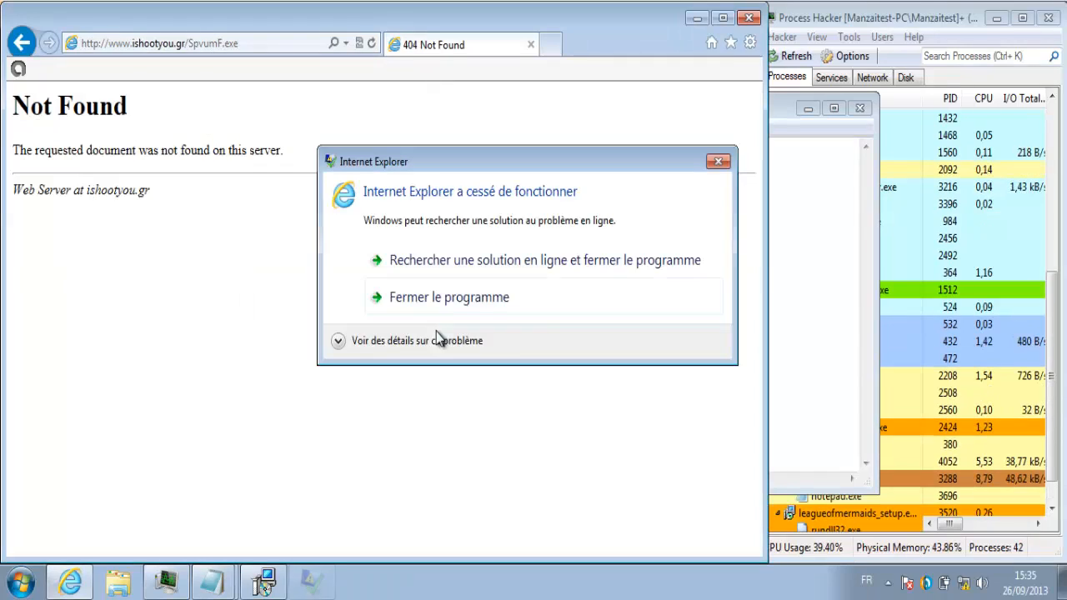
left_click(717, 162)
left_click(807, 197)
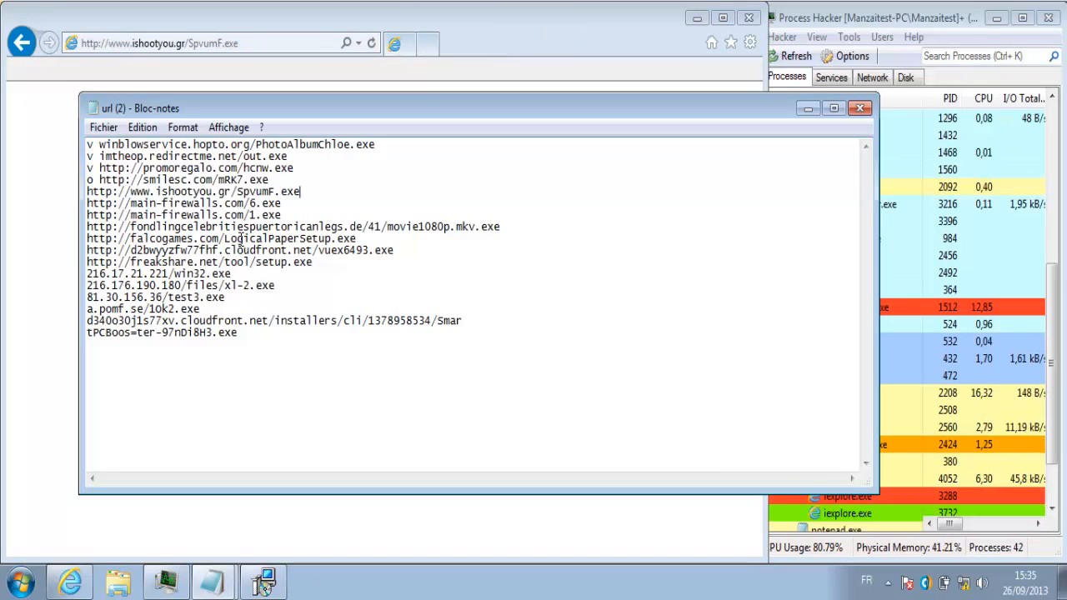
left_click(88, 193)
type("o")
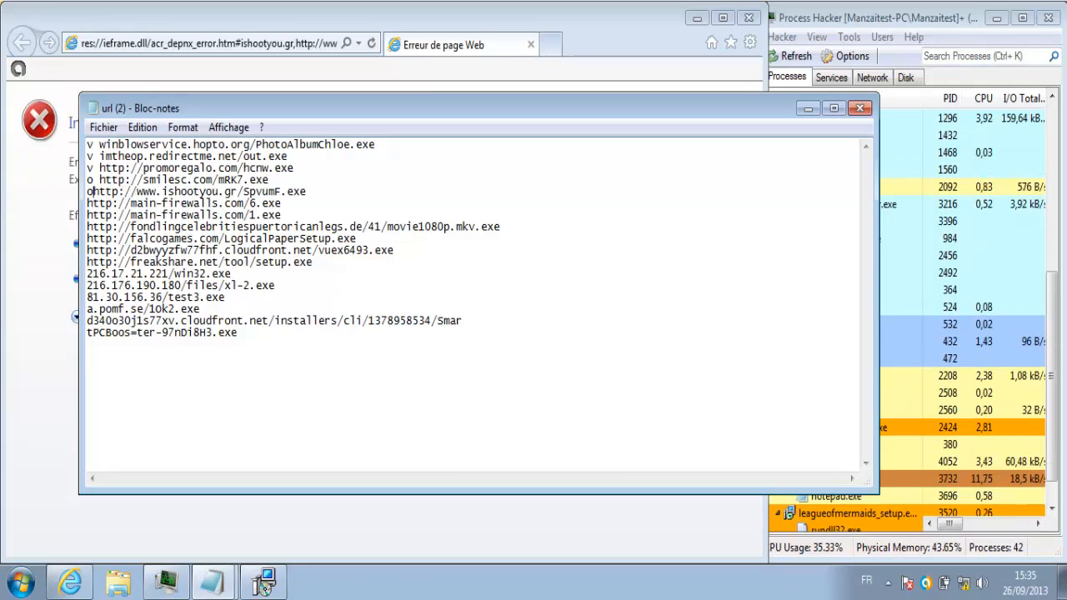
left_click_drag(284, 208, 79, 204)
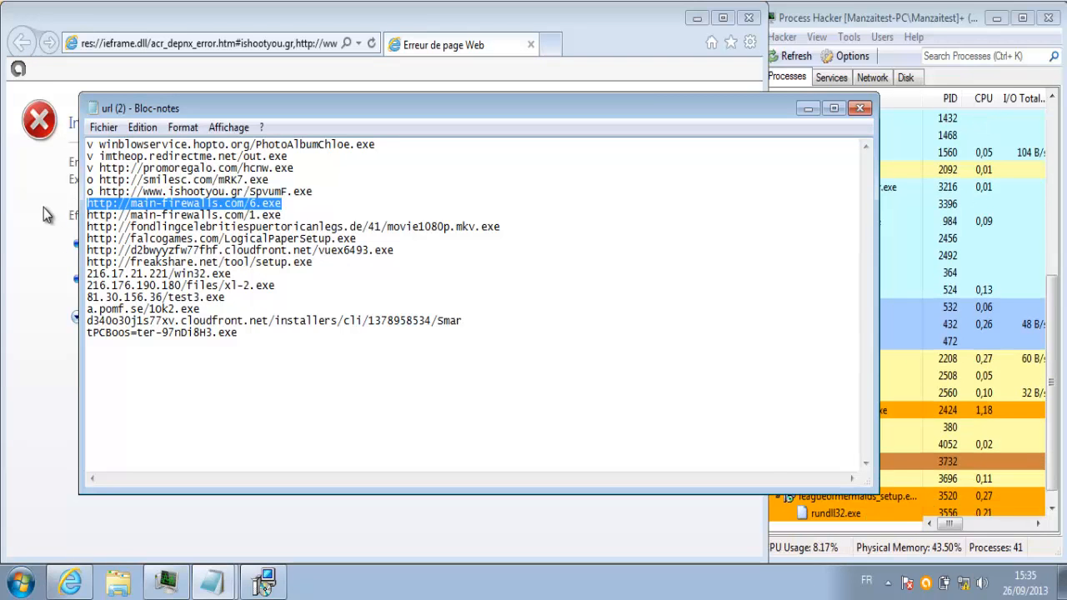
left_click(41, 206)
left_click(190, 45)
key("ctrl+v")
key("Return")
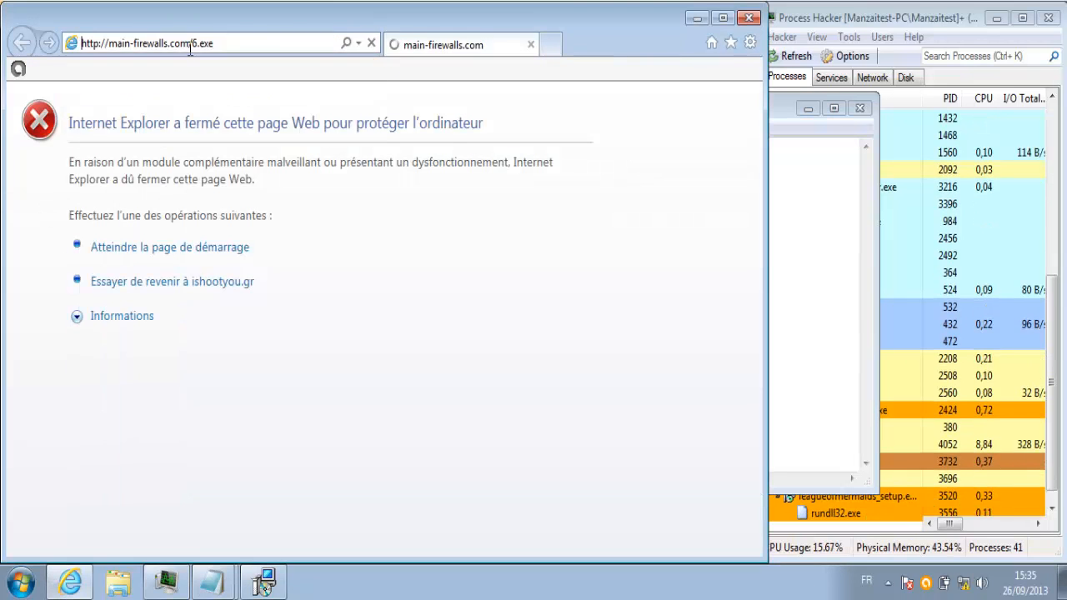
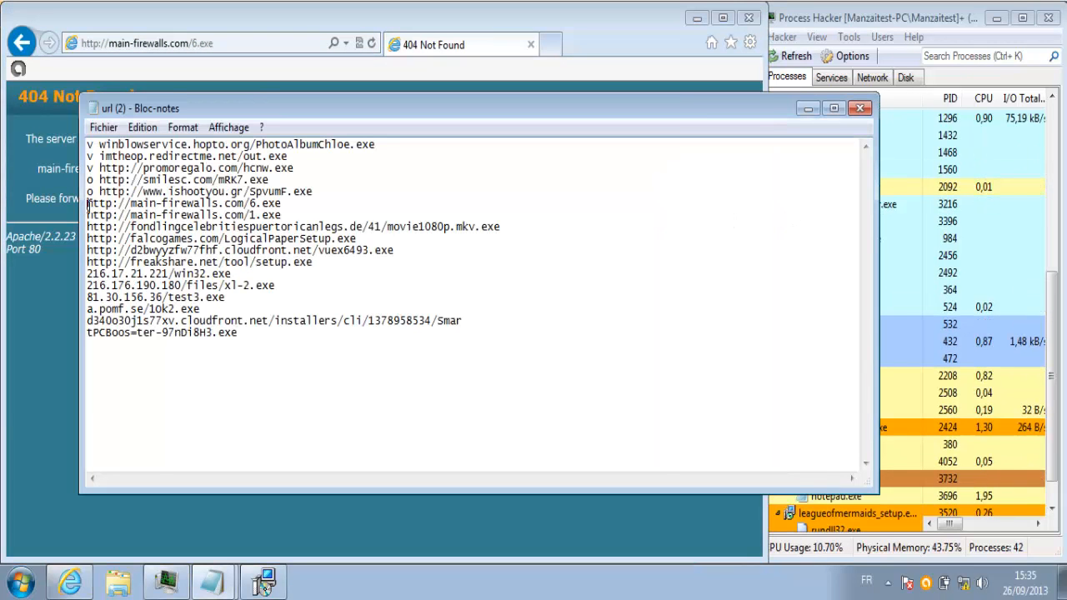
- Mark the main-firewalls.com/6.exe line in the URL list with a leading "o"
left_click(88, 204)
type("o")
- Mark the main-firewalls.com/1.exe line in the URL list with a leading "o"
left_click(89, 215)
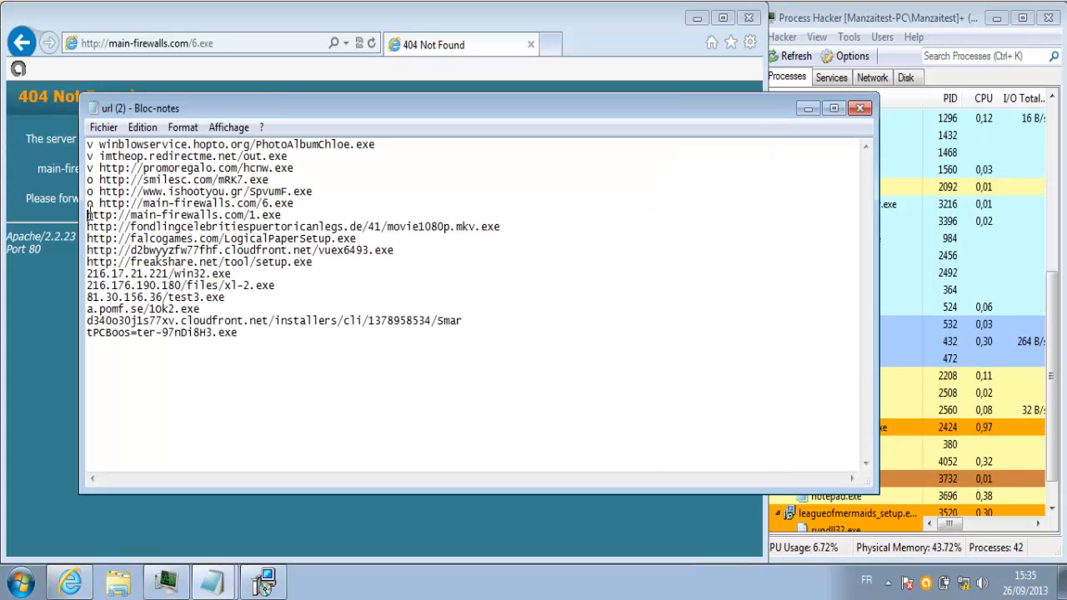
type("o")
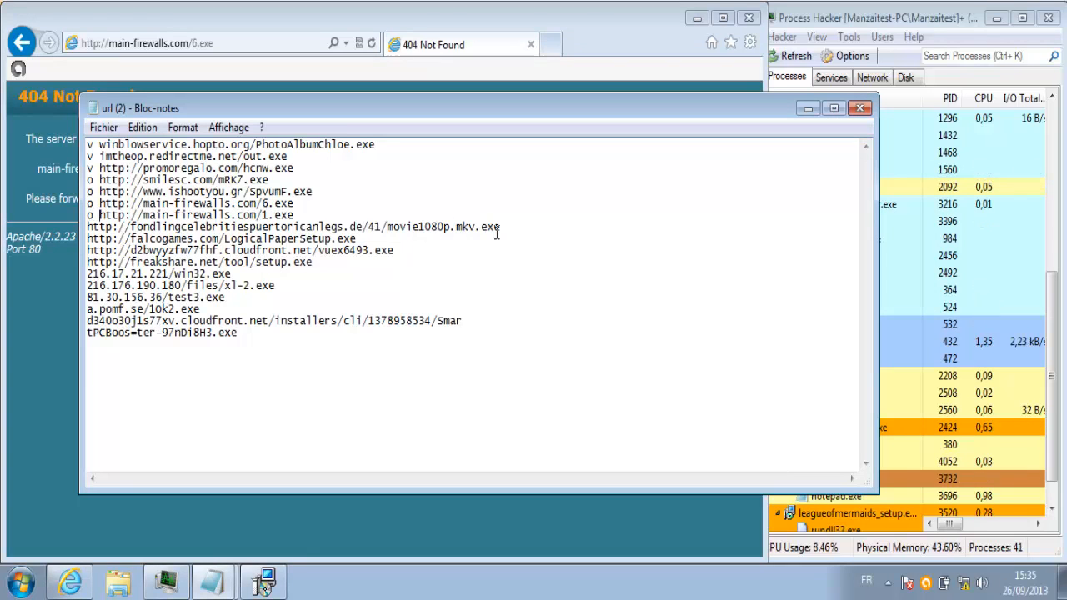
key("shift+Home")
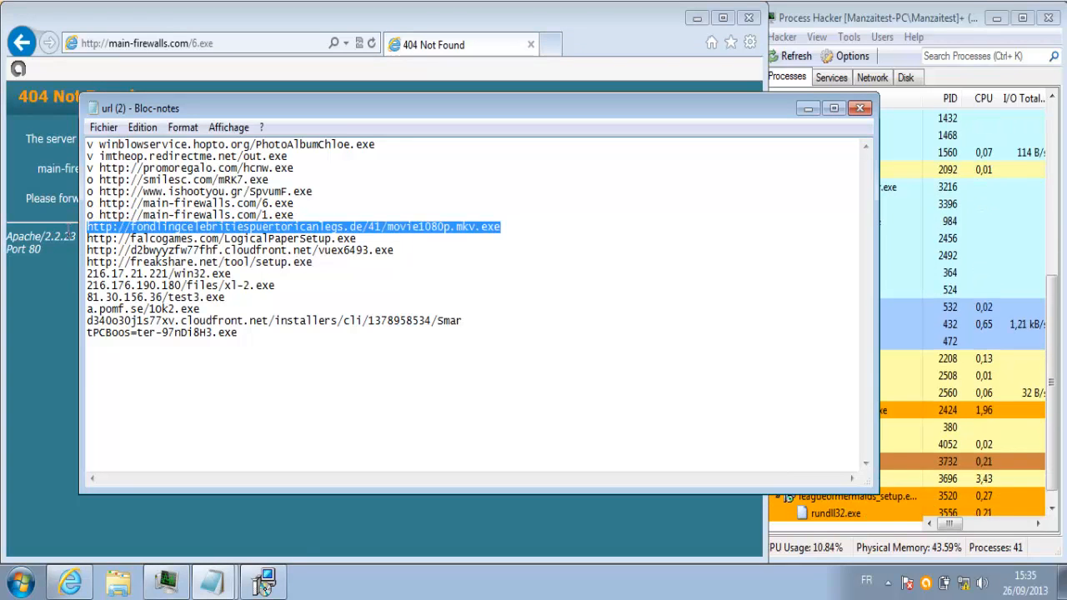
key("ctrl+c")
left_click(59, 266)
left_click(195, 42)
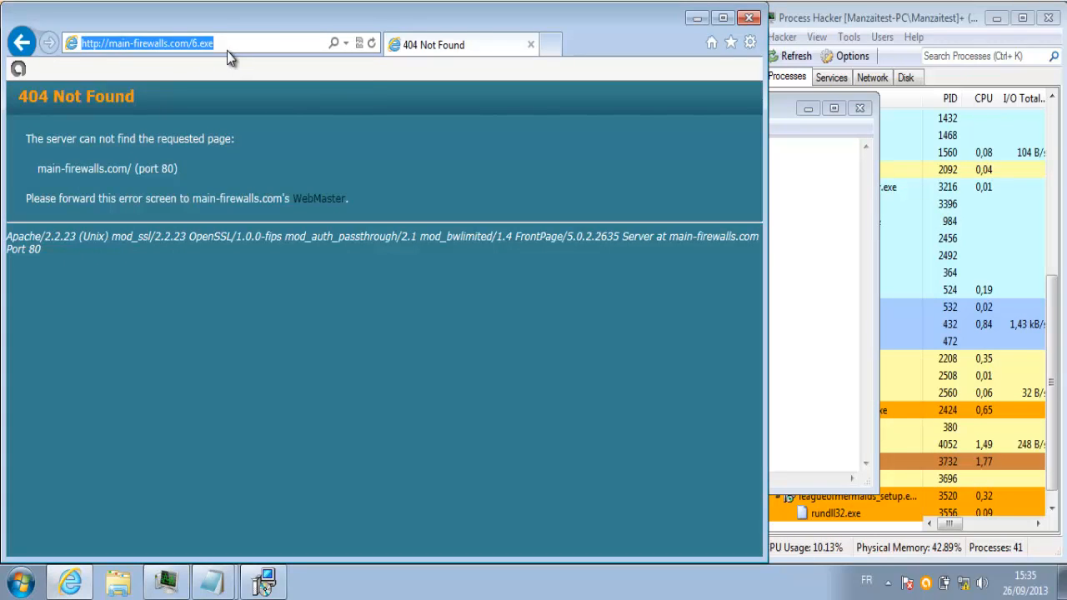
key("ctrl+v")
key("Return")
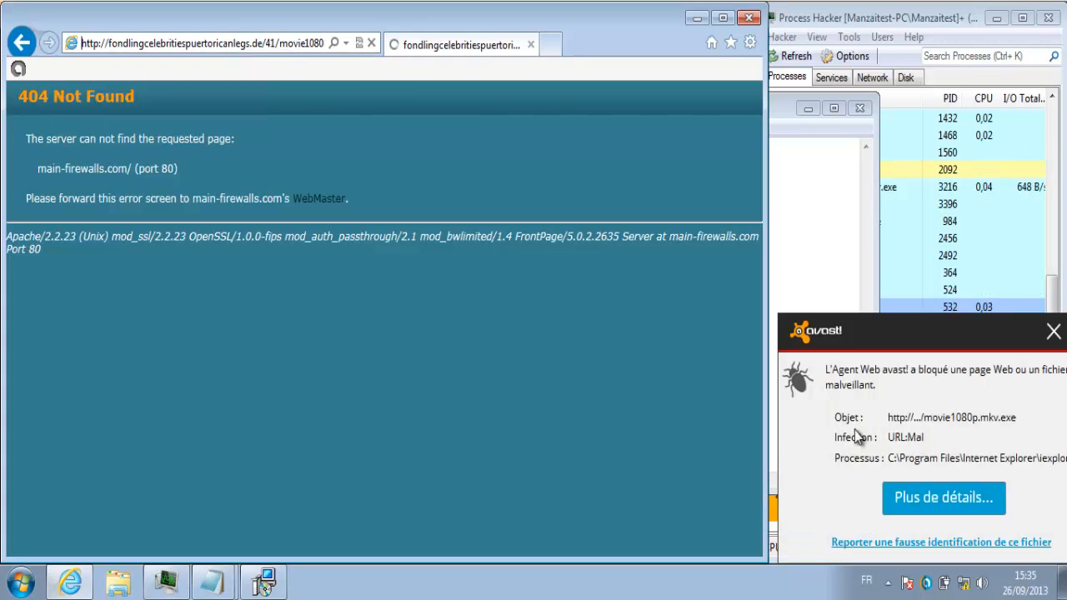
- Mark the movie1080p.mkv.exe line in the URL list with a leading "v"
left_click(817, 267)
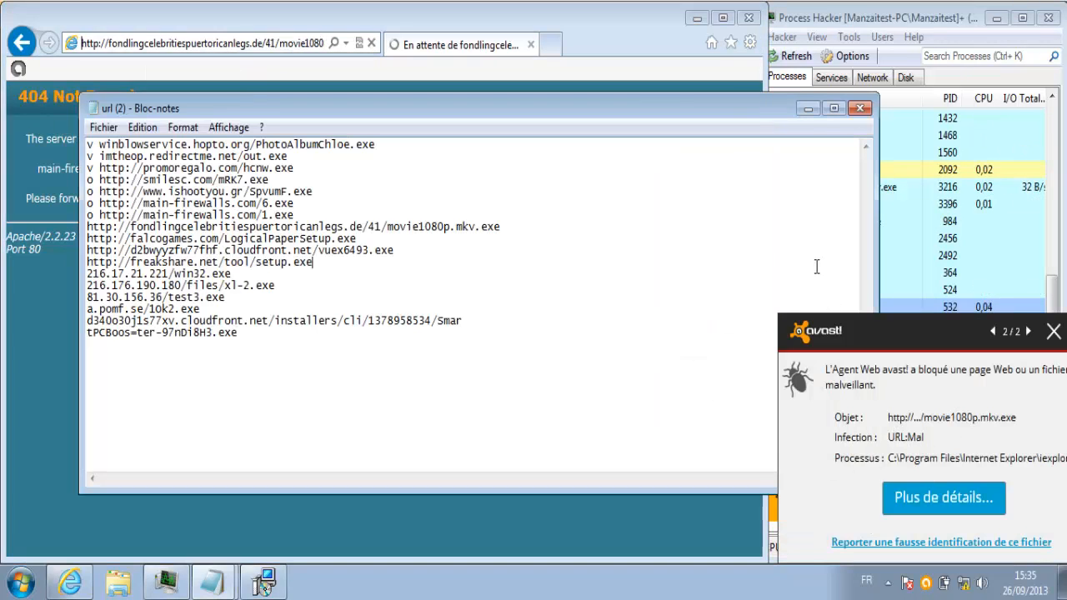
left_click(86, 225)
type("o")
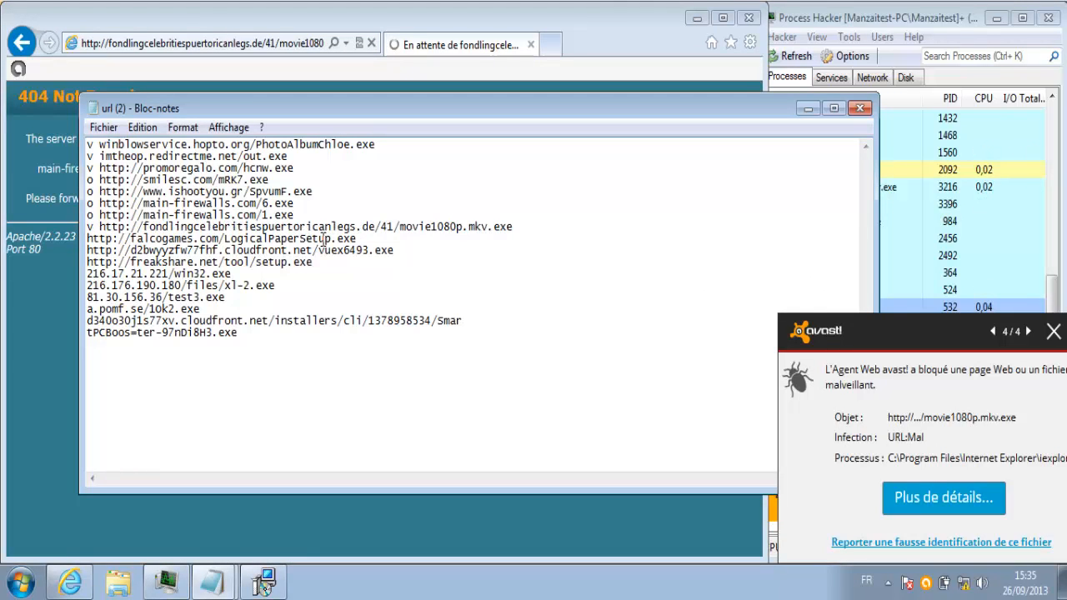
left_click_drag(371, 240, 65, 238)
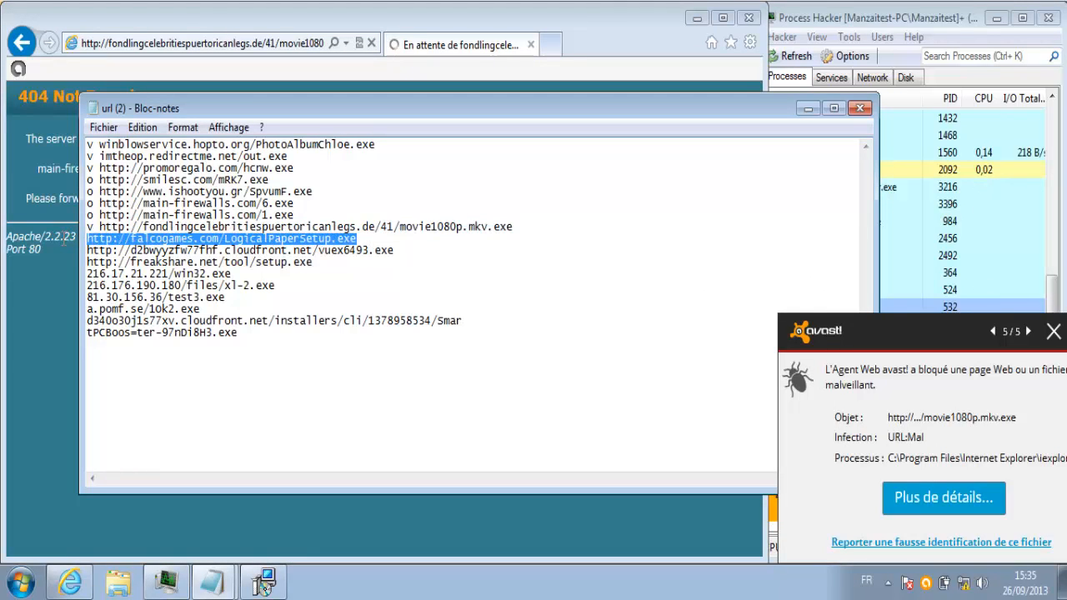
left_click(65, 265)
left_click(236, 48)
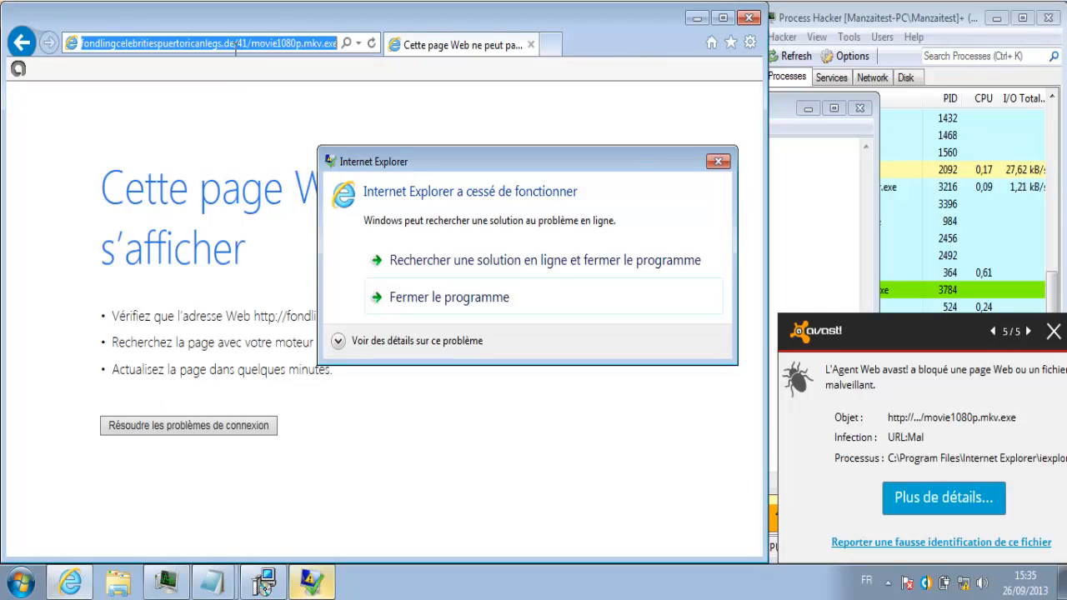
left_click(720, 162)
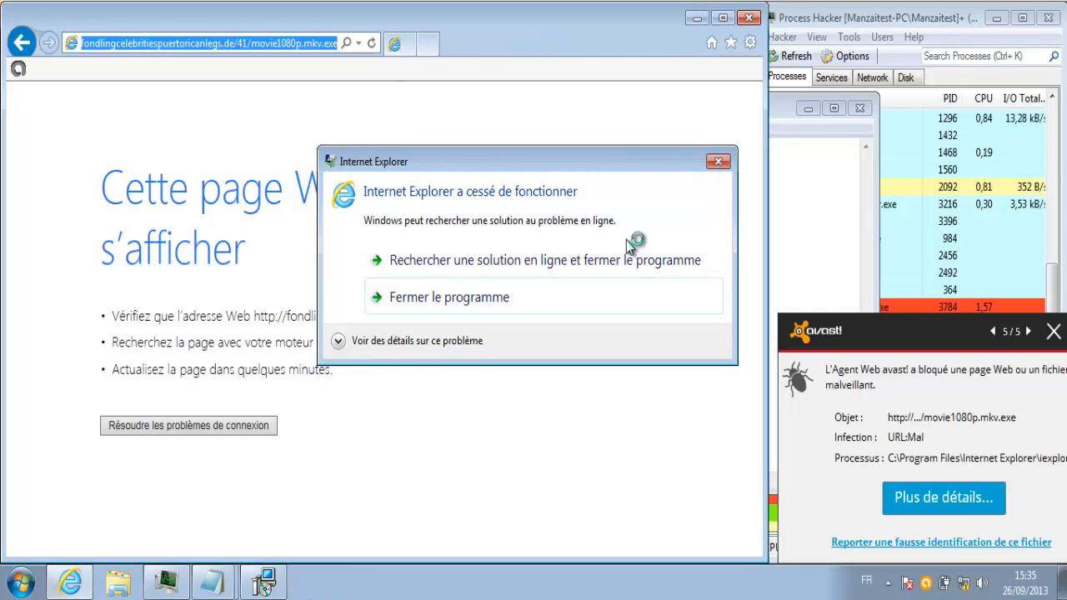
left_click(273, 43)
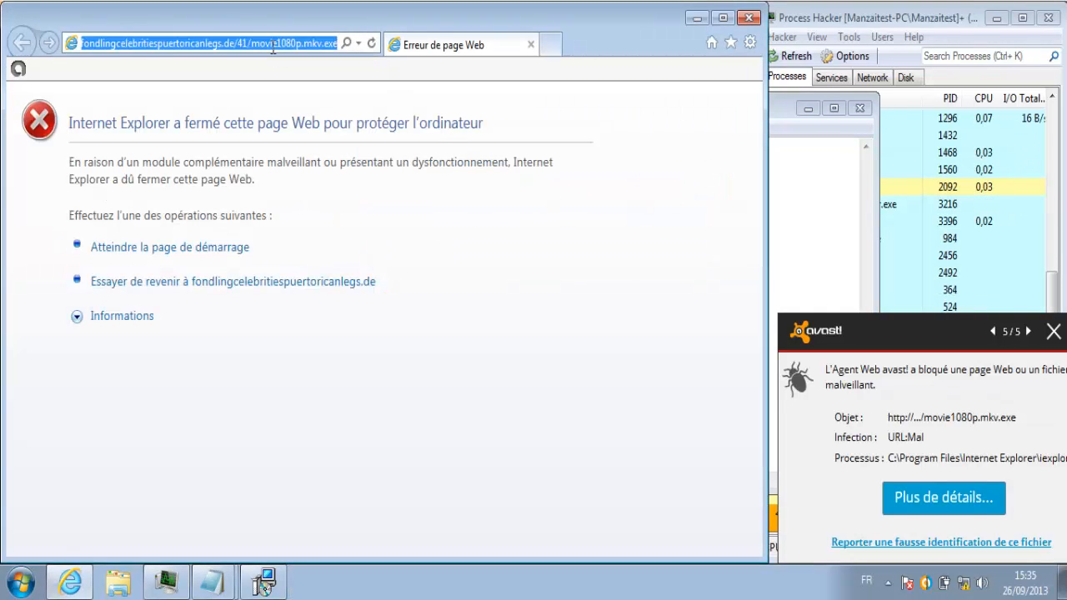
key("ctrl+v")
key("Return")
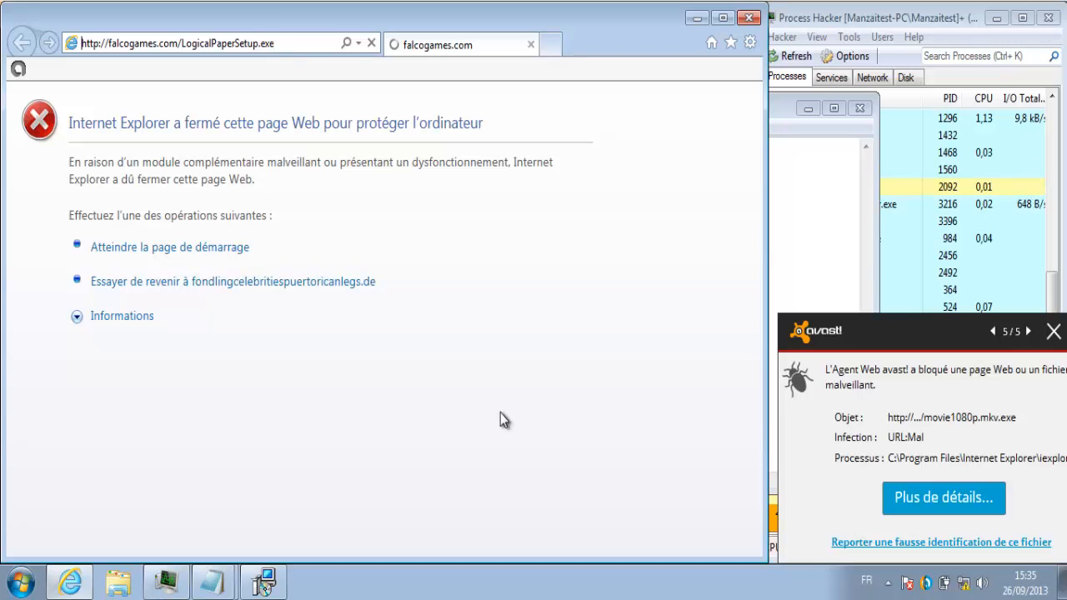
- Close the avast alert and cancel the LogicalPaperSetup.exe download
left_click(992, 333)
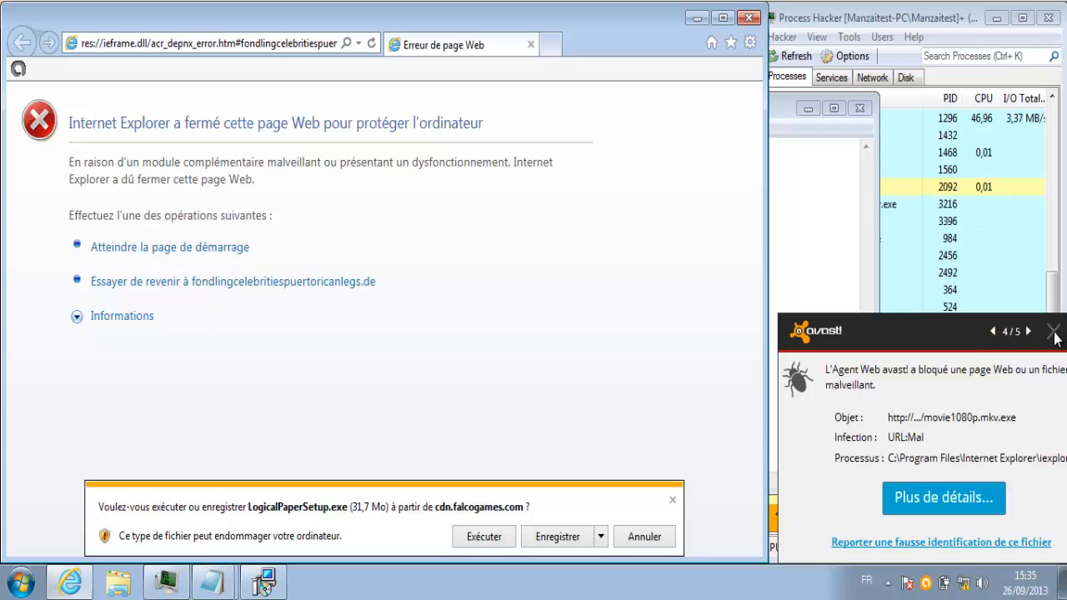
left_click(1054, 332)
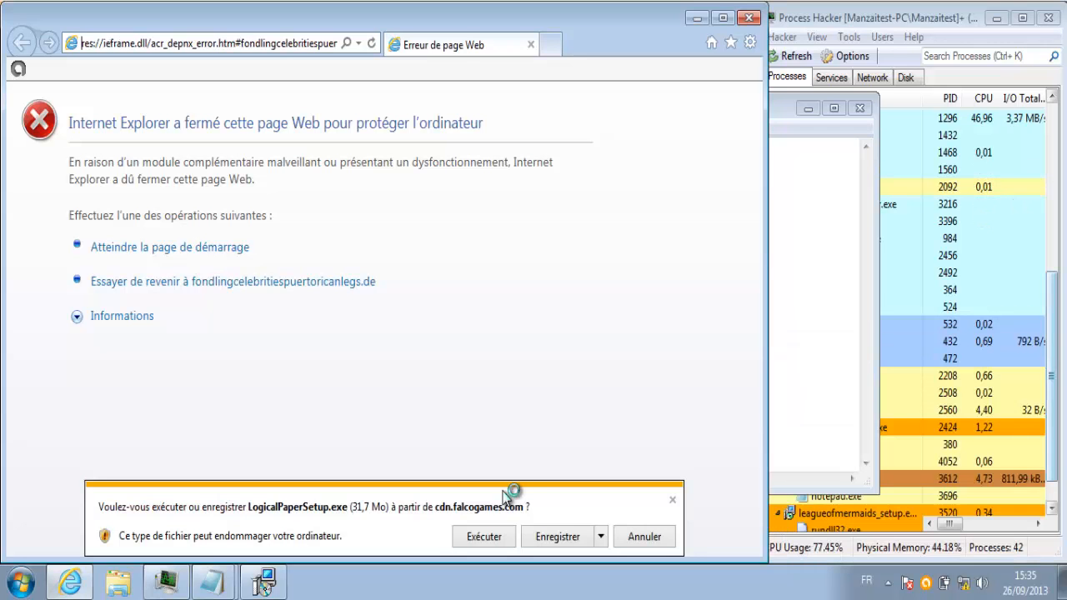
left_click(644, 537)
- Delete the falcogames.com/LogicalPaperSetup.exe line from the URL list
left_click(779, 387)
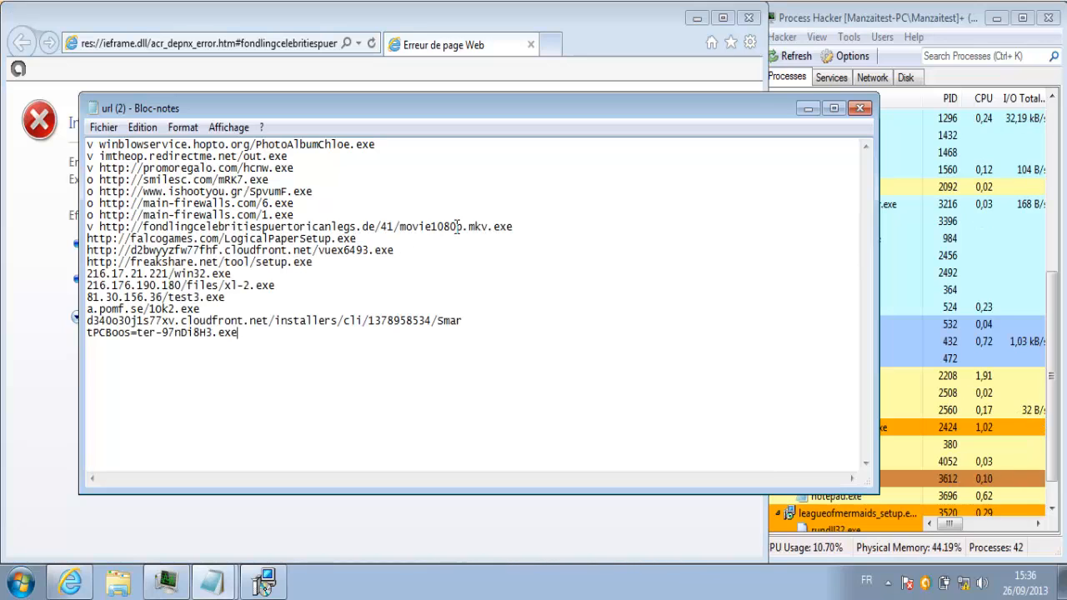
left_click_drag(373, 238, 57, 239)
key("Delete")
key("Delete")
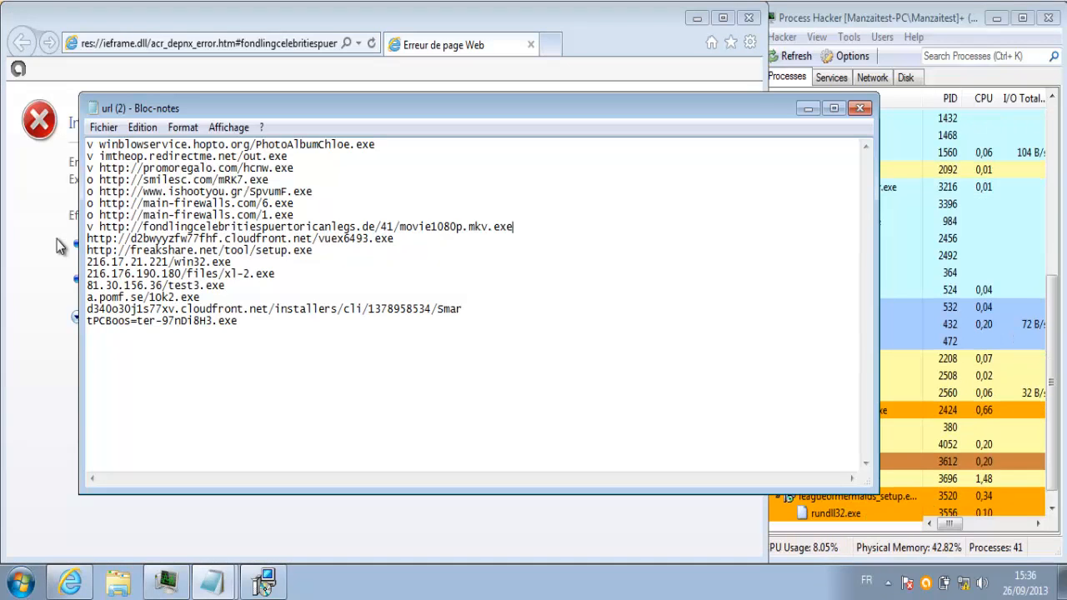
left_click_drag(360, 250, 87, 250)
left_click_drag(393, 238, 76, 236)
key("ctrl+c")
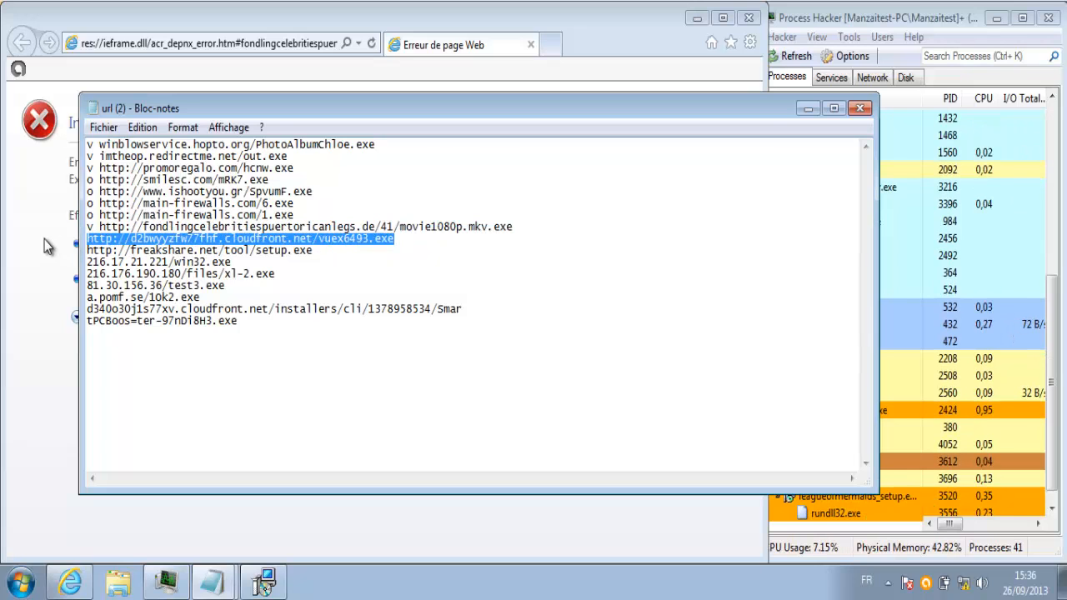
left_click(42, 237)
left_click(189, 46)
key("ctrl+v")
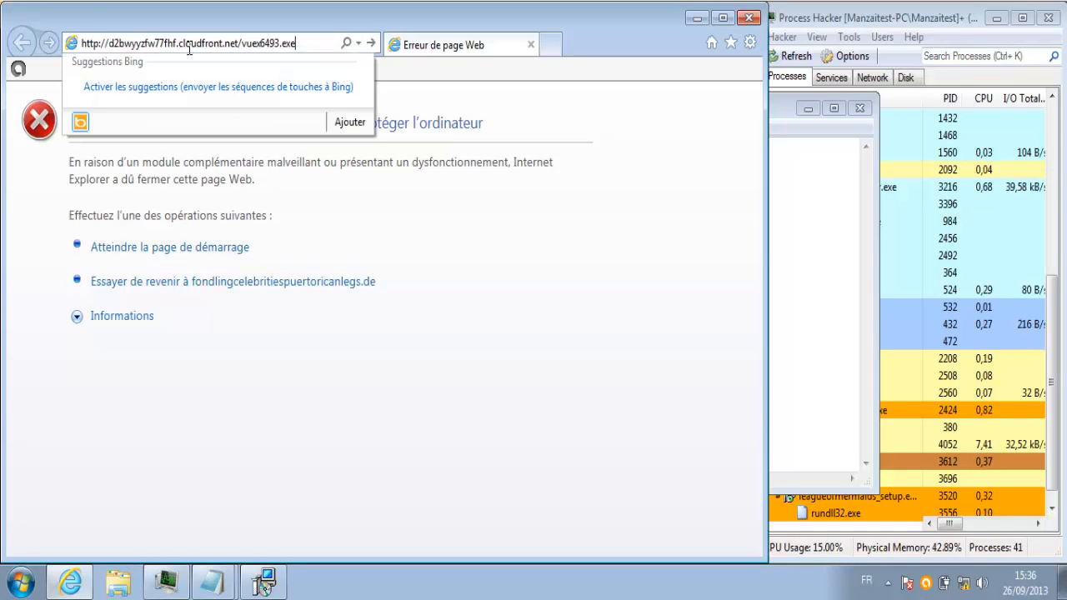
key("Return")
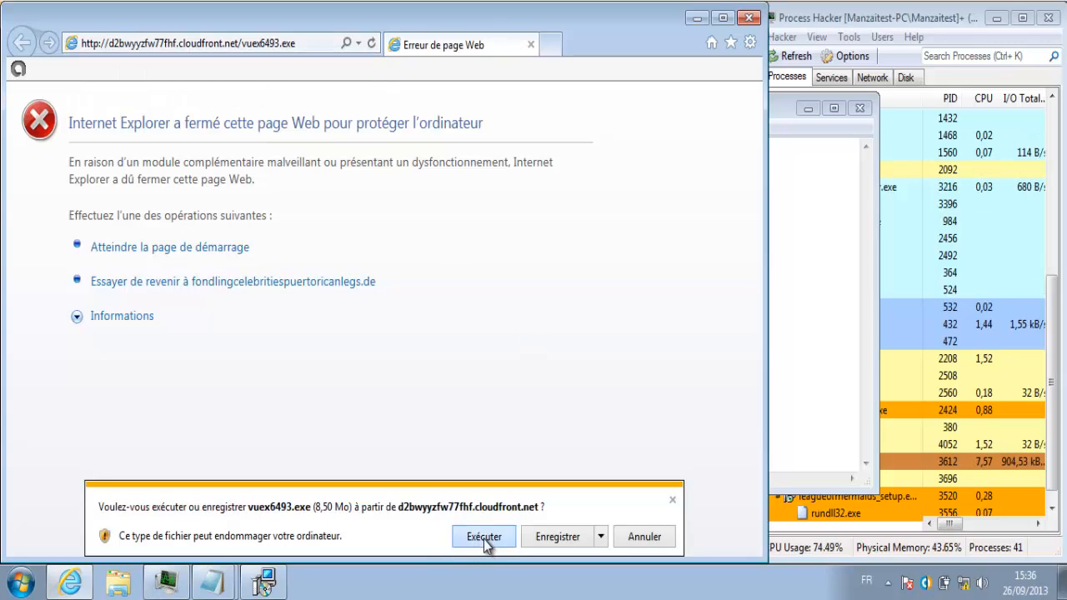
- Run vuex6493.exe, allow the VueScan Installer to make changes, and dismiss the installer's message
left_click(483, 537)
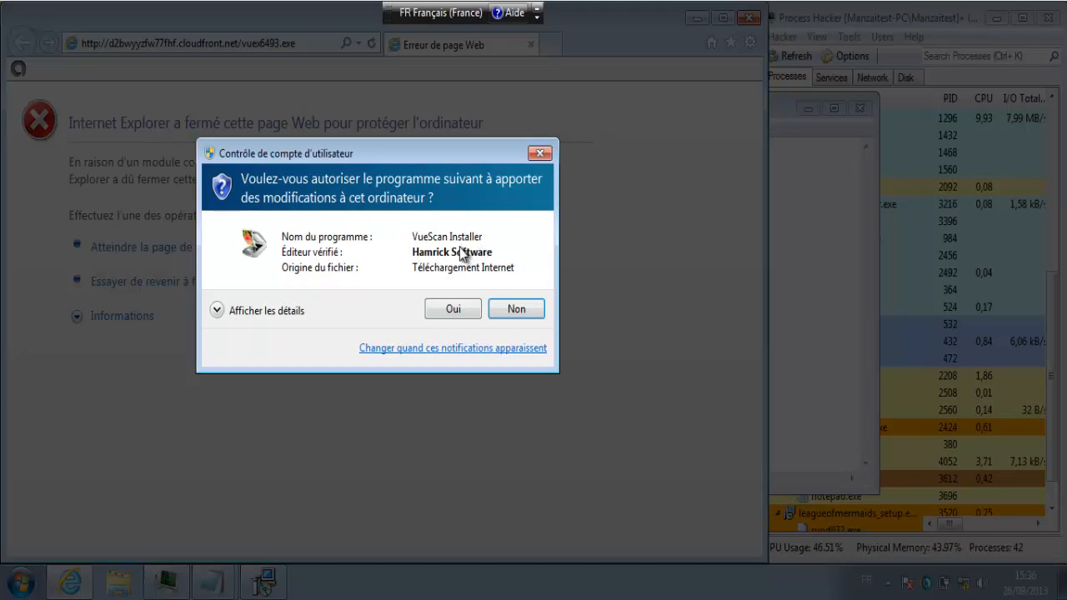
left_click(452, 309)
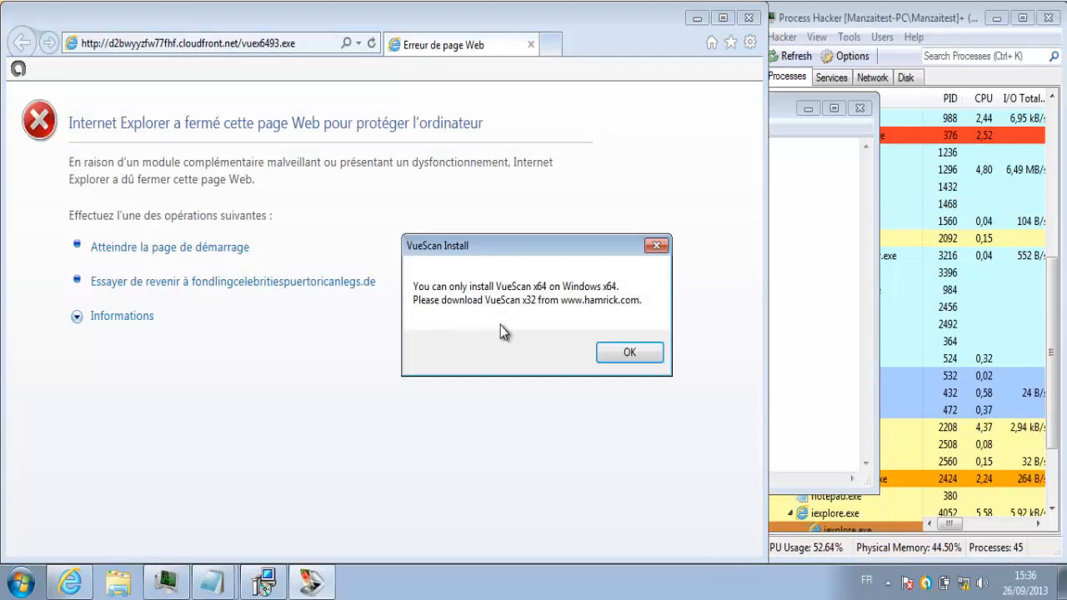
left_click(616, 352)
- Delete the cloudfront.net/vuex6493.exe line from the URL list
left_click(811, 292)
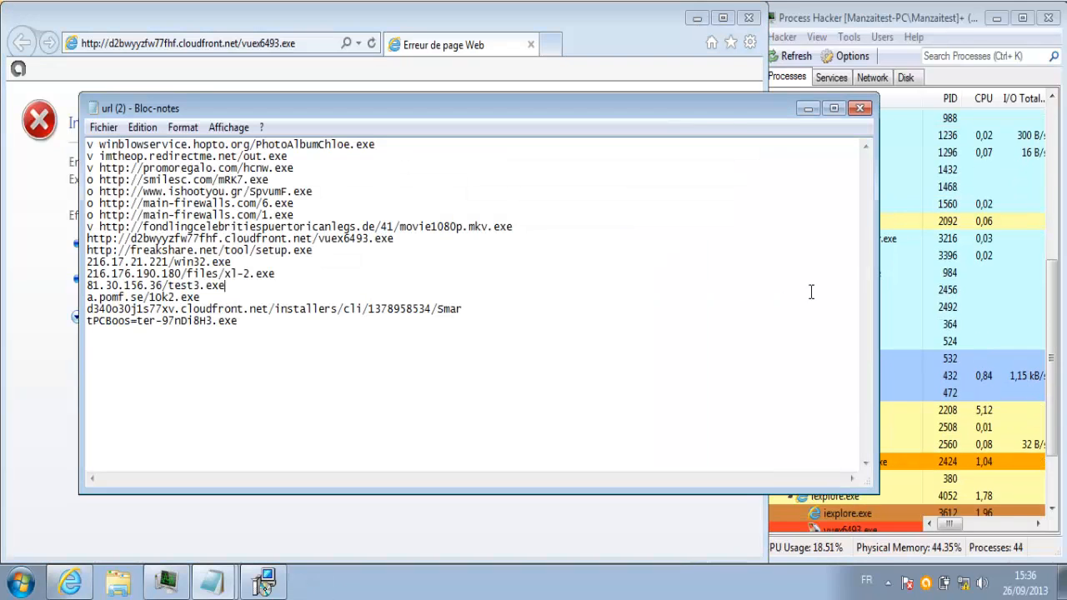
left_click_drag(398, 239, 42, 235)
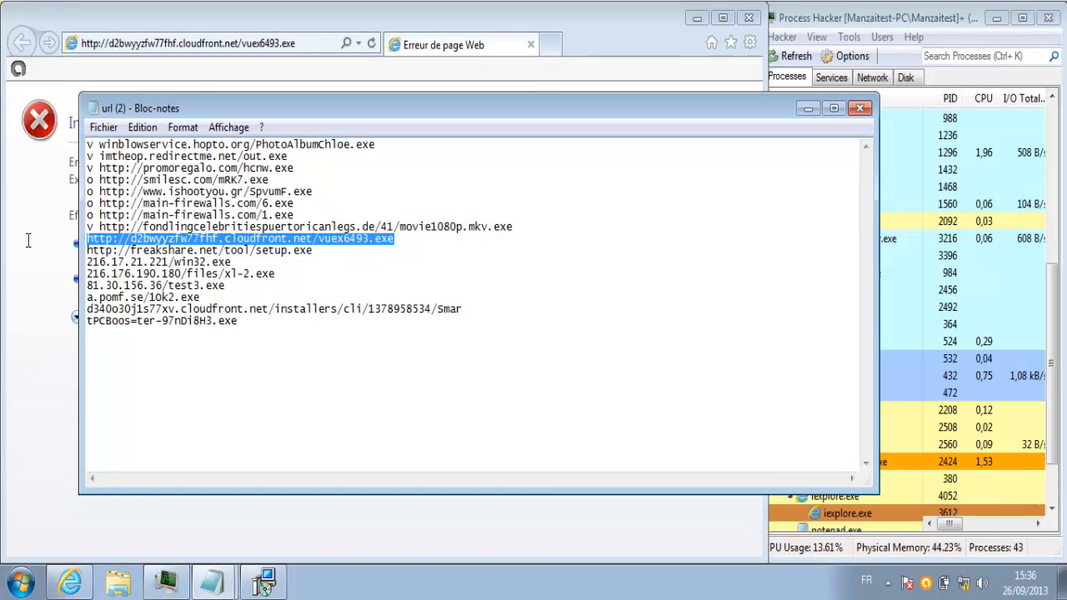
key("Delete")
key("Delete")
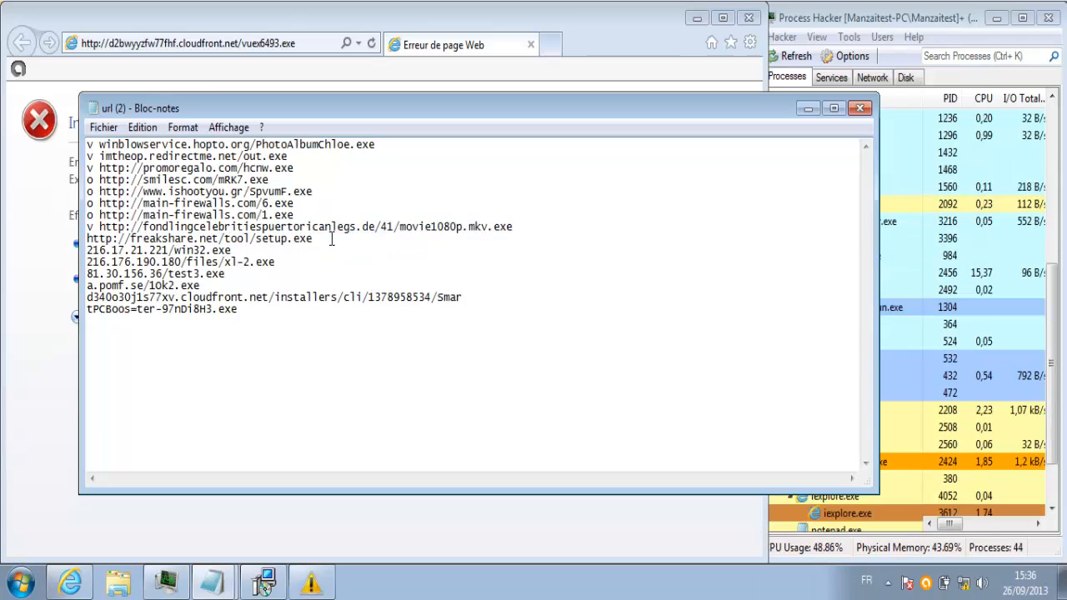
- Copy the freakshare.net address from the URL list up to "setup.ex"
left_click_drag(53, 250, 58, 240)
key("ctrl+c")
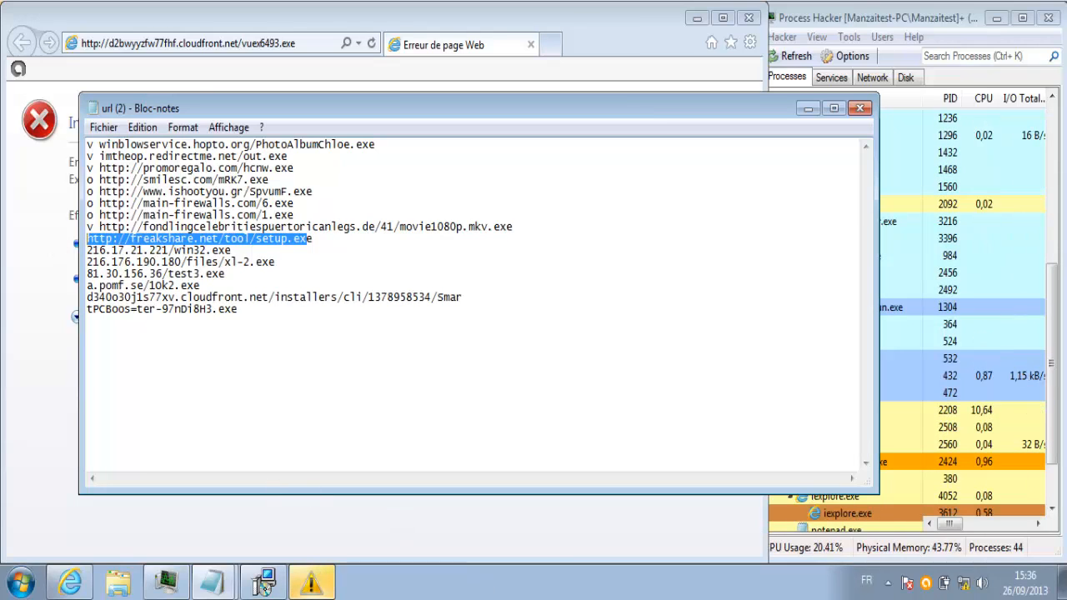
left_click(310, 583)
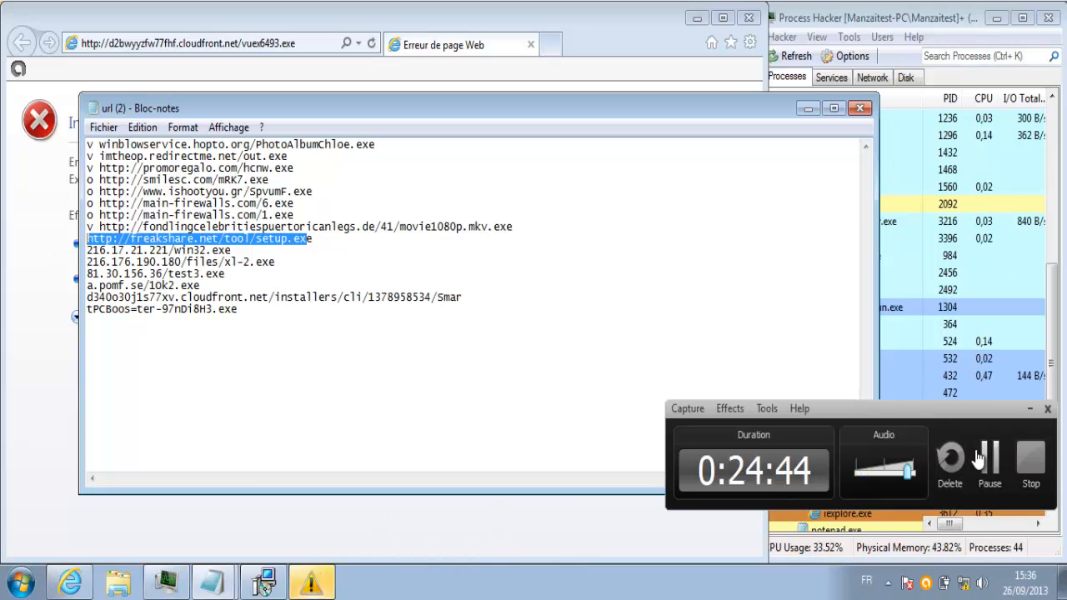
left_click(990, 459)
- Try to load the copied freakshare address ending in "setup.ex" in the browser and close the crash dialog
left_click(649, 522)
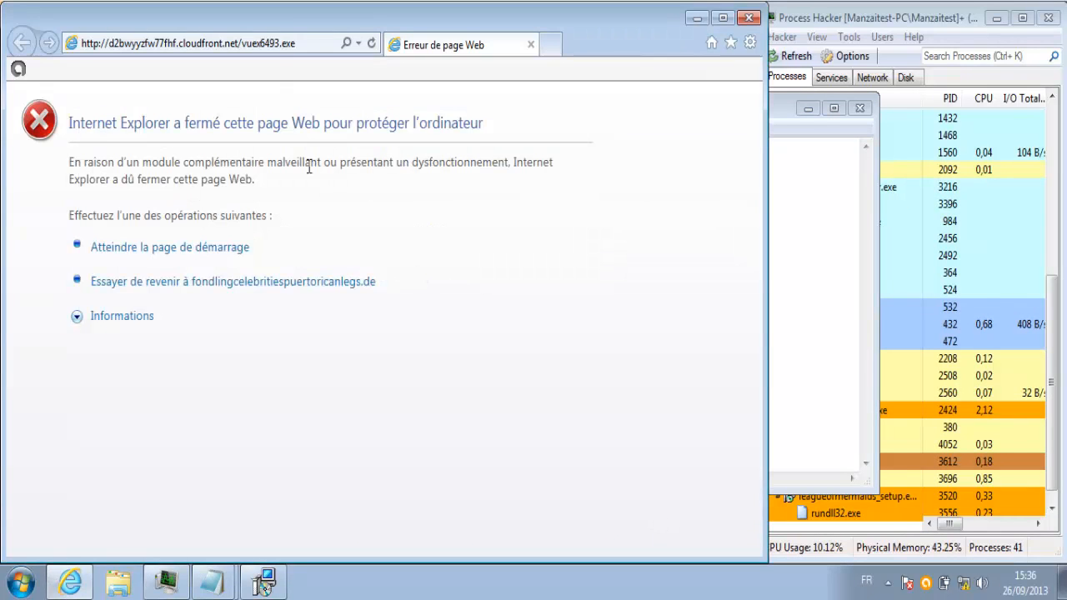
left_click(266, 50)
type("http://freakshare.com/tool/setup.ex")
key("Return")
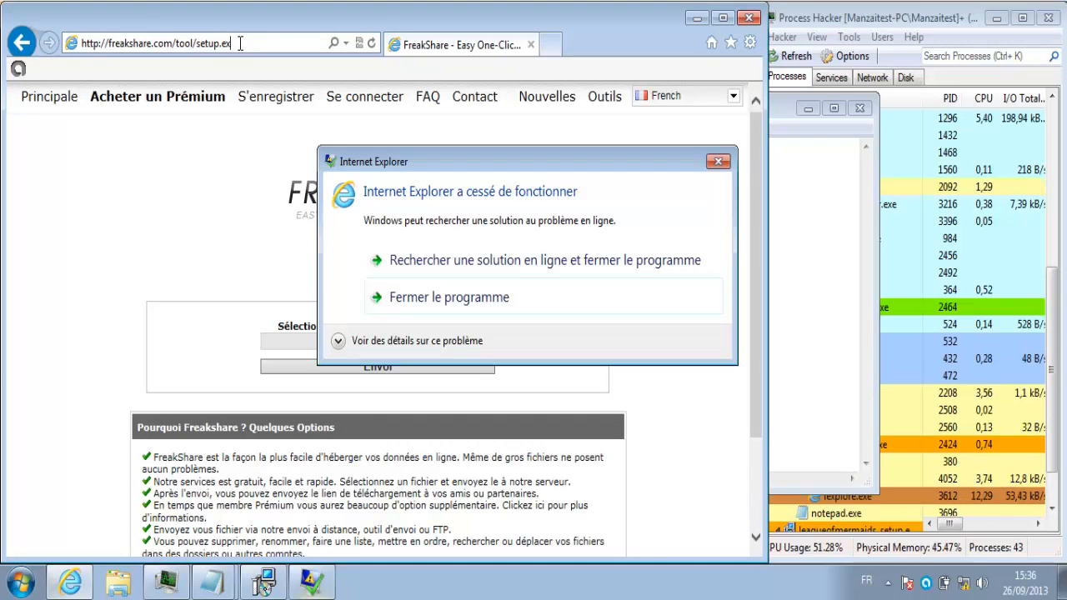
left_click(716, 162)
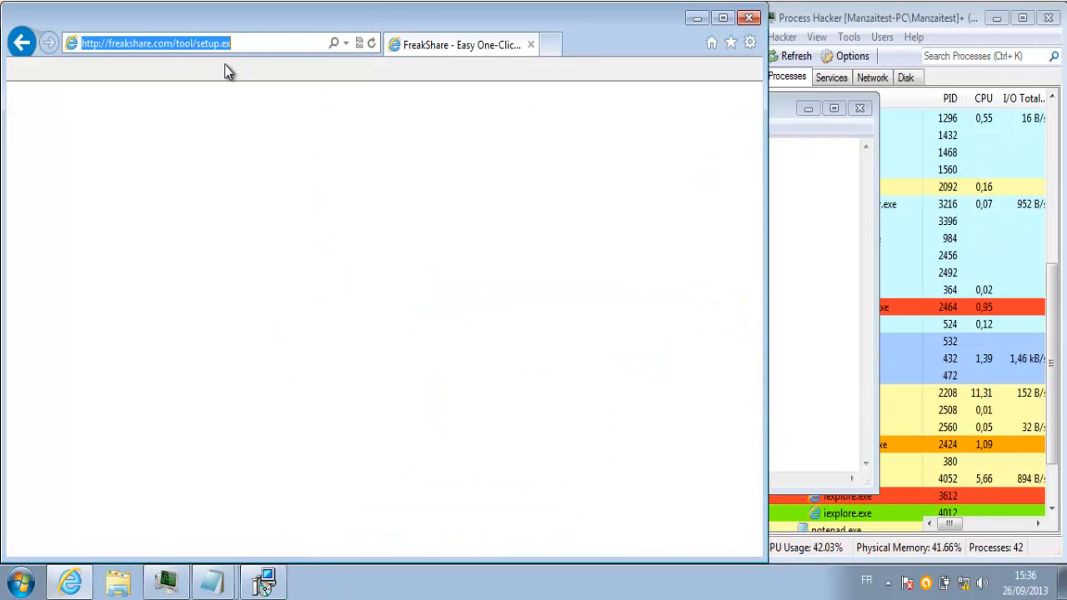
left_click(252, 46)
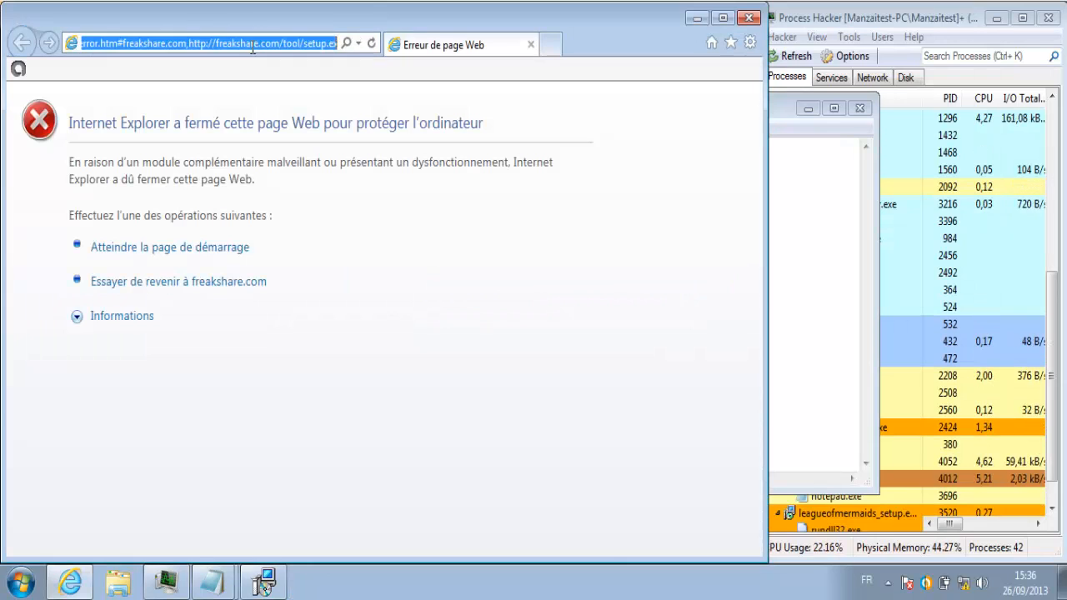
key("ctrl+v")
type("e")
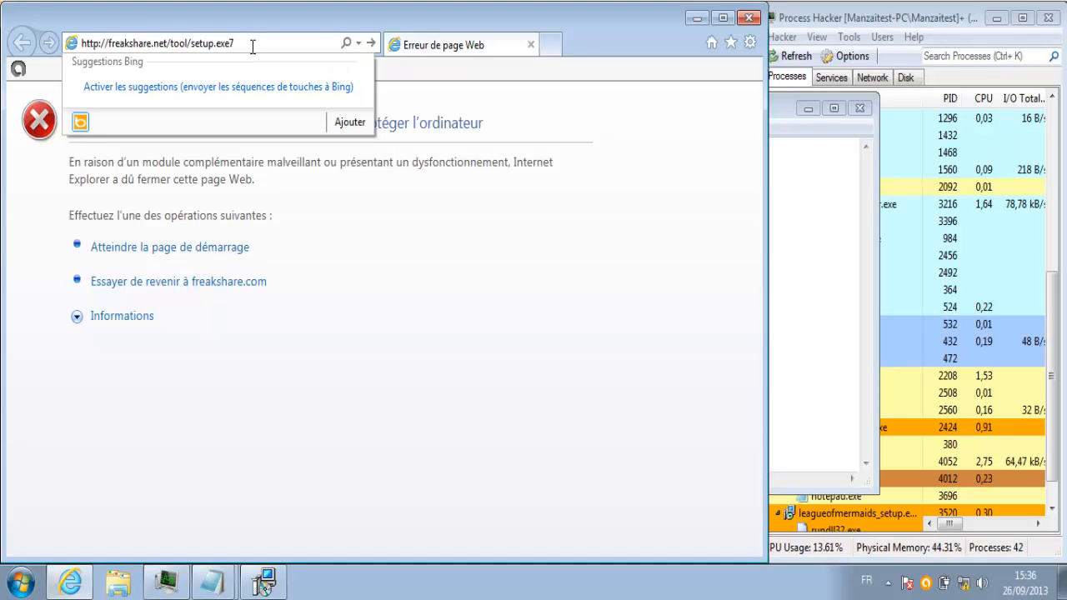
key("Return")
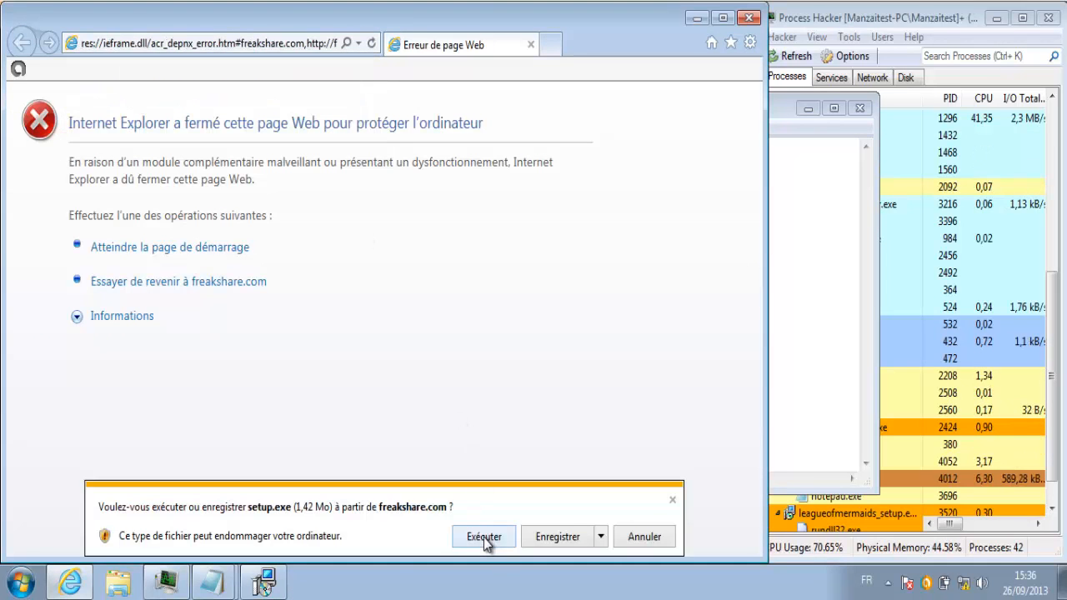
- Run the downloaded setup.exe despite its unverified publisher and check its processes in Process Hacker
left_click(483, 537)
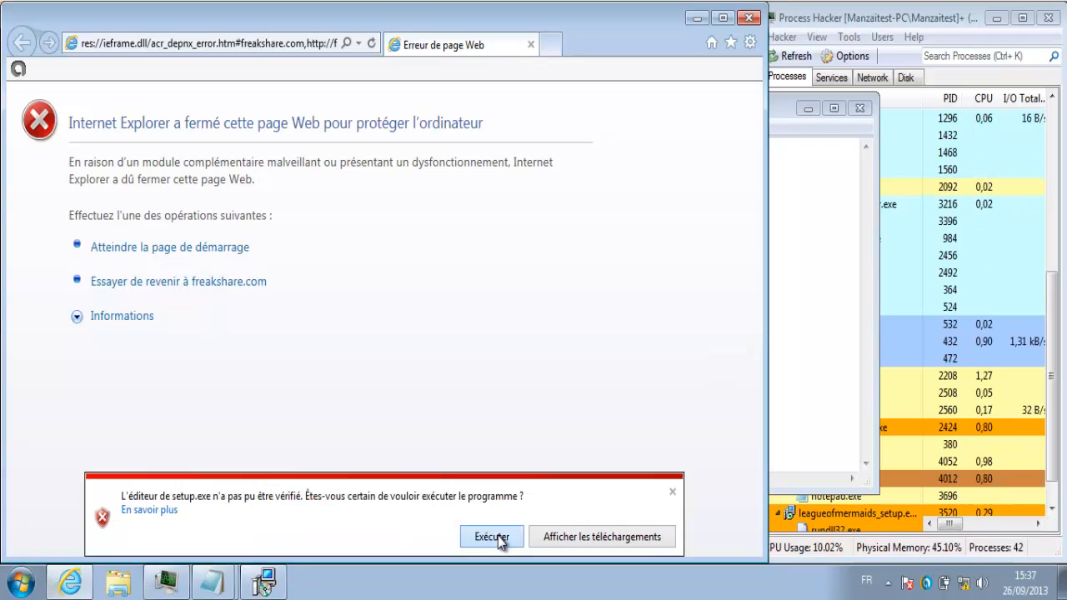
left_click(498, 538)
left_click_drag(1052, 430, 1055, 498)
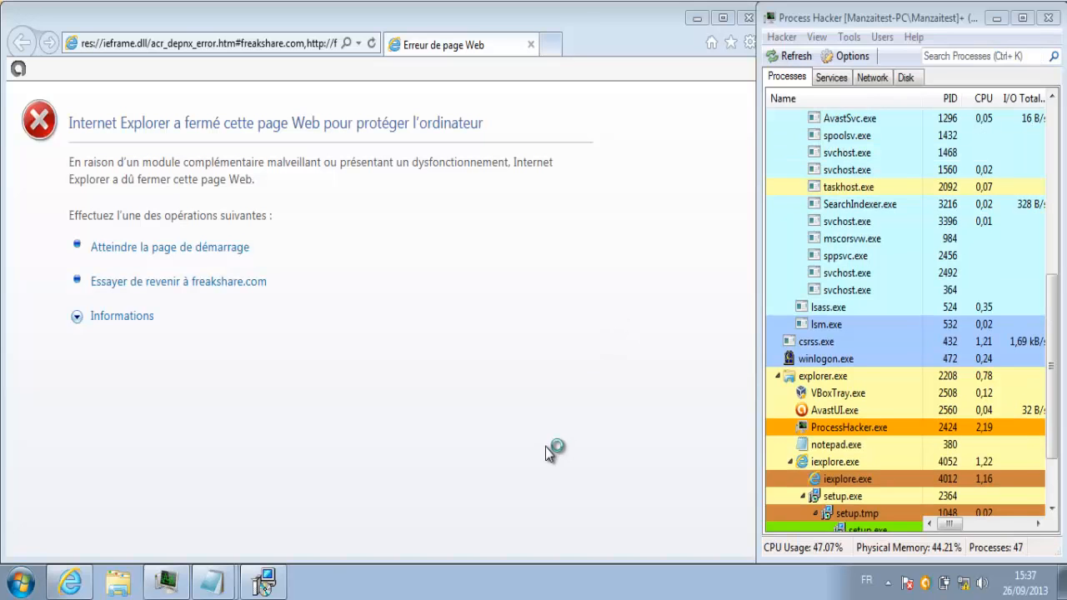
left_click(553, 332)
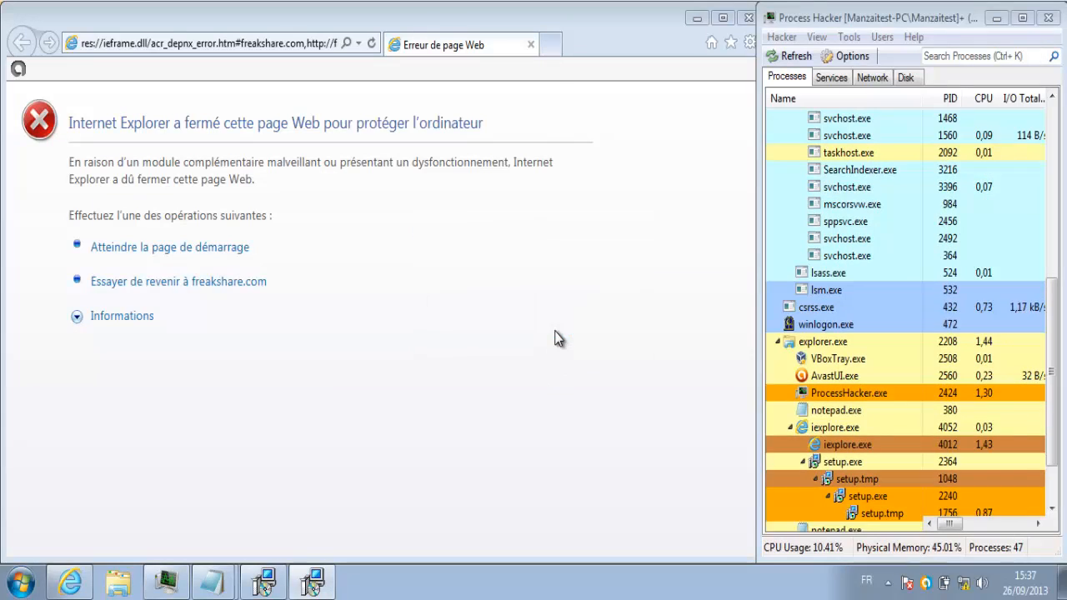
- Quit the FreakShare Uploadtool installation and delete the freakshare.net/tool/setup.exe line from the url (2) list
left_click(679, 435)
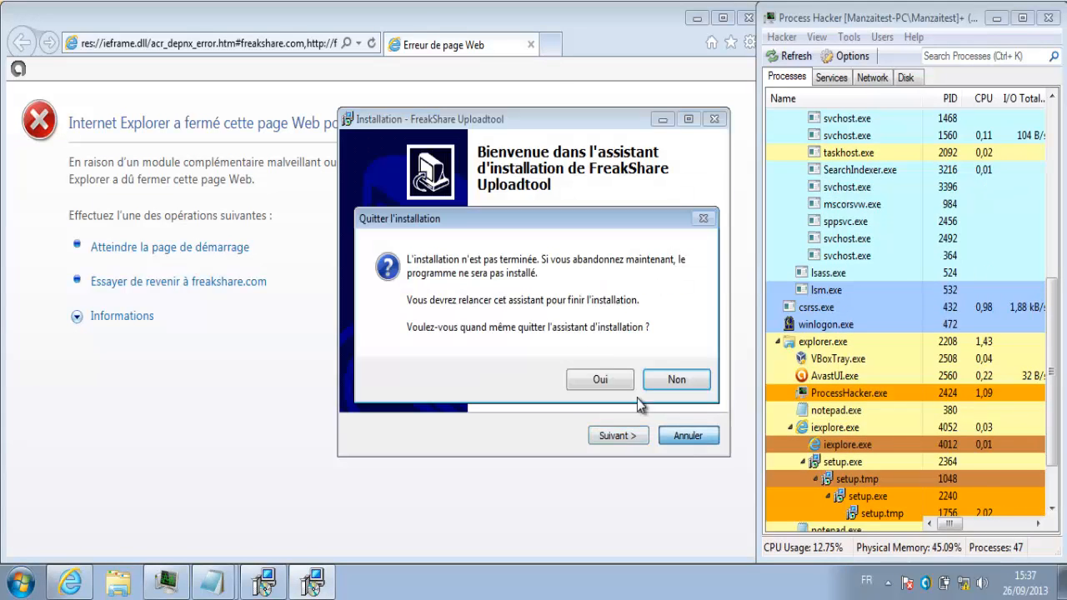
left_click(603, 381)
mouse_move(217, 584)
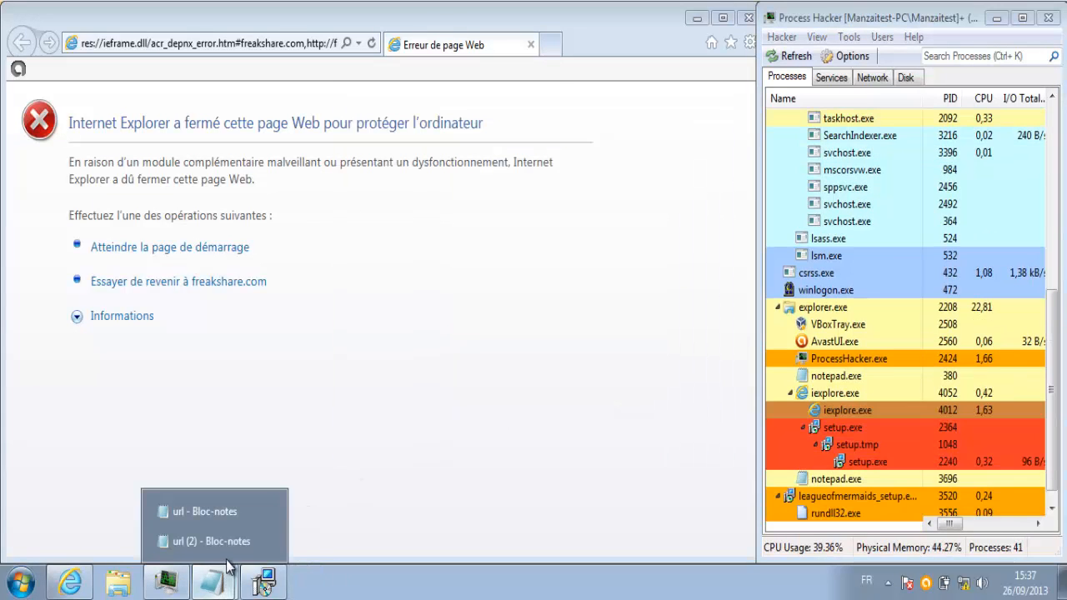
left_click(224, 540)
left_click(320, 242)
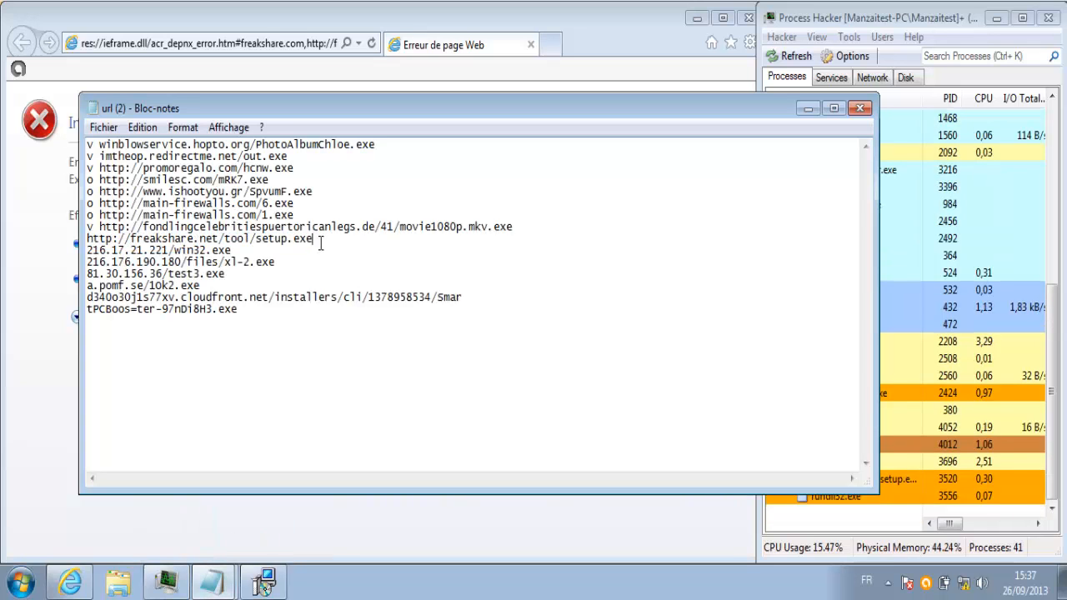
left_click_drag(313, 239, 77, 241)
key("BackSpace")
key("BackSpace")
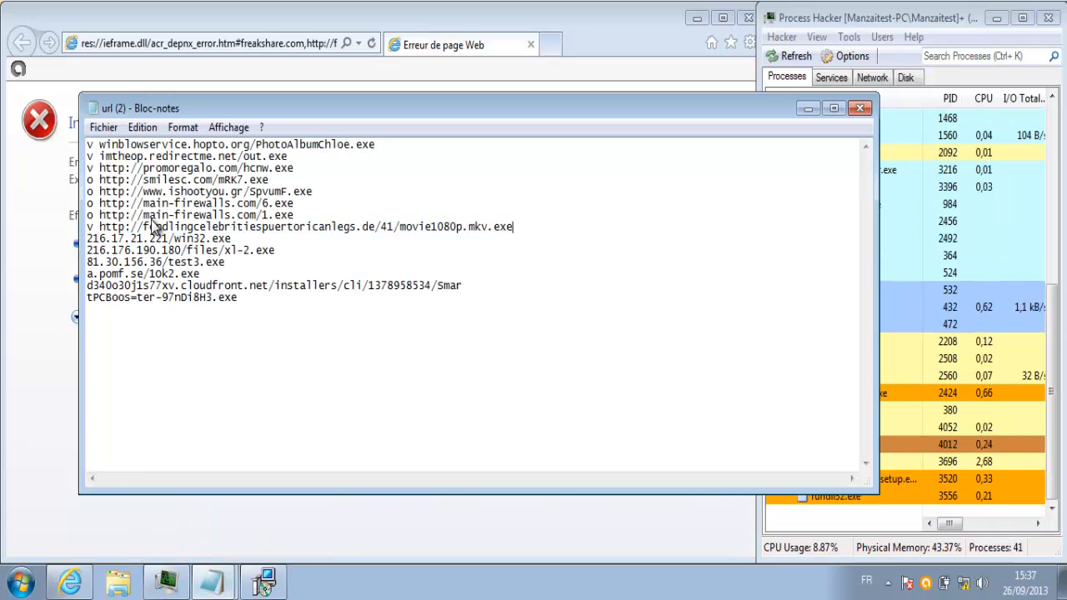
- Copy 216.17.21.221/win32.exe from the list, load it in Internet Explorer and try to run the file
left_click_drag(259, 239, 25, 245)
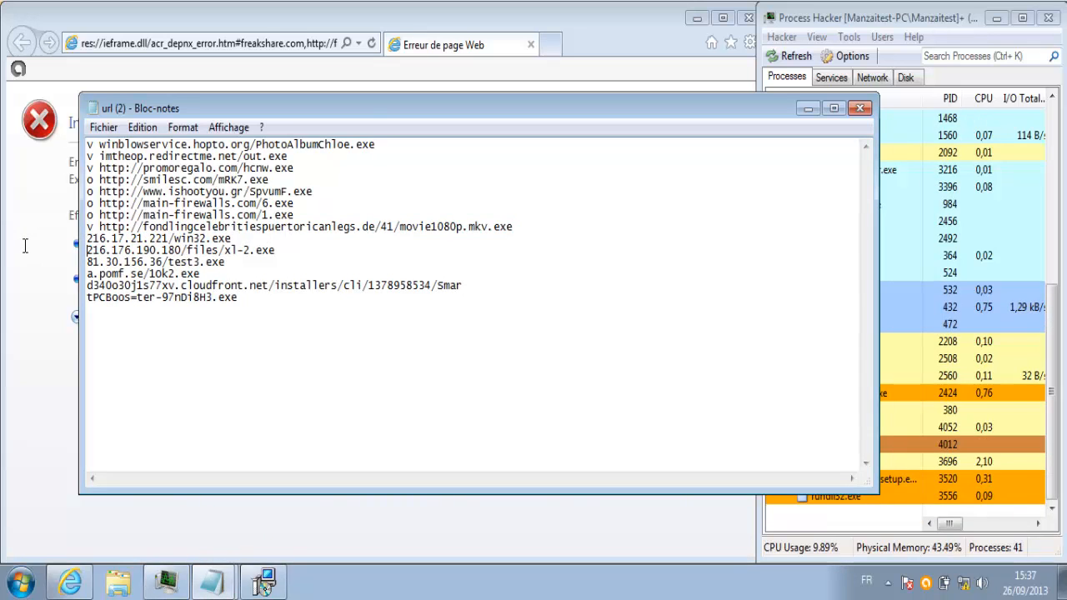
left_click_drag(232, 238, 85, 243)
key("ctrl+c")
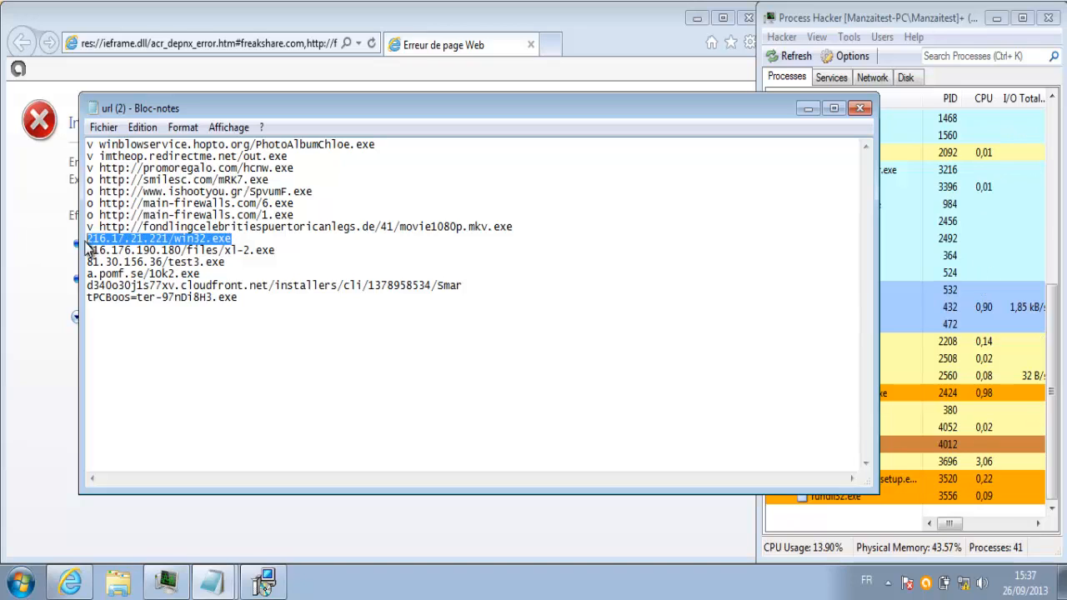
left_click(74, 249)
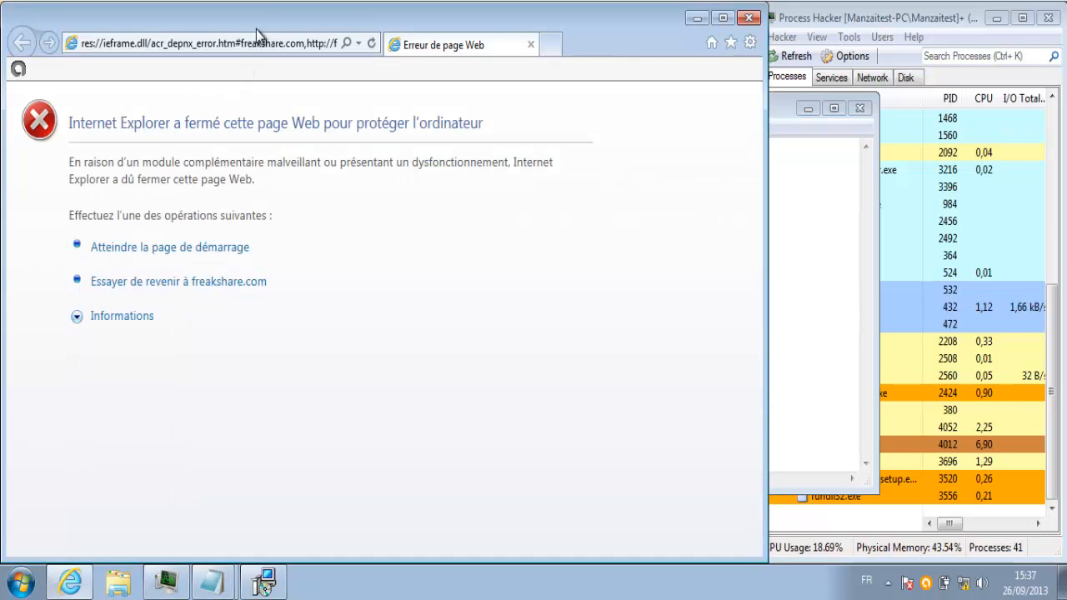
left_click(272, 42)
key("ctrl+v")
key("Return")
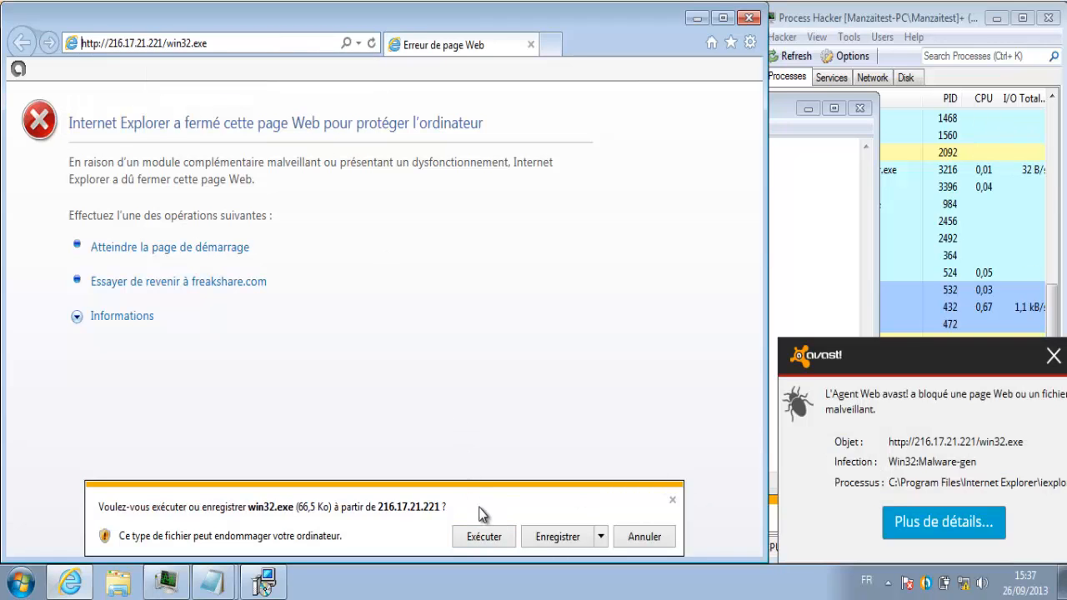
left_click(493, 540)
left_click(492, 539)
- Close the other Notepad document, url.txt, saving its changes
mouse_move(223, 576)
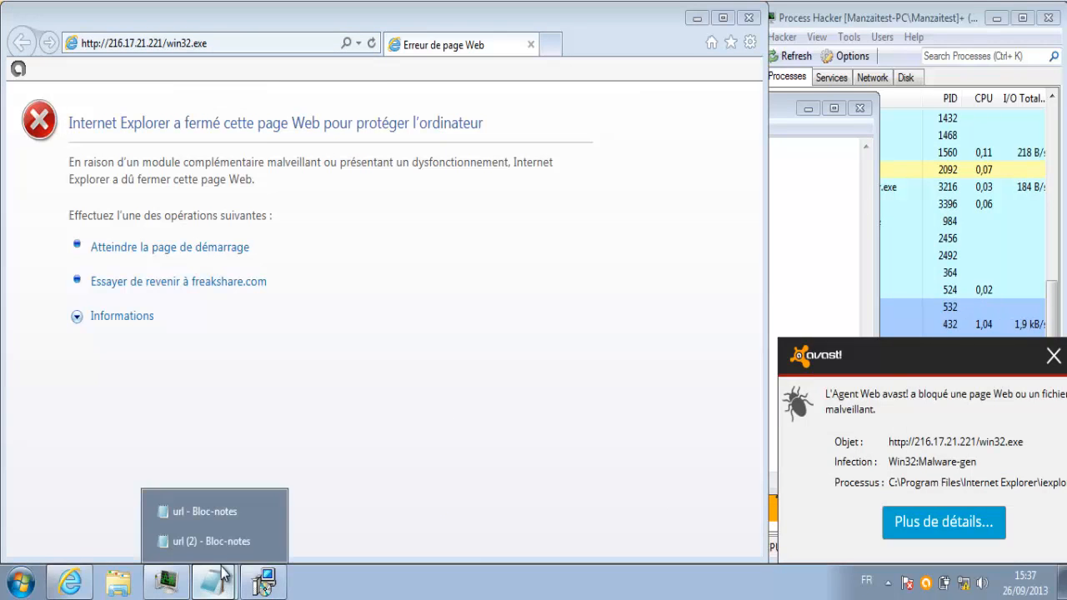
left_click(272, 509)
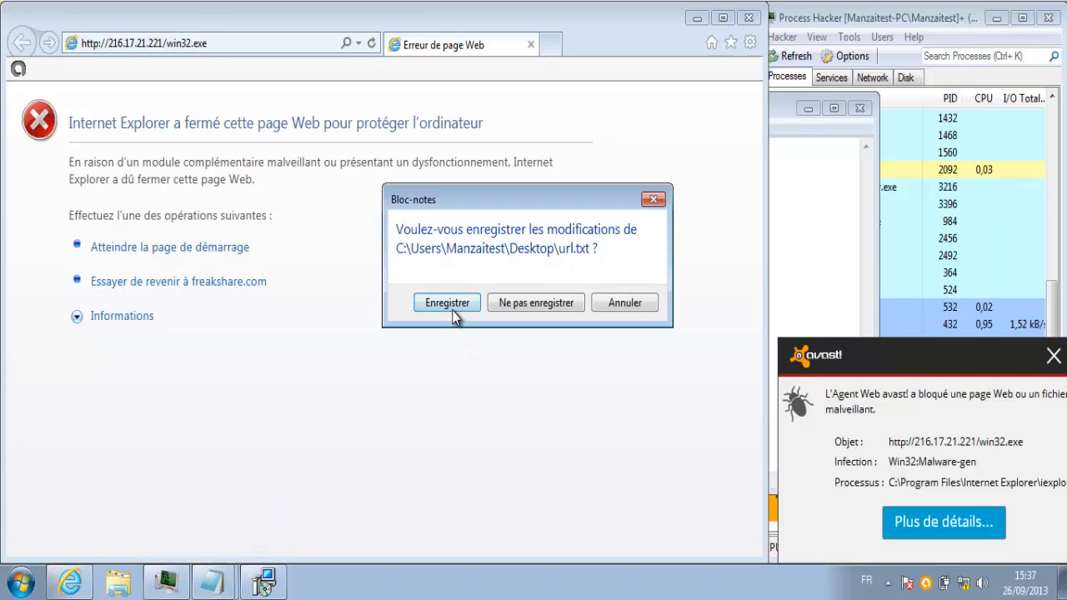
left_click(453, 305)
- Mark the 216.17.21.221/win32.exe line in the url (2) list with a leading "v"
left_click(215, 580)
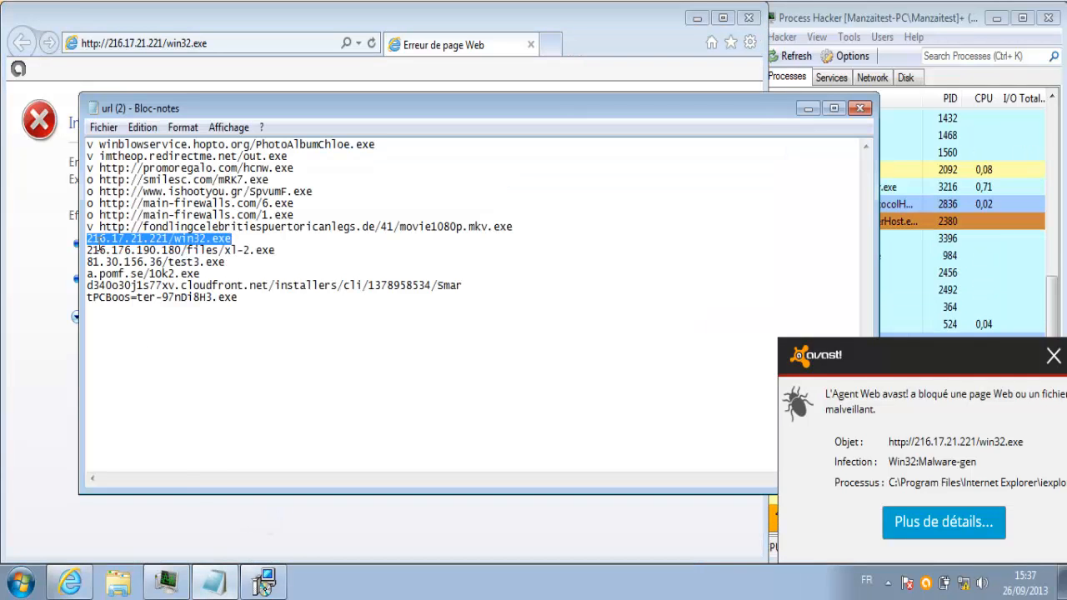
left_click(88, 238)
type("v")
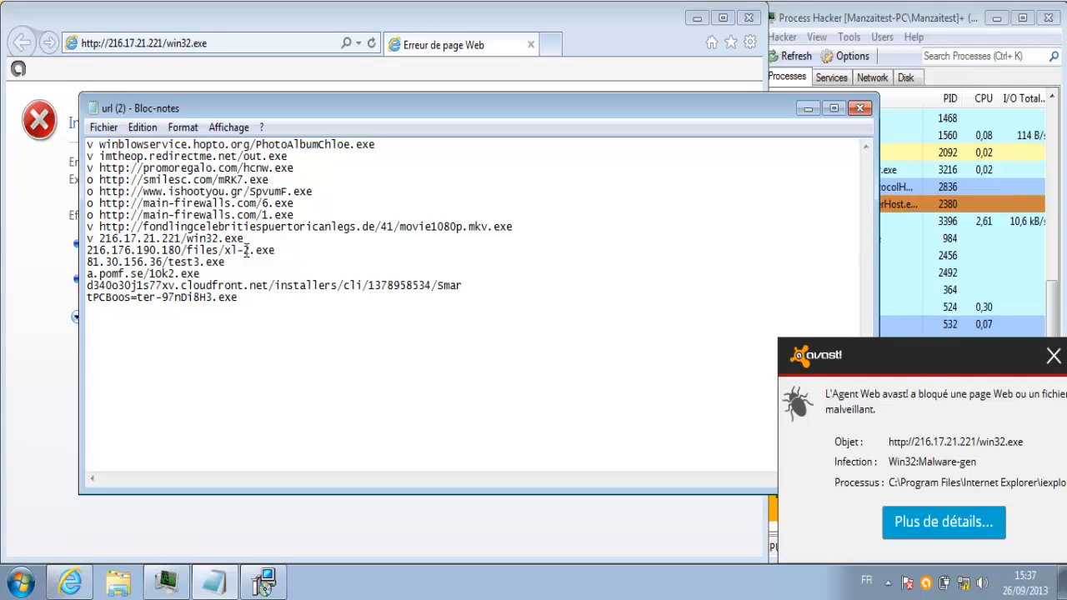
- Load 216.176.190.180/files/xl-2.exe from the list in the browser, try to run it, then dismiss the avast alerts and cancel the download
left_click_drag(283, 250, 81, 251)
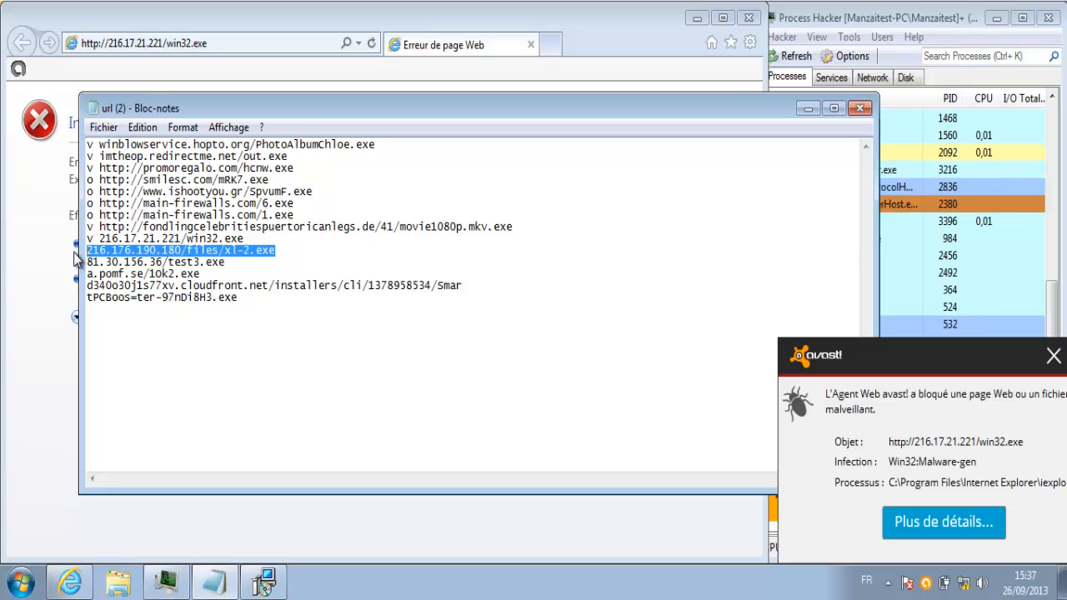
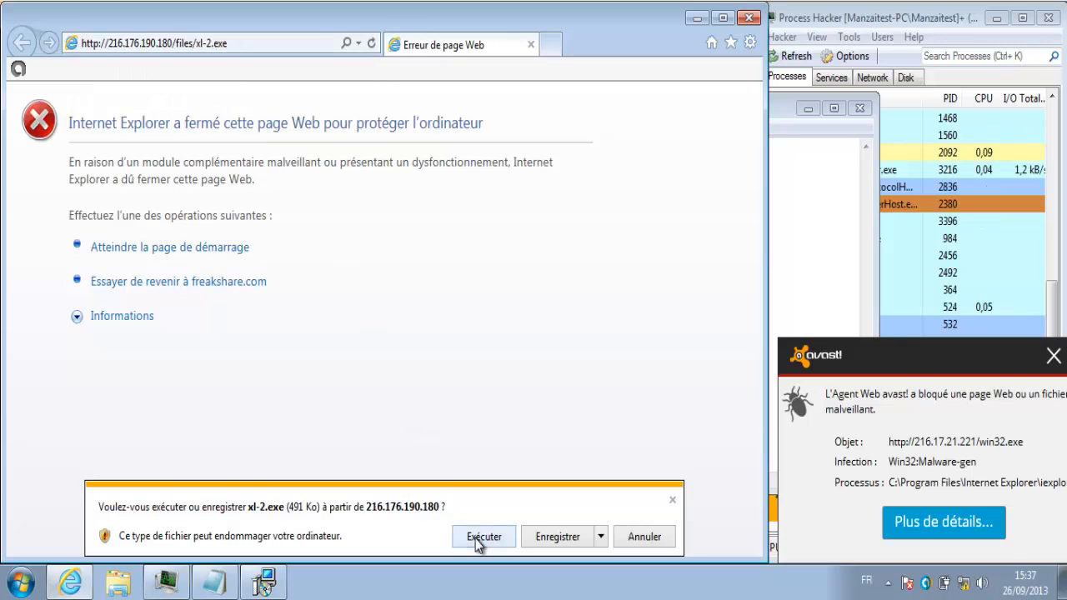
left_click(475, 538)
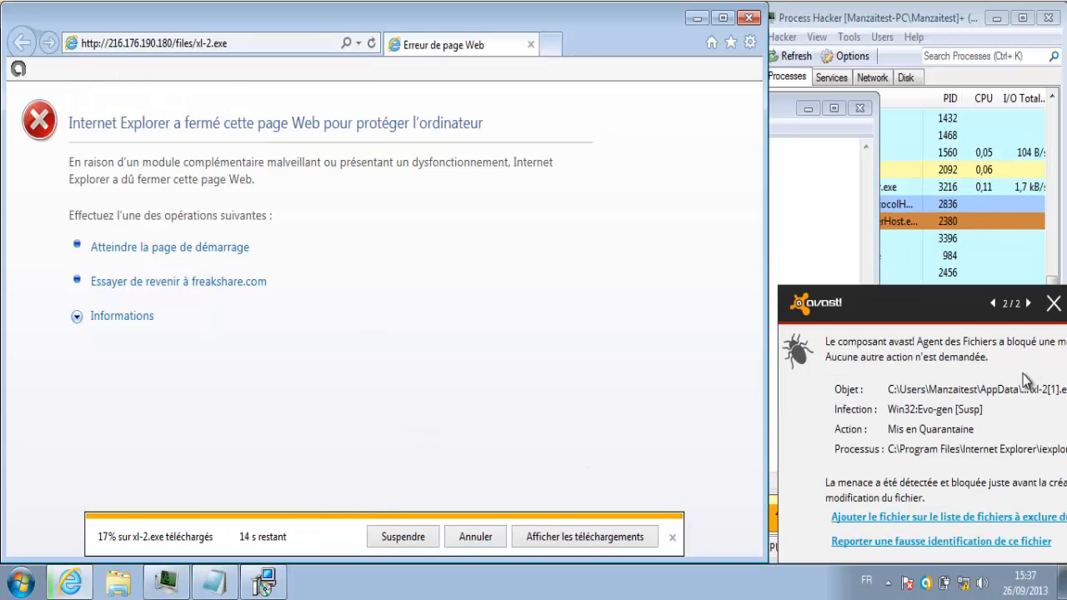
left_click(1052, 305)
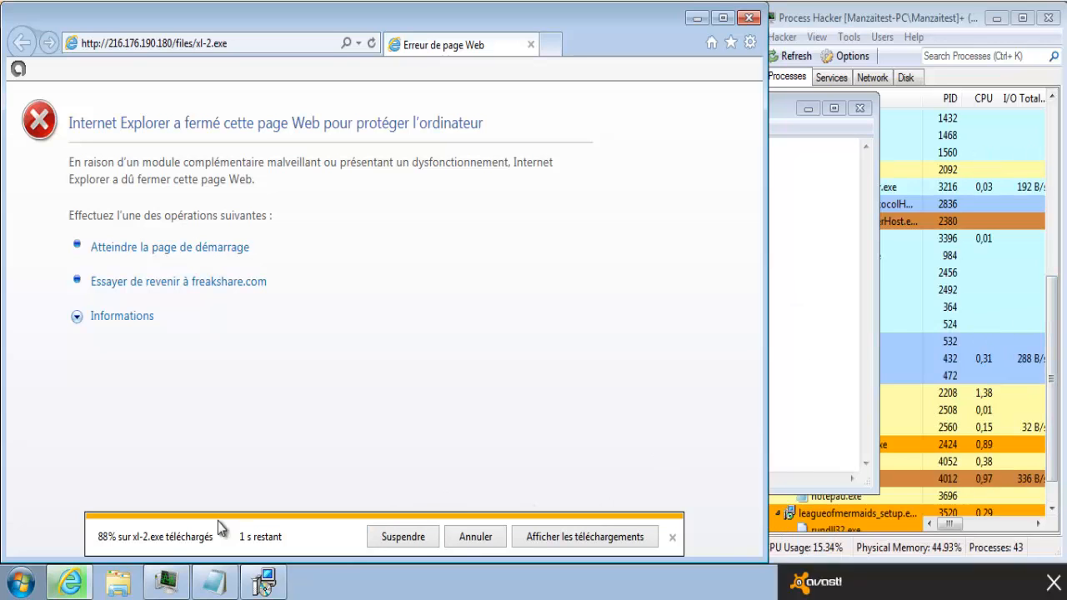
left_click(1052, 328)
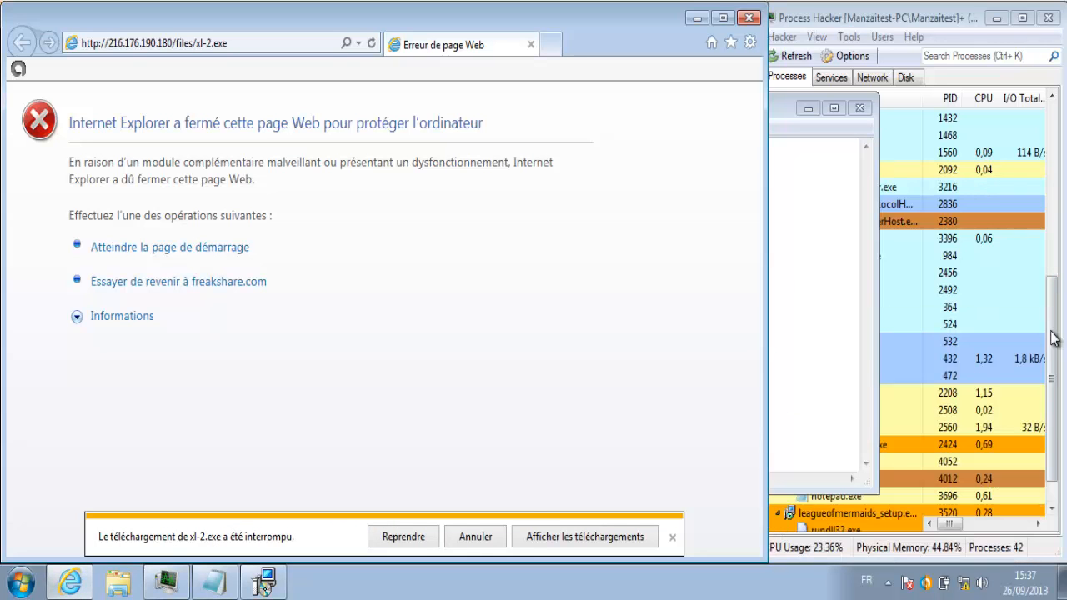
left_click(467, 534)
- Mark the 216.176.190.180/files/xl-2.exe line in the URL list with a leading "v"
left_click(215, 583)
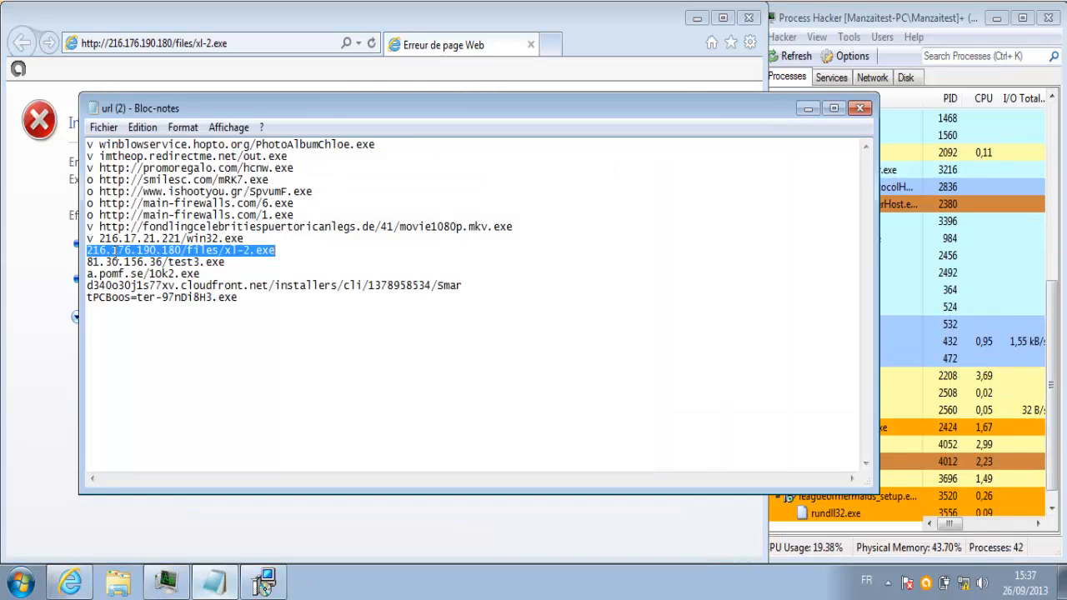
left_click_drag(82, 250, 84, 250)
left_click(89, 250)
type("v")
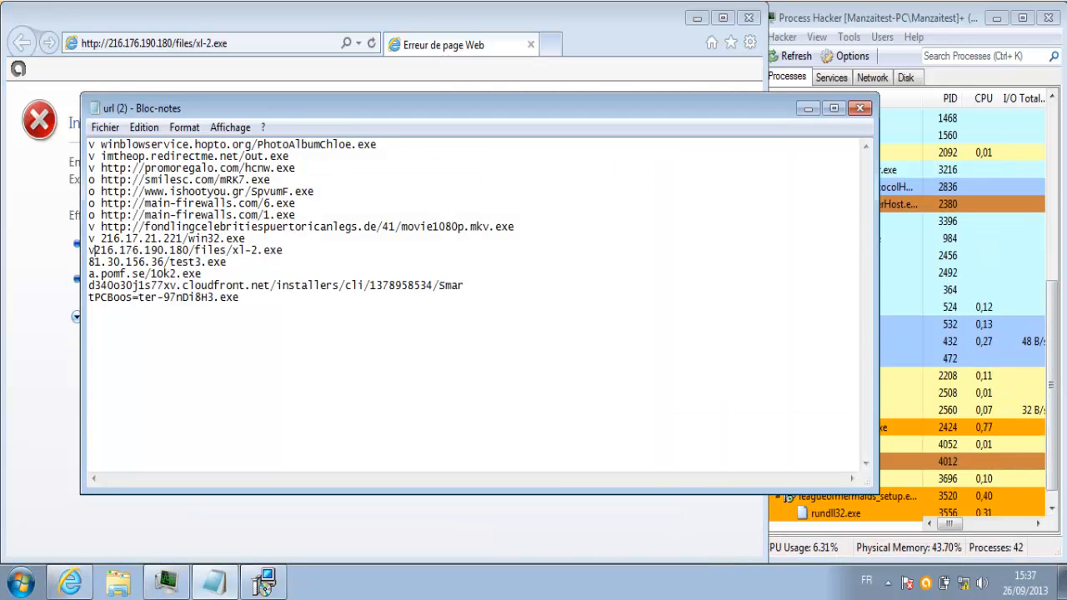
- Load 81.30.156.36/test3.exe from the list in the browser, dismiss the avast alert and cancel the download
double_click(87, 262)
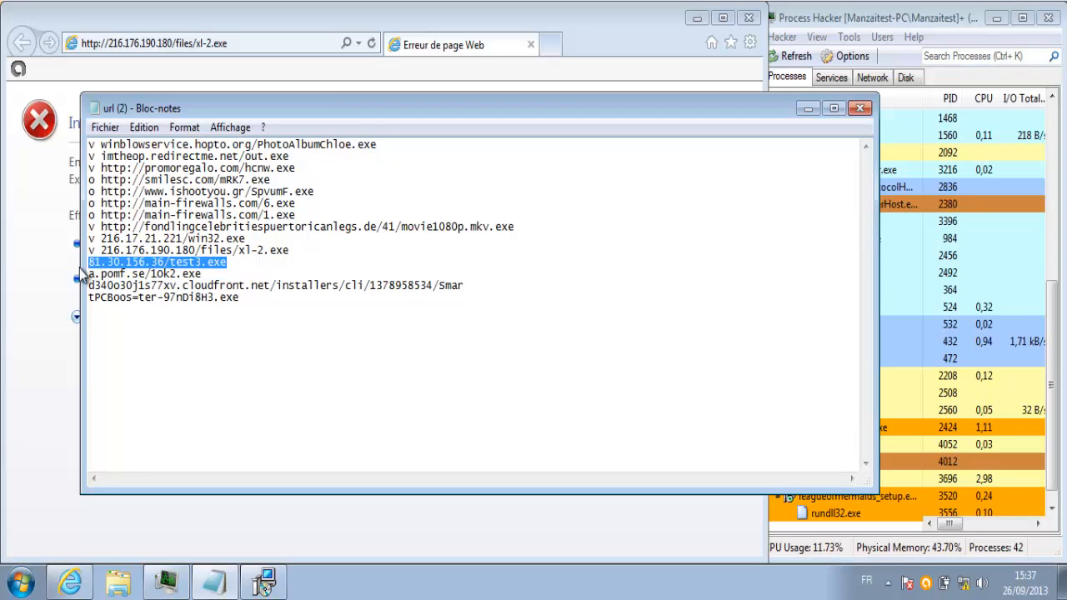
left_click(80, 268)
left_click(244, 52)
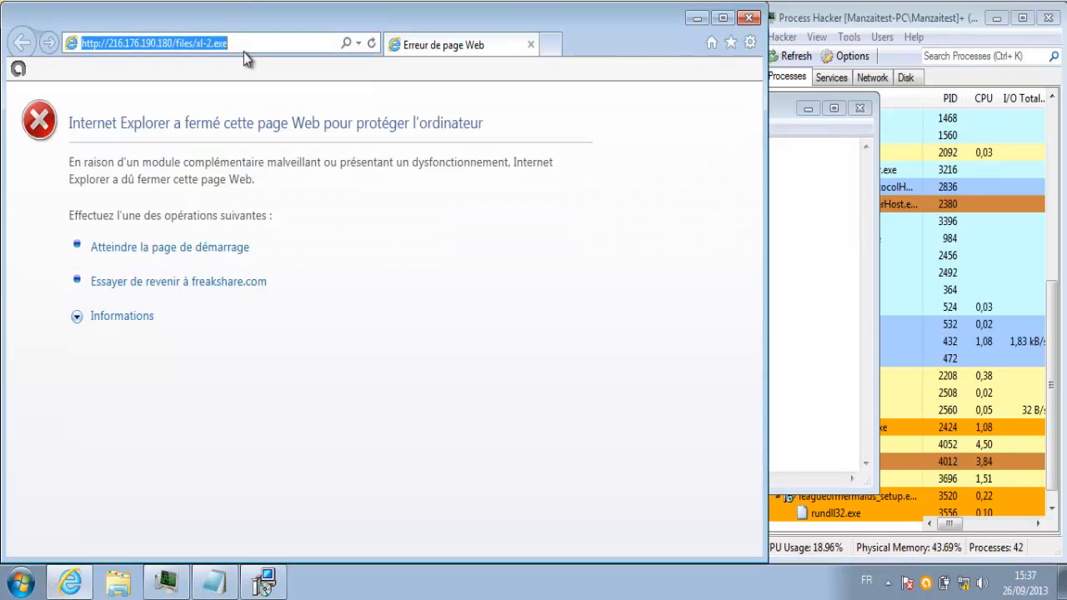
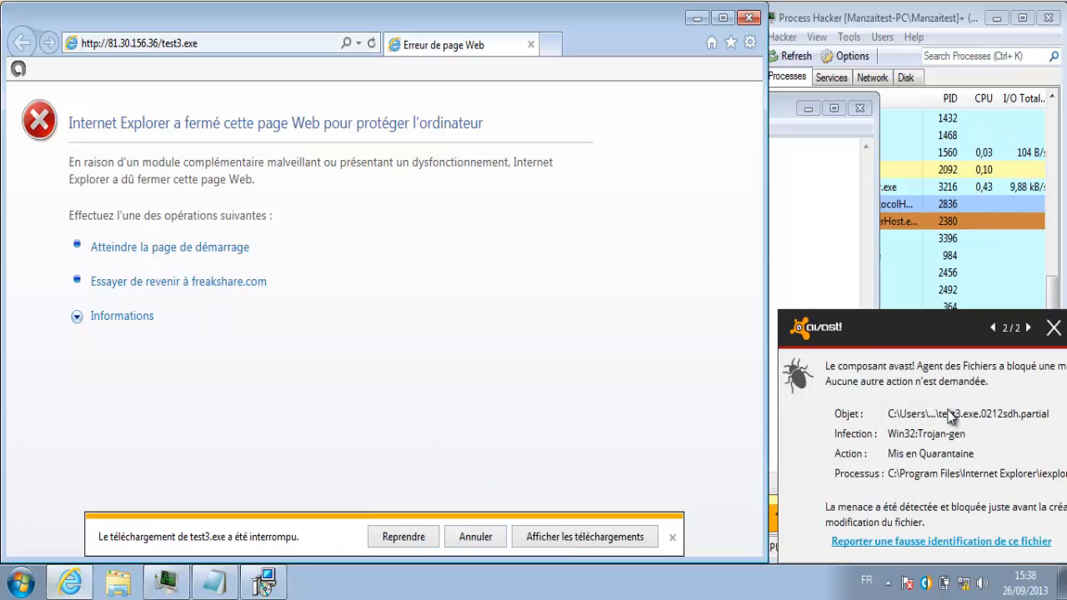
left_click(1053, 328)
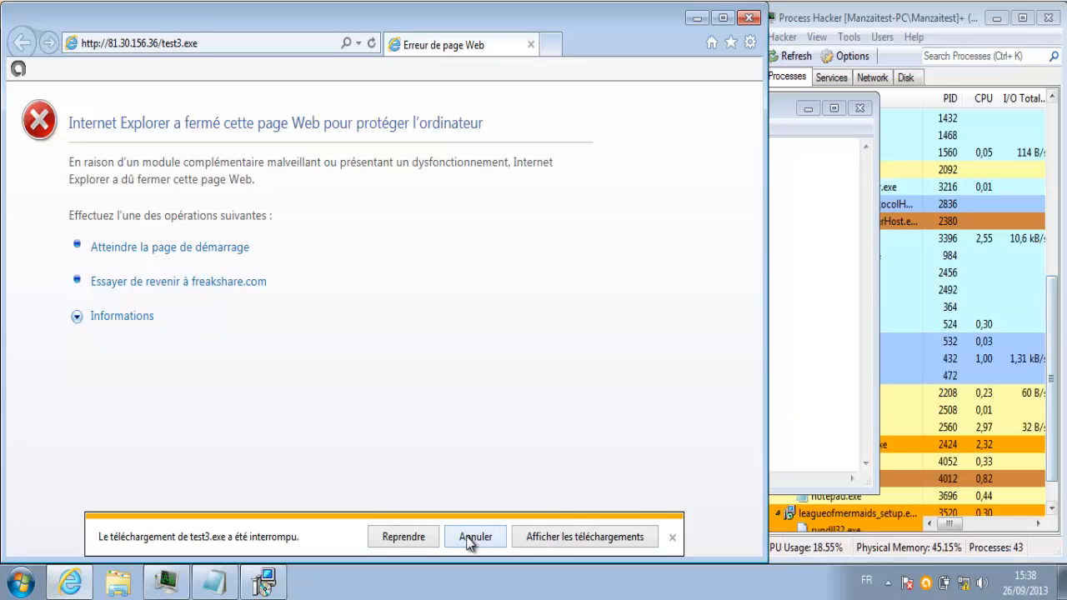
left_click(458, 537)
- Mark the 81.30.156.36/test3.exe line in the URL list with a leading "v"
left_click(770, 340)
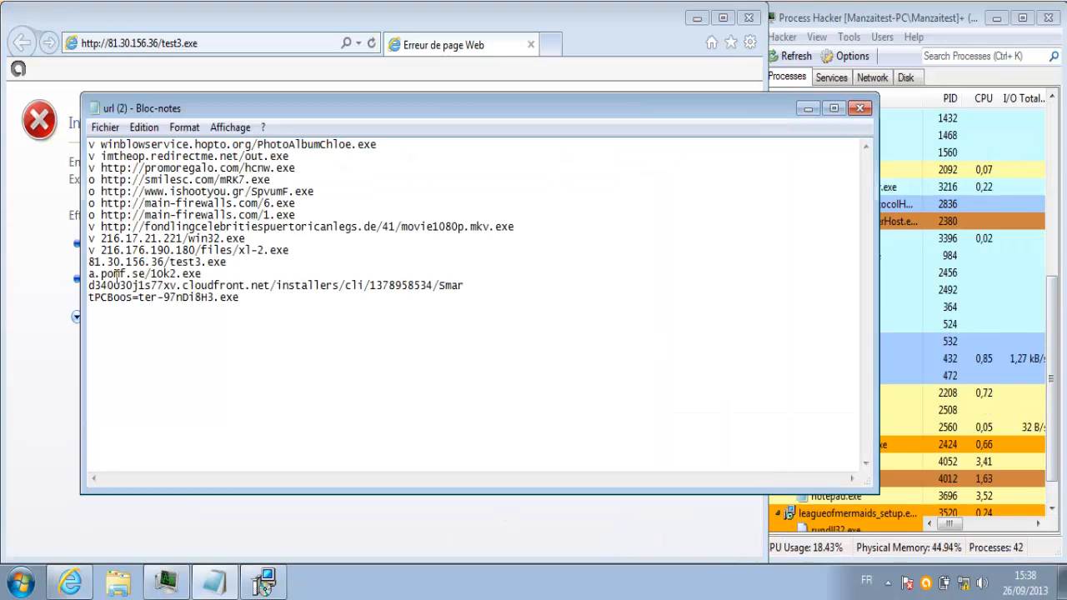
left_click(90, 262)
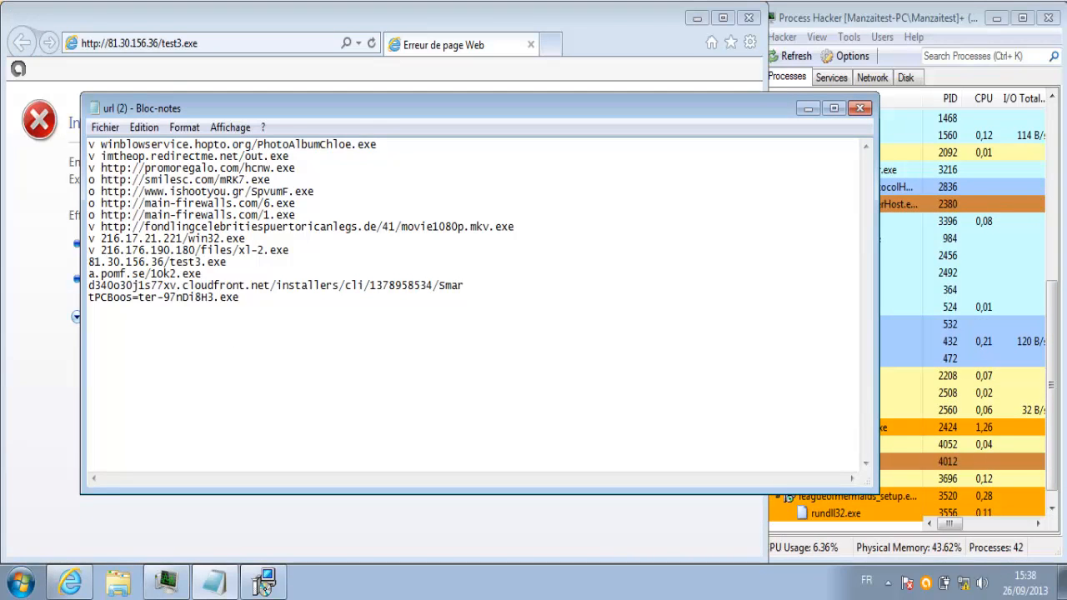
type("v")
- Load a.pomf.se/1Ok2.exe from the list in the browser, try to run it, then cancel the download and dismiss the avast alert
left_click_drag(209, 273, 71, 281)
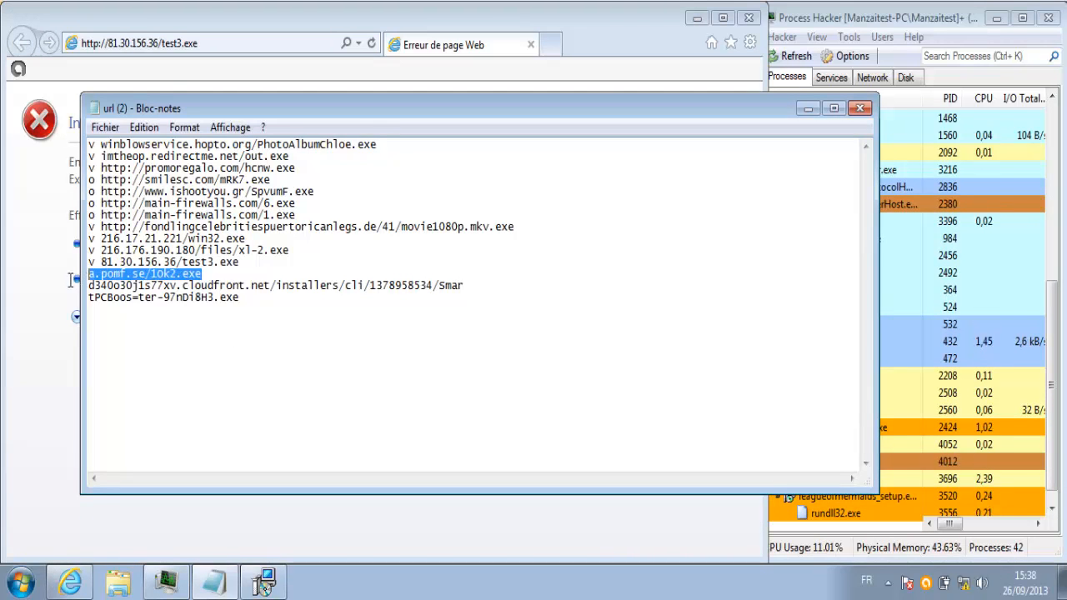
left_click(43, 238)
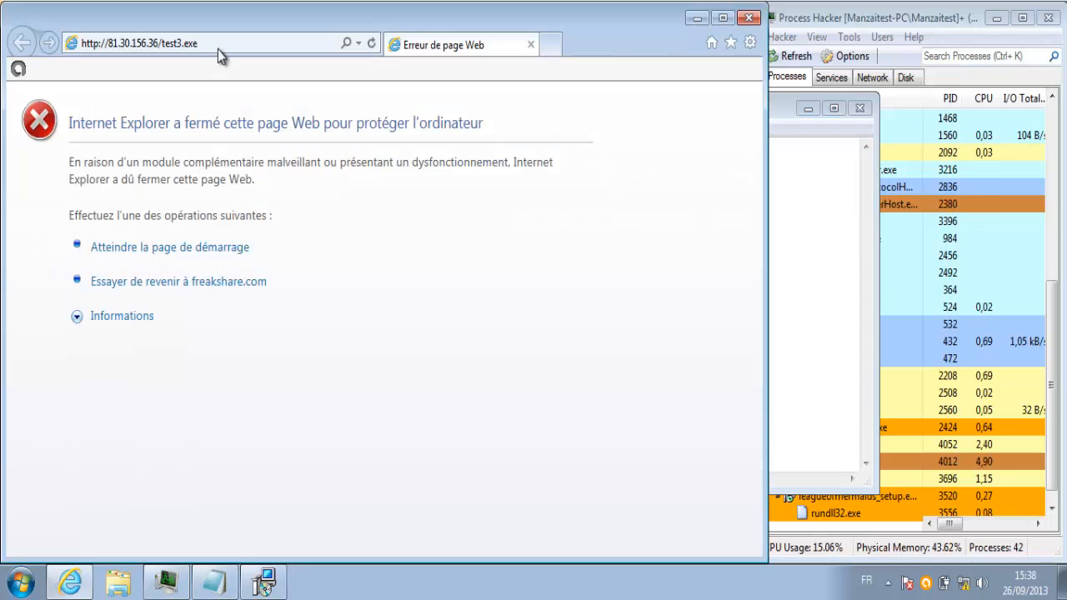
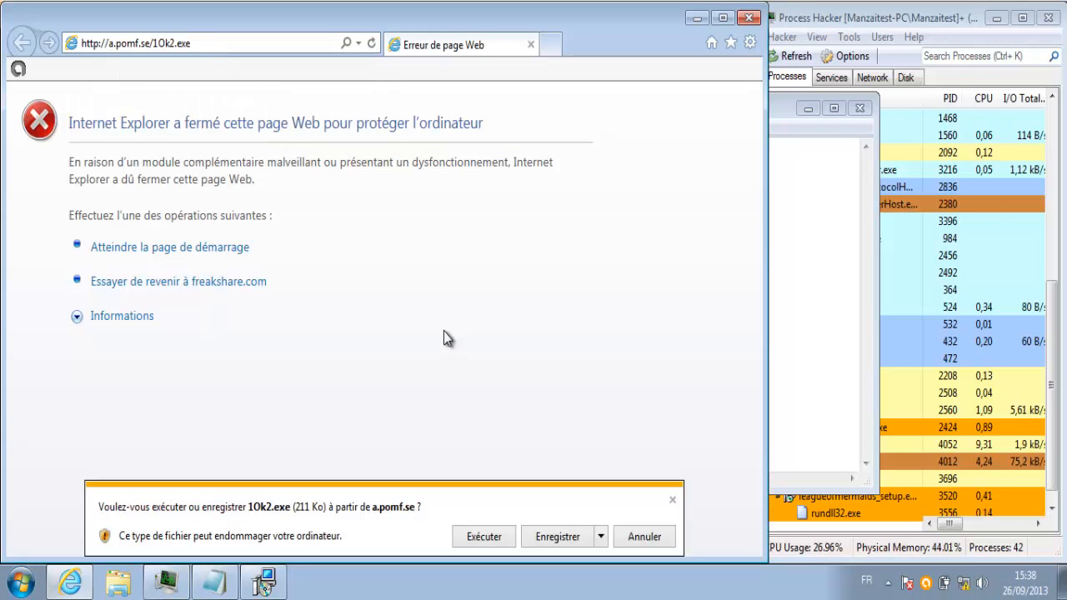
left_click(482, 536)
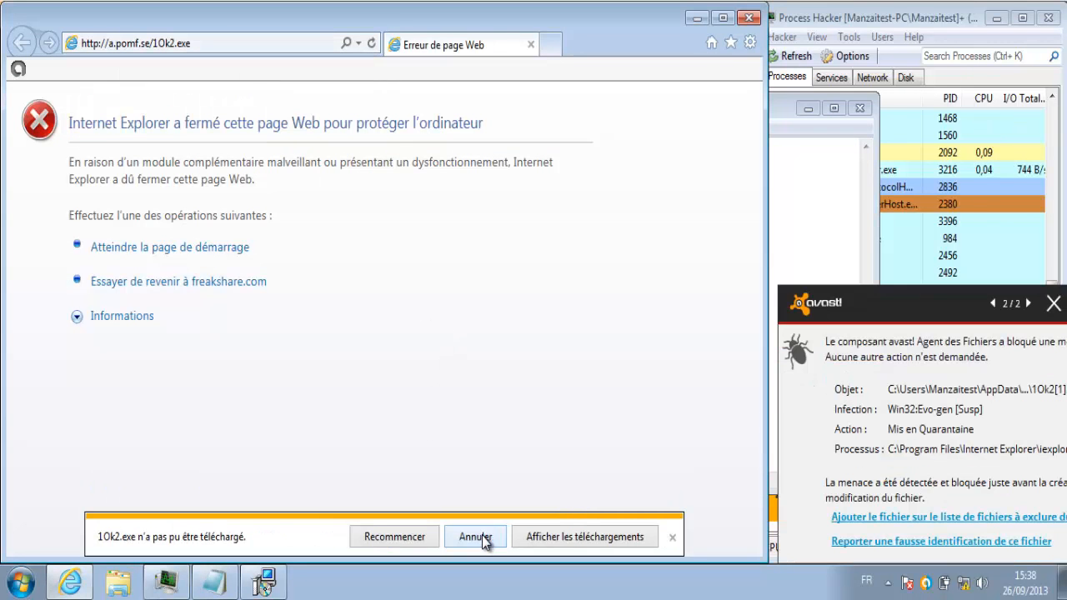
left_click(482, 539)
left_click(1053, 303)
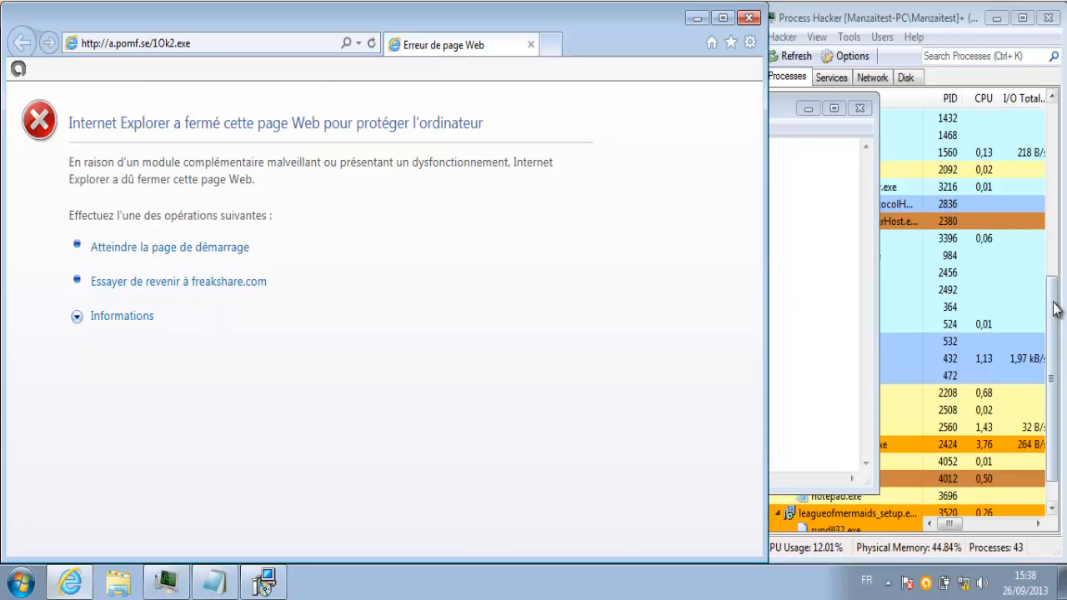
- Mark the a.pomf.se/1Ok2.exe line in the URL list with a leading "v"
left_click(858, 315)
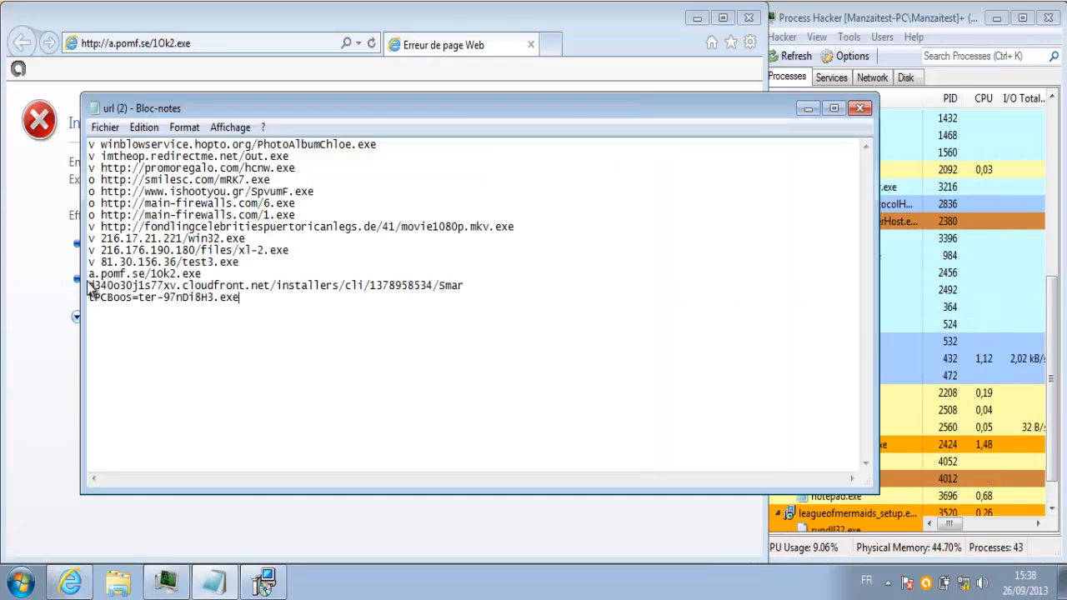
left_click(89, 275)
type("v")
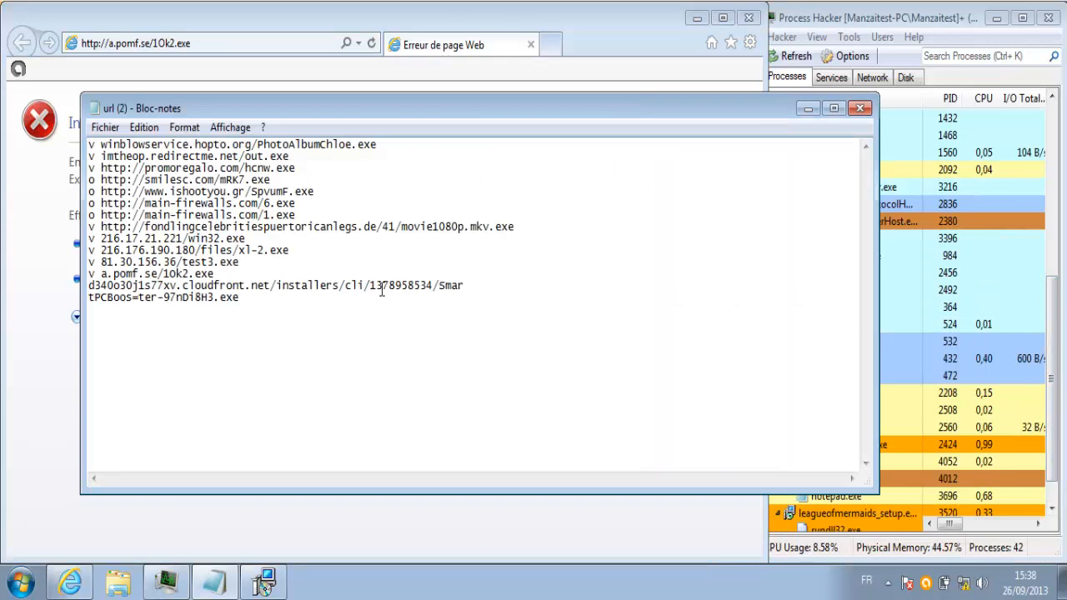
- Copy the two-line cloudfront.net address ending in SmartPCBoos=ter-97nDi8H3.exe from the list and load it in the browser
left_click_drag(240, 298, 93, 289)
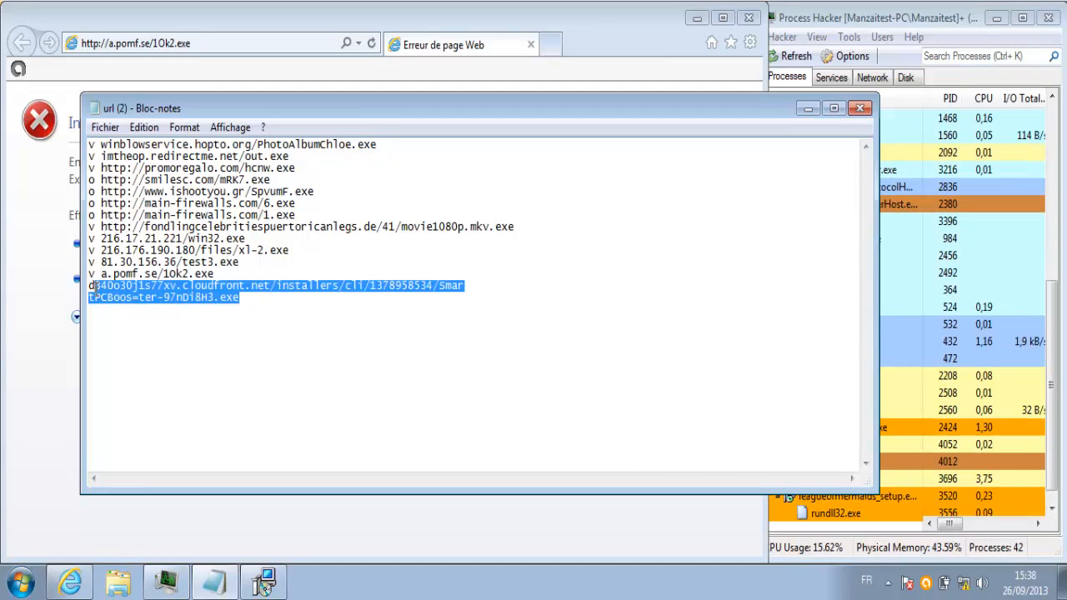
left_click(64, 283)
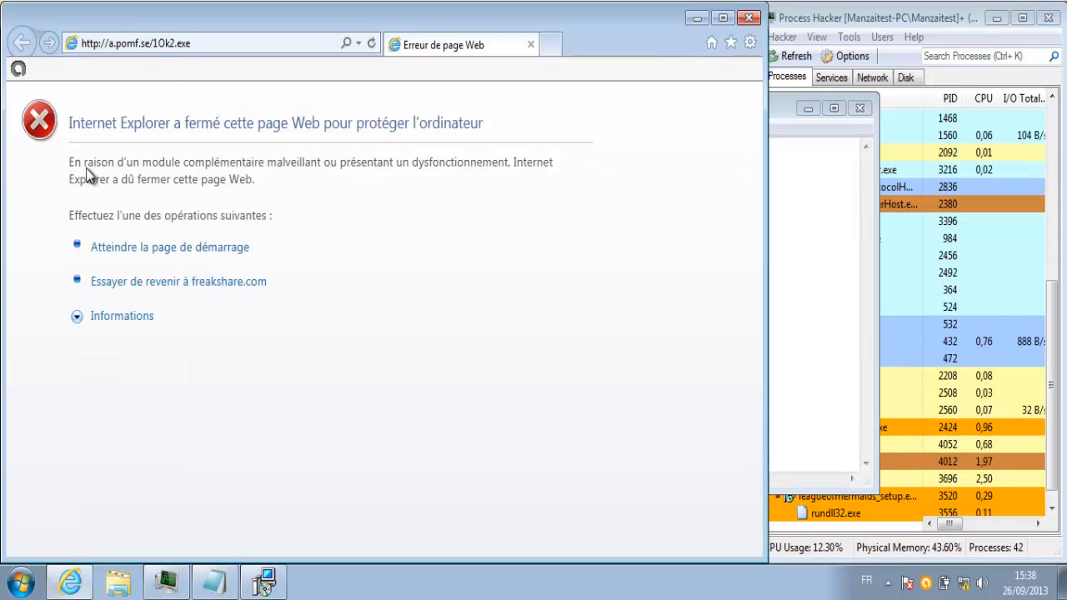
left_click(210, 42)
key("ctrl+v")
key("Return")
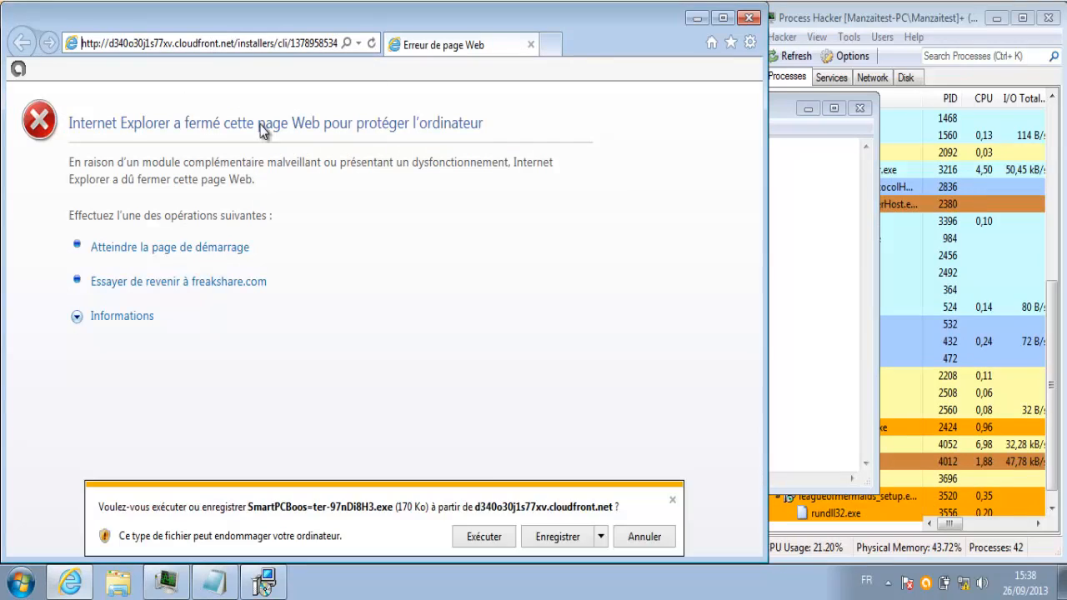
- Try to run SmartPCBoos=ter-97nDi8H3.exe from the download prompt, then dismiss the avast alert and cancel the download
left_click(471, 539)
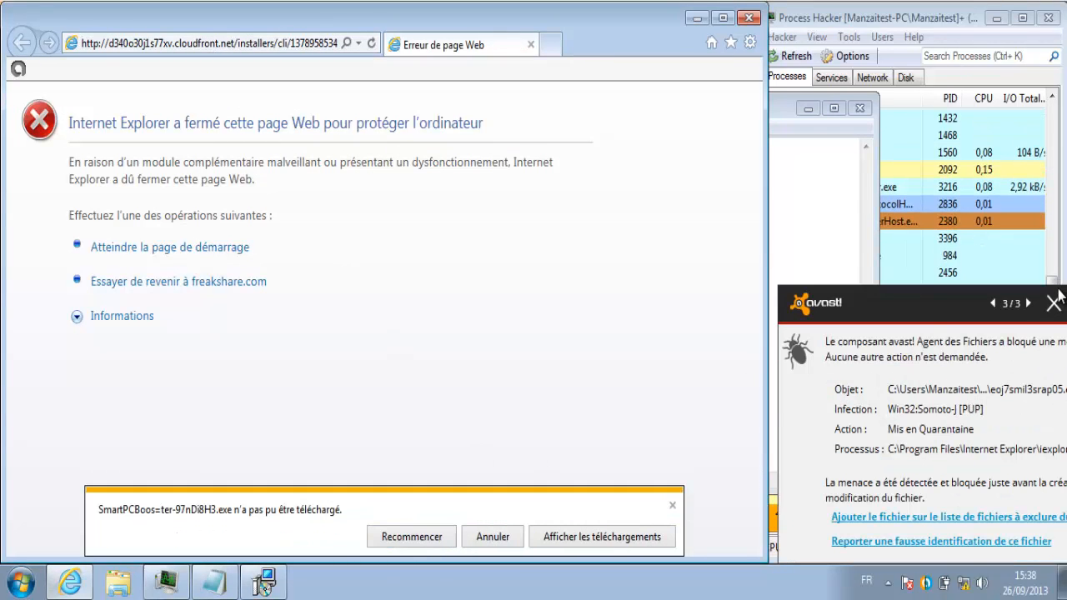
left_click(1054, 308)
left_click(483, 540)
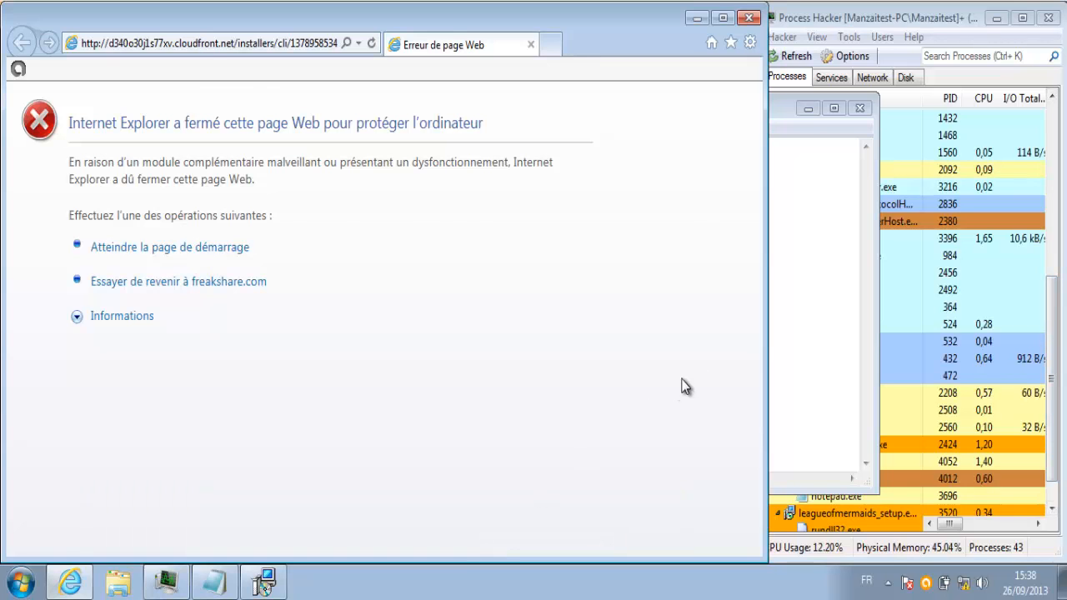
- Mark the cloudfront.net line in the URL list with a leading "v", then save and close the file
key("alt+Tab")
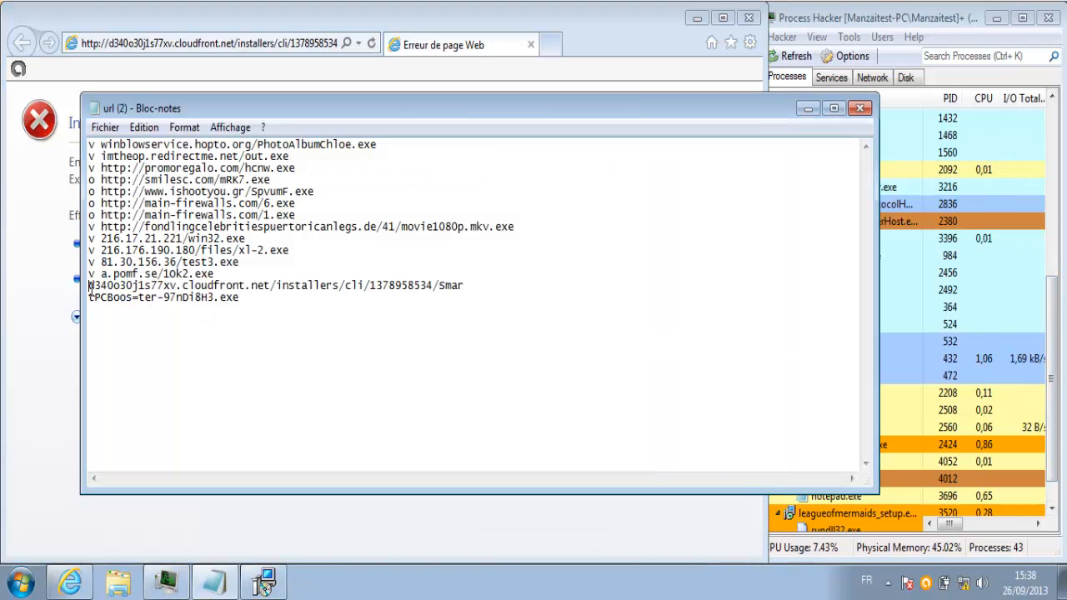
type("v")
left_click(105, 127)
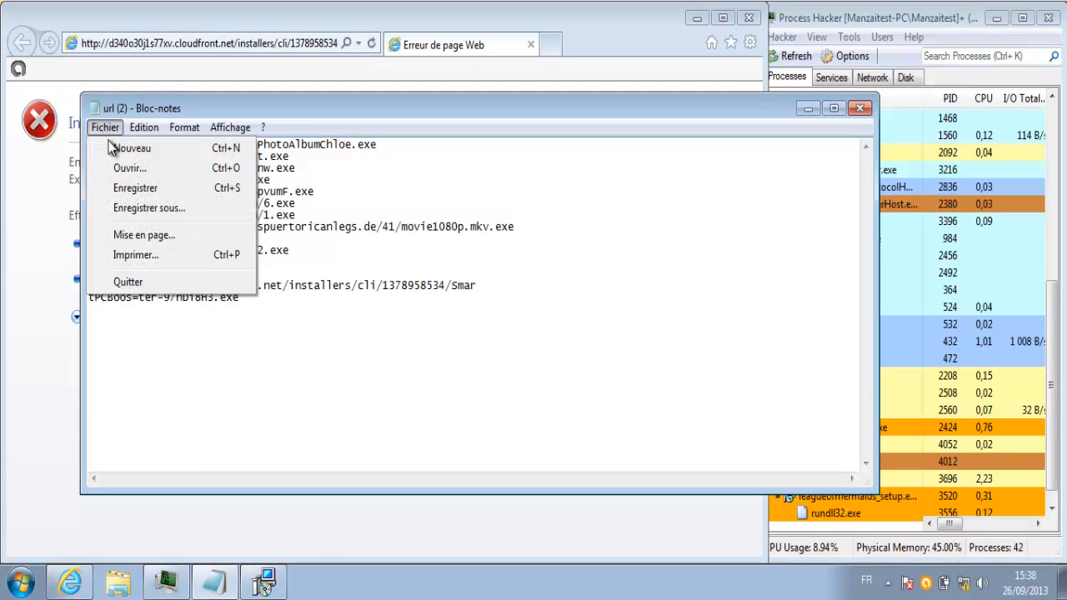
left_click(123, 187)
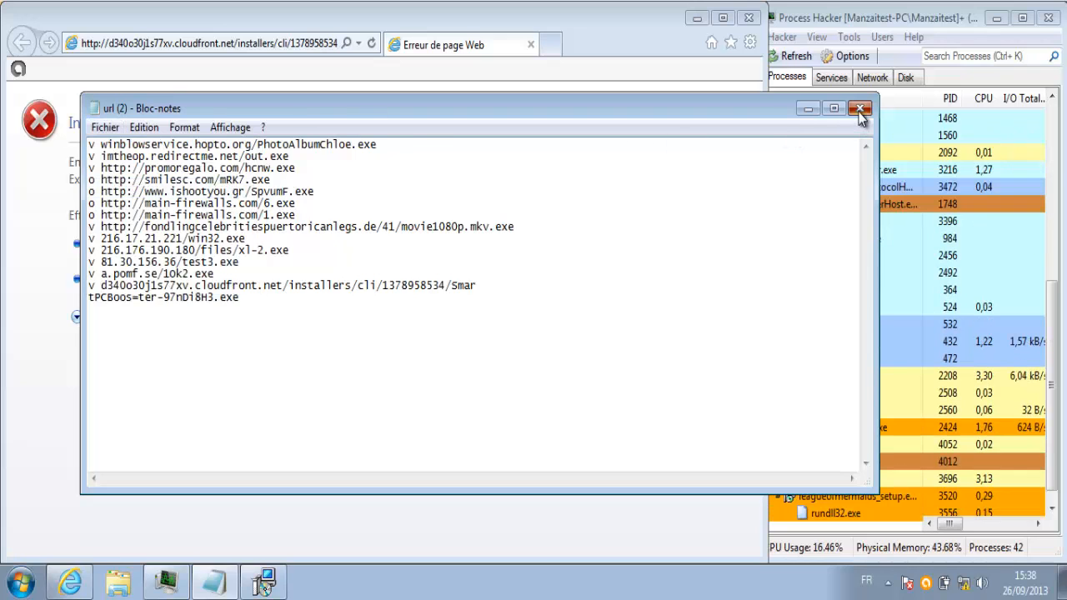
left_click(859, 108)
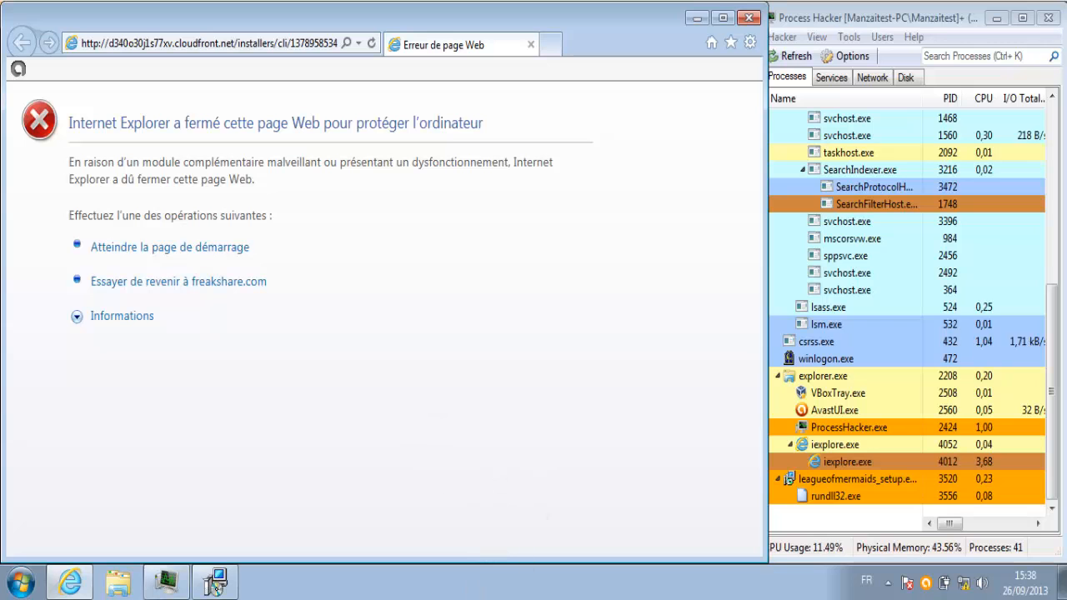
left_click(215, 583)
left_click(990, 473)
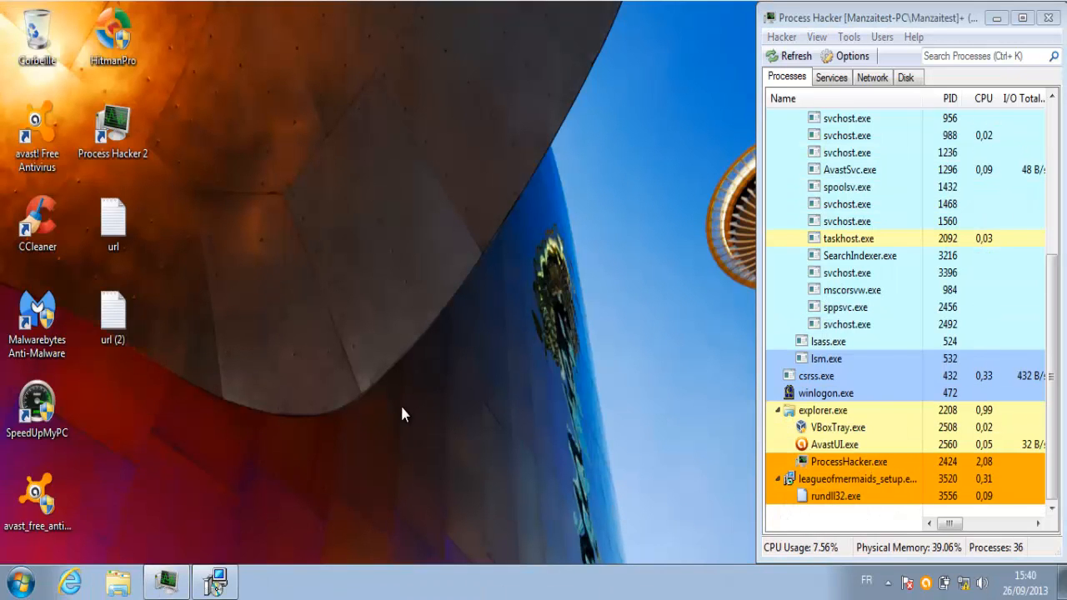
- Open the vm folder on the \\Vboxsvr share, copy winlogon to the desktop, and dismiss the avast alert
key("super+r")
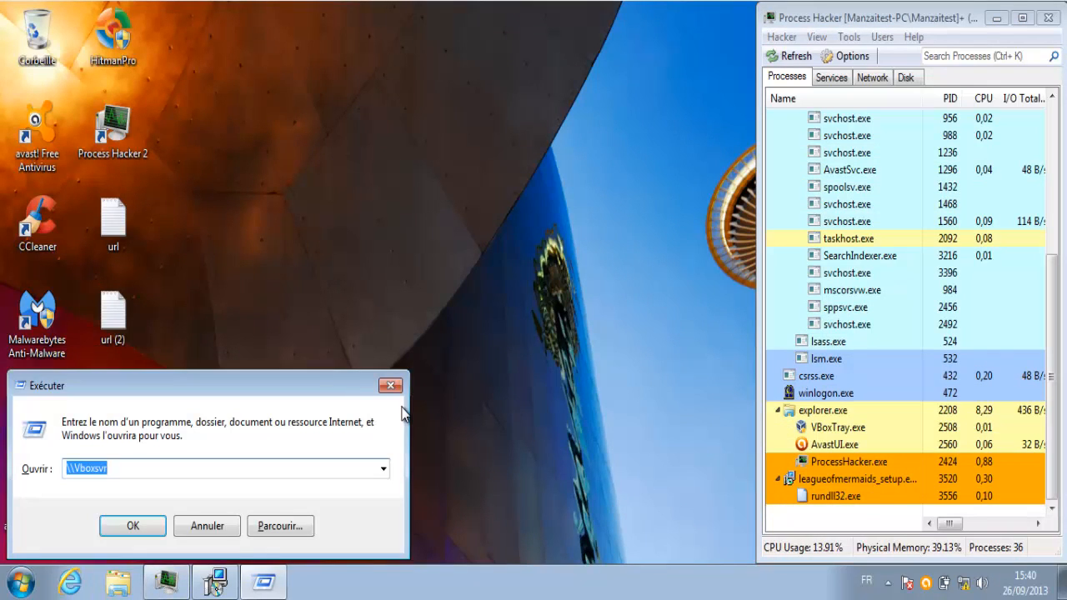
key("Return")
double_click(416, 146)
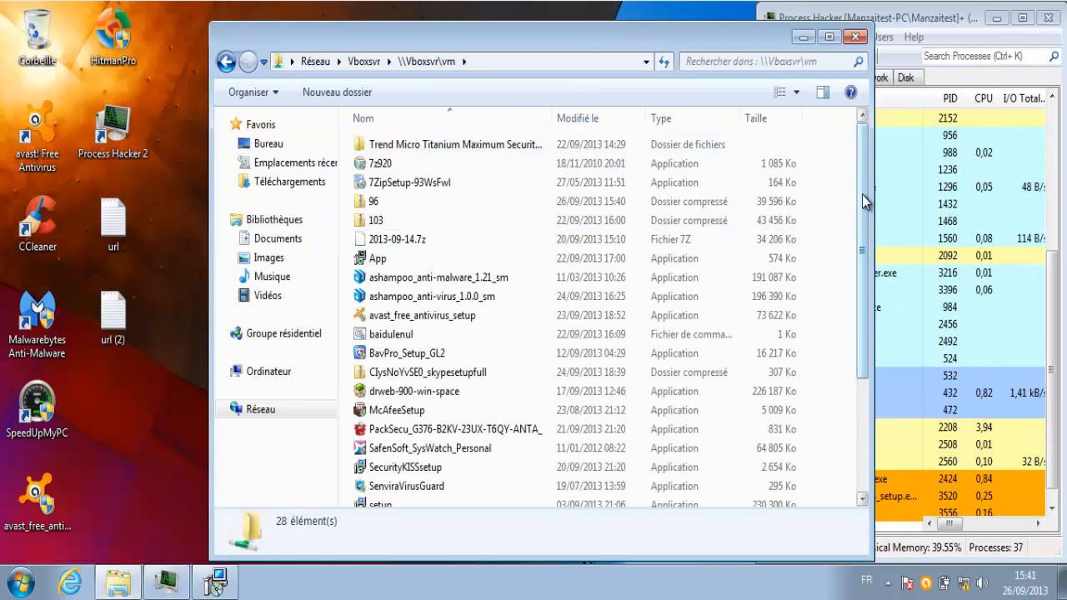
left_click_drag(867, 203, 871, 310)
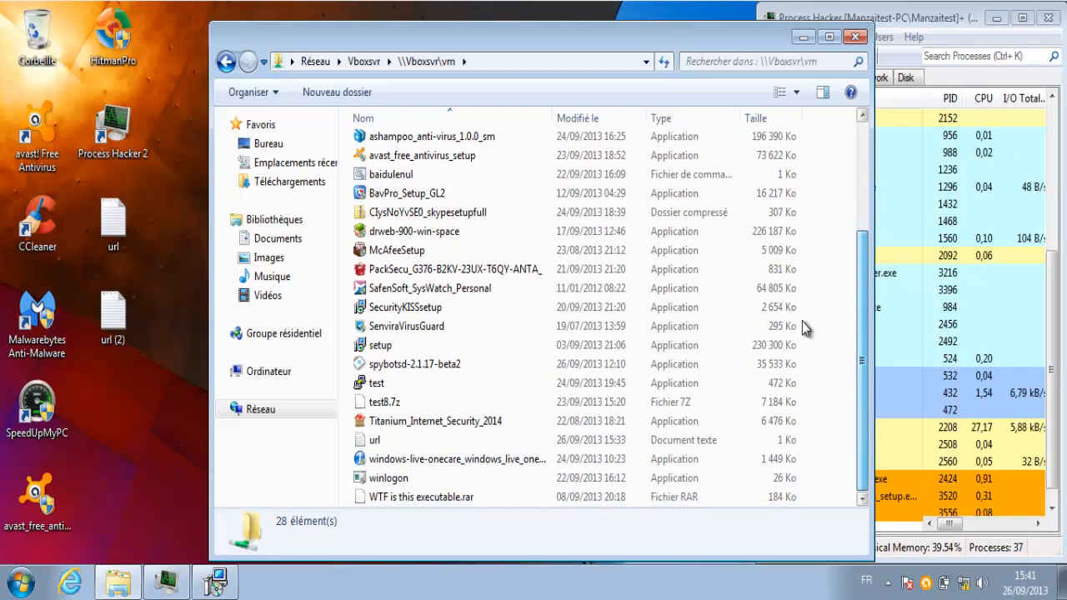
left_click_drag(383, 480, 113, 383)
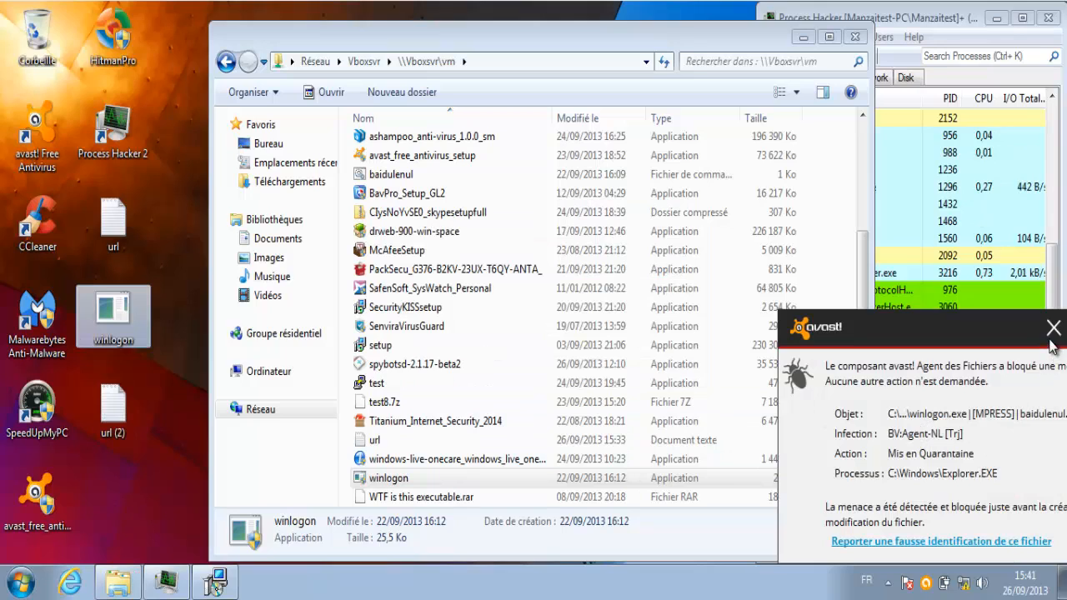
left_click(1052, 330)
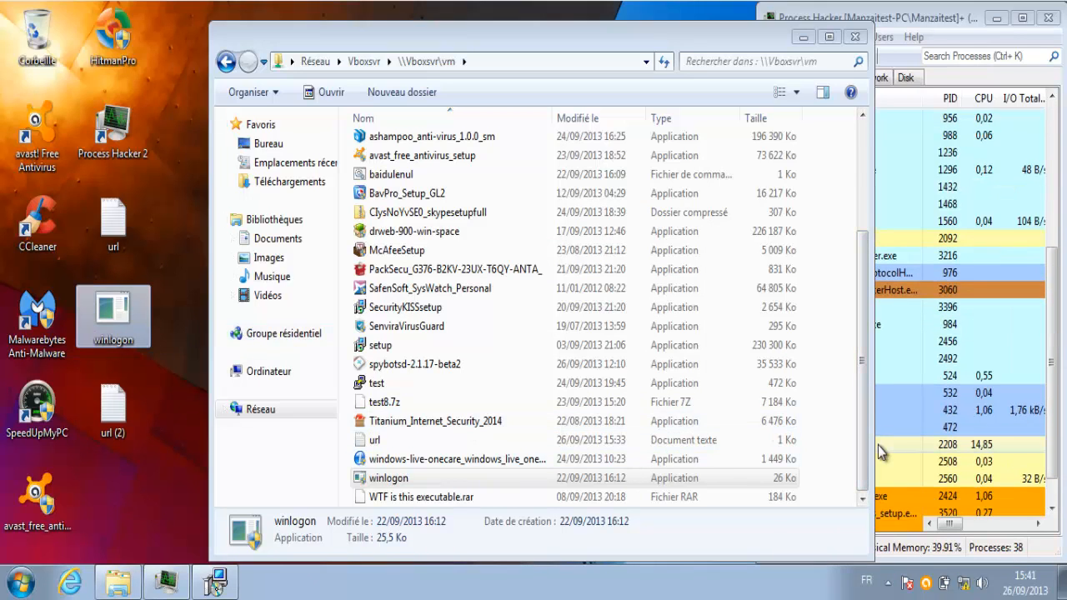
- Copy the 96 compressed folder from the share to the desktop, close the share window, and refresh the desktop
left_click_drag(867, 454, 850, 315)
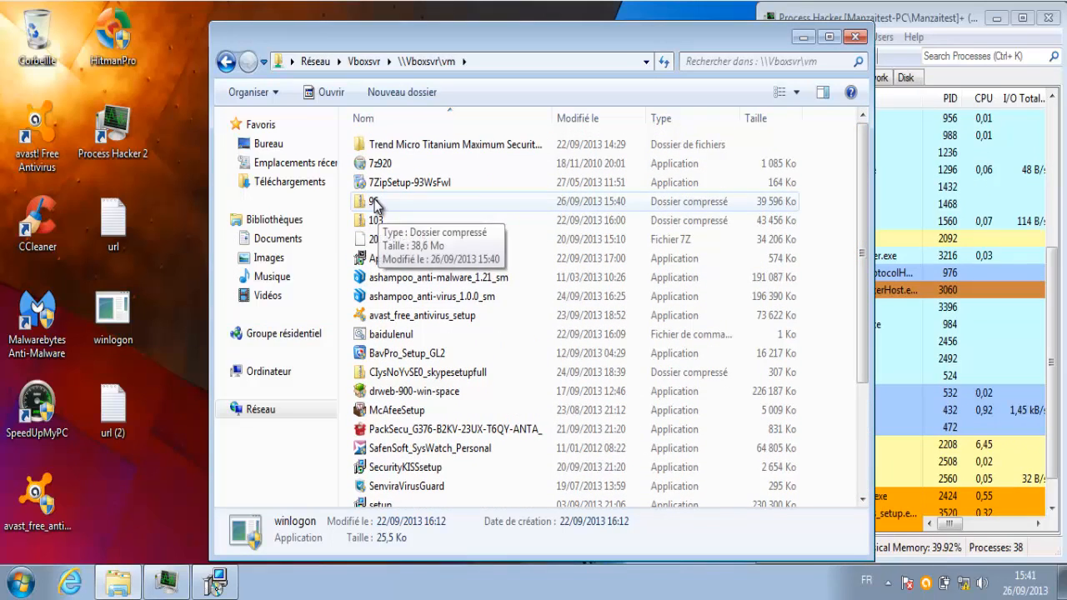
left_click_drag(399, 202, 104, 484)
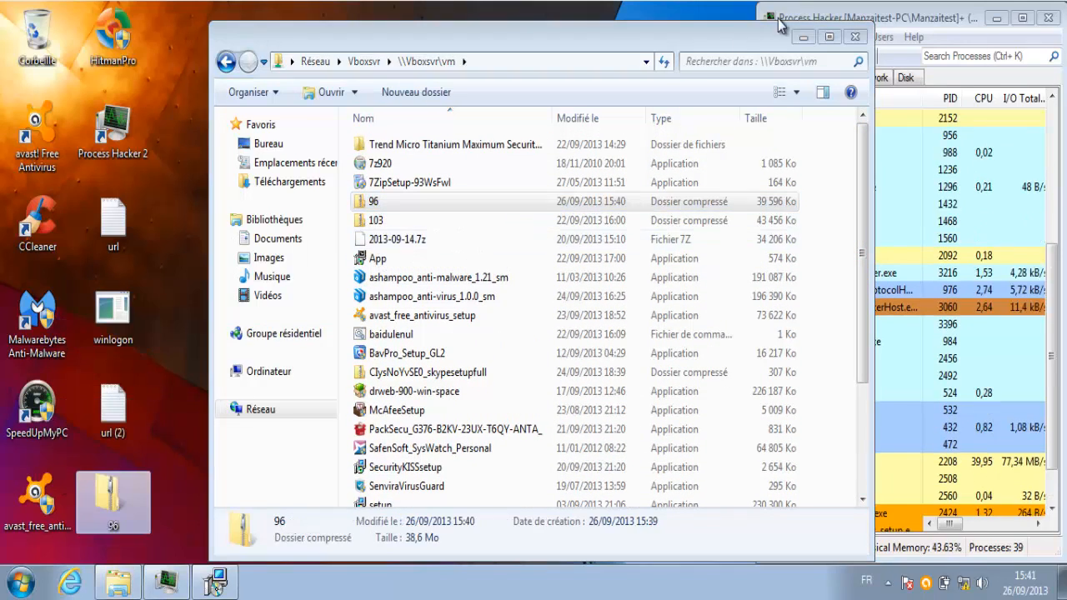
left_click(854, 36)
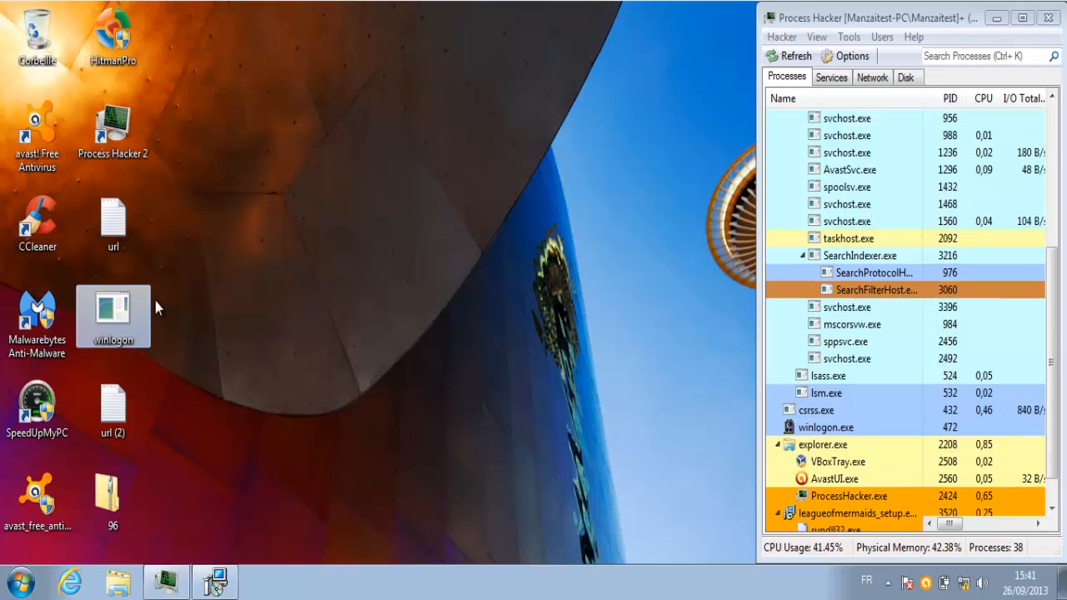
right_click(202, 324)
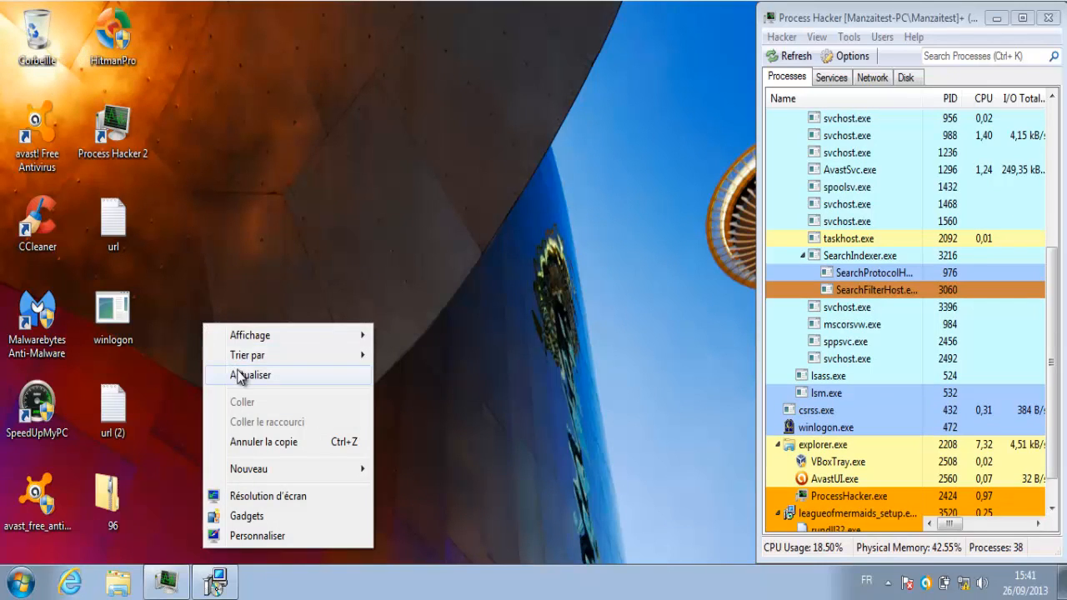
left_click(240, 375)
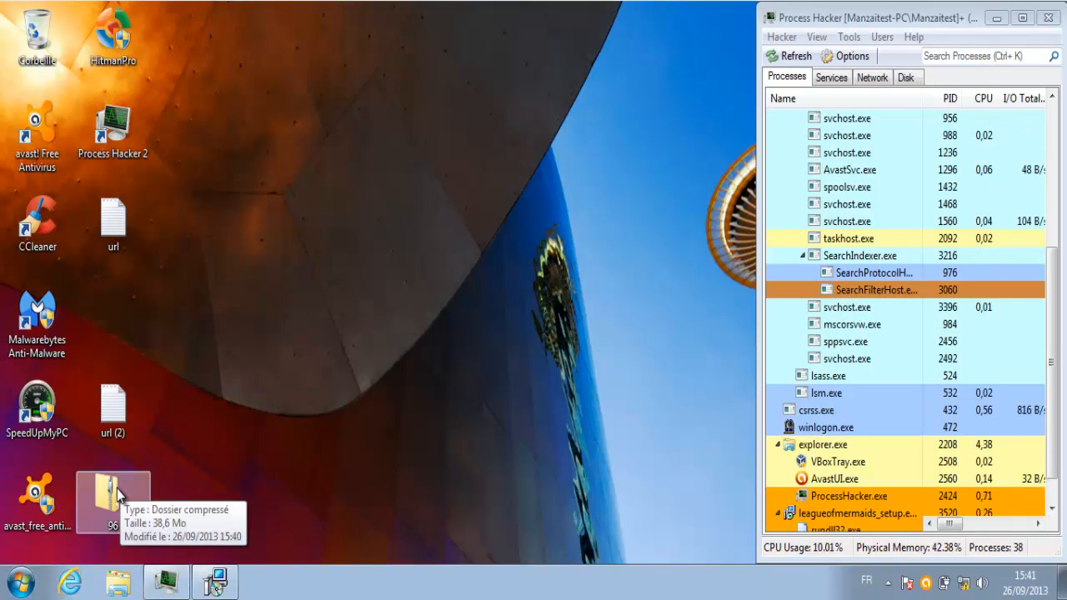
- Disable all avast shields for 10 minutes and confirm stopping them
right_click(926, 585)
mouse_move(906, 459)
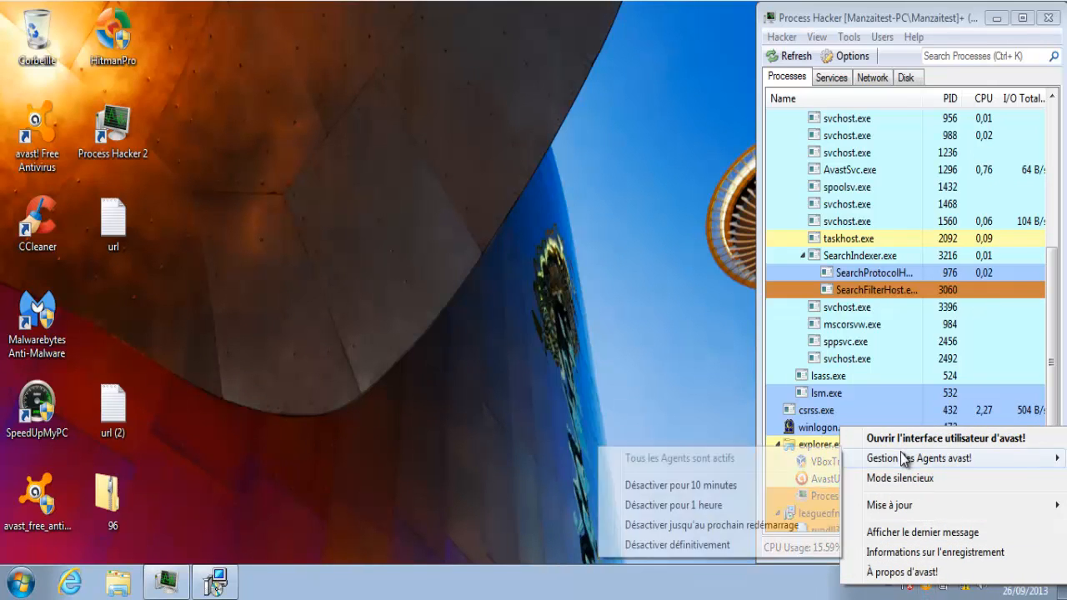
left_click(755, 486)
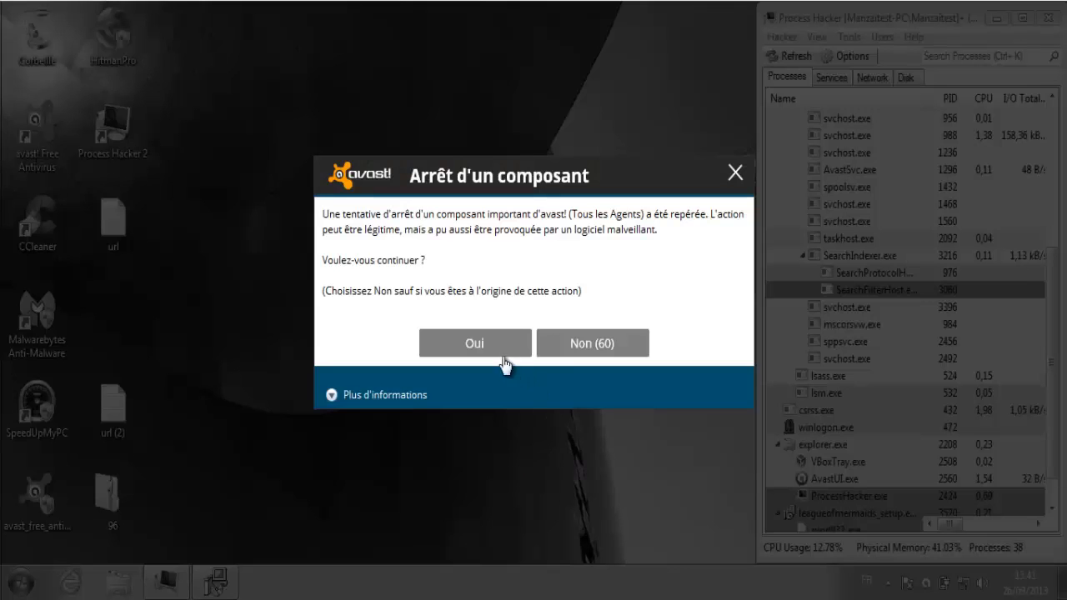
left_click(474, 344)
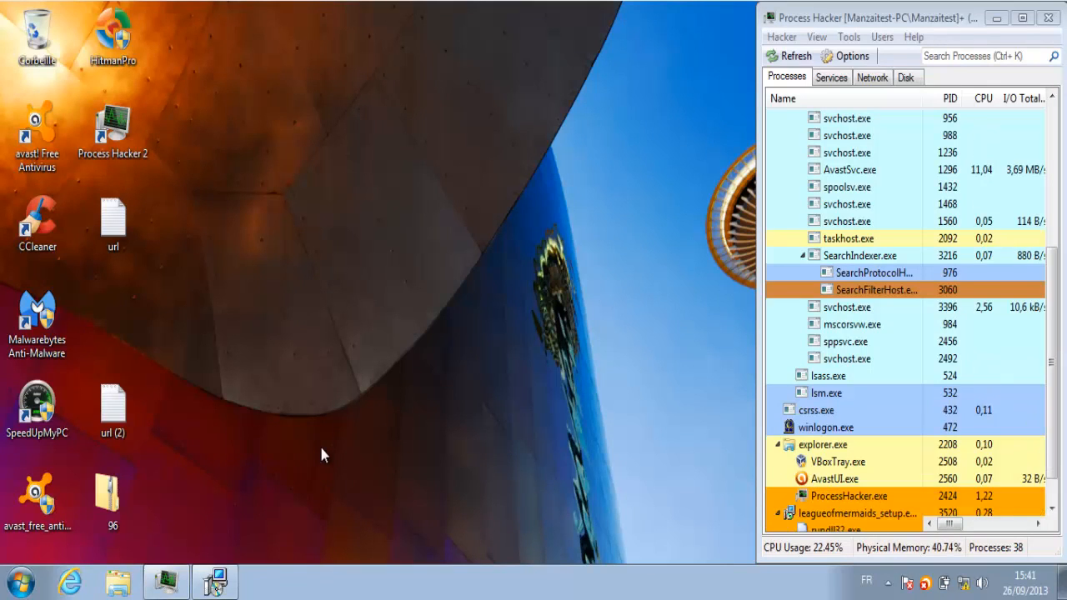
- Extract the 96 archive to Desktop\96 without showing the extracted files afterward, entering the archive password
right_click(123, 501)
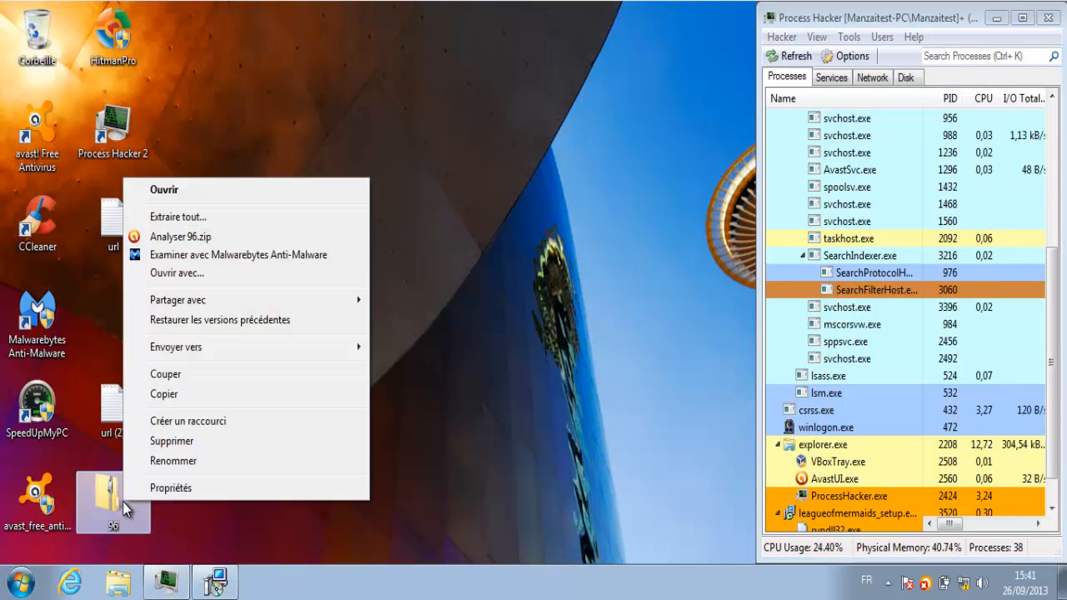
left_click(353, 219)
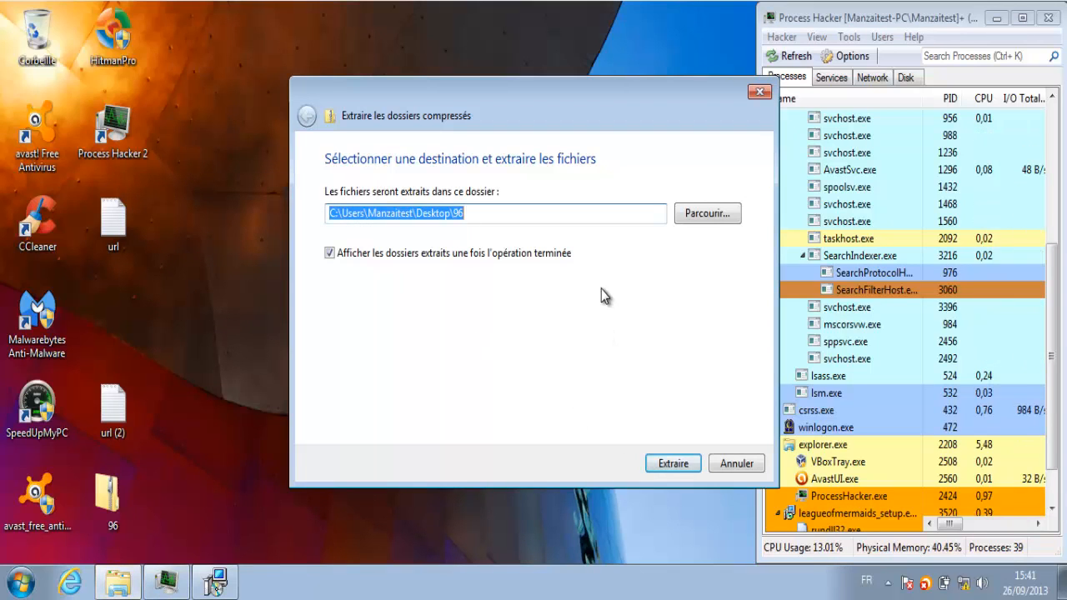
left_click(558, 254)
left_click(670, 465)
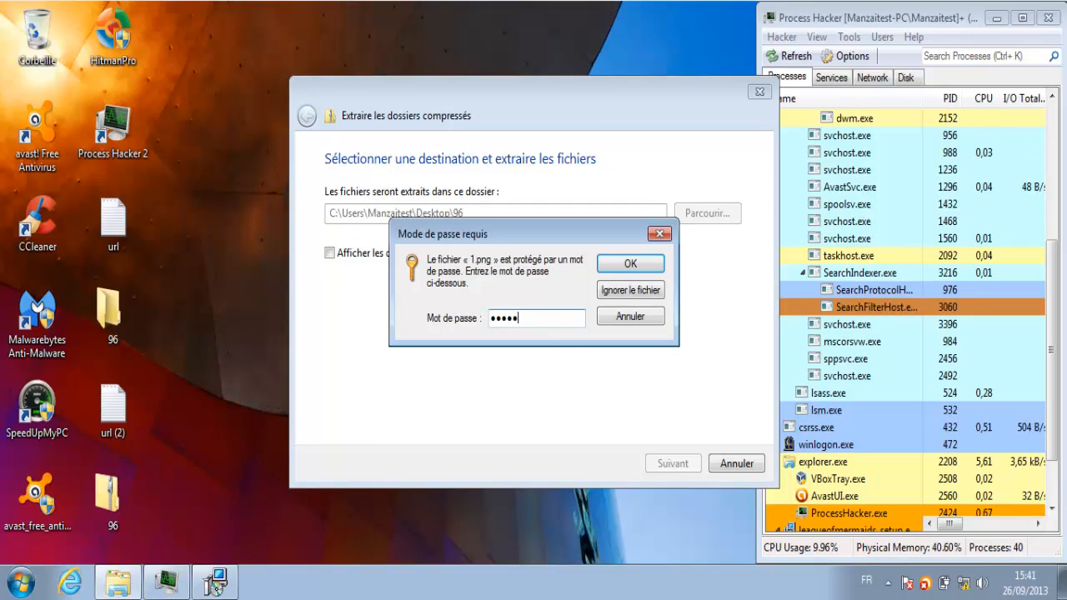
key("Return")
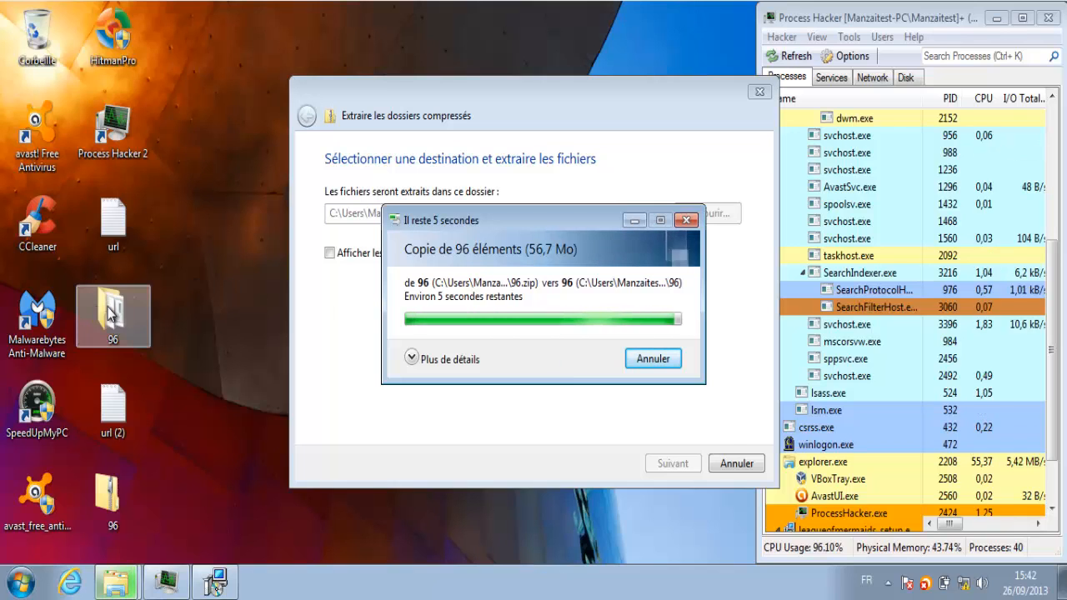
- Open avast's scan page, check the quick scan's settings, and select the "Scan des dossiers sélectionnés" scan type
double_click(925, 582)
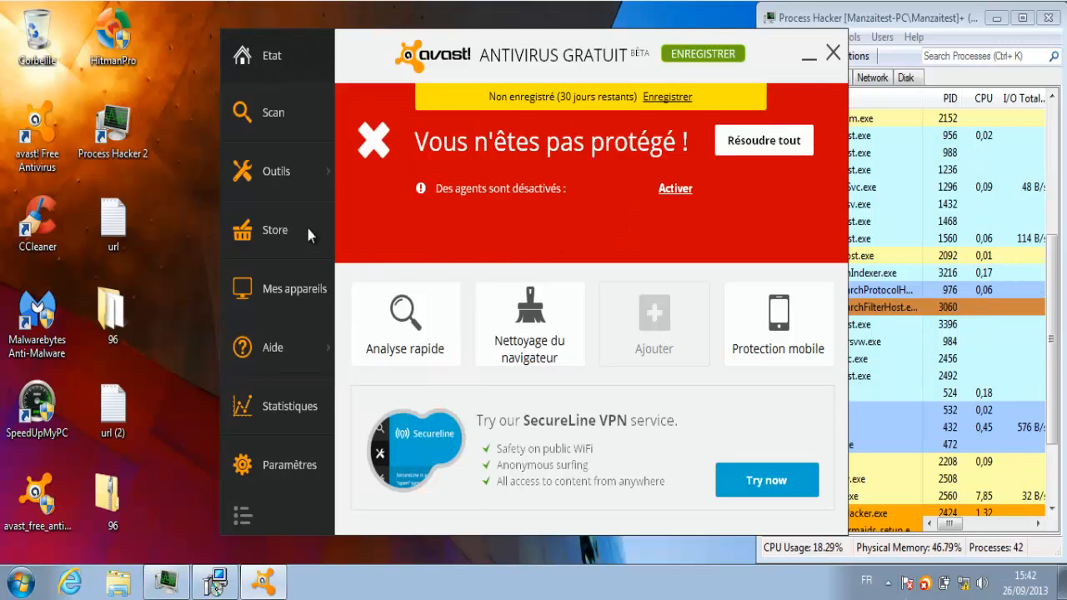
left_click(276, 135)
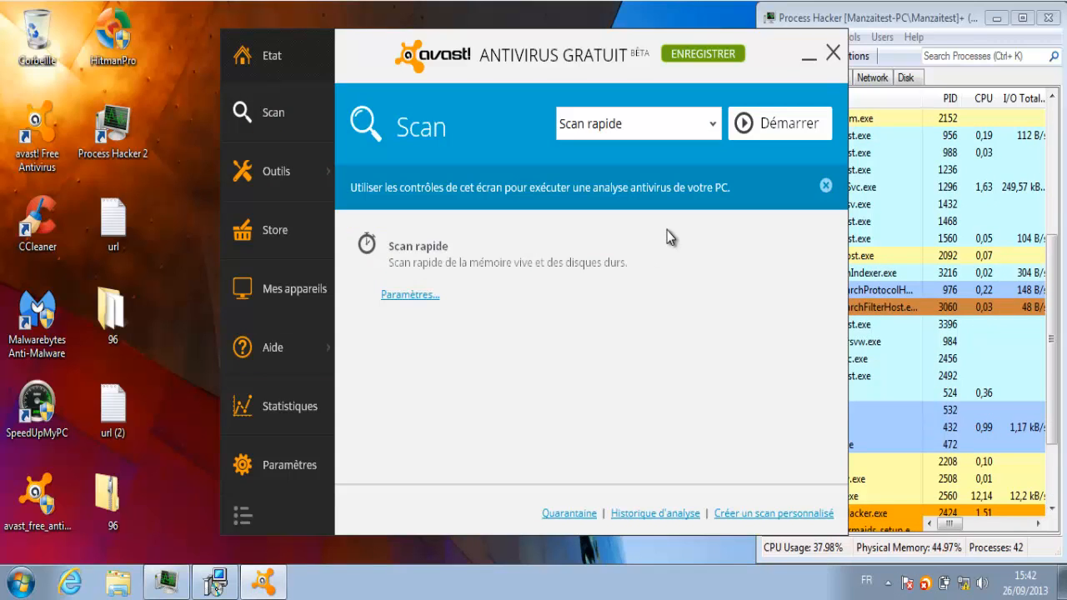
left_click(409, 295)
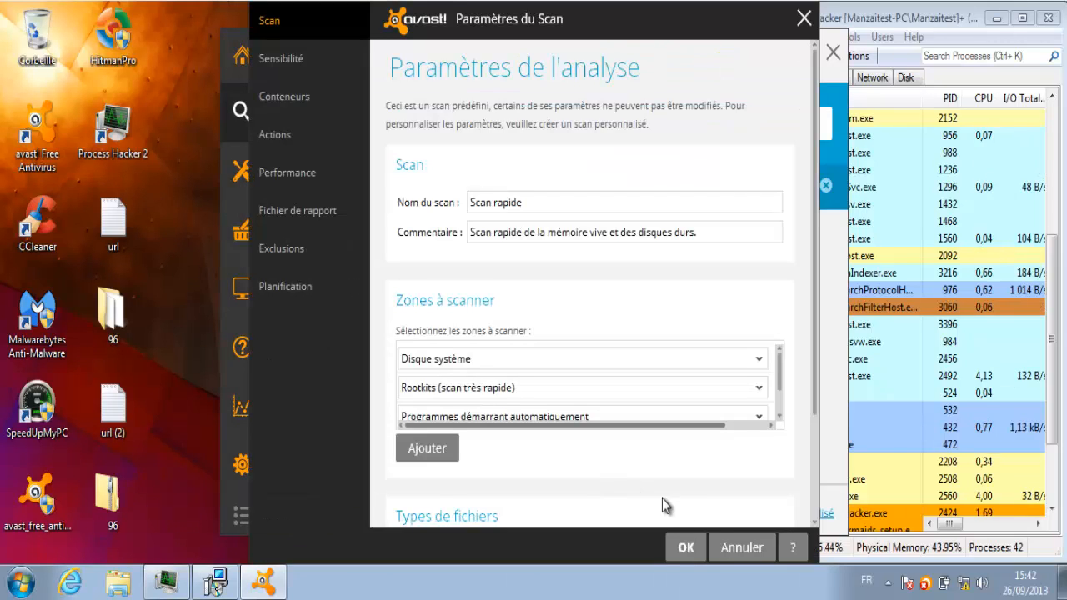
left_click(803, 18)
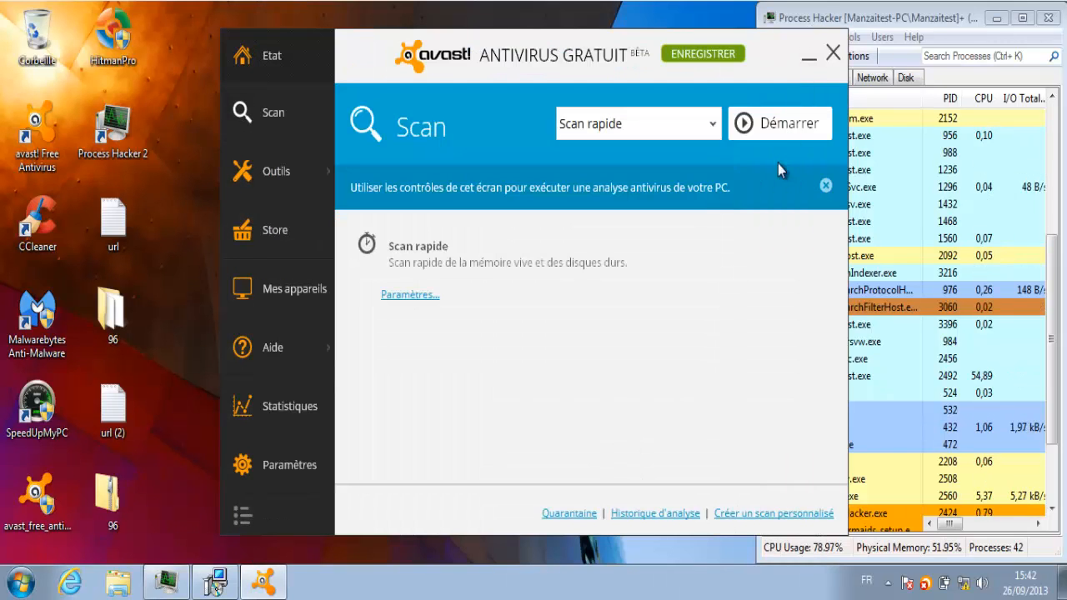
left_click(722, 129)
left_click(650, 209)
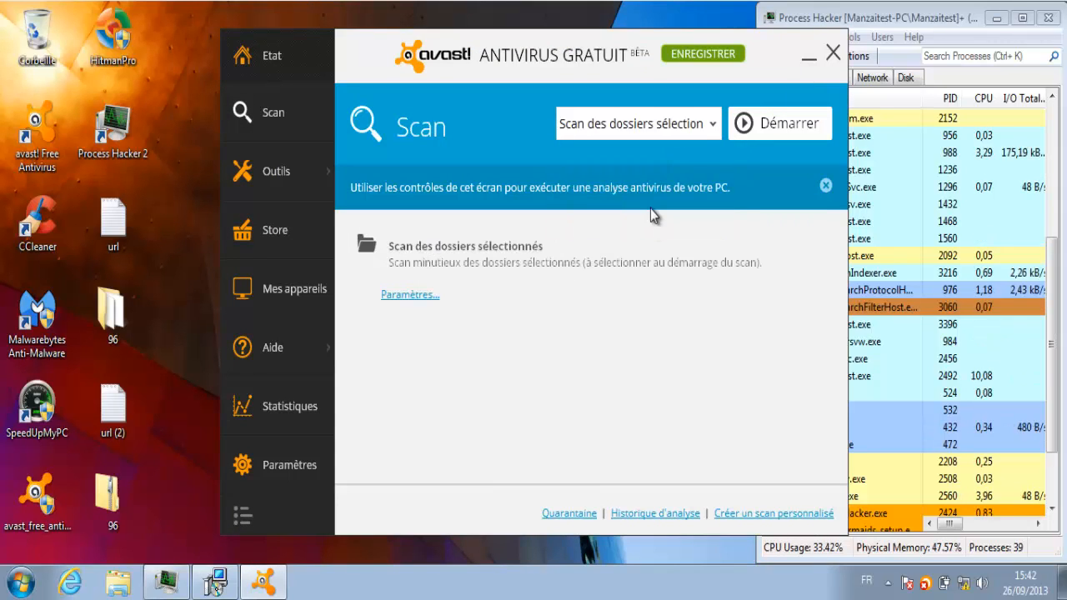
- In the selected-folders scan's sensitivity settings, enable detection of potentially unwanted programs and raise heuristic sensitivity to the highest level
left_click(445, 293)
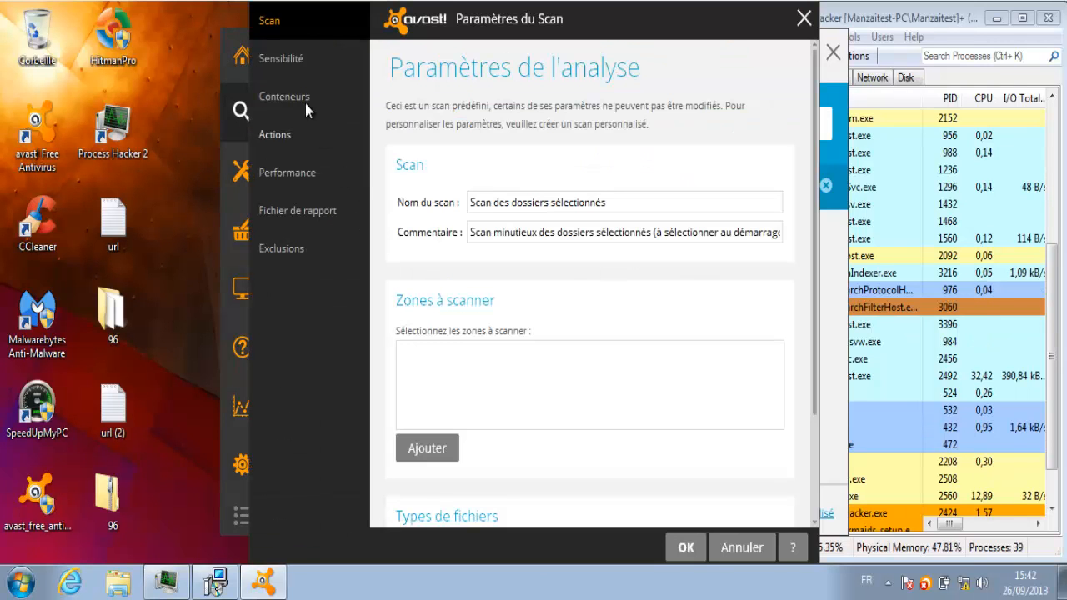
left_click(282, 59)
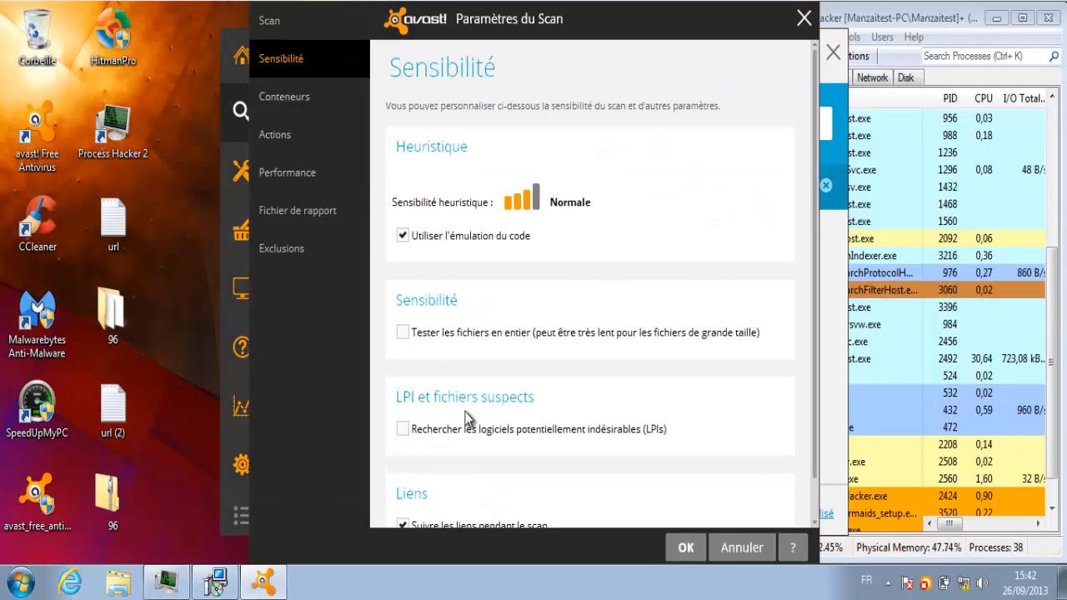
left_click(403, 429)
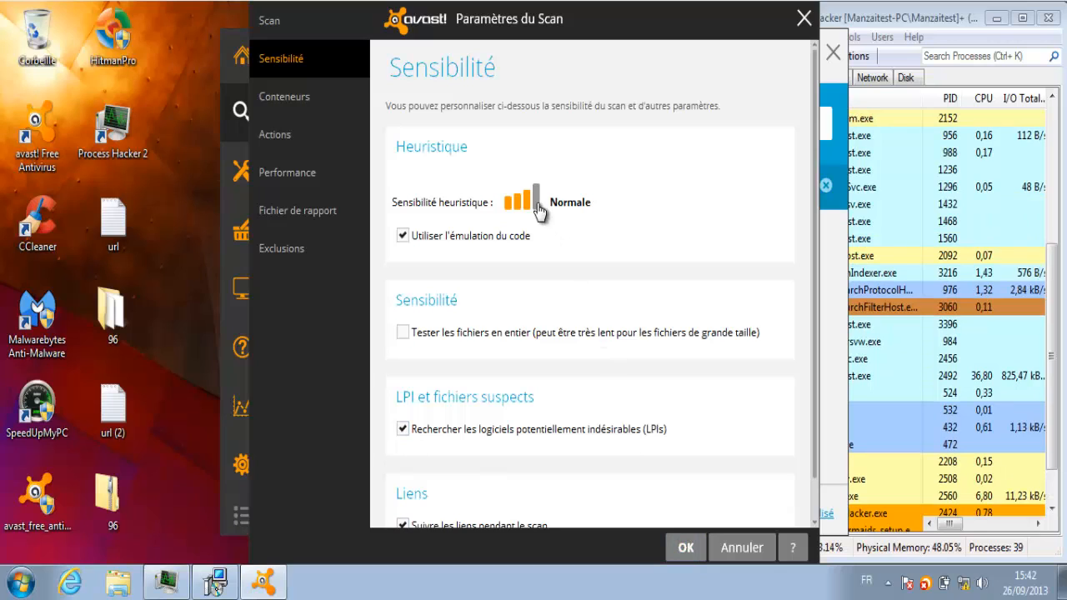
left_click(538, 209)
left_click(685, 548)
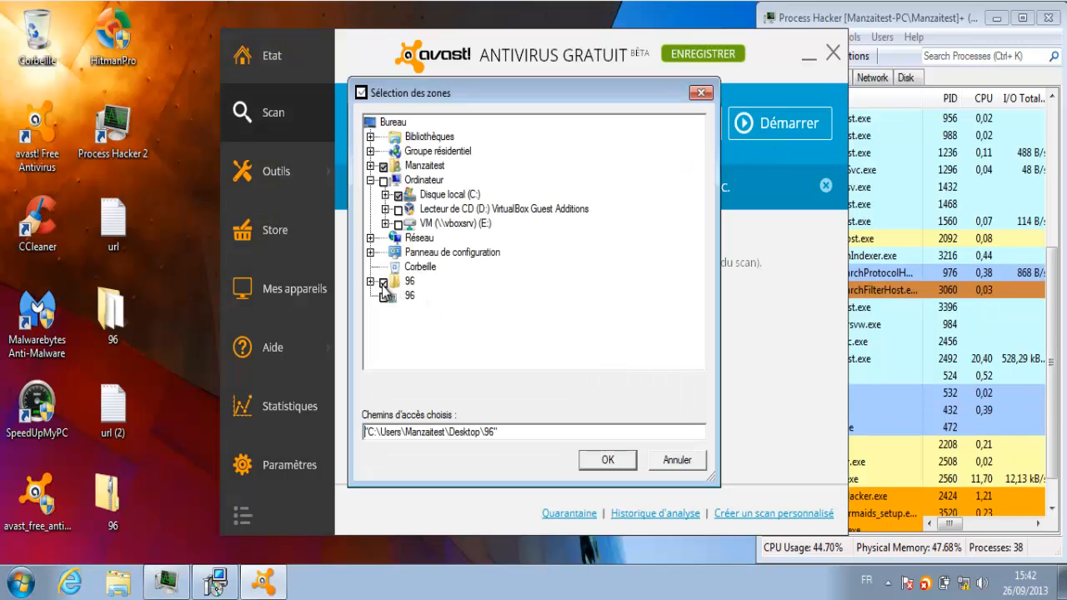
- Scan the extracted 96 folder on the desktop and show the scan results
left_click(606, 468)
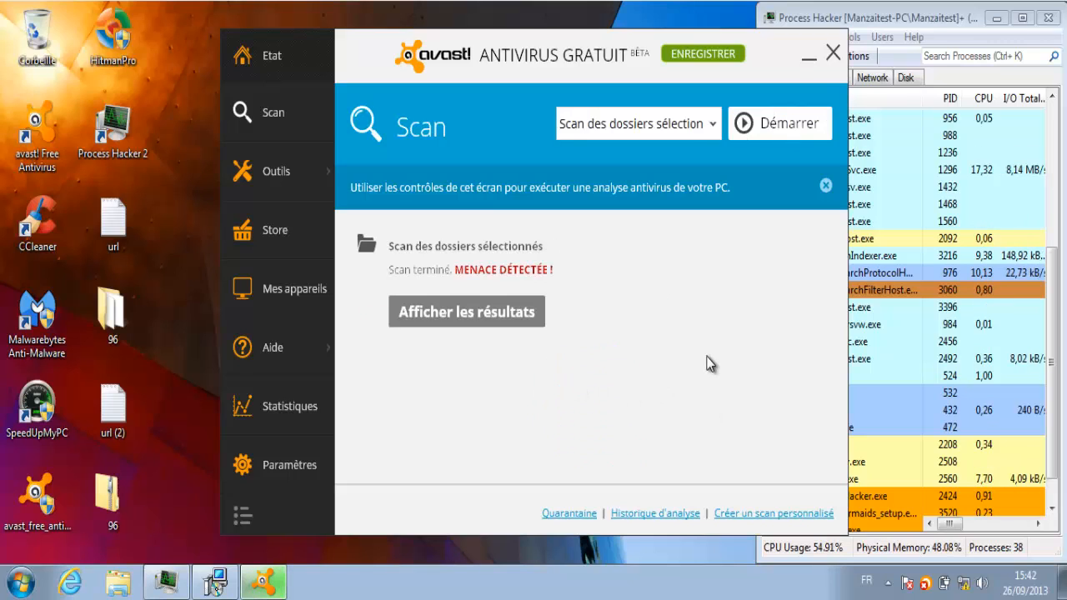
left_click(496, 317)
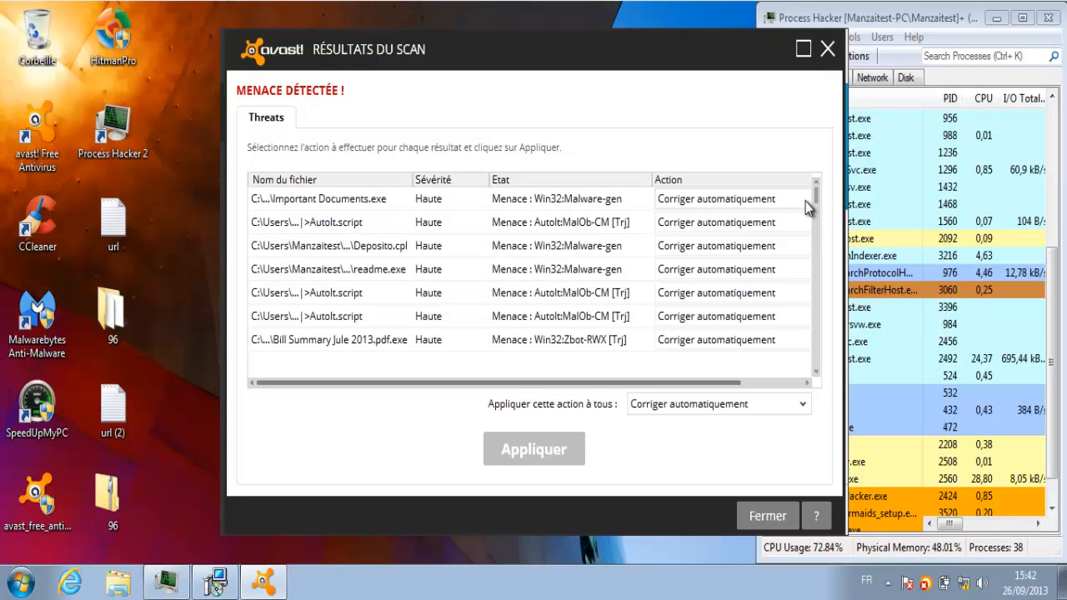
- Choose "Déplacer vers la zone de Quarantaine" as the action for all detected threats and apply it
left_click_drag(817, 198, 819, 208)
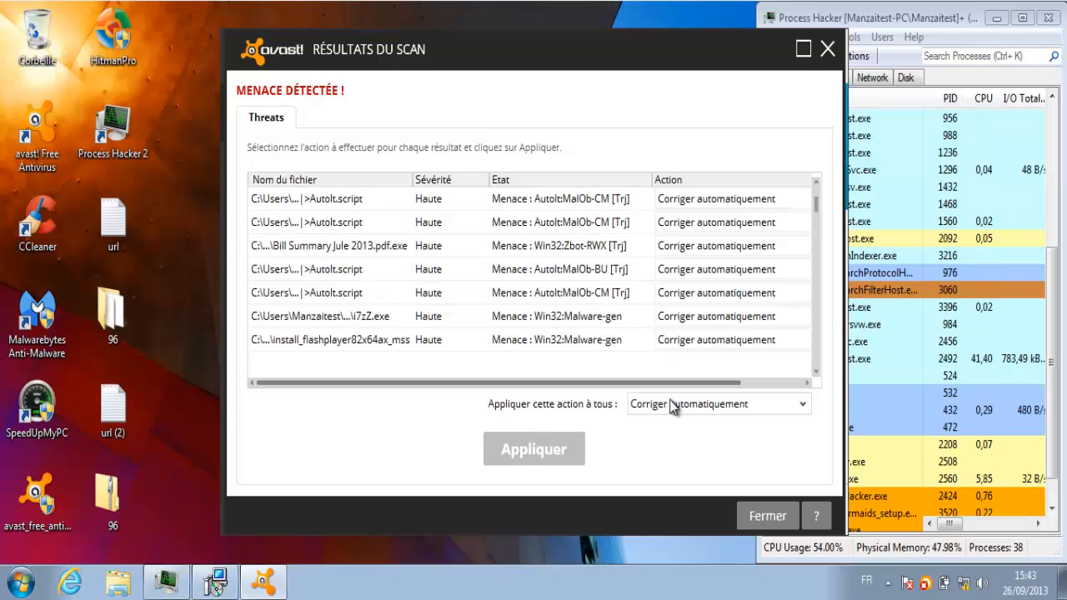
left_click(760, 404)
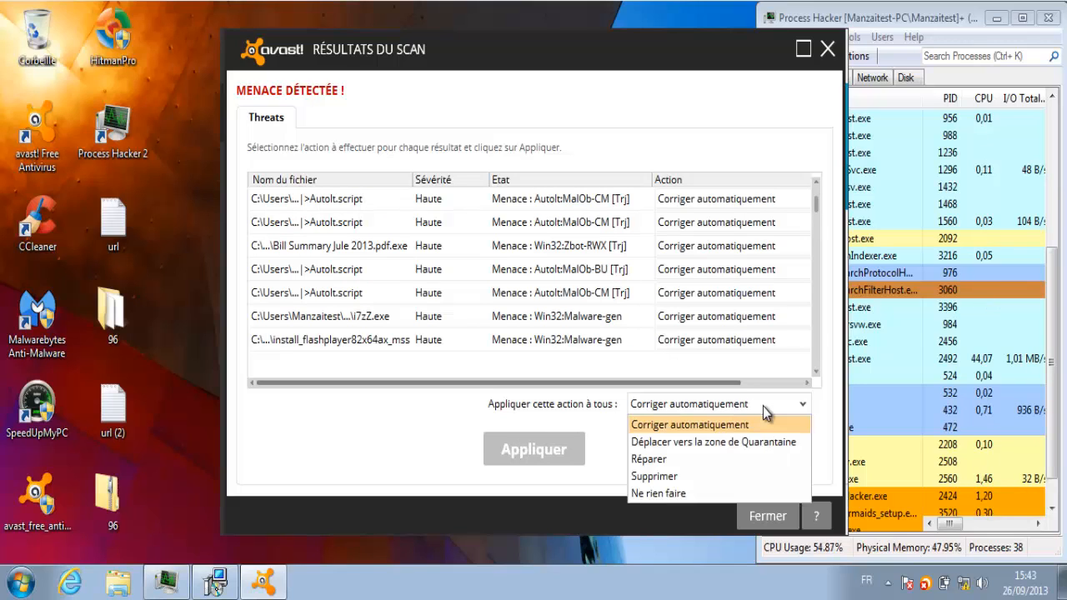
left_click(738, 441)
left_click(547, 456)
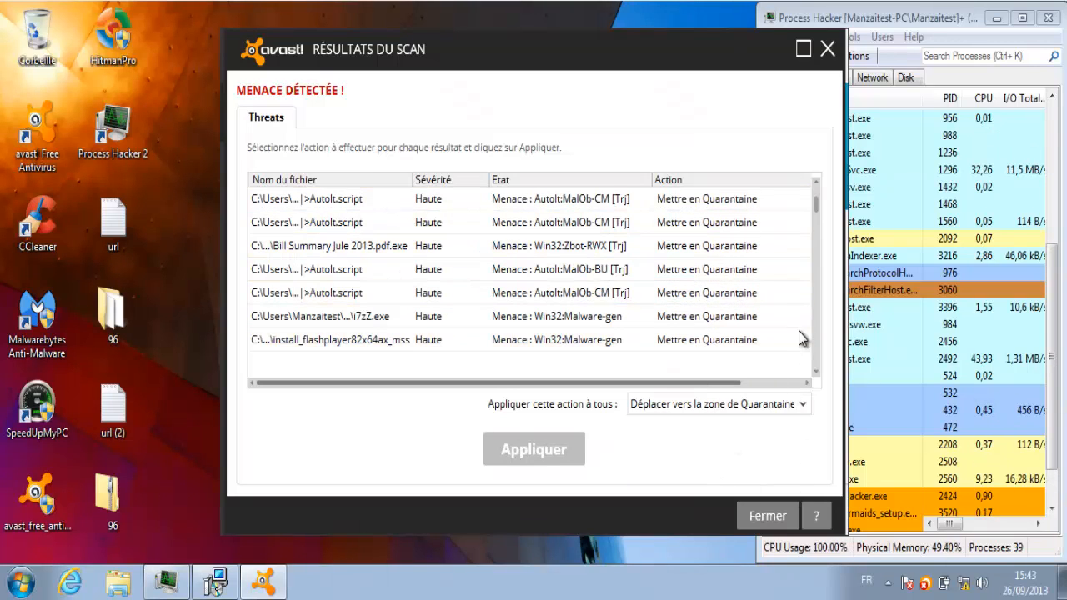
- Review the quarantine outcome of each threat, close the scan results, decline the boot-time scan and close the avast window
left_click_drag(815, 207, 816, 252)
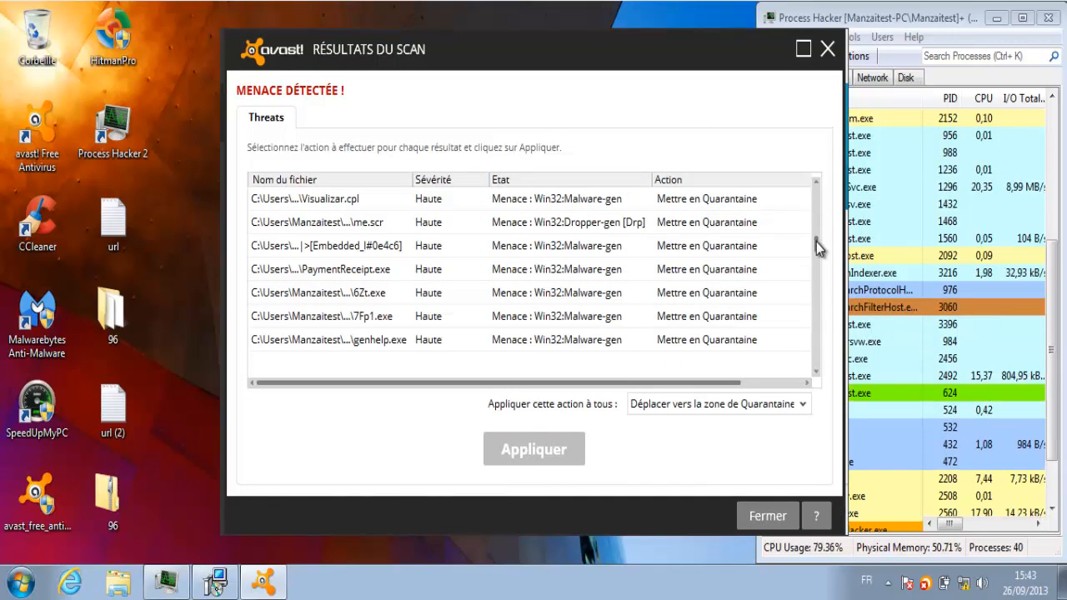
left_click_drag(717, 383, 805, 383)
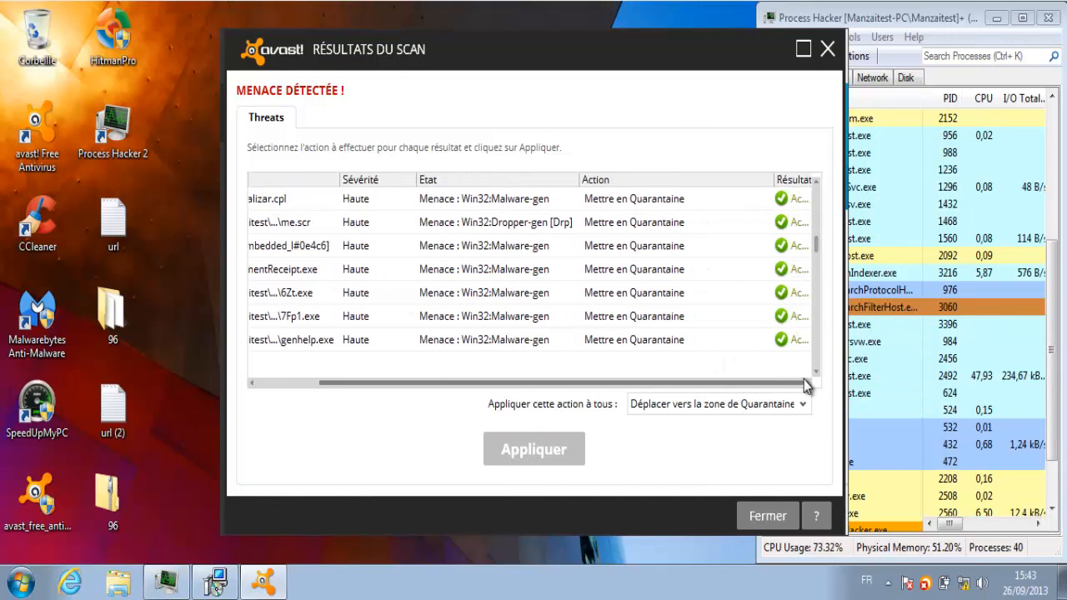
left_click_drag(815, 244, 816, 391)
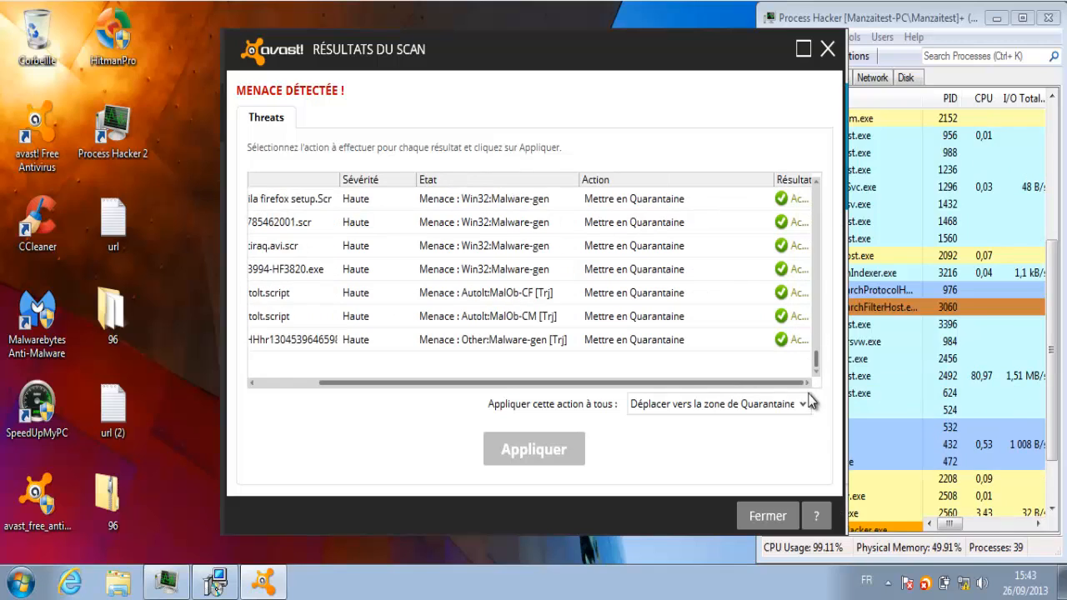
left_click(757, 517)
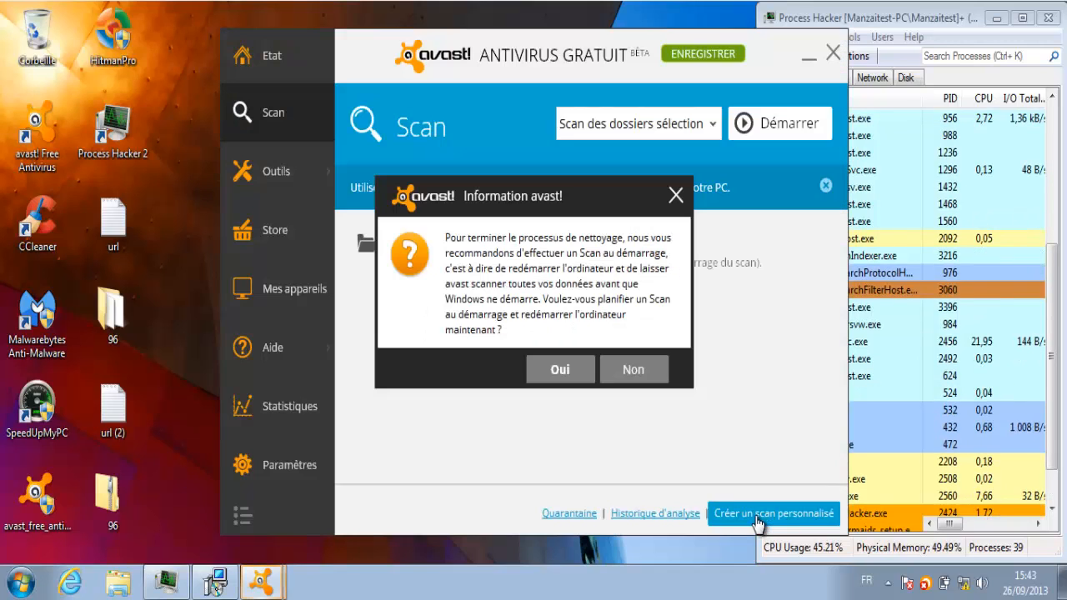
left_click(638, 377)
left_click(836, 53)
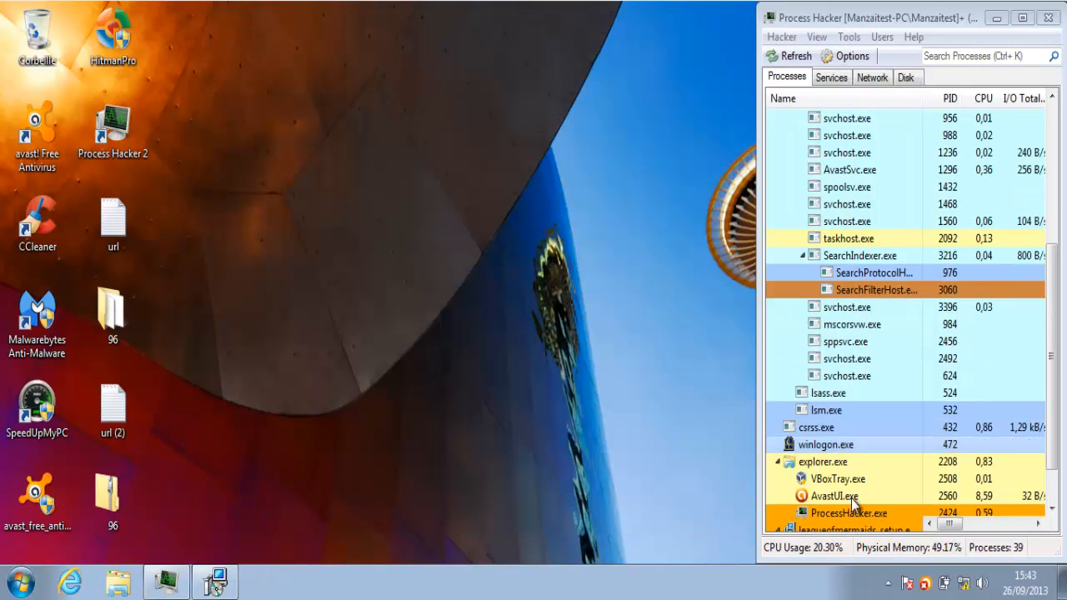
- Turn the avast shields back on through "Gestion des Agents avast!"
right_click(923, 586)
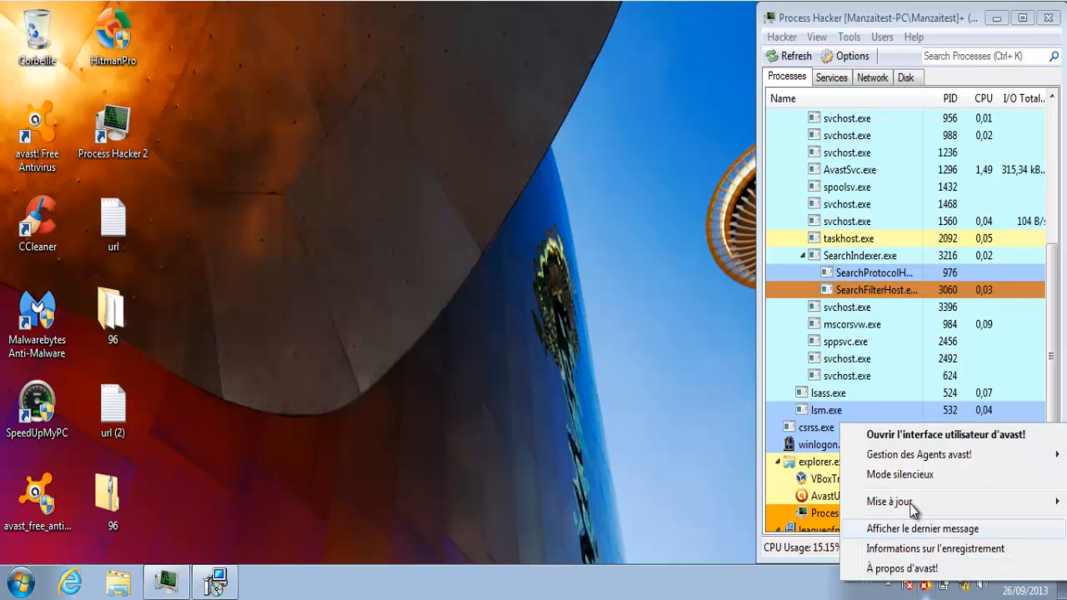
mouse_move(862, 465)
left_click(812, 458)
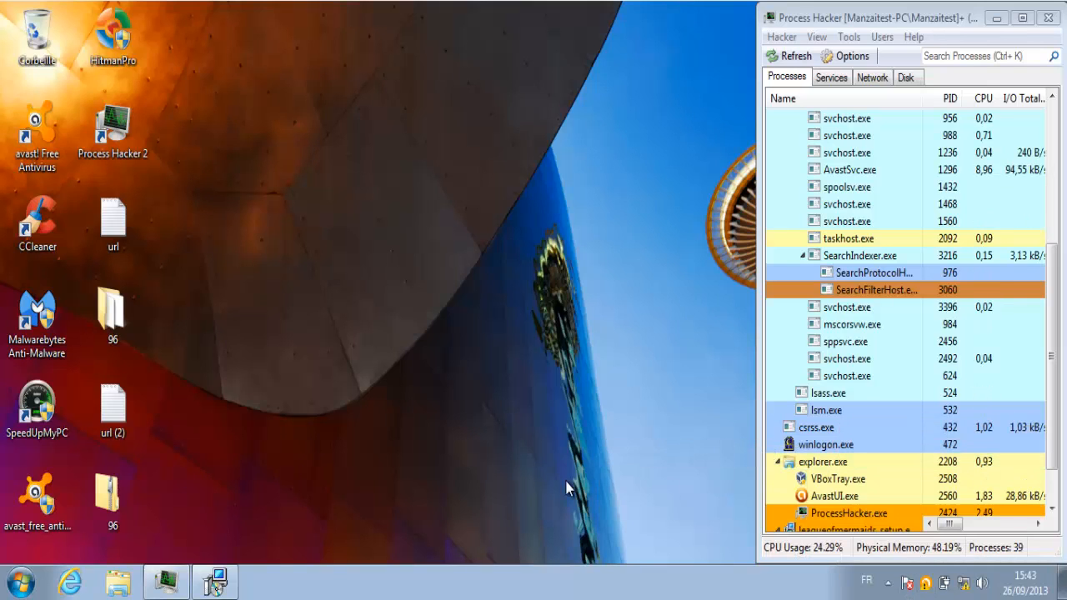
- Open the 96 folder on the desktop and fit its window to the space beside Process Hacker
double_click(111, 314)
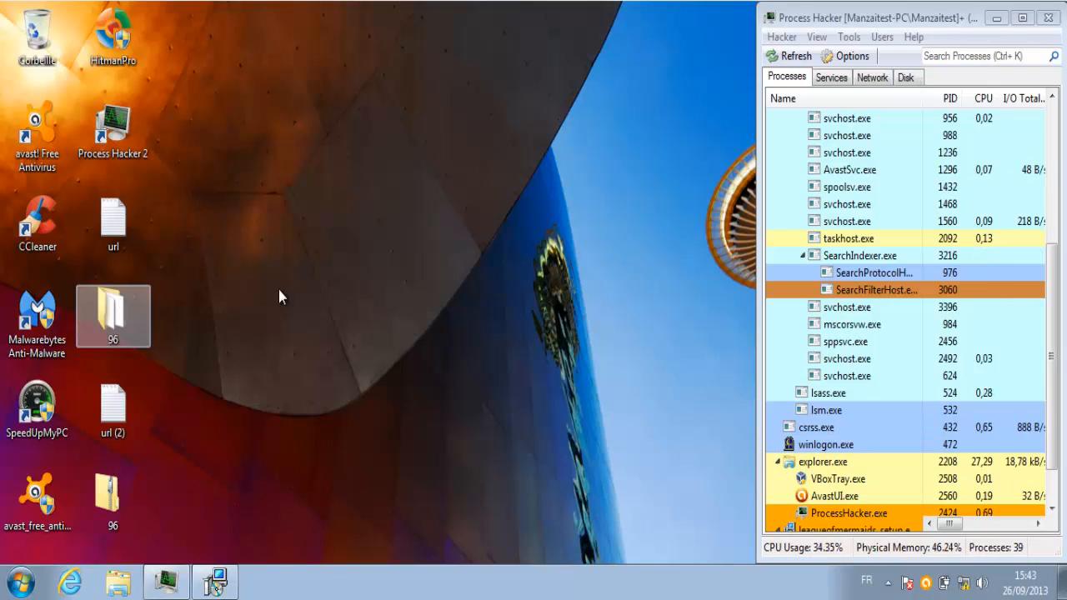
left_click_drag(499, 37, 4, 8)
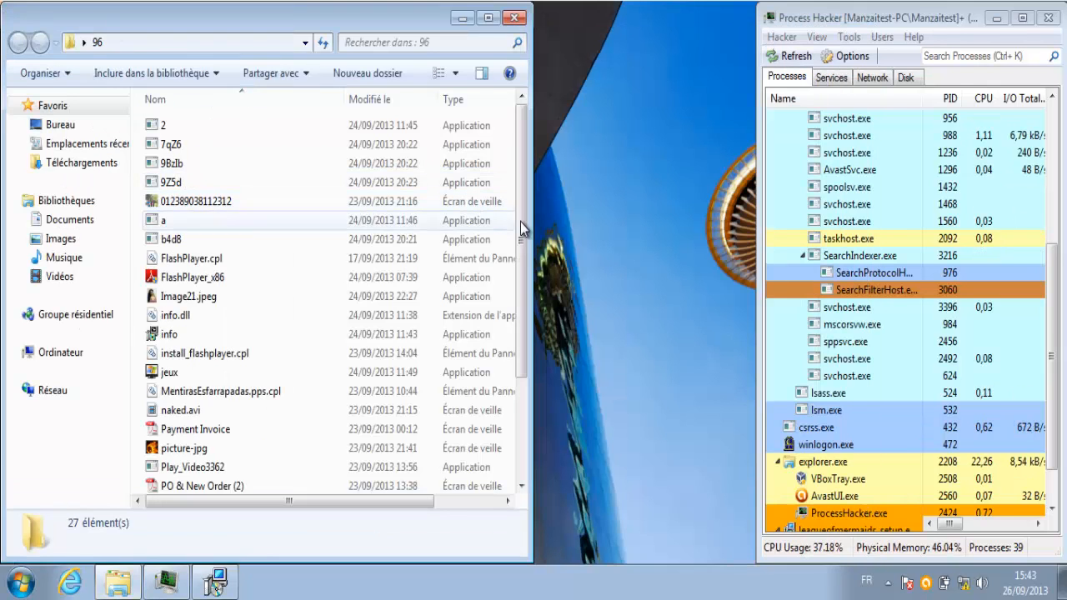
left_click_drag(530, 220, 760, 233)
- Run the sample 2.exe from the 96 folder and close the Windows error and the avast alert
double_click(167, 127)
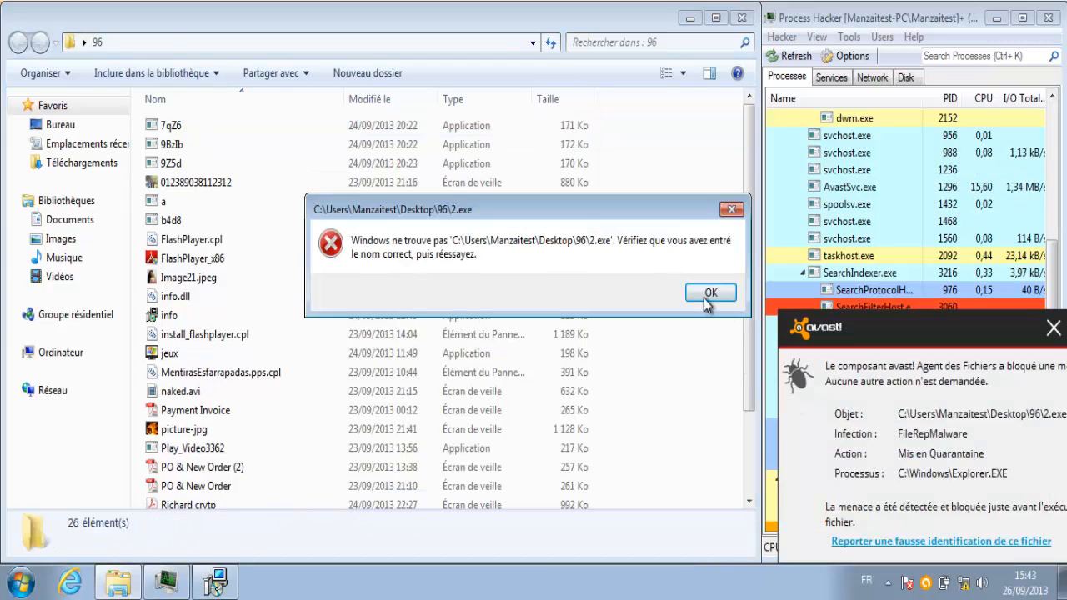
left_click(708, 294)
left_click(1055, 330)
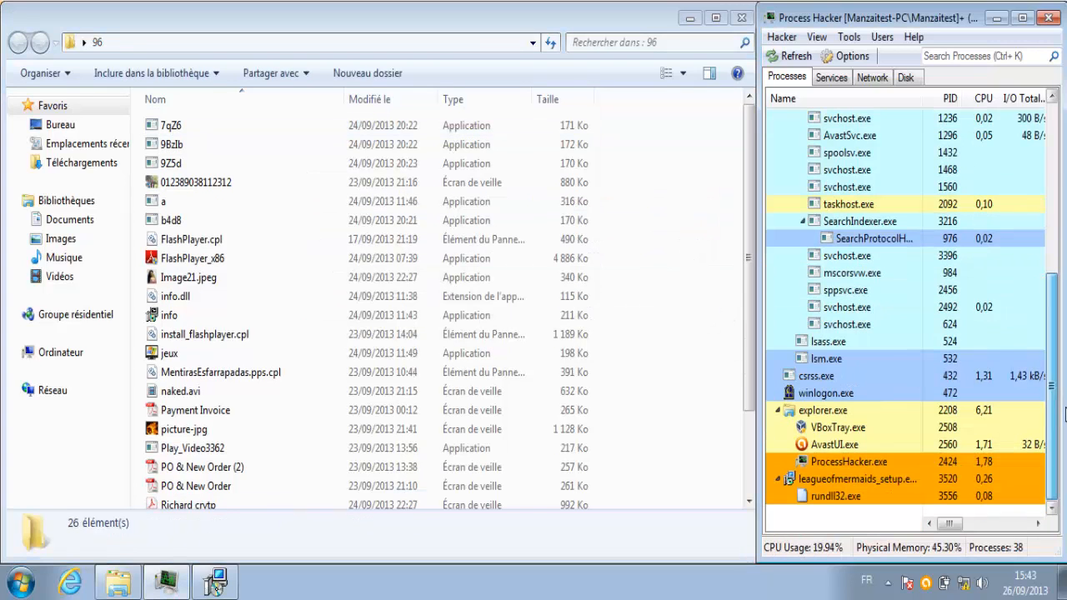
- Run the samples 7qZ6, 9BzIb and 9Z5d one after another, closing each Windows error message
double_click(220, 130)
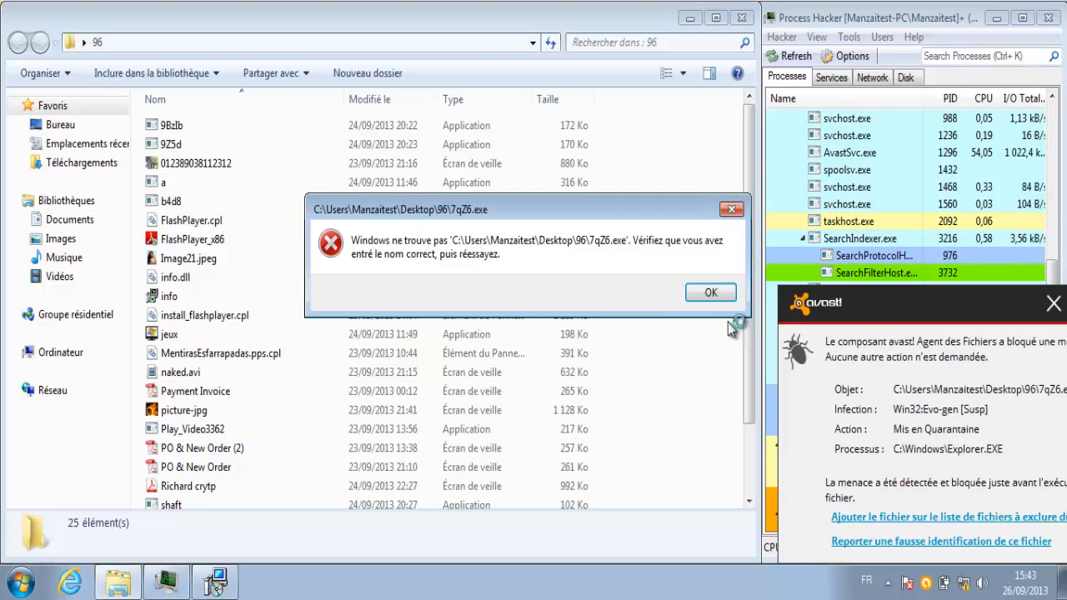
left_click(711, 291)
double_click(437, 126)
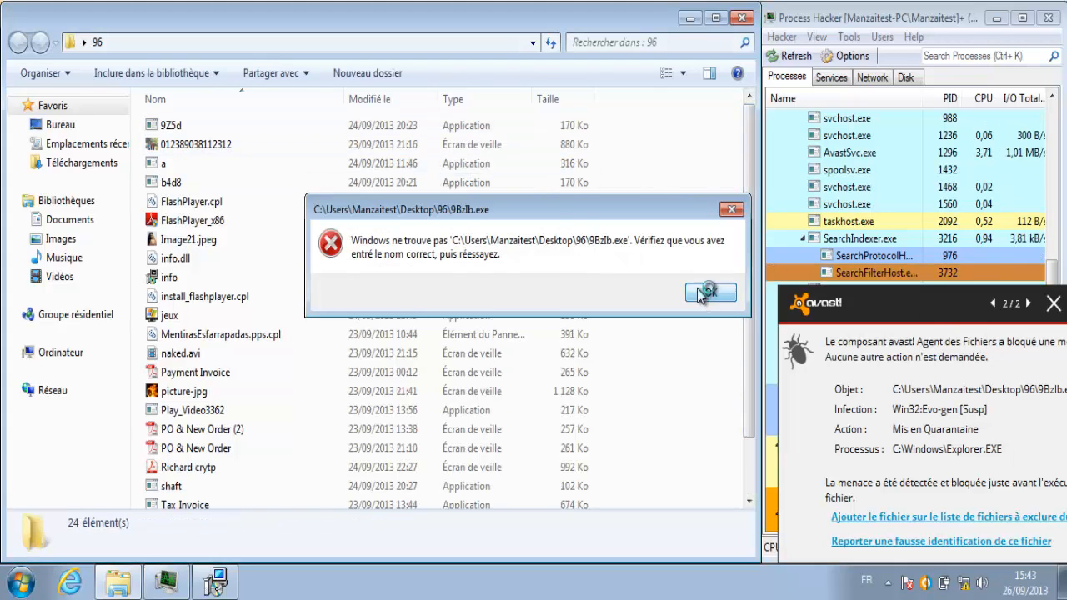
left_click(707, 292)
double_click(467, 127)
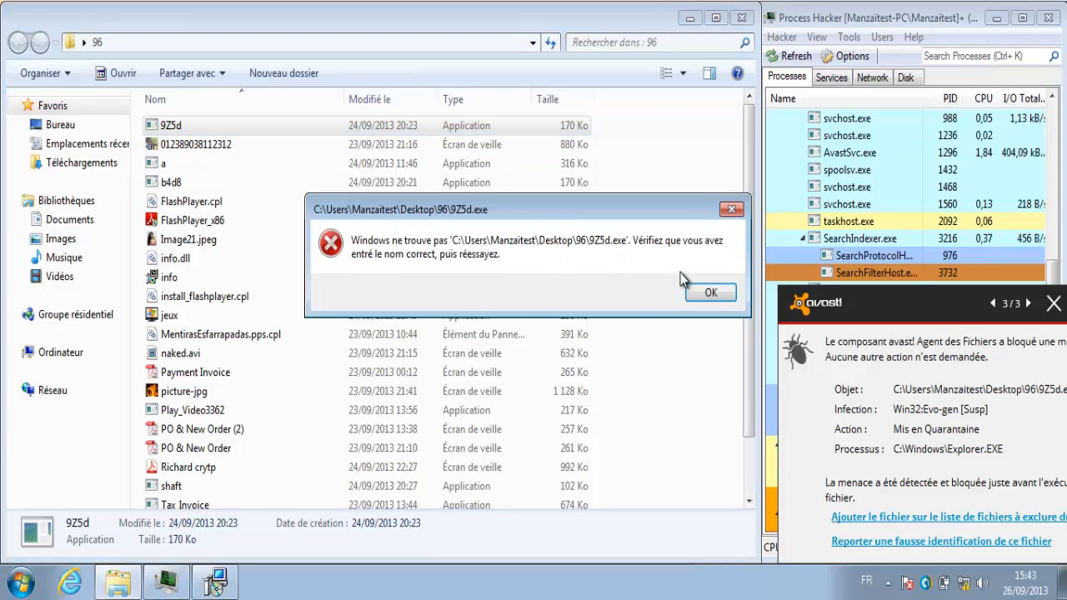
left_click(710, 291)
double_click(506, 129)
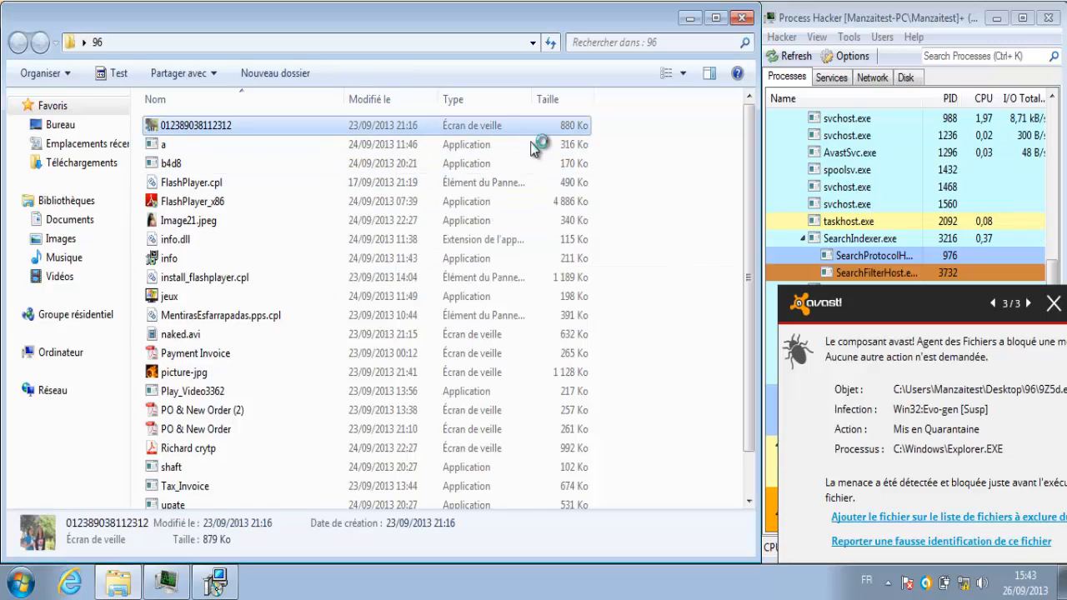
left_click(704, 292)
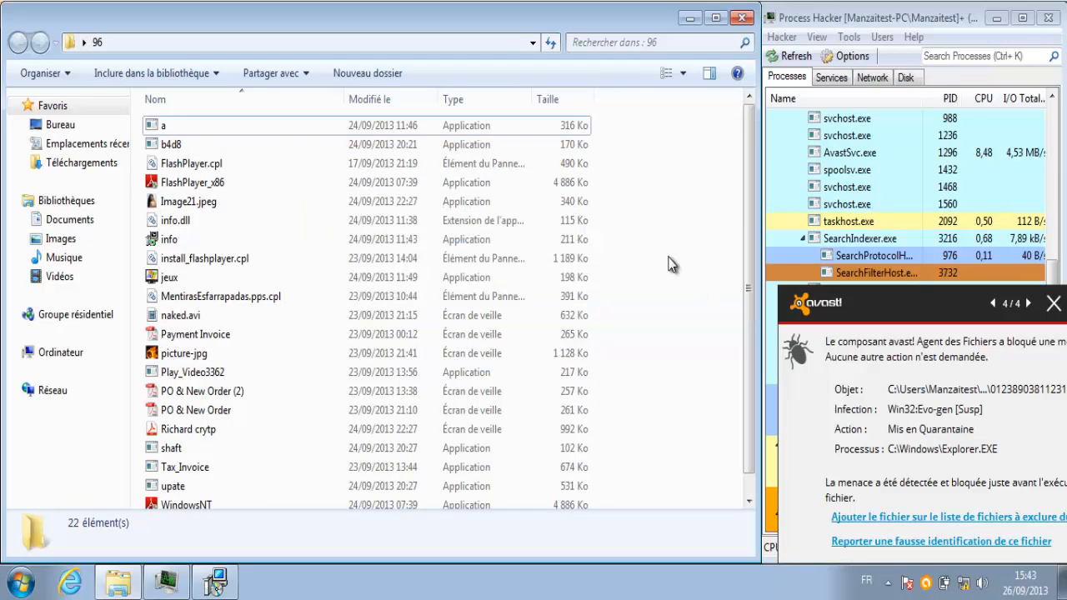
double_click(555, 129)
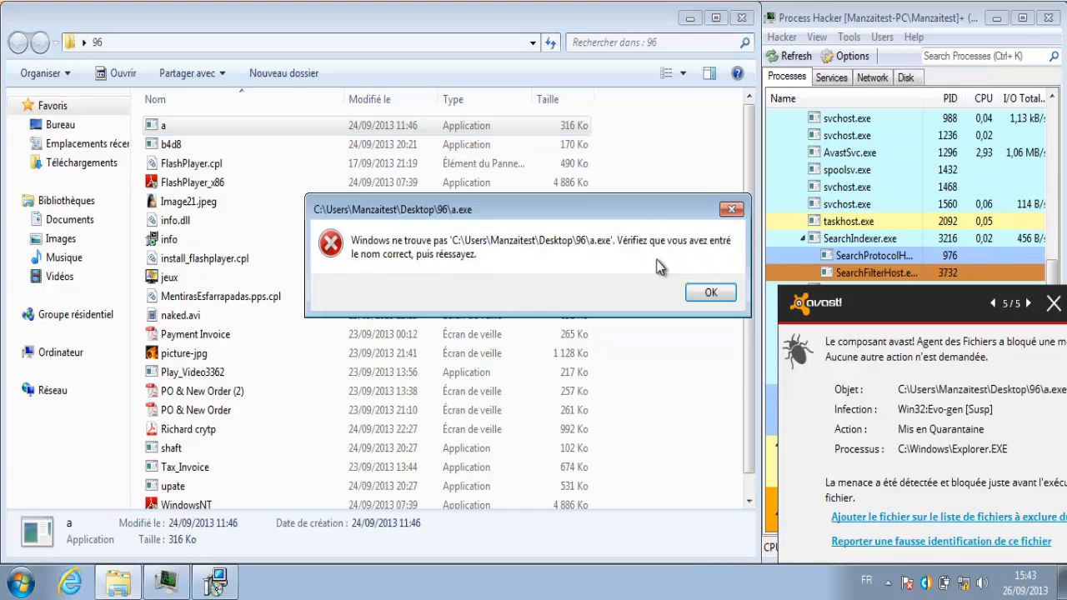
left_click(703, 291)
double_click(557, 129)
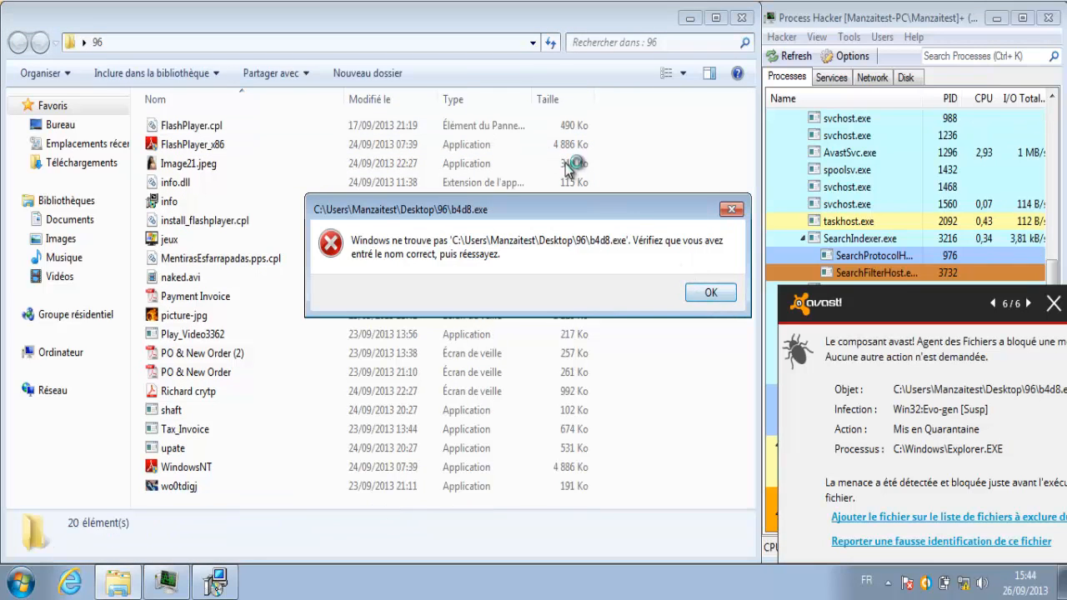
left_click(707, 293)
- Run FlashPlayer.cpl and cancel the compatibility assistant, and launch FlashPlayer_x86 with permission to make changes, checking its process in Process Hacker
double_click(539, 131)
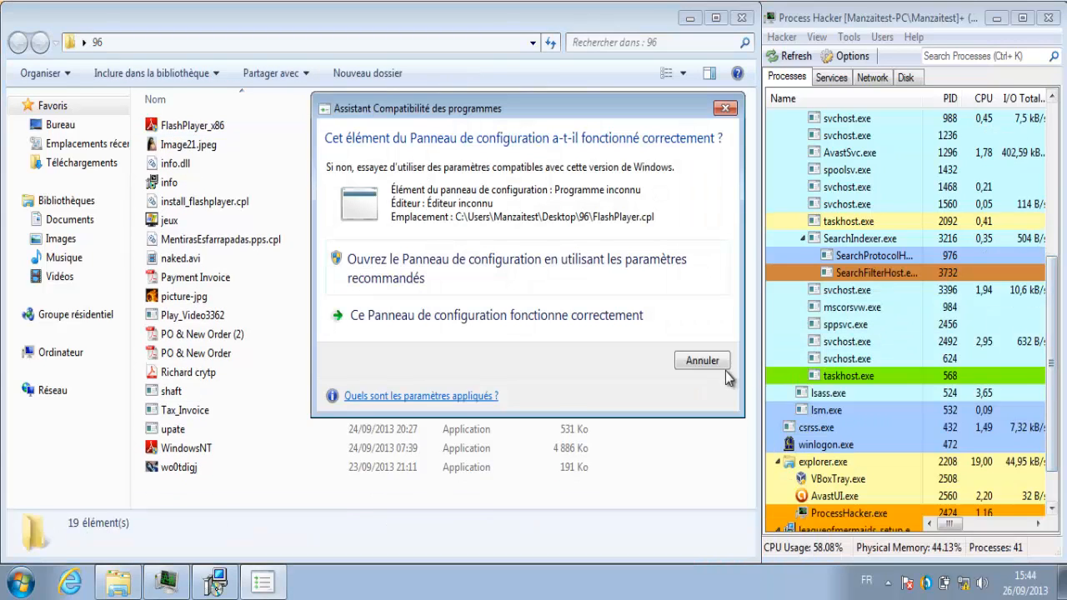
left_click(715, 363)
scroll(1051, 500, "down", 1)
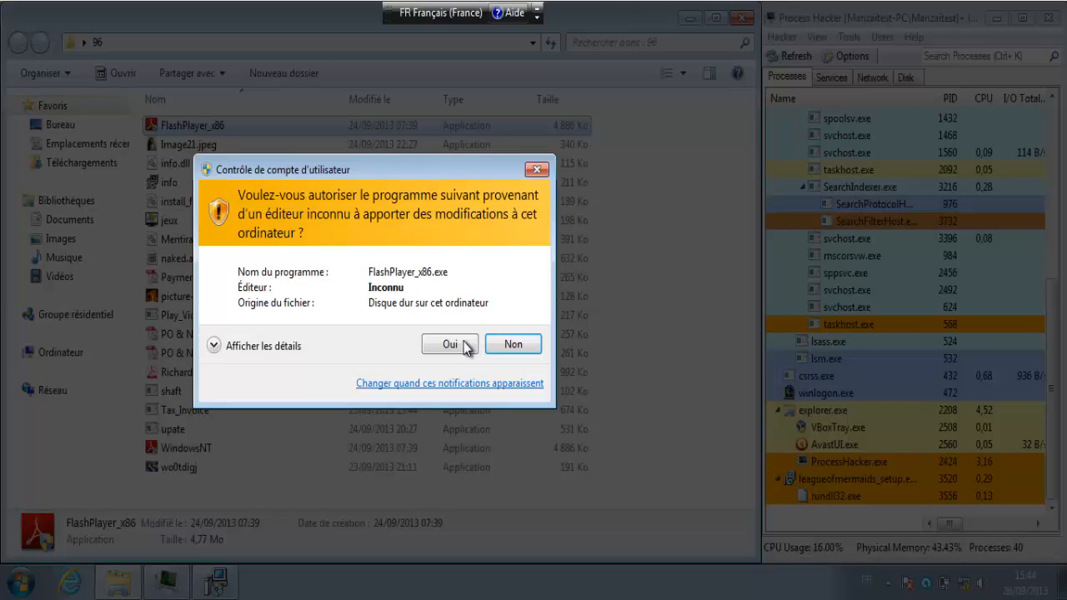
left_click(465, 344)
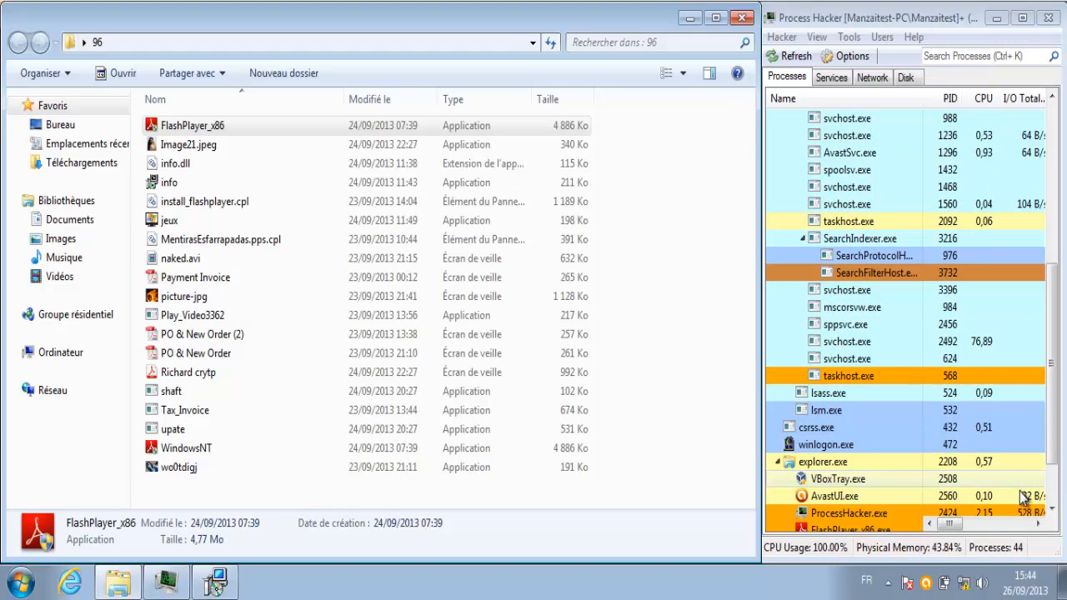
left_click(1053, 500)
mouse_move(847, 463)
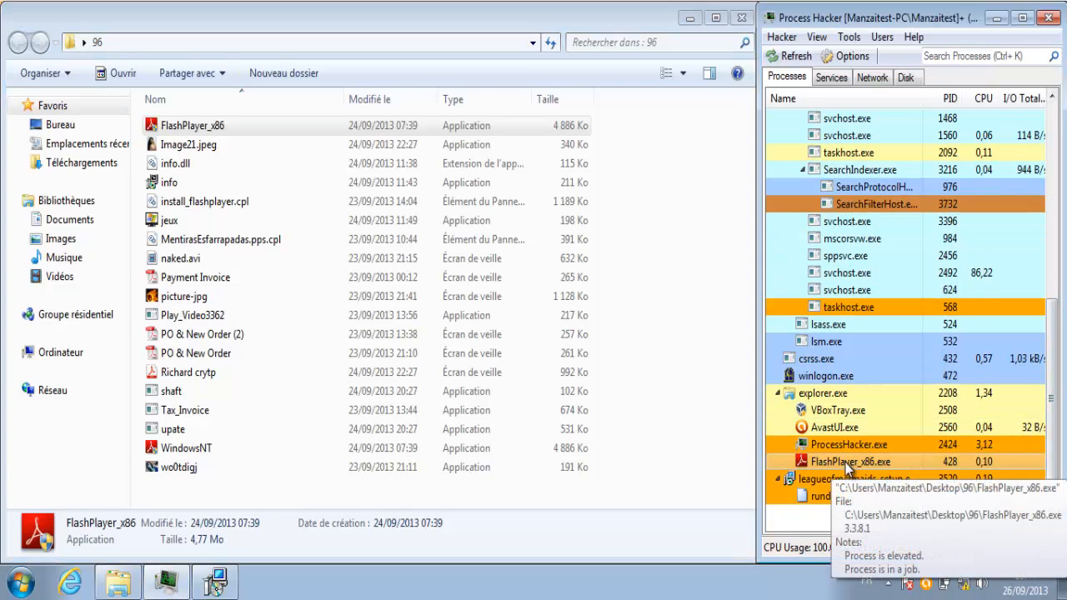
- Run the Image21.jpeg sample, close the DeepScreen notifications and check the running processes in Process Hacker
double_click(480, 150)
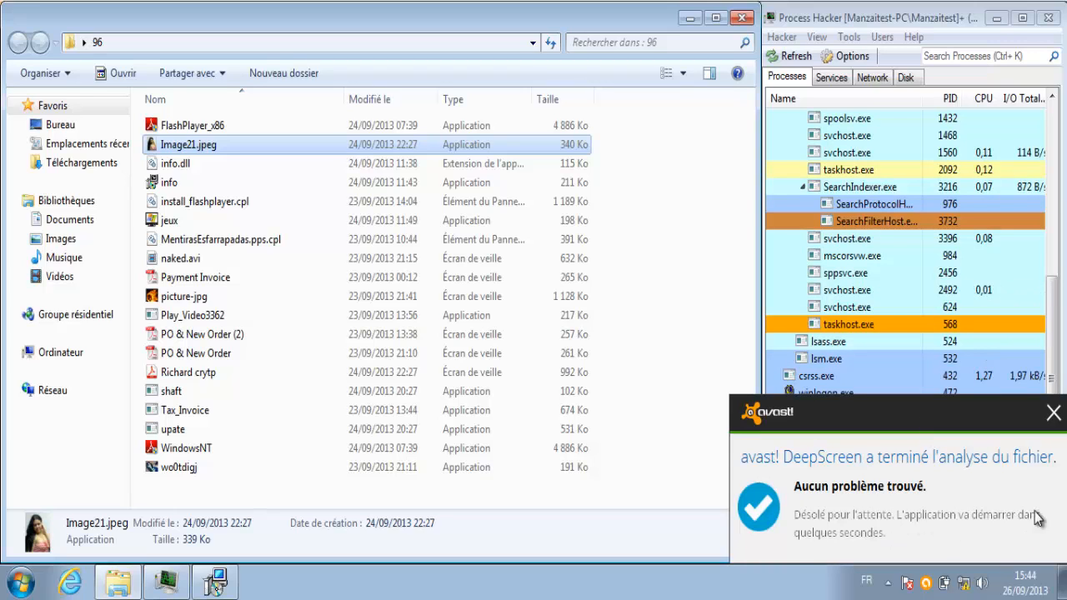
left_click(1054, 414)
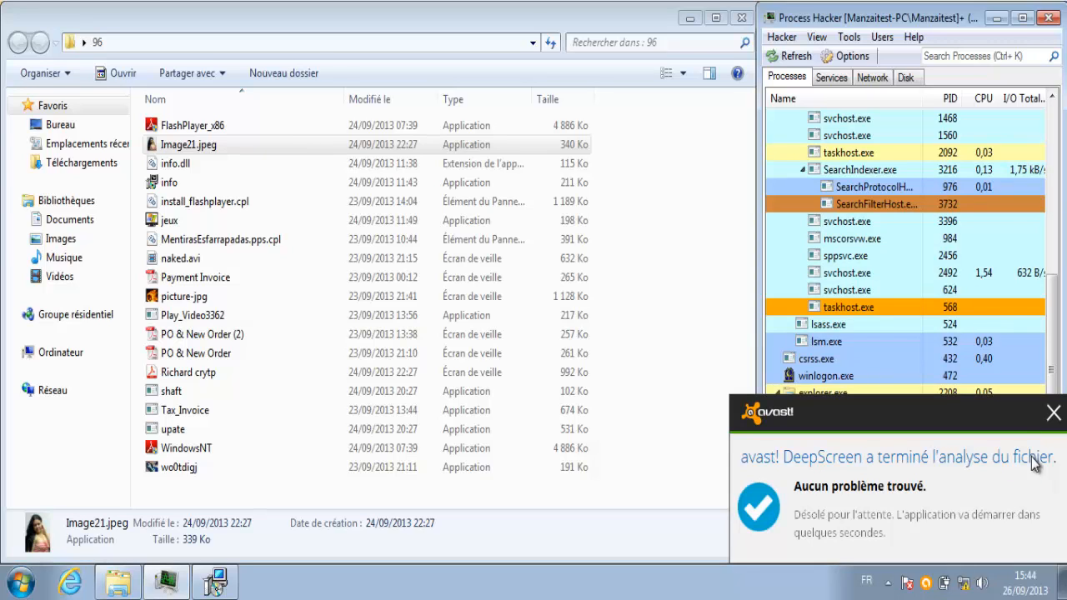
left_click(1054, 412)
left_click_drag(1054, 407, 1056, 443)
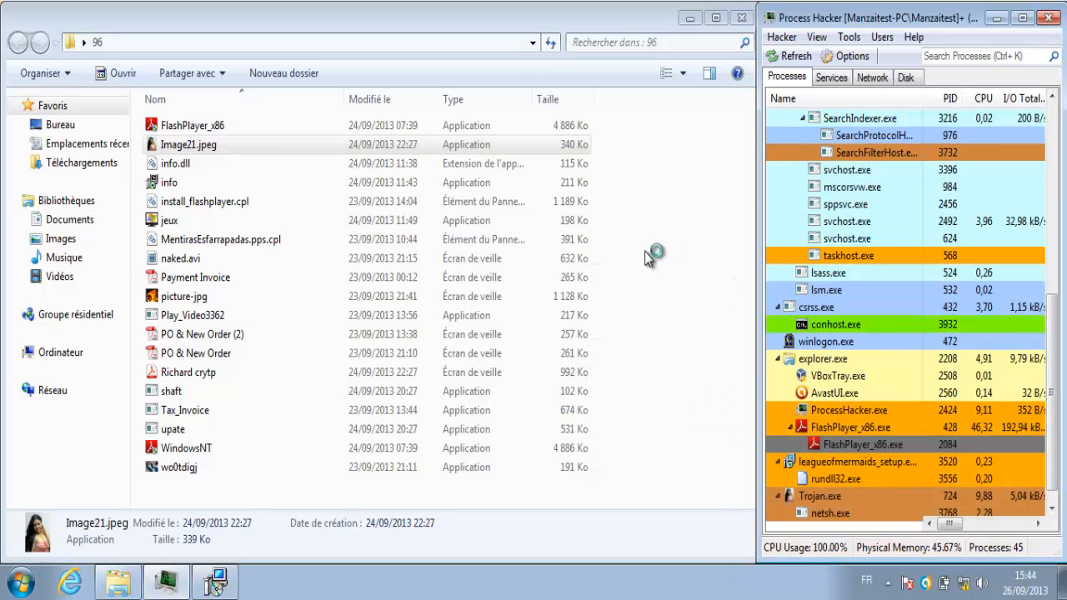
- Select info.dll, and run the info application, closing the Windows error message
left_click(487, 162)
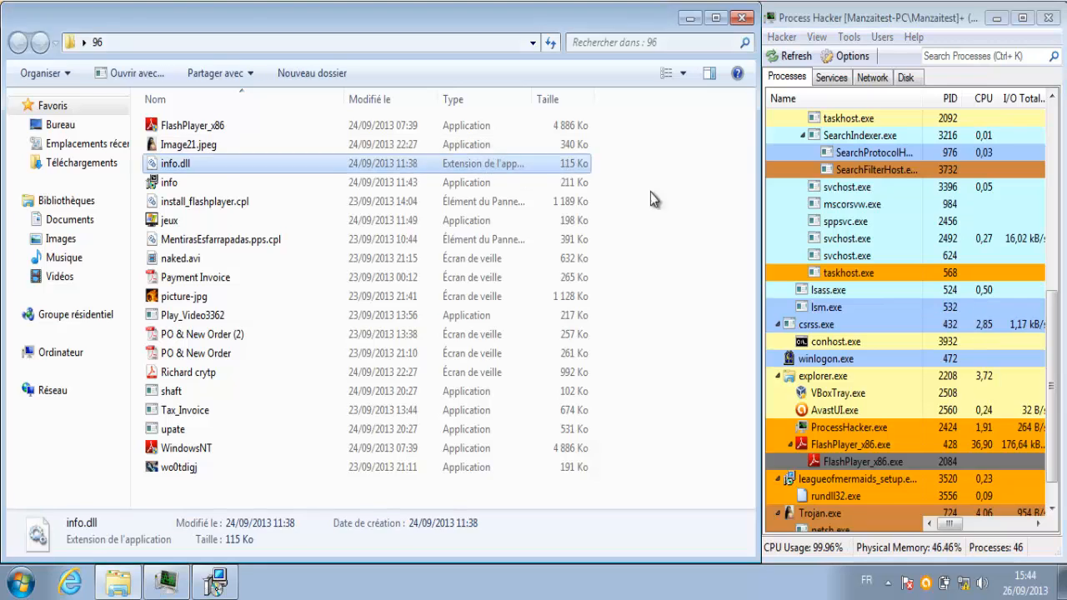
left_click(671, 350)
double_click(492, 182)
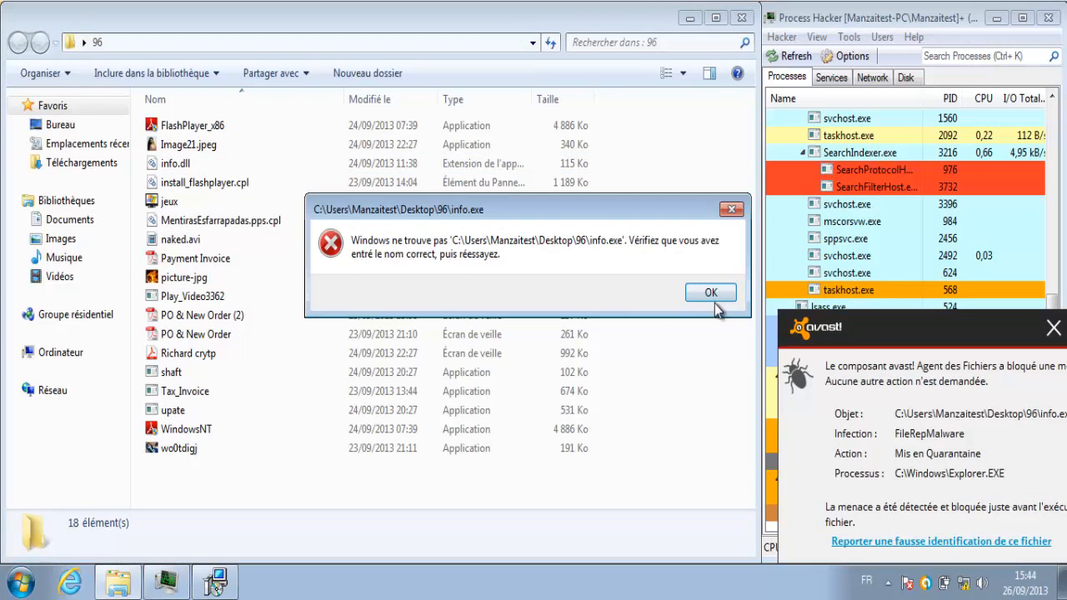
left_click(711, 291)
- Run the jeux and MentirasEsfarrapadas.pps.cpl samples and close the avast alert
double_click(571, 204)
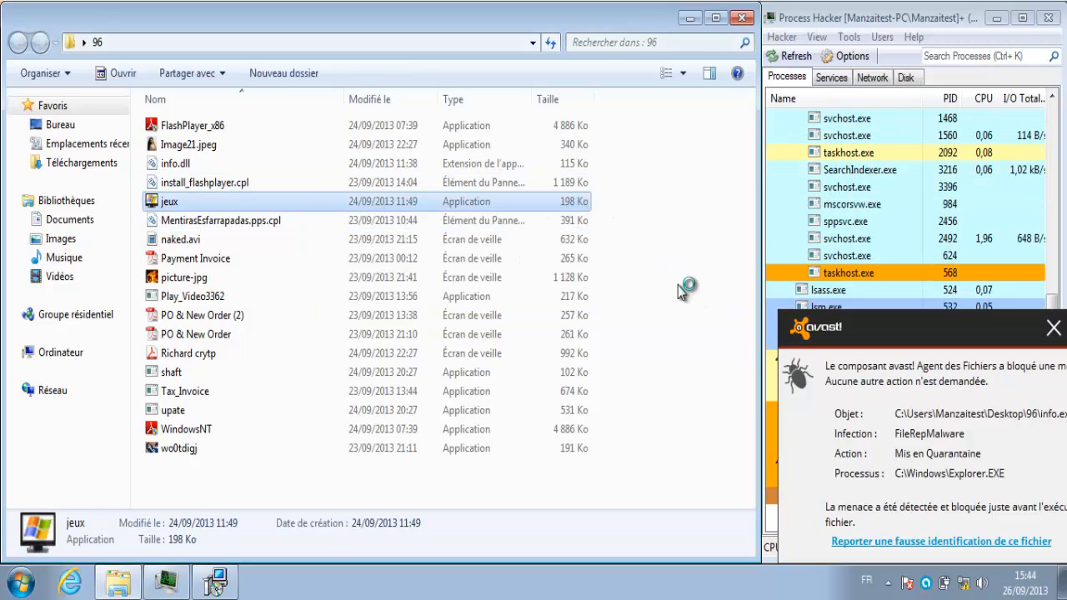
left_click(686, 285)
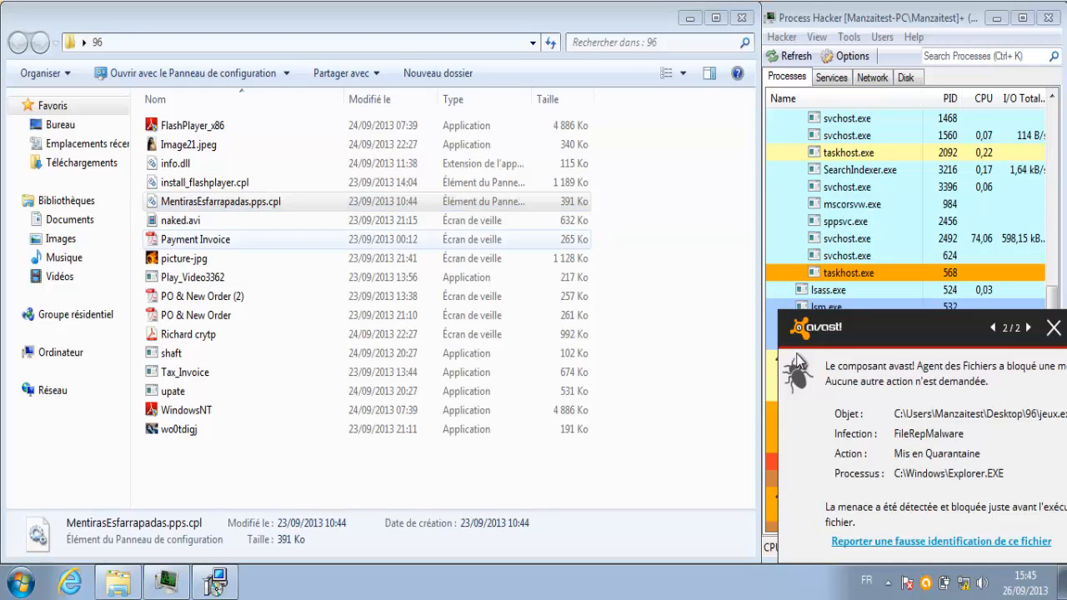
left_click(1054, 330)
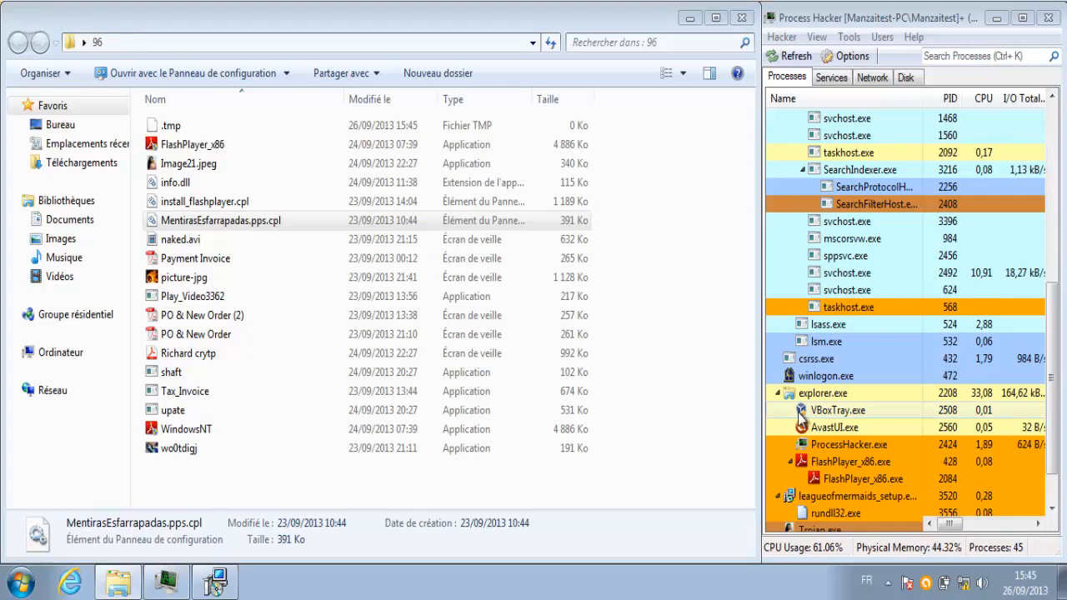
- Run the Payment Invoice and naked.avi samples, closing the Windows error message and the avast alert
scroll(800, 410, "down", 3)
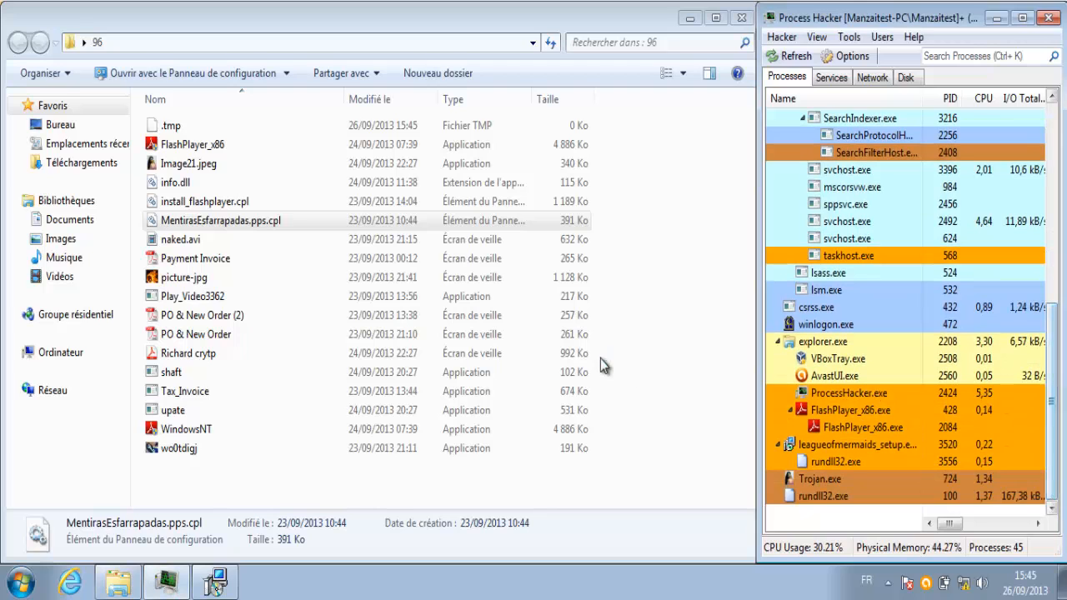
left_click(483, 240)
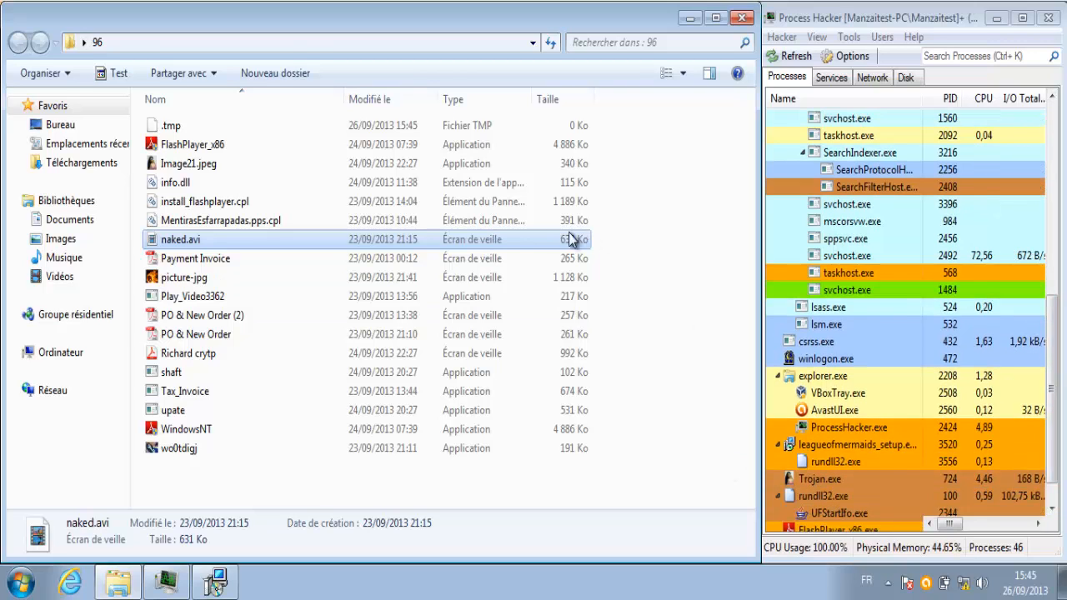
double_click(487, 260)
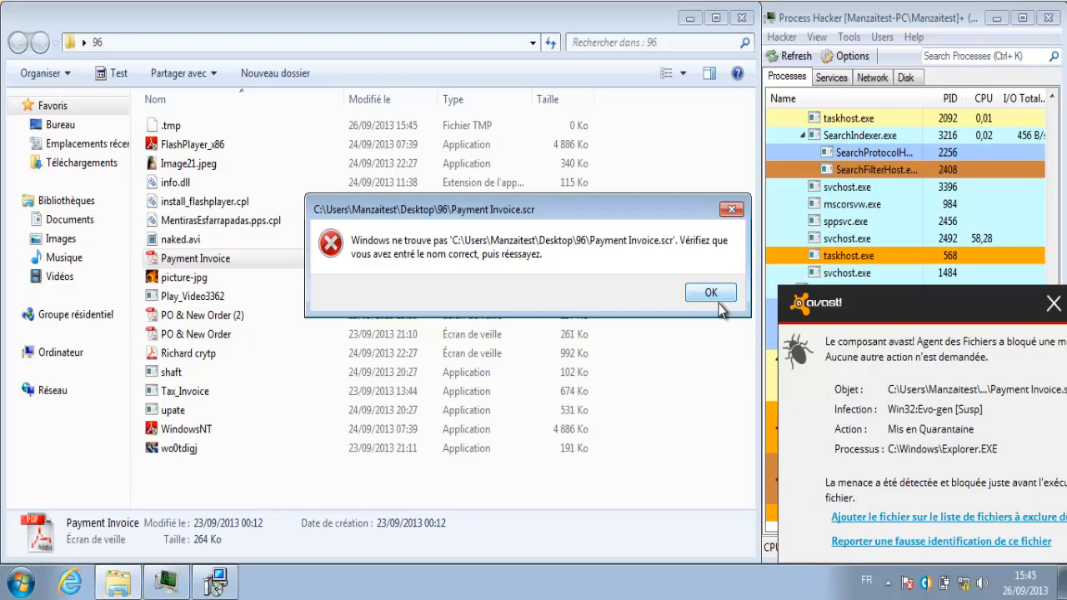
left_click(714, 292)
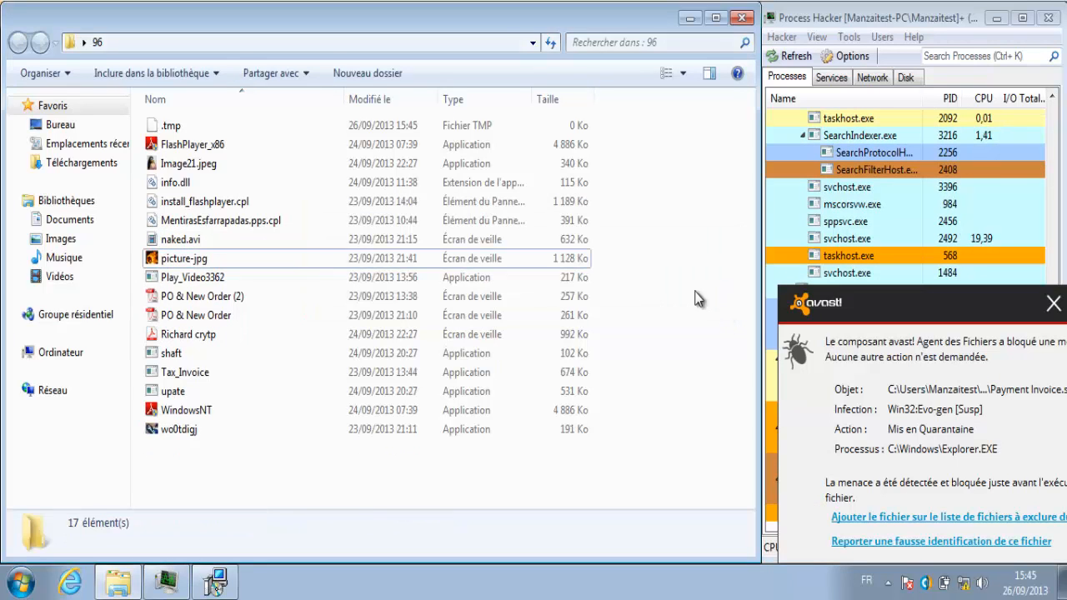
left_click(485, 241)
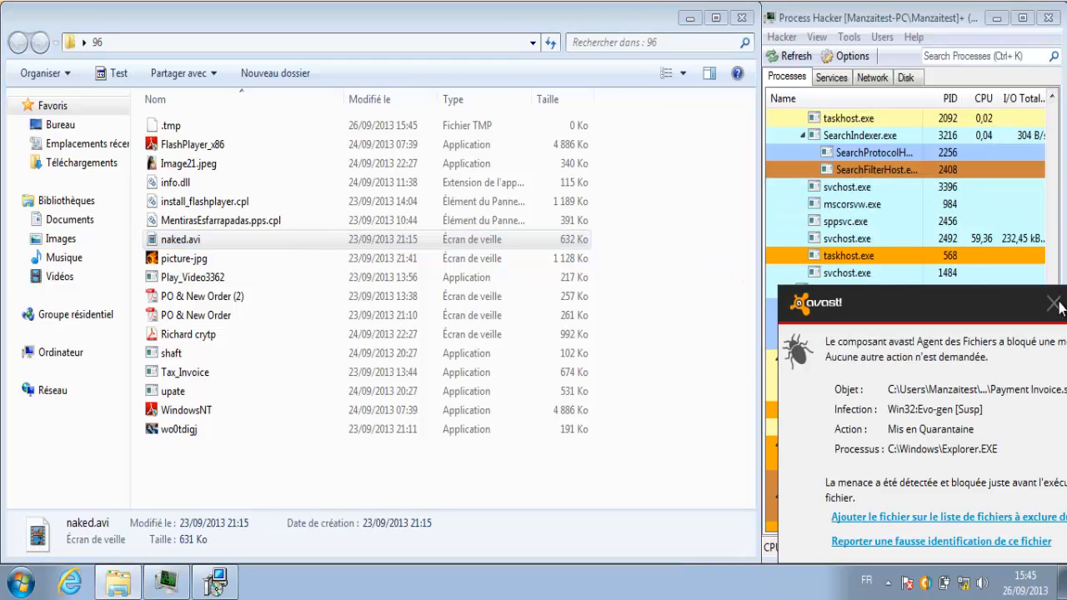
left_click(1053, 302)
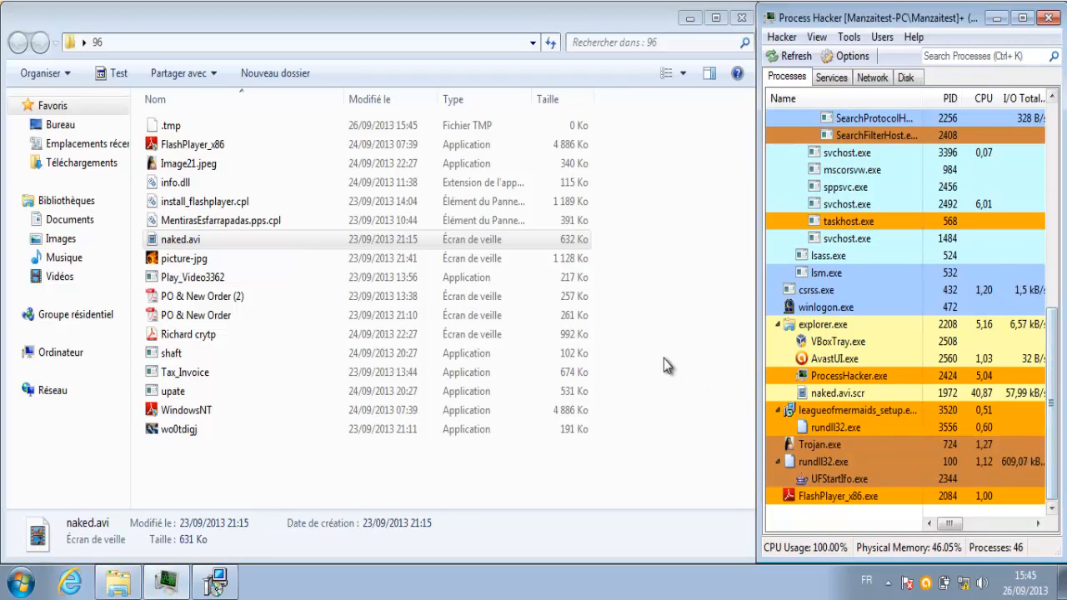
- Run the picture-jpg sample, page back to the first avast alert, and close the alerts and the Windows error message
left_click(456, 258)
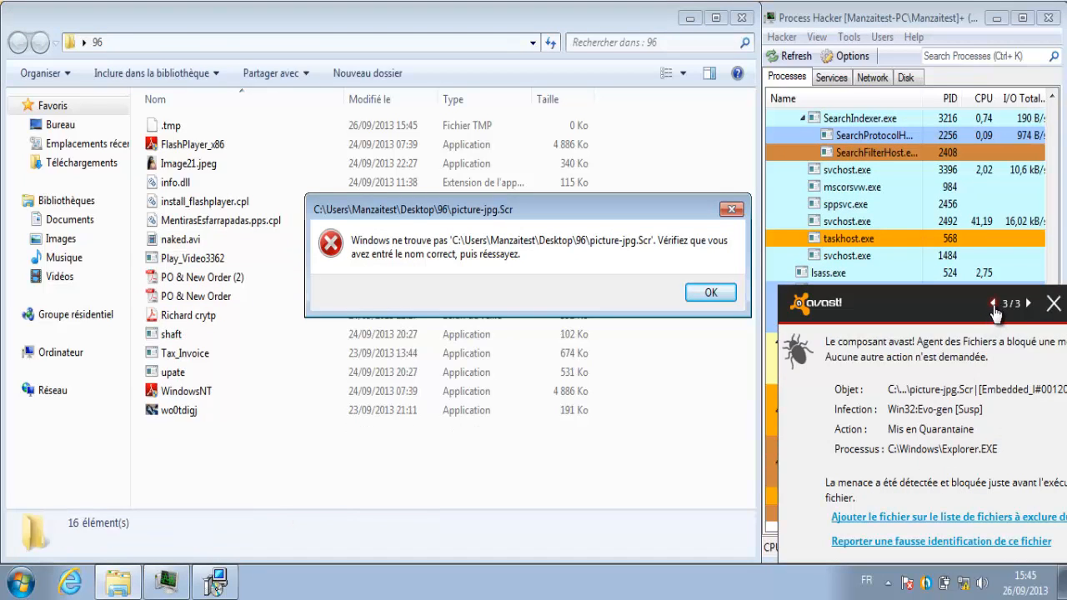
left_click(993, 304)
left_click(993, 304)
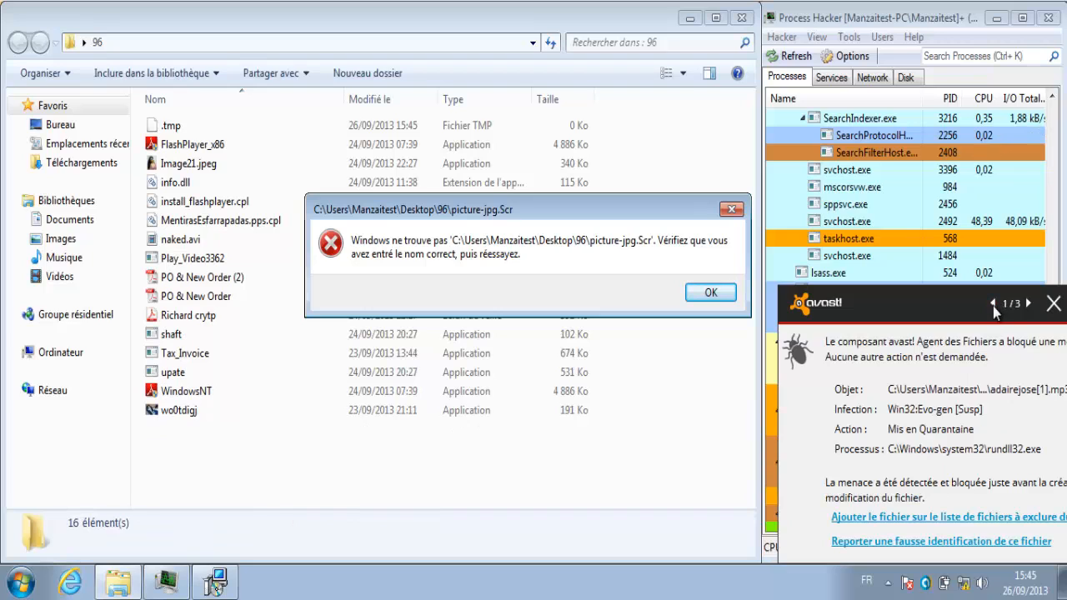
left_click(1055, 306)
left_click(709, 294)
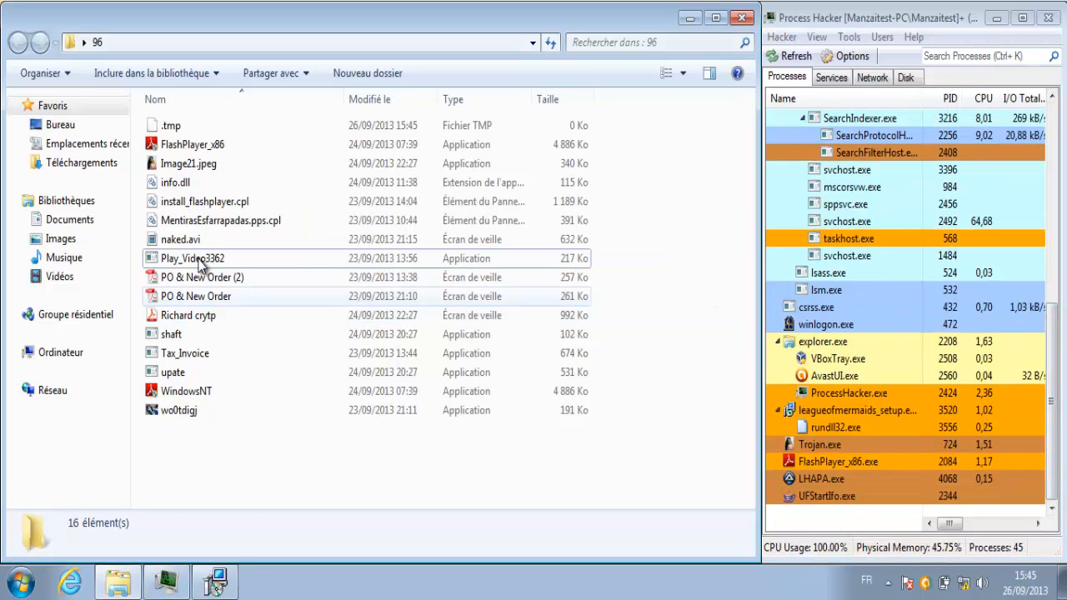
- Run the Play_Video3362 sample with permission to make changes and close the Adobe Flash Player installer window
double_click(200, 259)
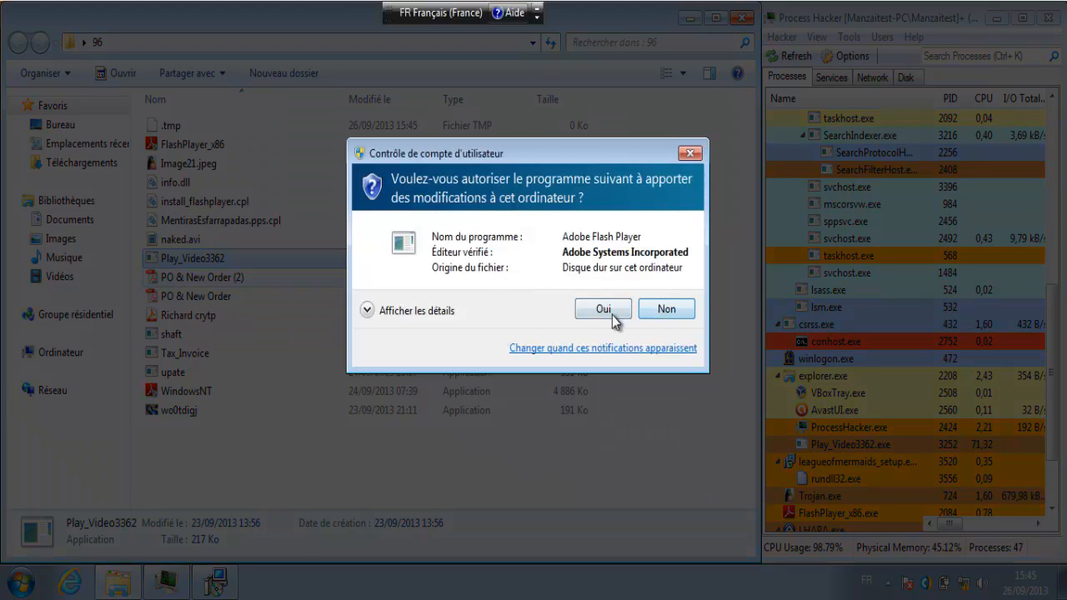
left_click(603, 309)
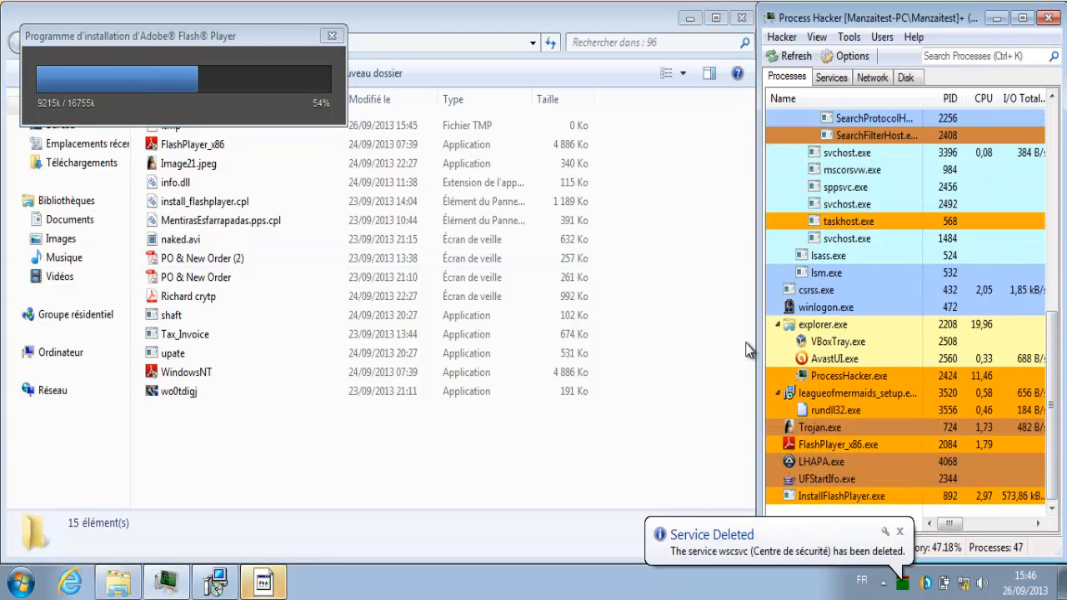
left_click(334, 36)
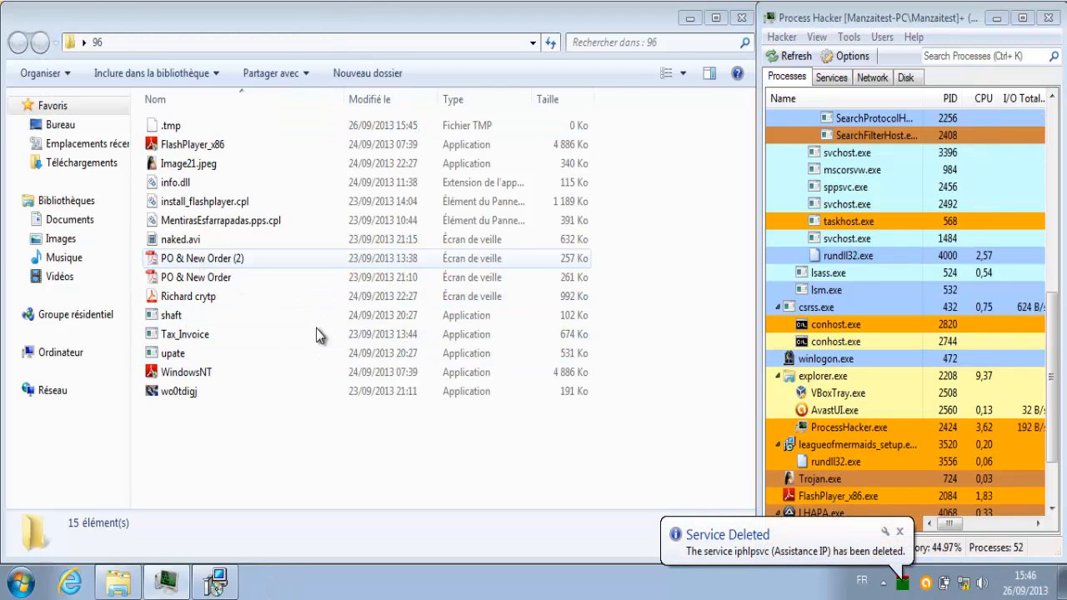
- Run the PO & New Order (2) and PO & New Order samples, dismissing the Windows error messages
left_click(424, 404)
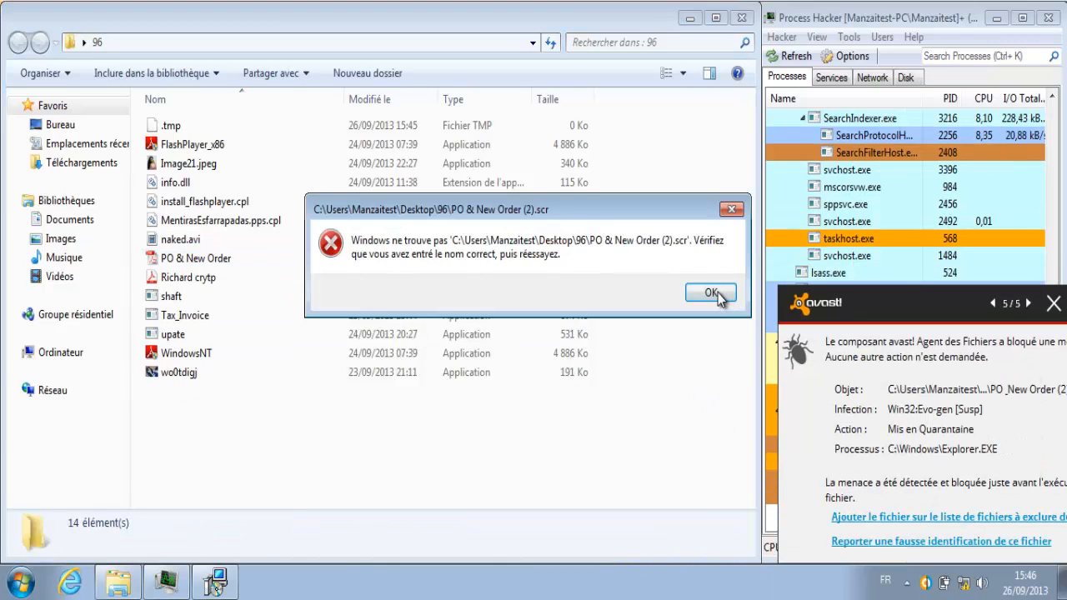
left_click(710, 291)
left_click(231, 262)
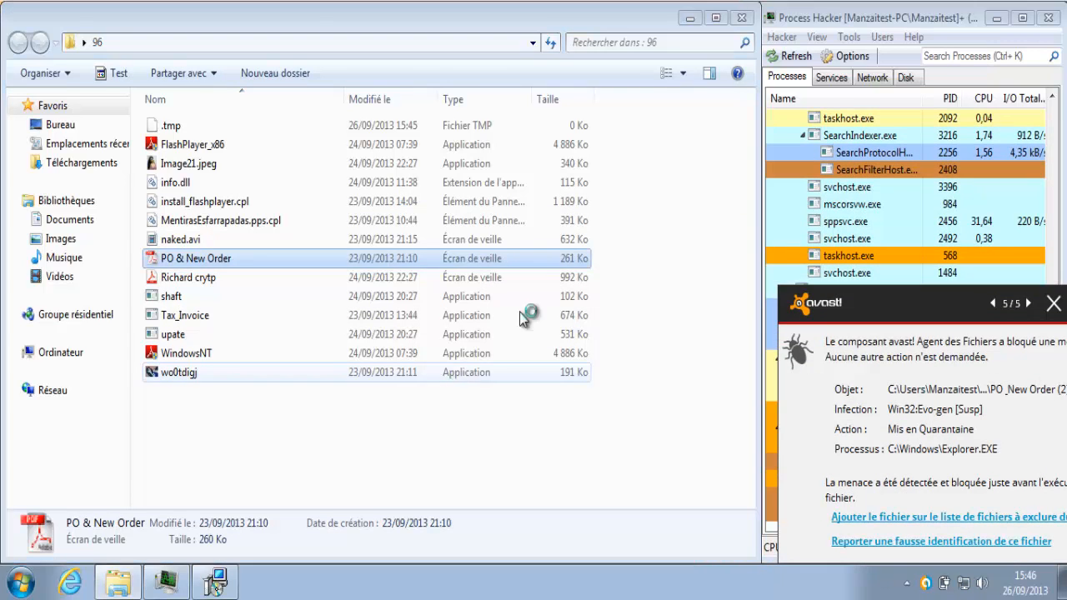
left_click(704, 291)
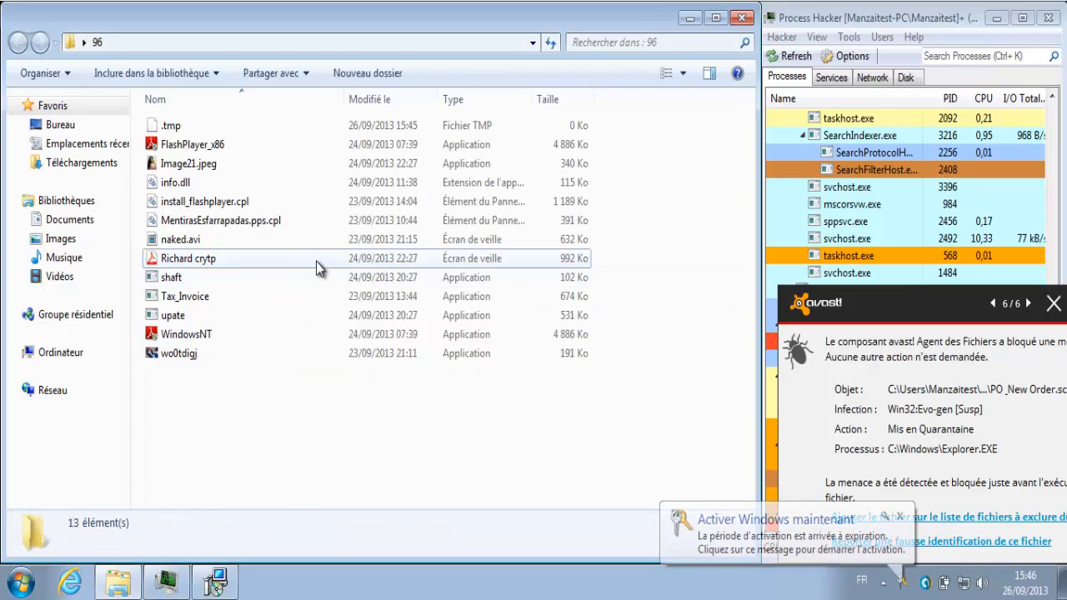
- Run the Richard crytp sample, then close the Windows error, the RegSvcs.exe console and the avast notifications
double_click(322, 260)
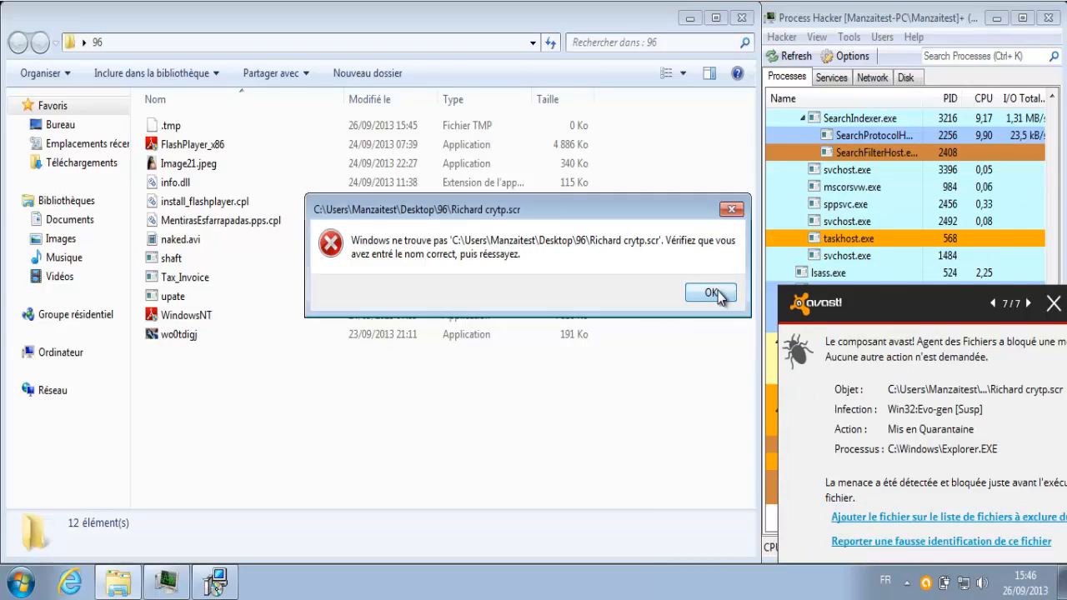
left_click(712, 292)
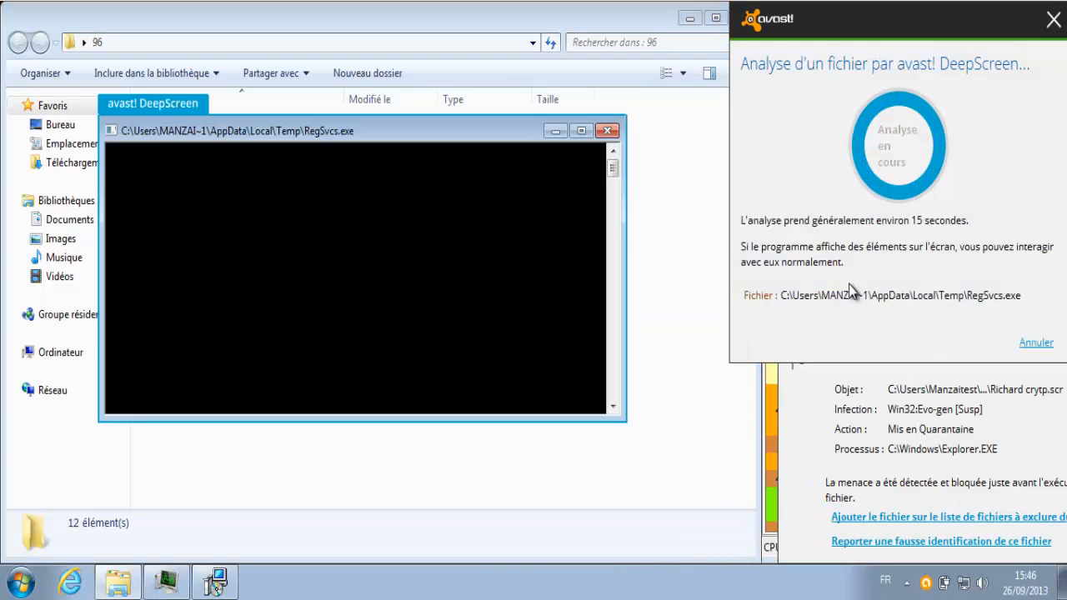
left_click(608, 131)
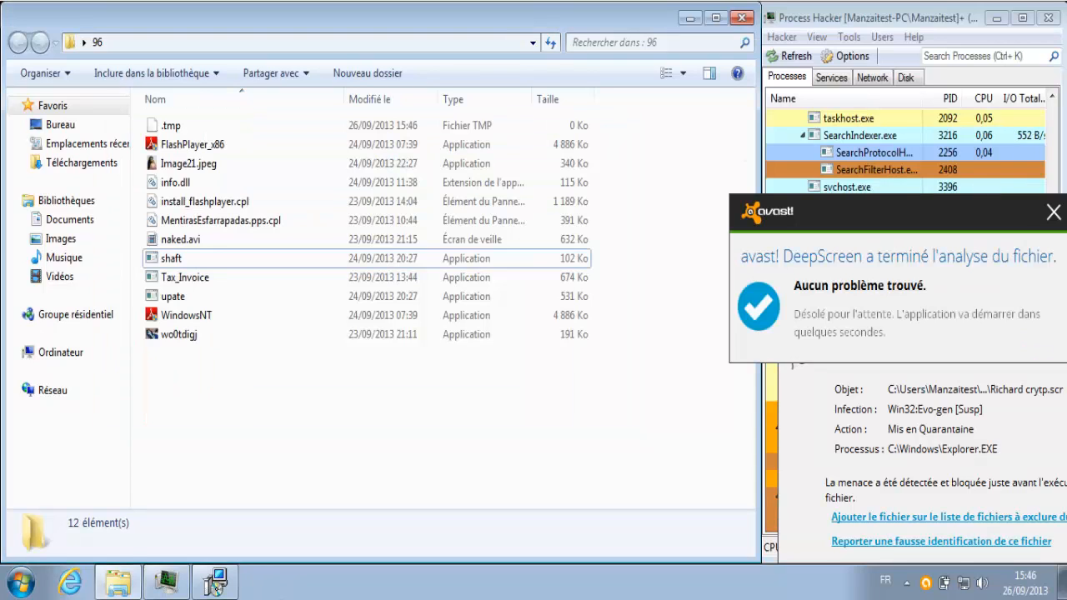
left_click(1054, 213)
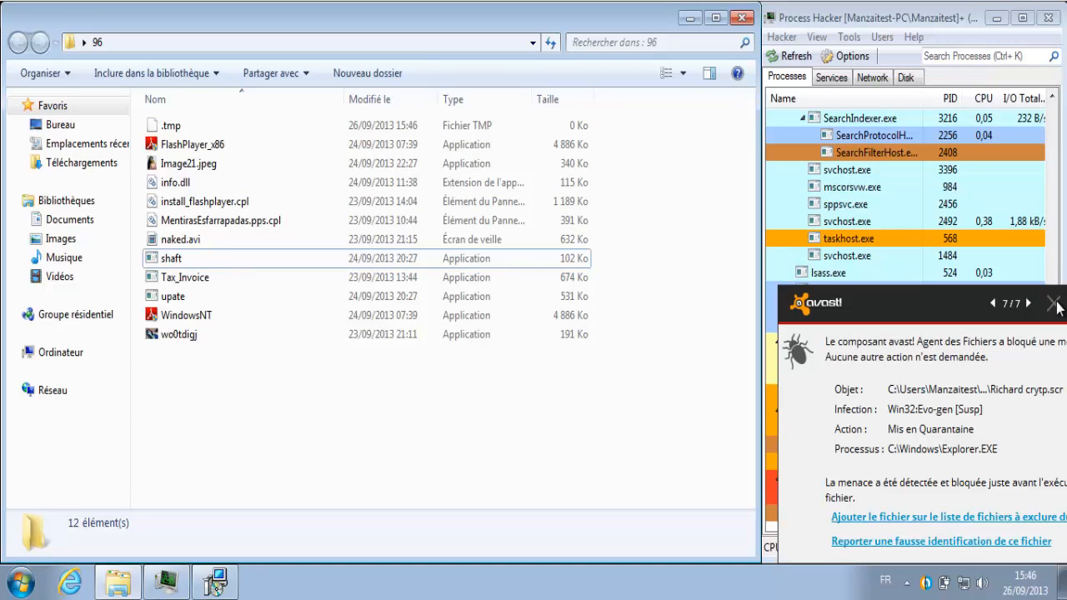
left_click(1054, 304)
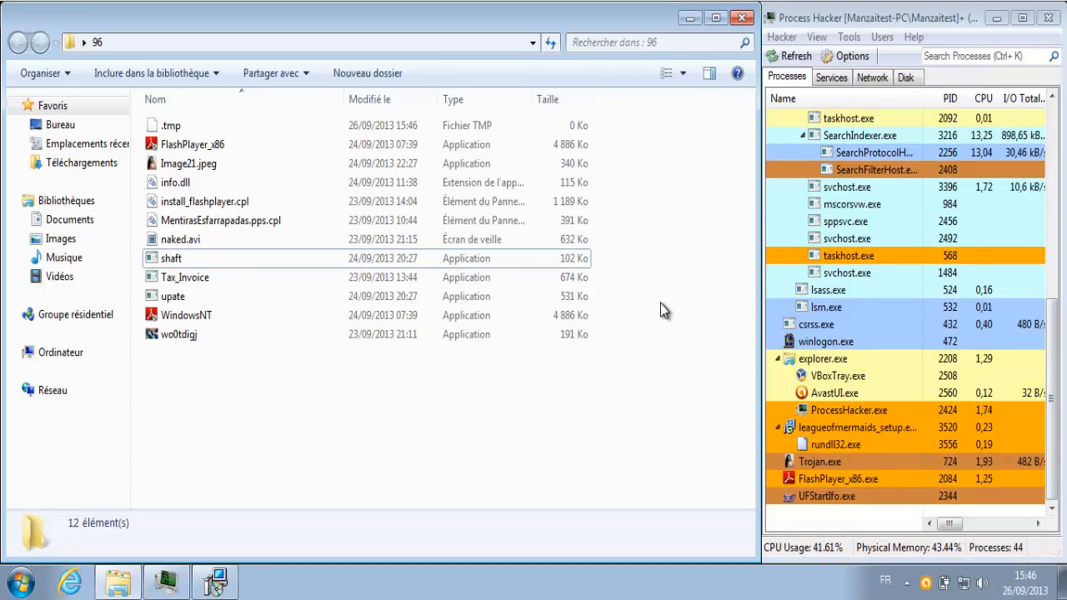
- Run the shaft and Tax_Invoice samples, dismissing the Windows error message and the avast alert
double_click(552, 262)
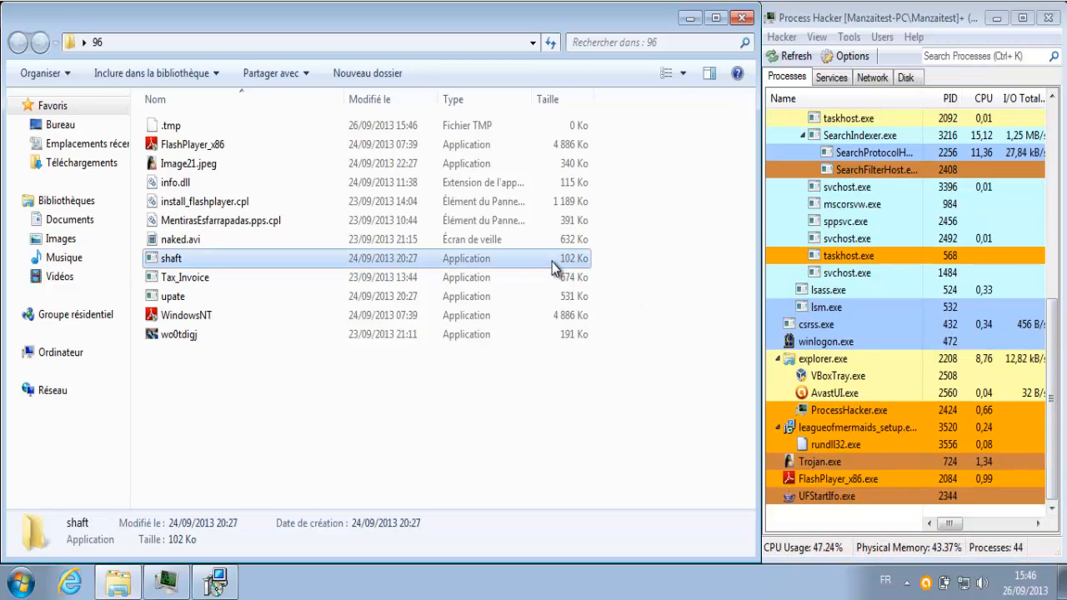
left_click(709, 292)
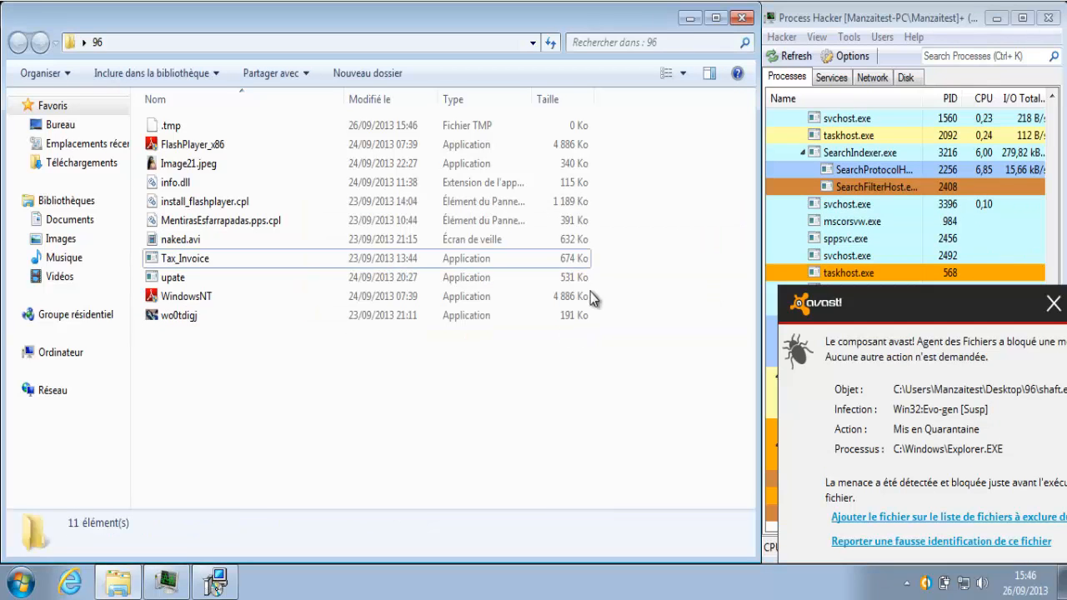
double_click(564, 260)
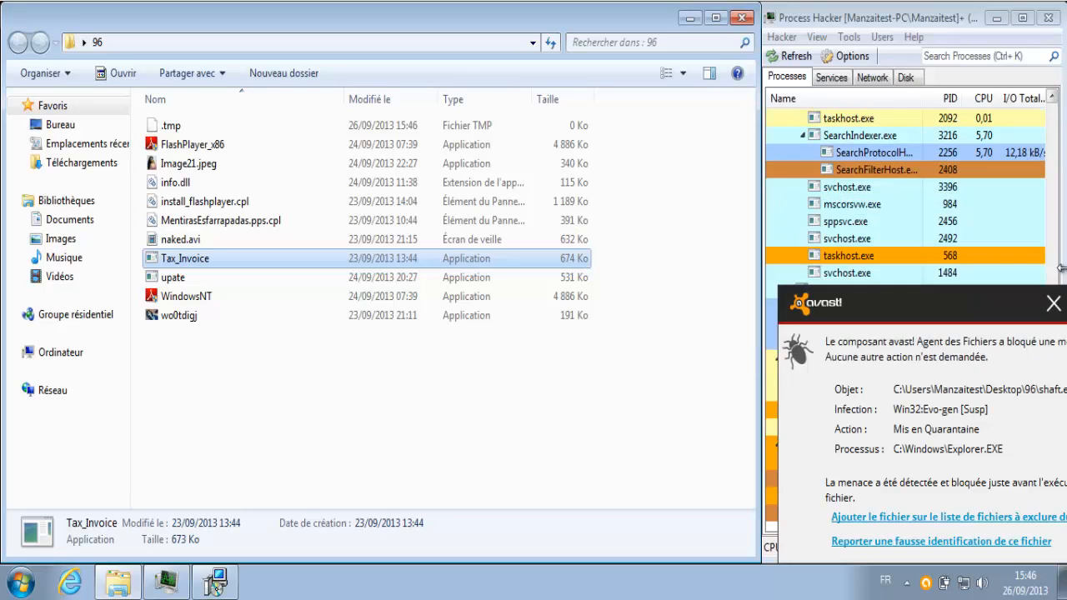
left_click(1057, 306)
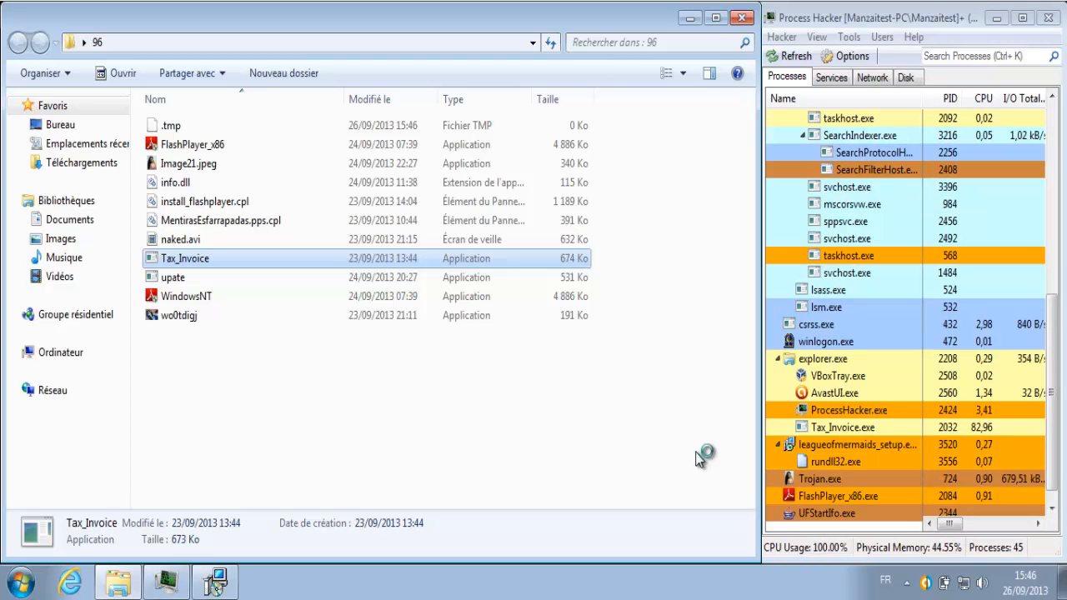
- Run the upate sample and close the avast alert and the Windows error message
left_click(509, 275)
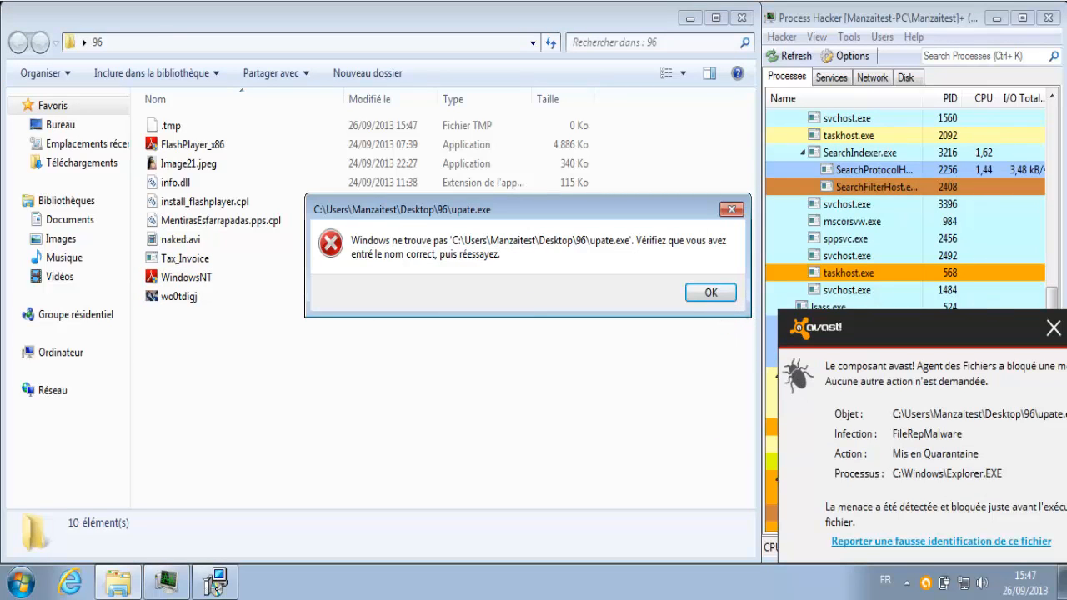
left_click(1052, 329)
left_click(723, 298)
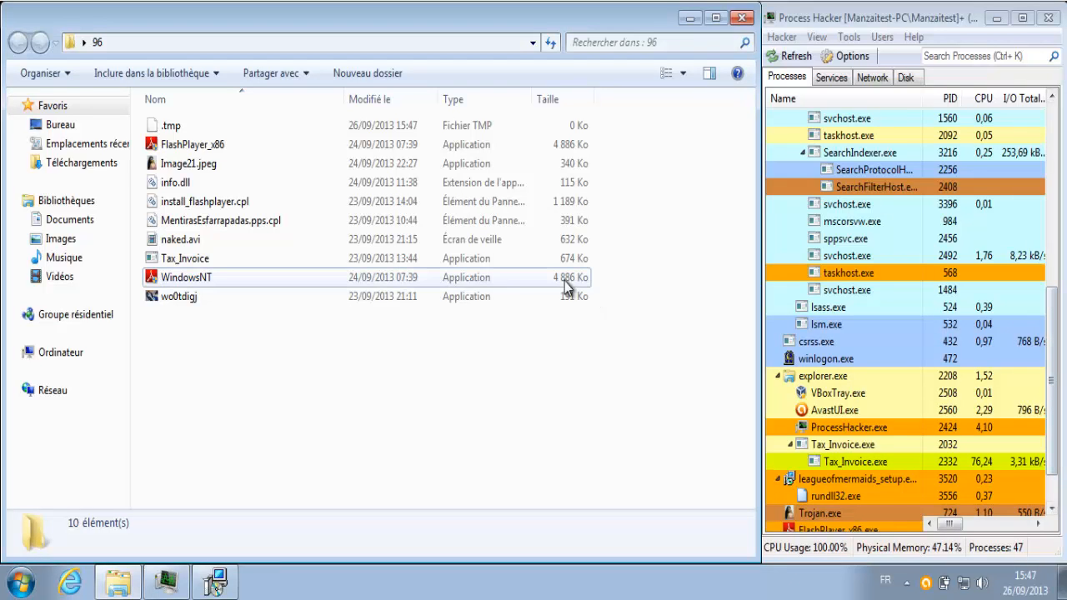
- Run the WindowsNT and wo0tdigj samples, closing the DeepScreen notification for each
double_click(501, 282)
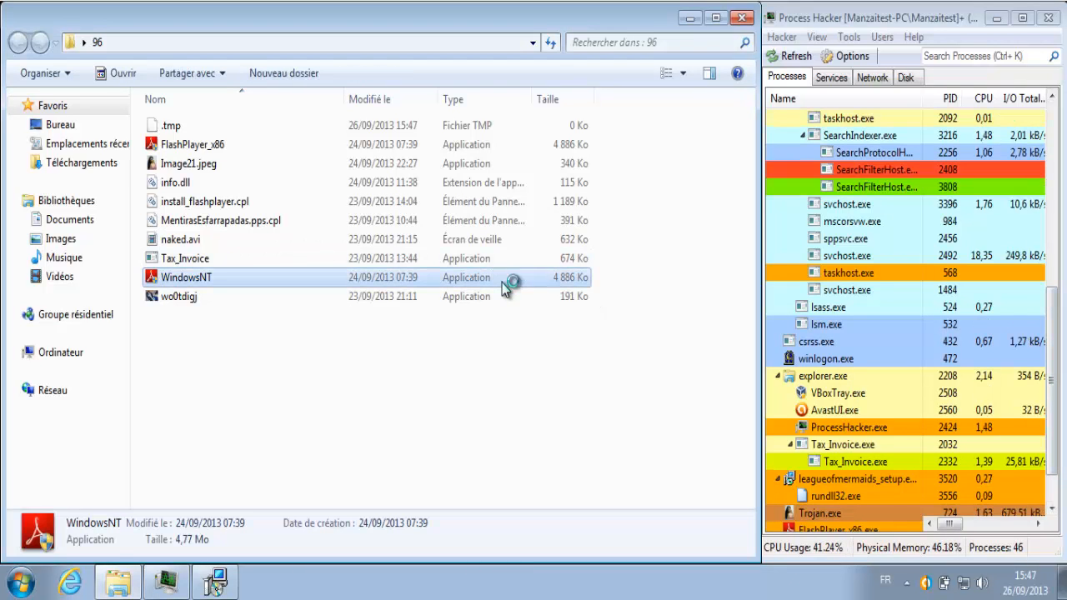
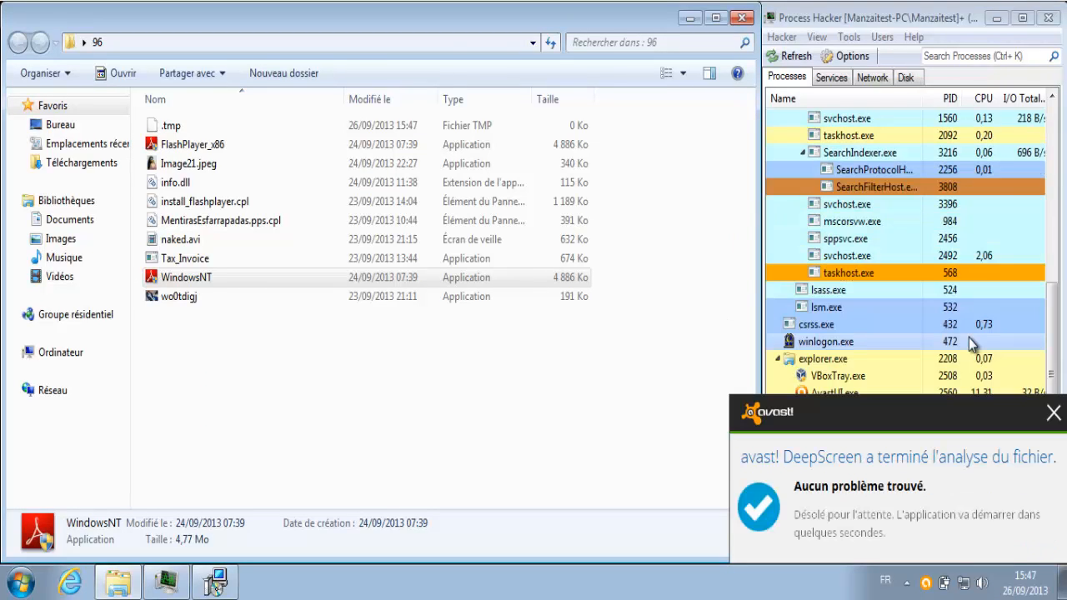
left_click(1053, 413)
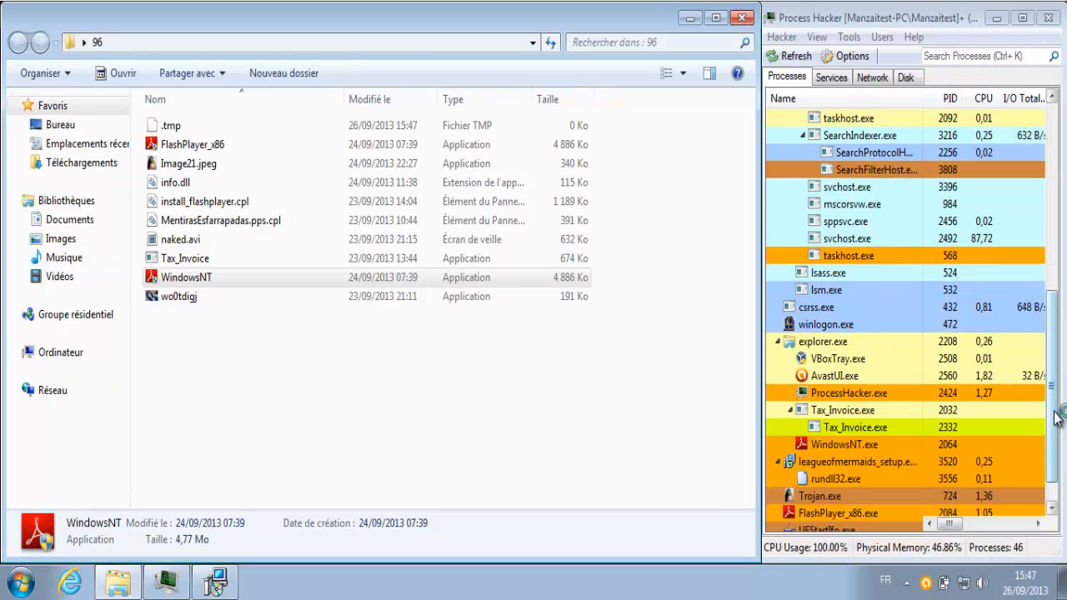
double_click(480, 296)
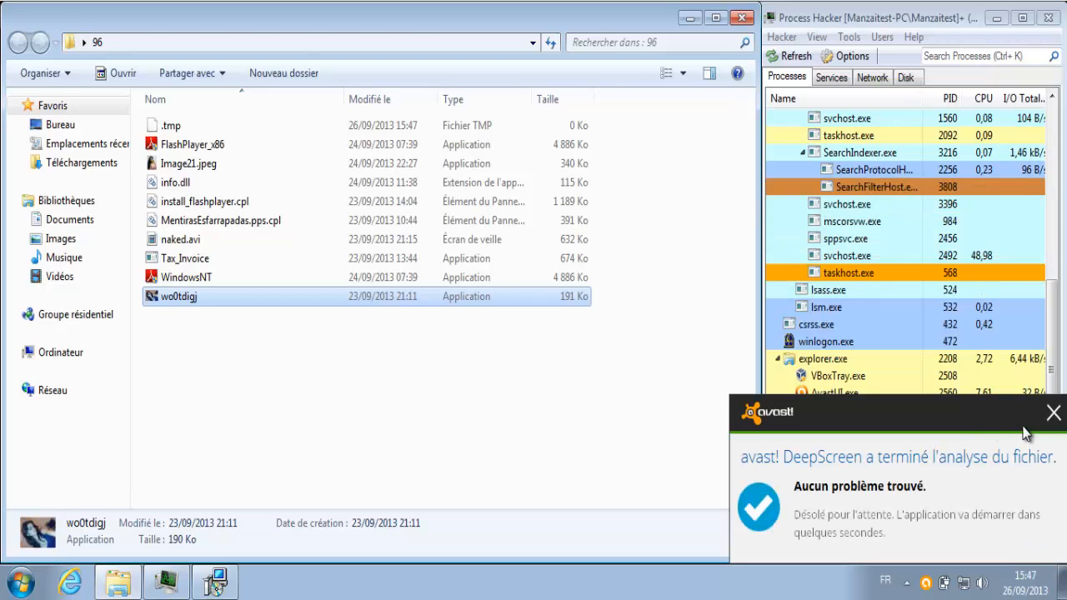
left_click(1053, 414)
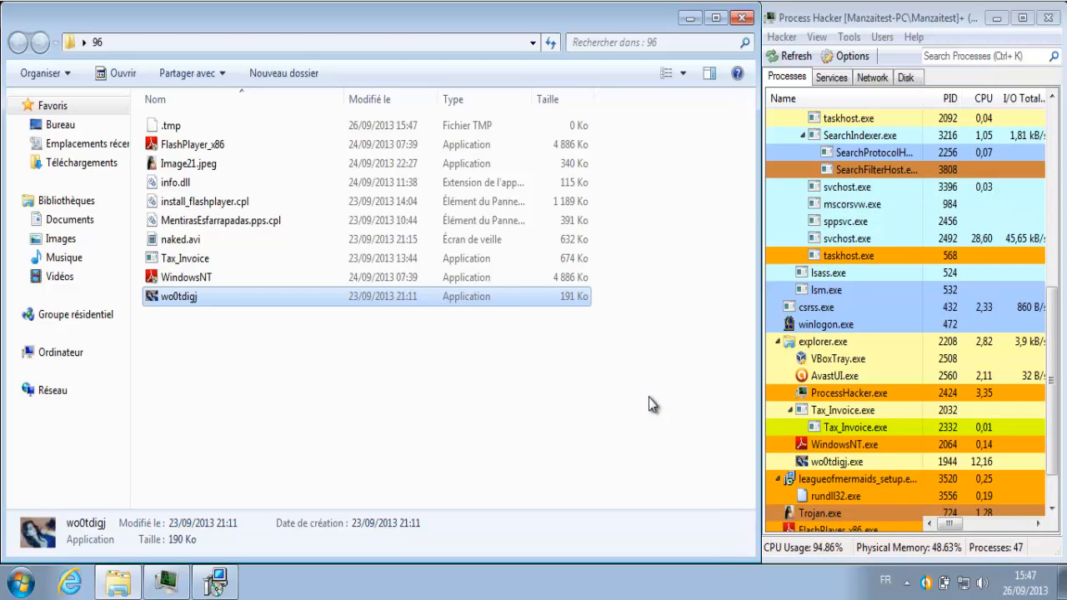
- Move all the remaining files in the 96 folder to the recycle bin, cancelling the deletion of files in use
left_click(598, 397)
key("ctrl+a")
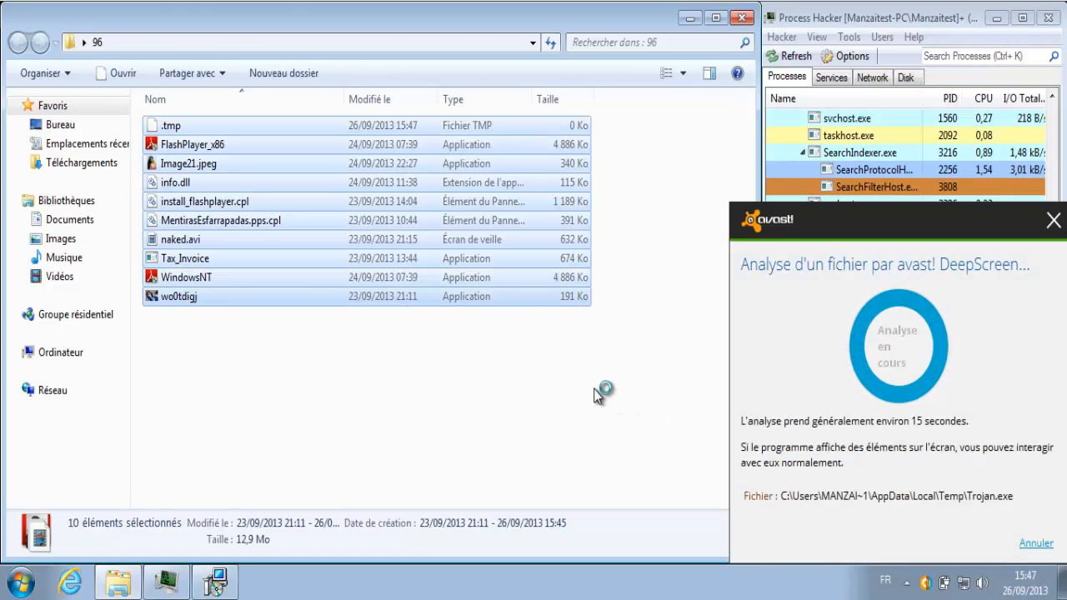
key("Delete")
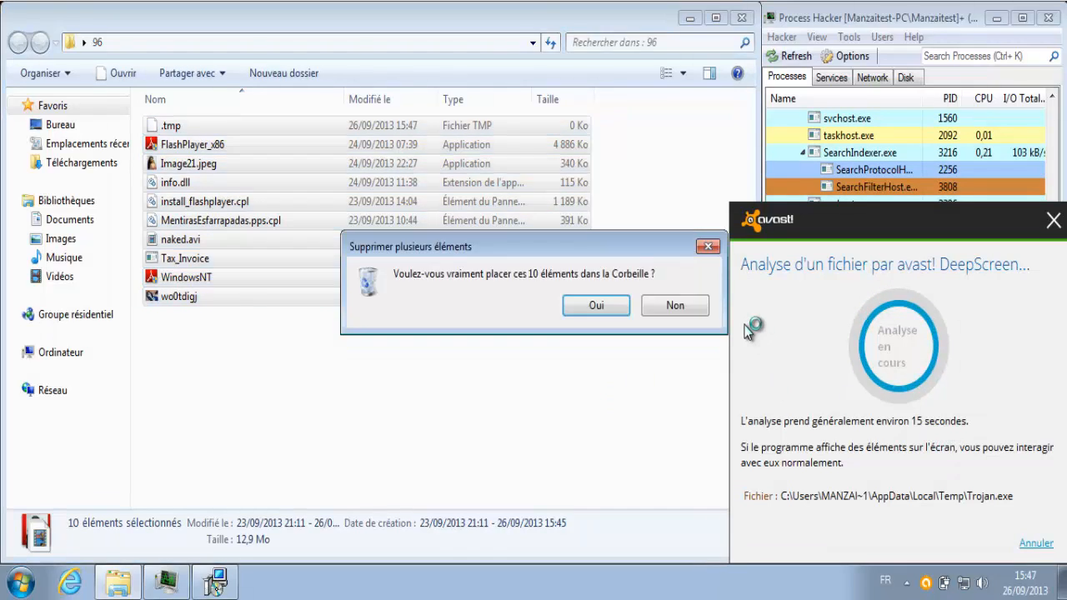
left_click(589, 302)
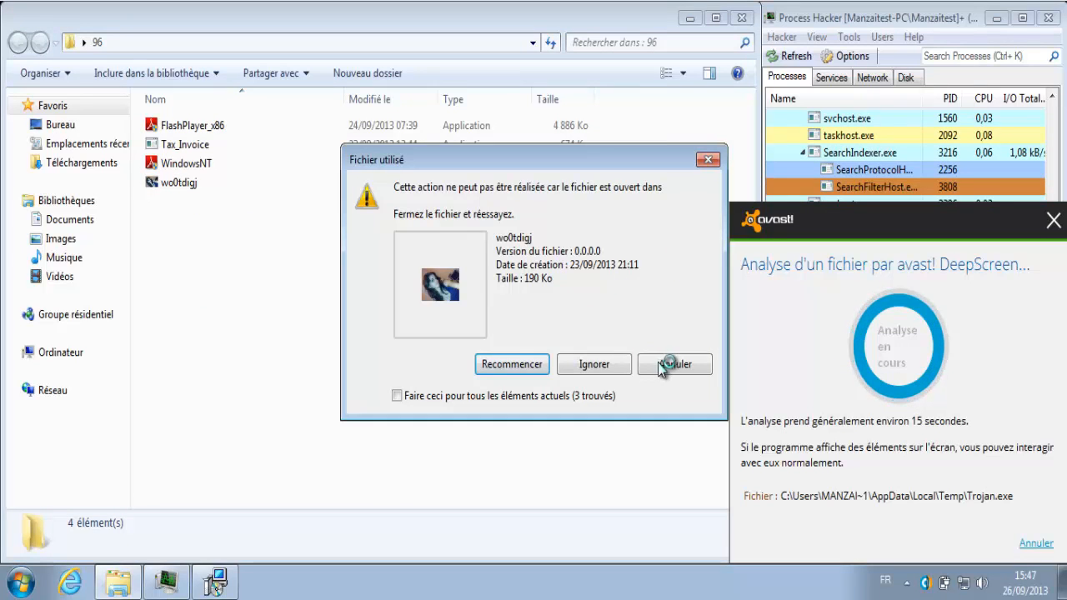
left_click(671, 363)
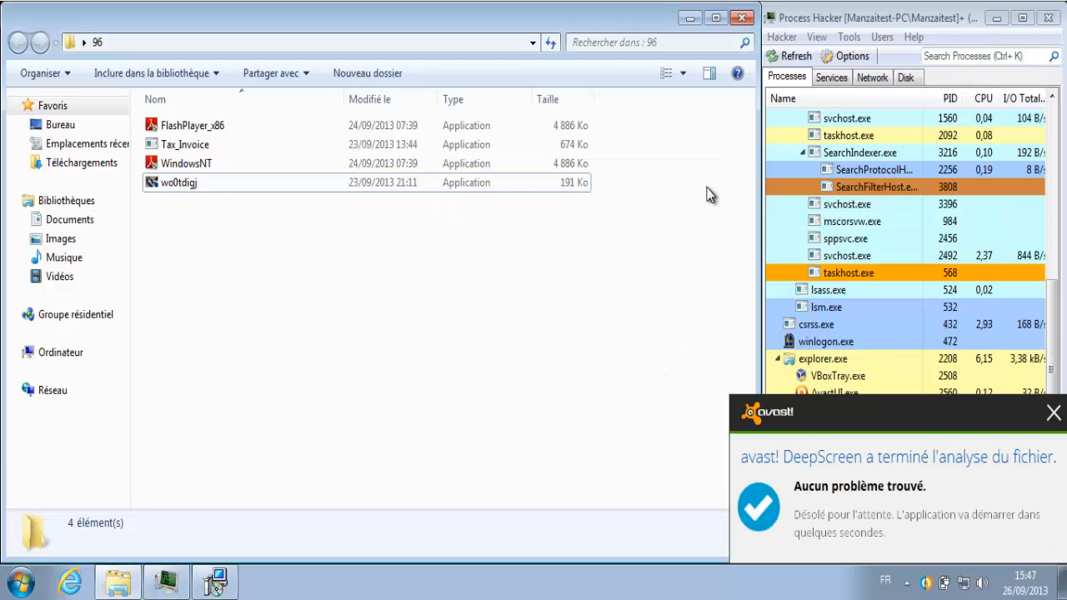
- Close the avast notification and the 96 folder, and clean the system's temporary files with CCleaner's default selection
left_click(1053, 411)
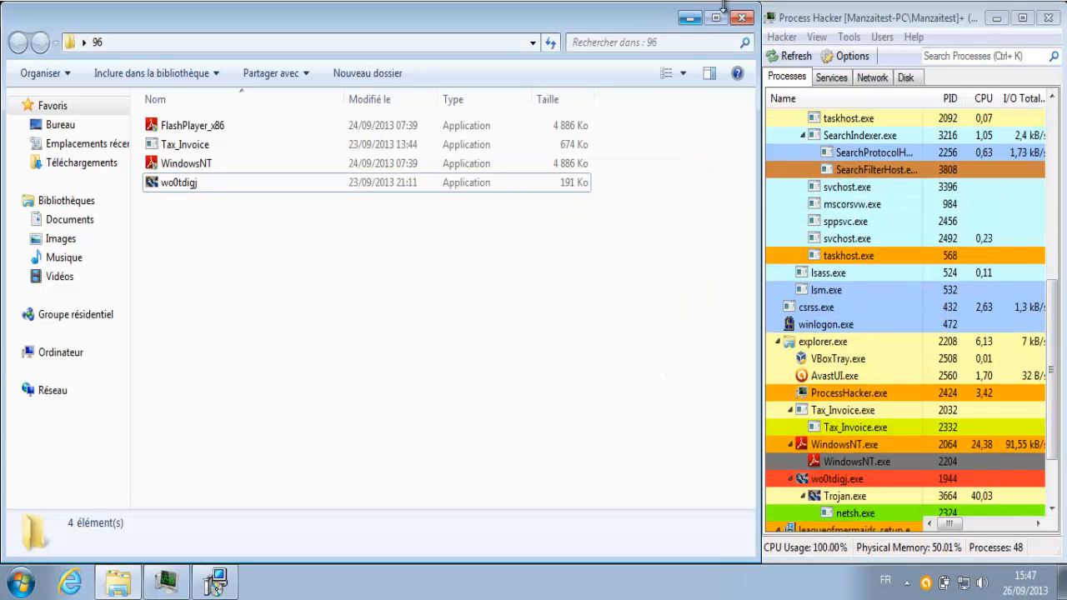
left_click(741, 20)
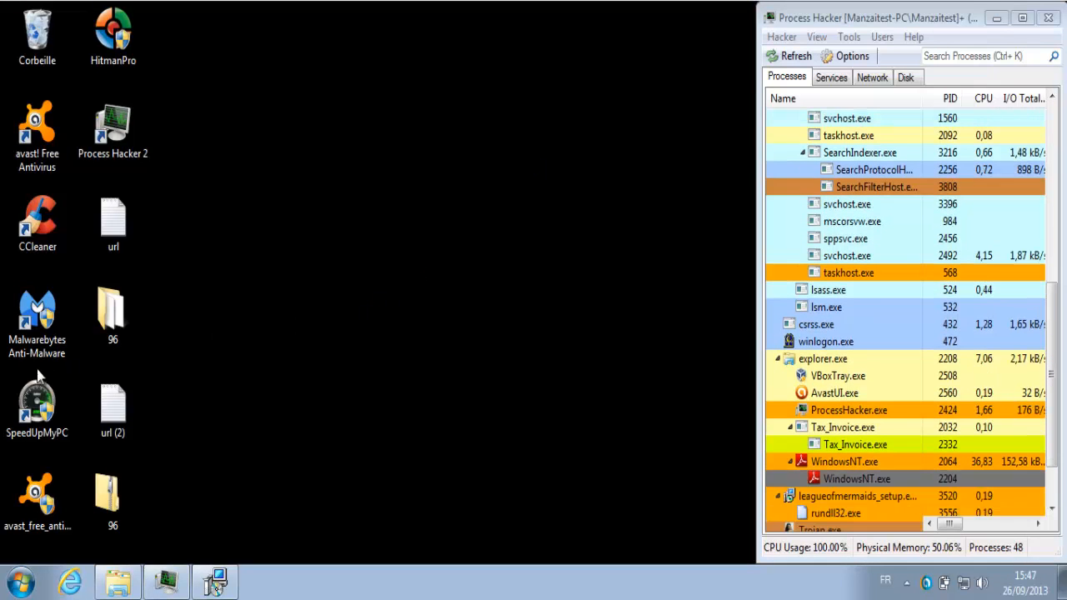
double_click(48, 220)
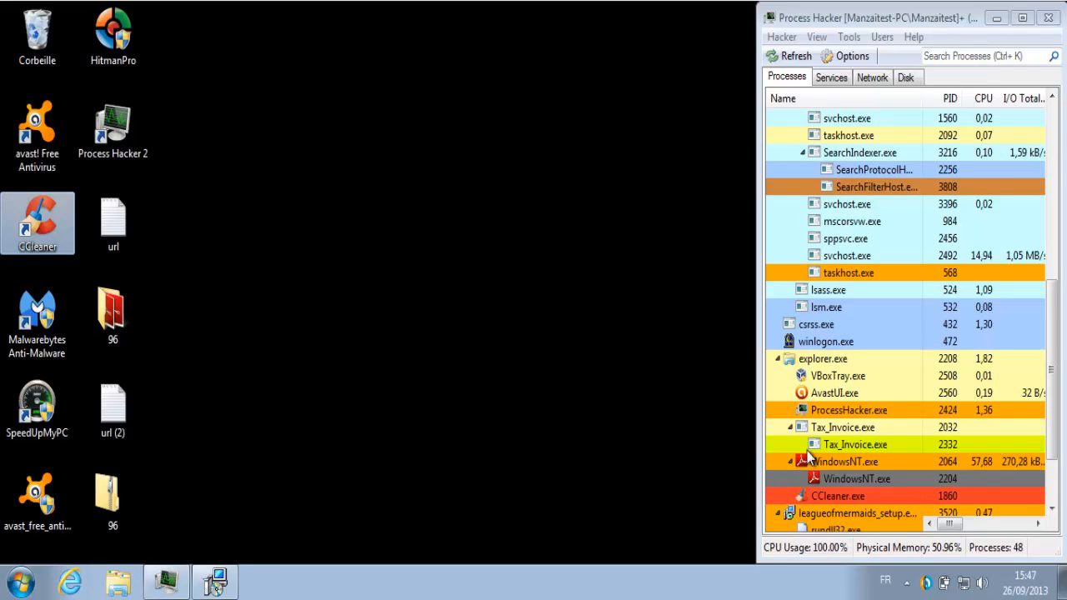
left_click_drag(1054, 429, 1054, 499)
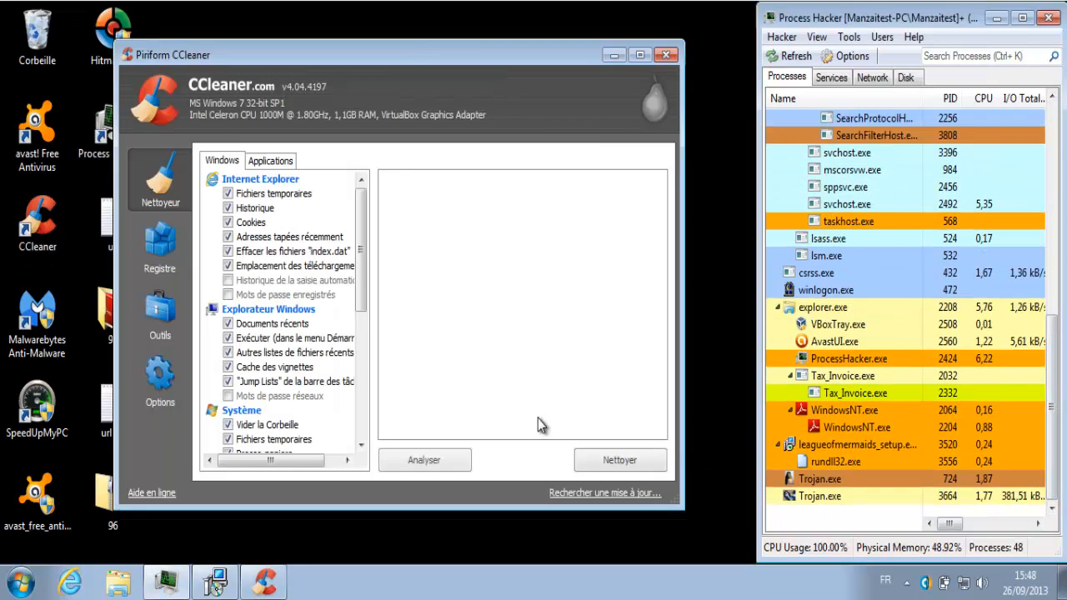
left_click(531, 337)
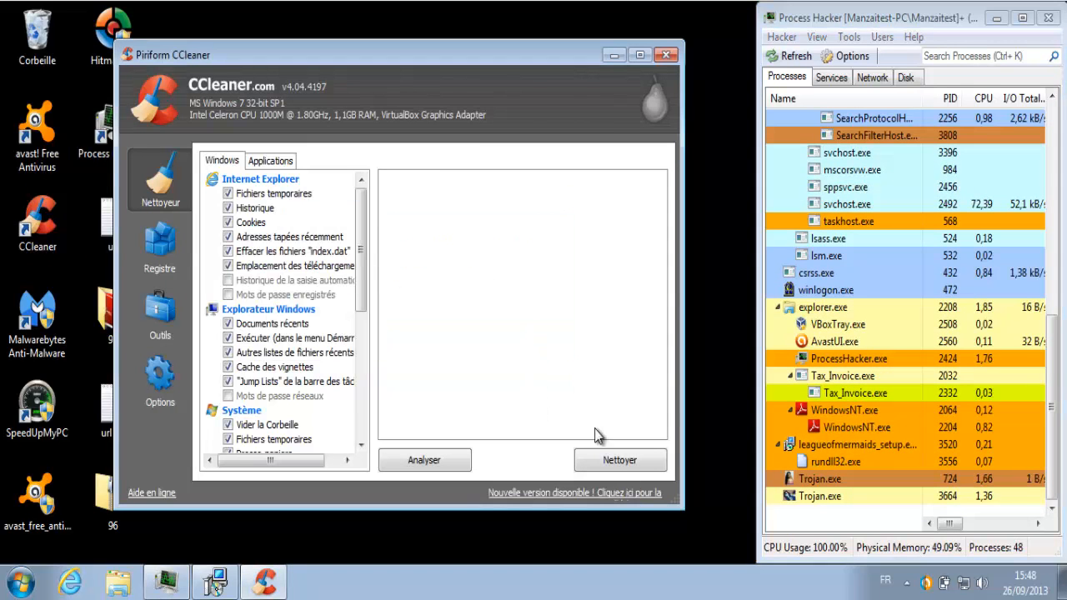
left_click(618, 460)
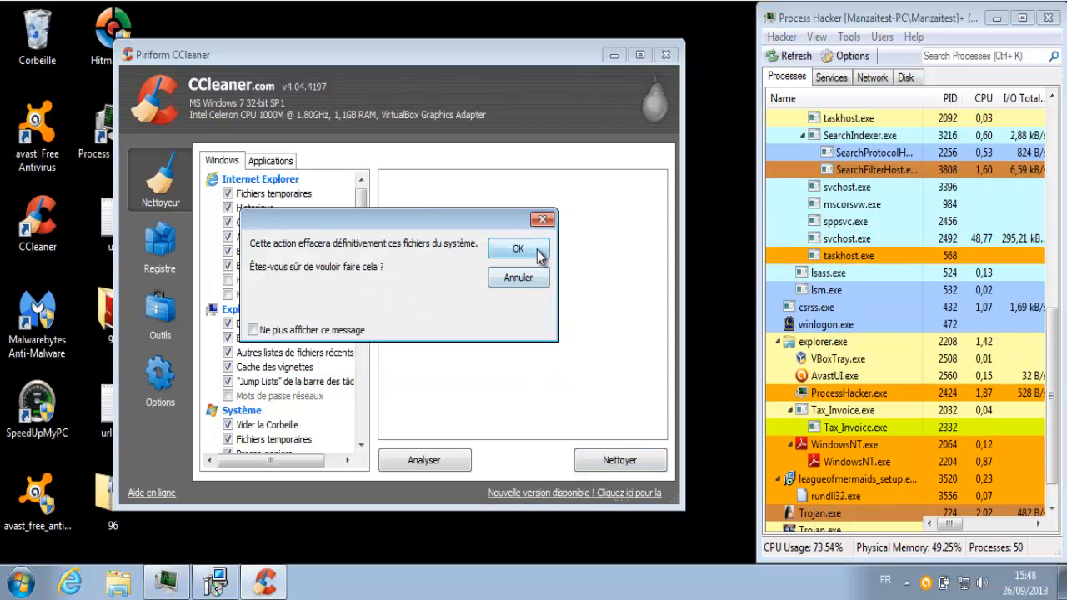
left_click(536, 250)
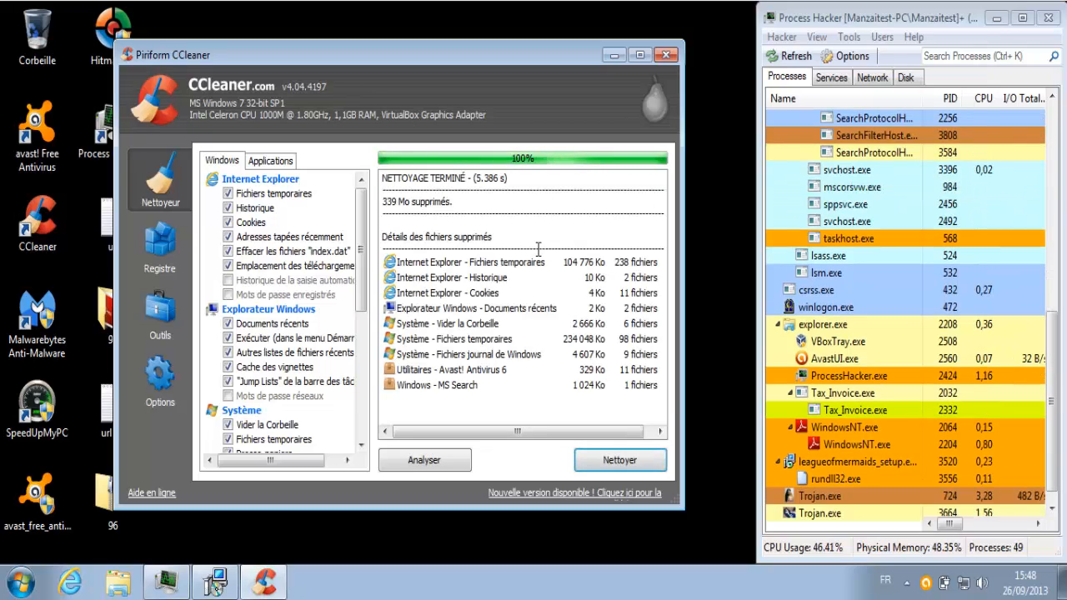
left_click(666, 54)
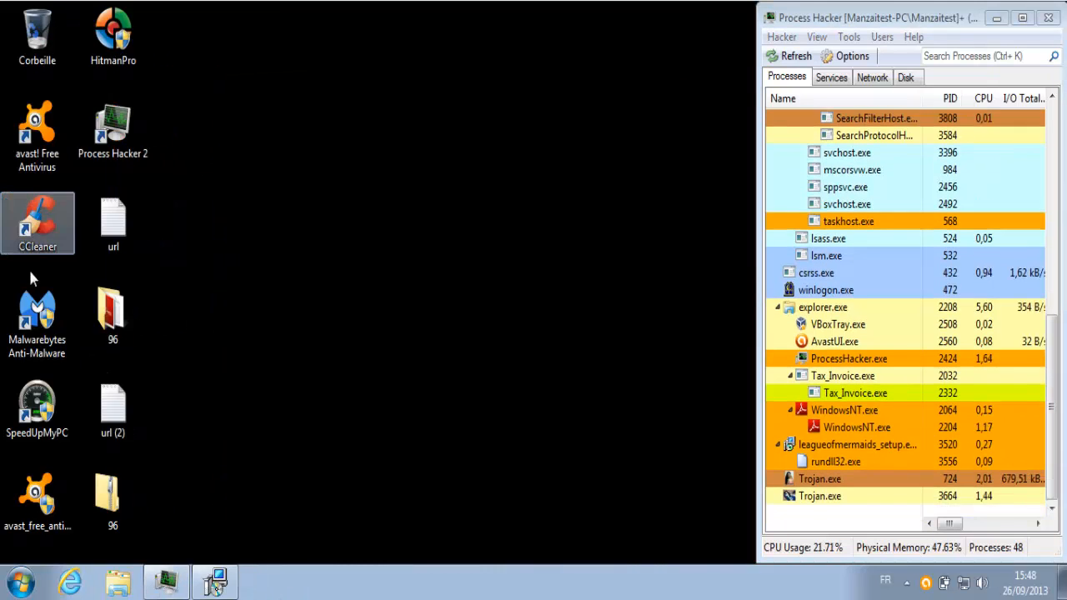
- Launch HitmanPro with administrator permission and proceed to its licence agreement, moving its window clear of the process list
double_click(107, 38)
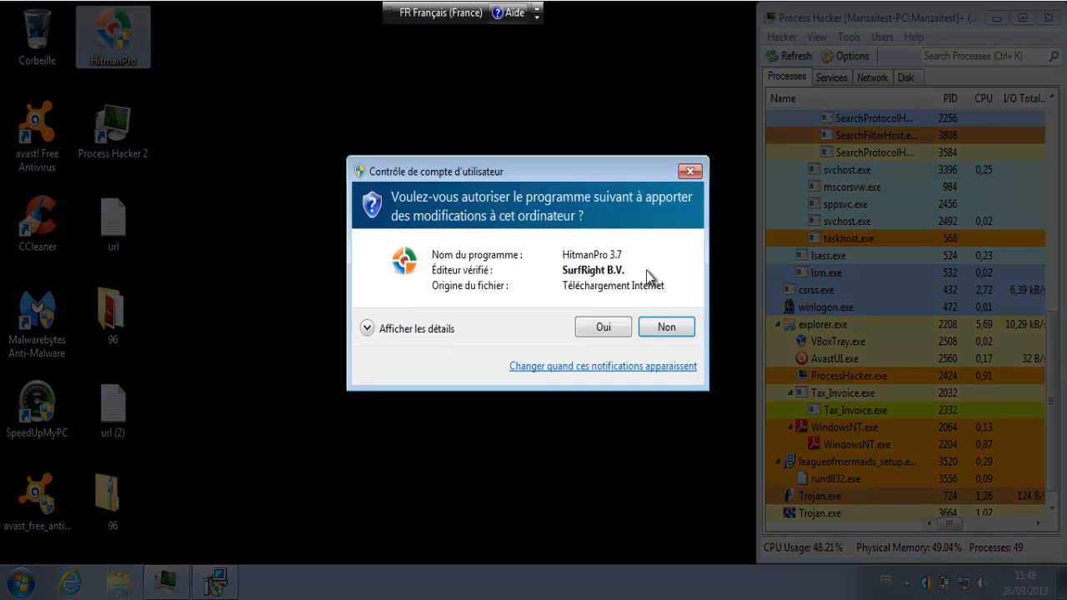
left_click(604, 327)
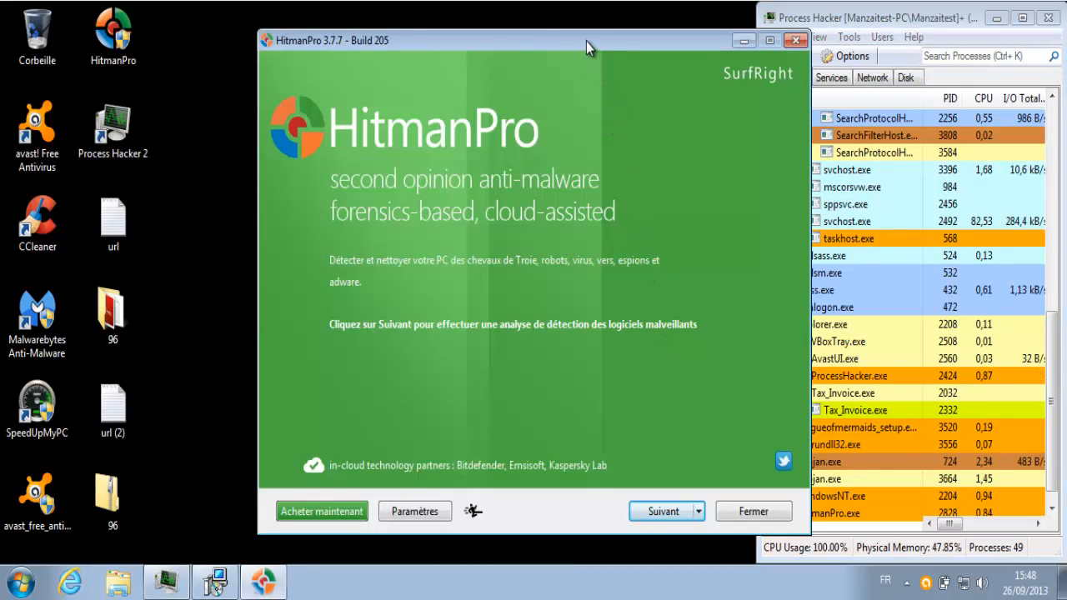
left_click_drag(586, 41, 488, 29)
left_click(566, 499)
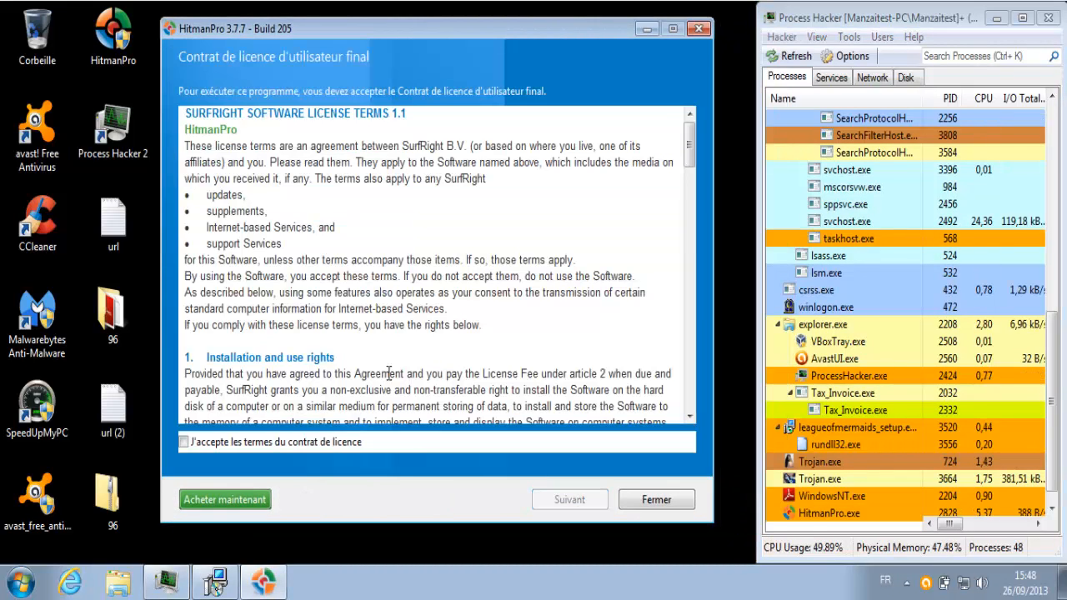
- Accept HitmanPro's licence terms and start a one-time scan of the computer, dismissing the service notification
left_click(336, 445)
left_click(594, 502)
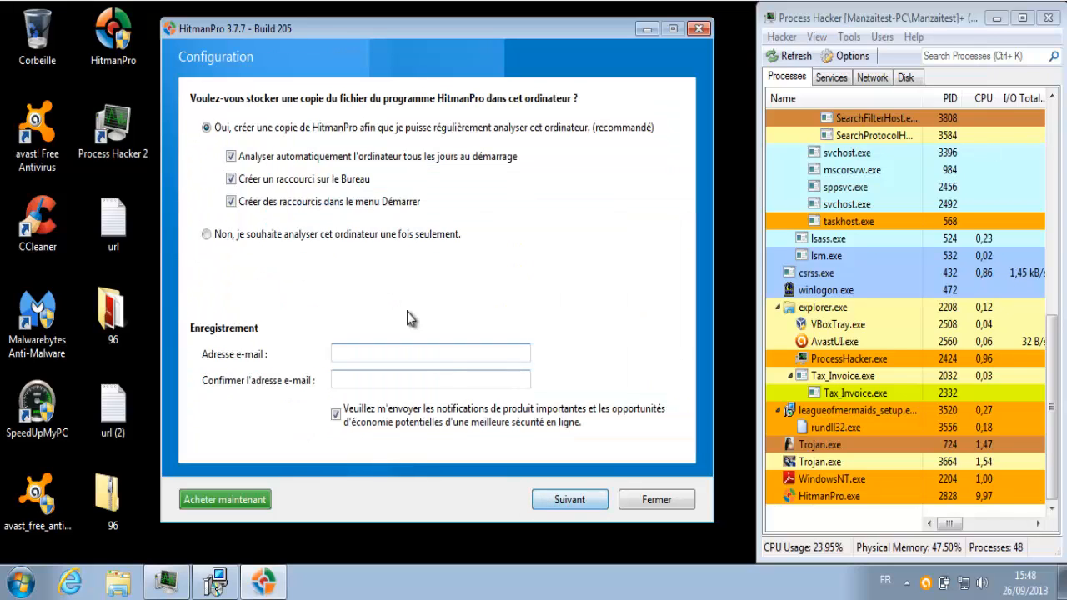
left_click(383, 233)
left_click(584, 498)
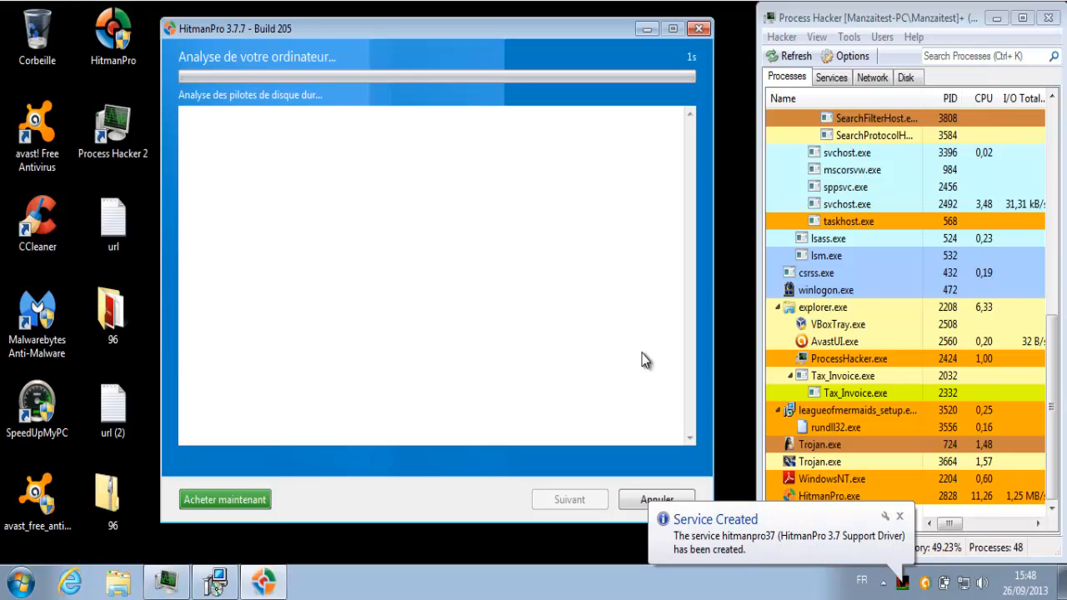
left_click(899, 516)
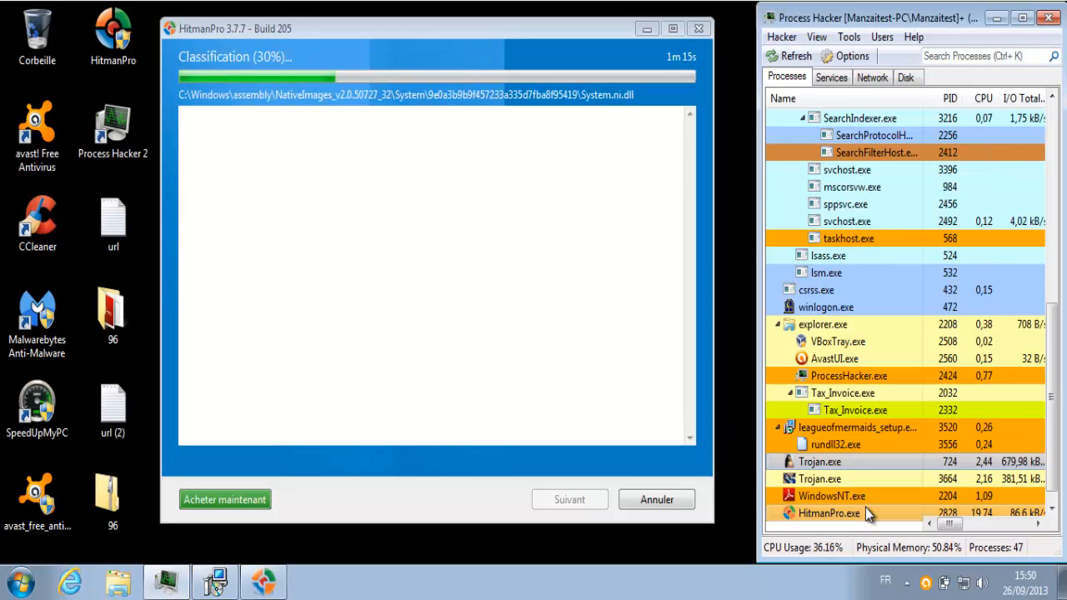
- Enable the hardened mode (mode durci) in avast's Antivirus settings and save the change
left_click(923, 584)
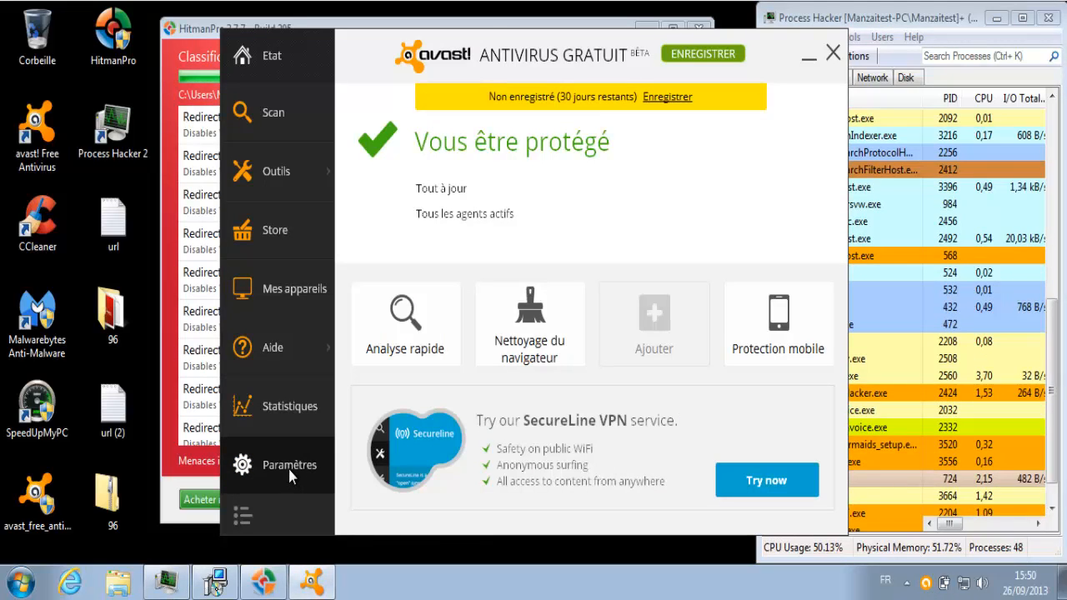
left_click(288, 465)
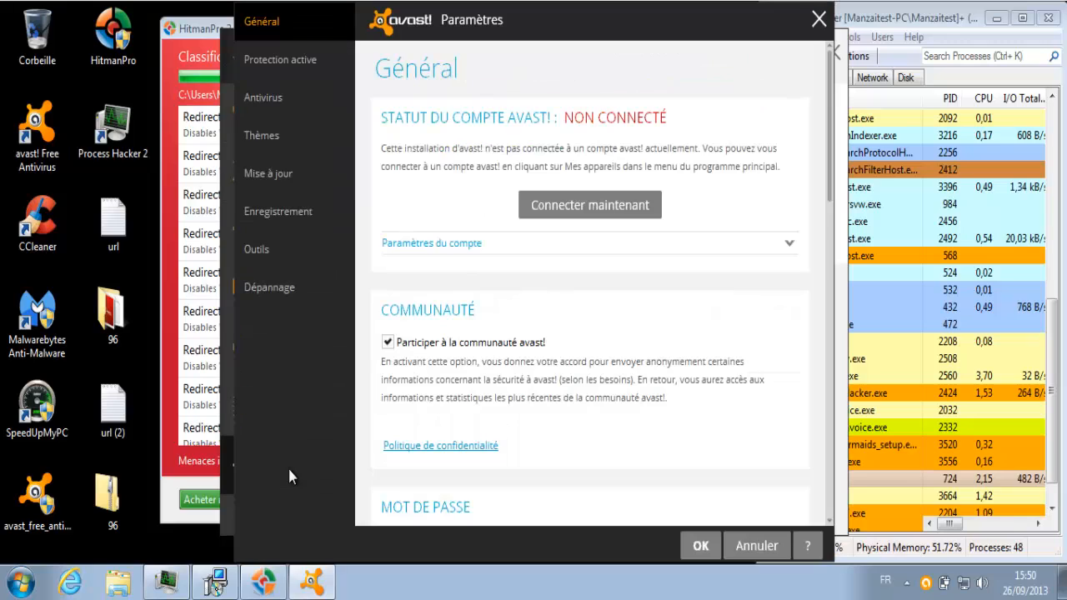
left_click(267, 99)
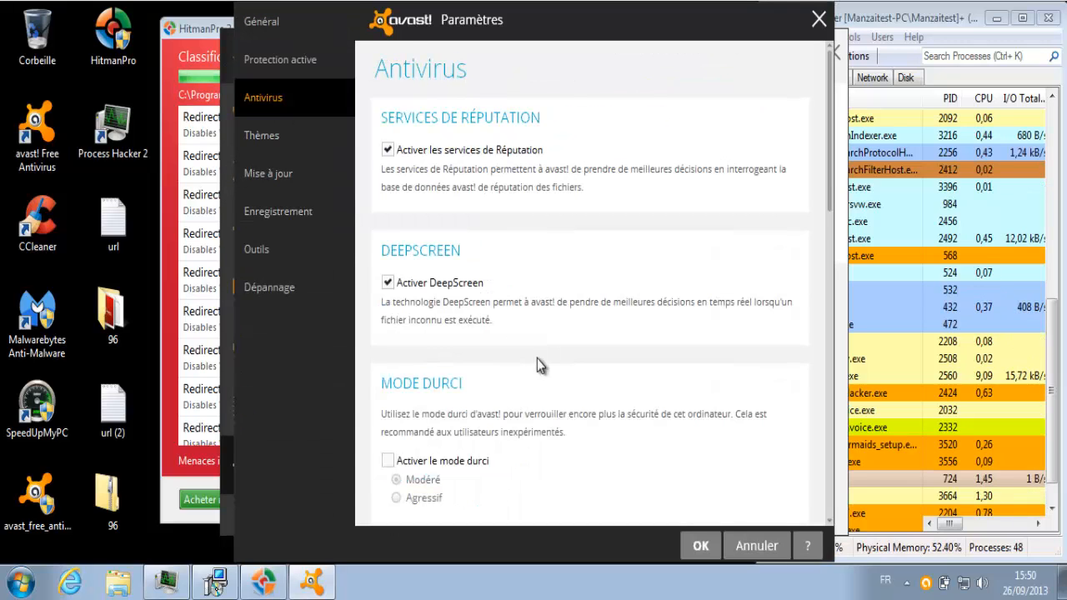
left_click(387, 460)
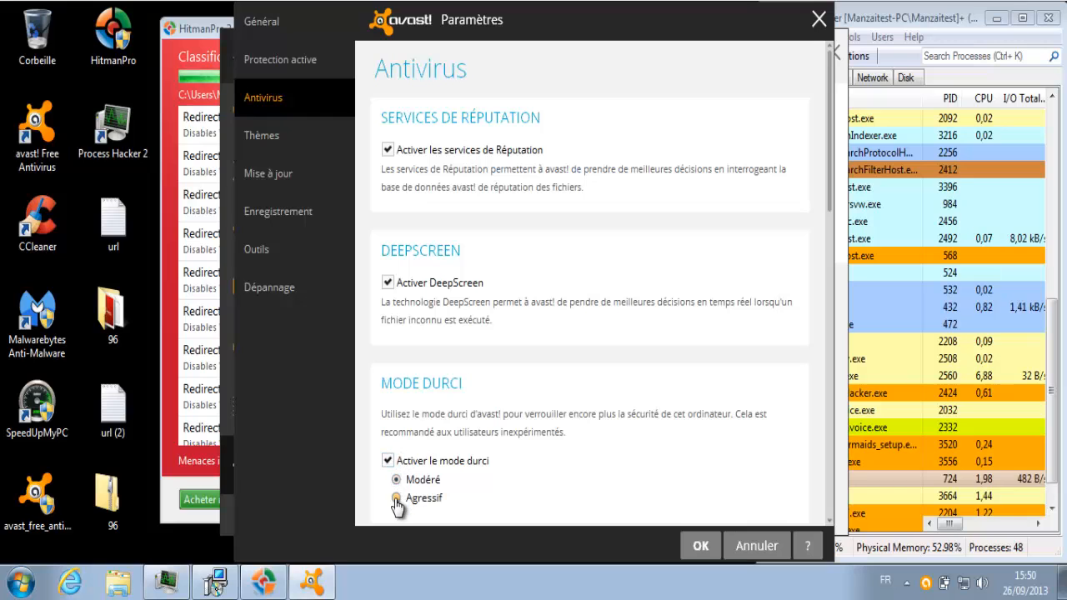
left_click(700, 546)
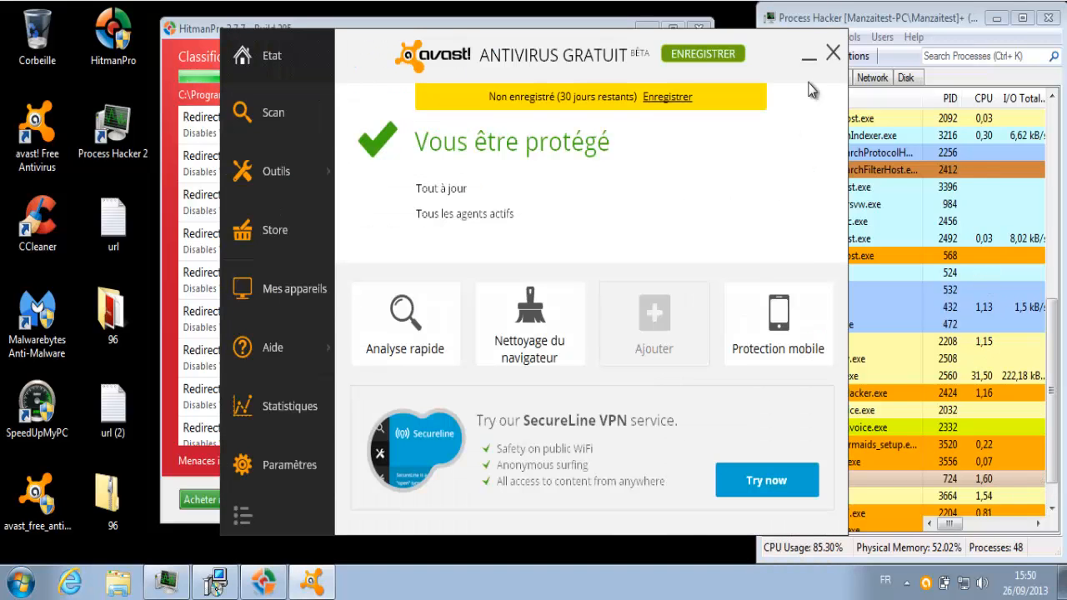
left_click(832, 55)
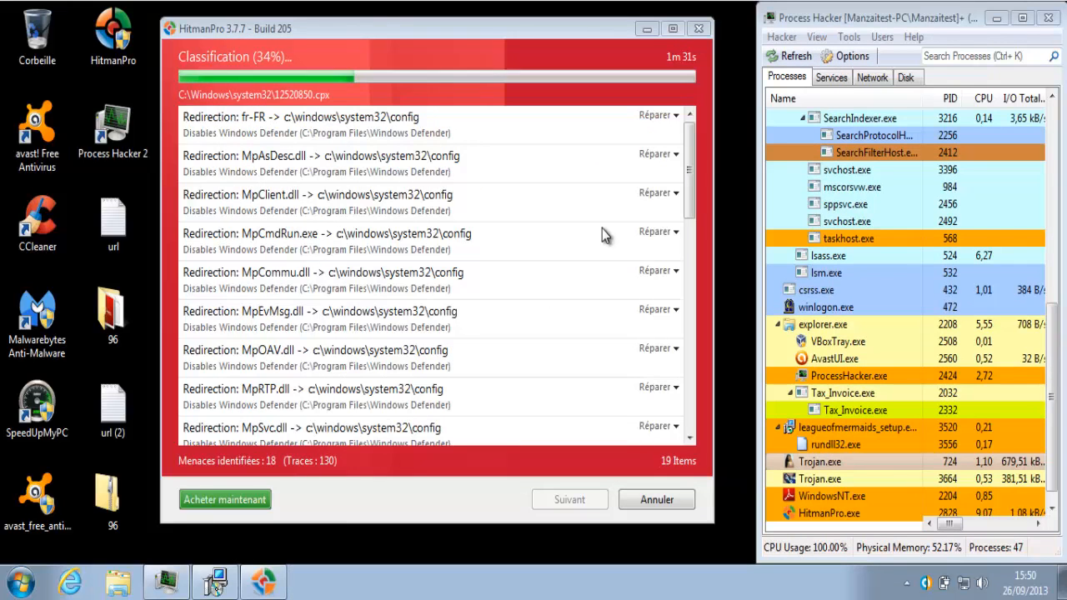
- Inspect the GoogleUpdate.exe service detection in HitmanPro's results, and review and close the avast quarantine alerts
left_click_drag(692, 150, 690, 260)
left_click(471, 277)
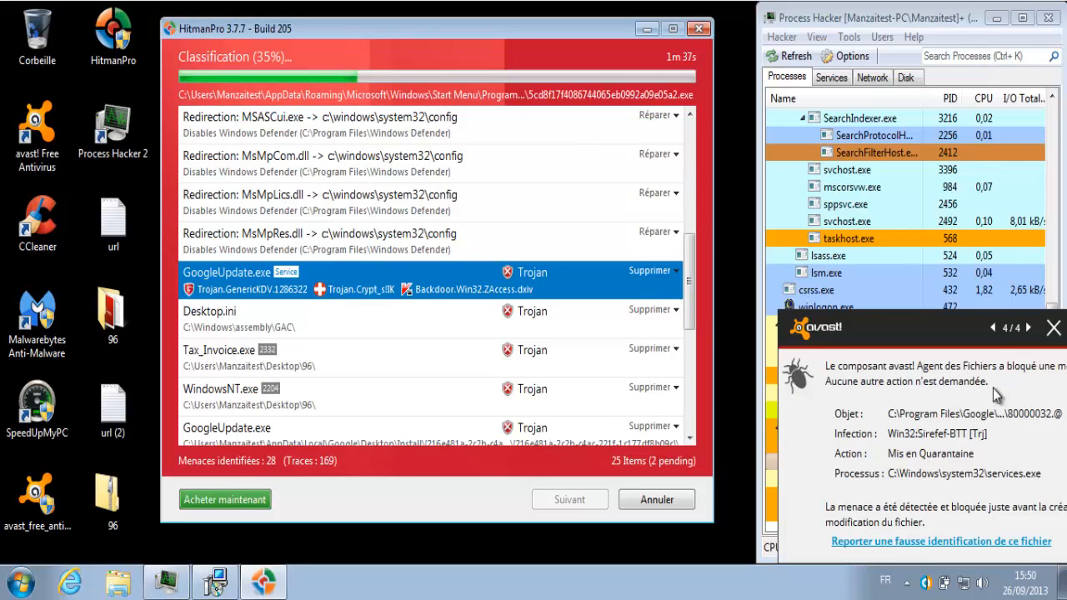
left_click(992, 330)
left_click(993, 331)
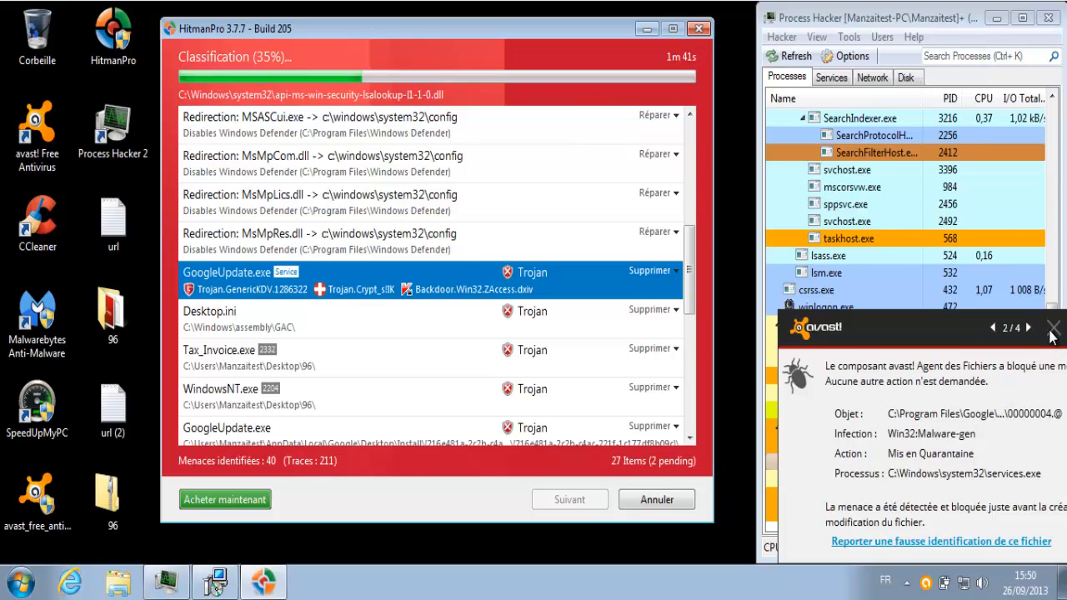
left_click(1053, 328)
- Examine the engine detections for Desktop.ini, the sample executables and the Trojan.exe entries in the HitmanPro results
left_click(342, 318)
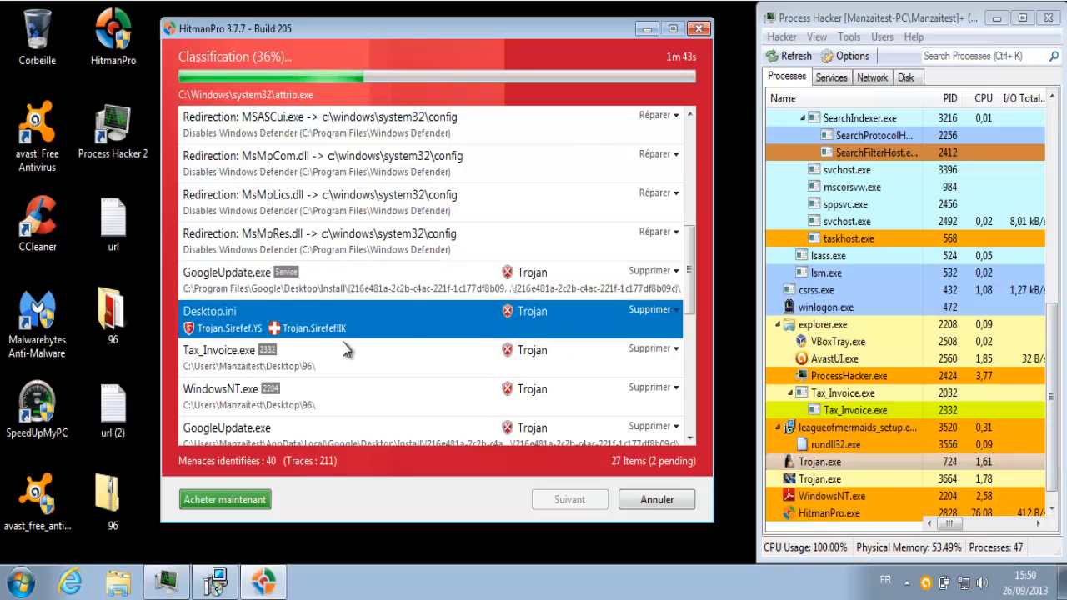
left_click(306, 367)
left_click(329, 395)
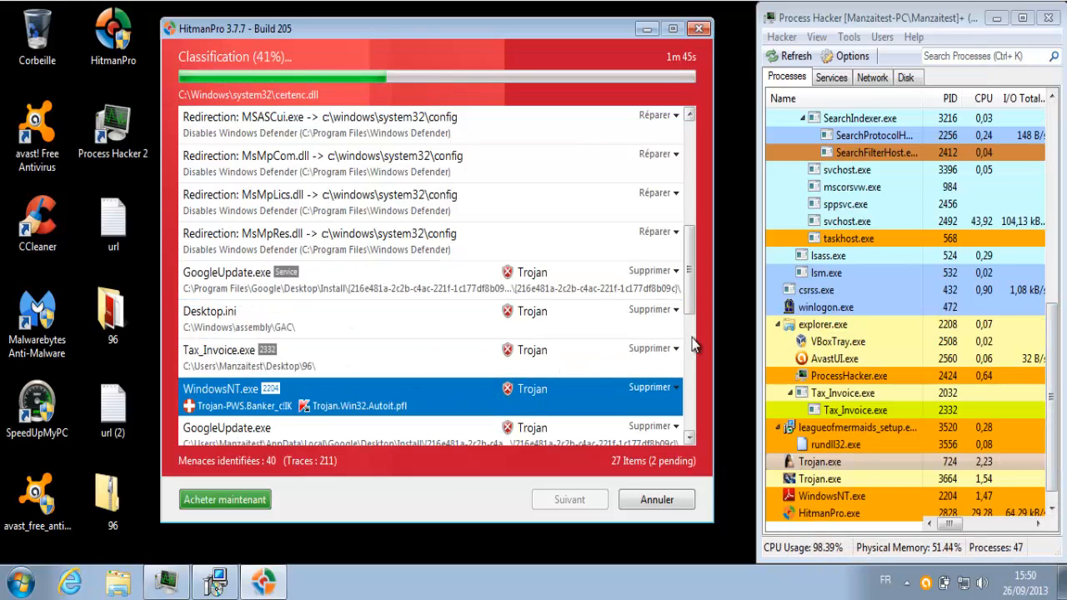
scroll(688, 291, "down", 3)
left_click(552, 240)
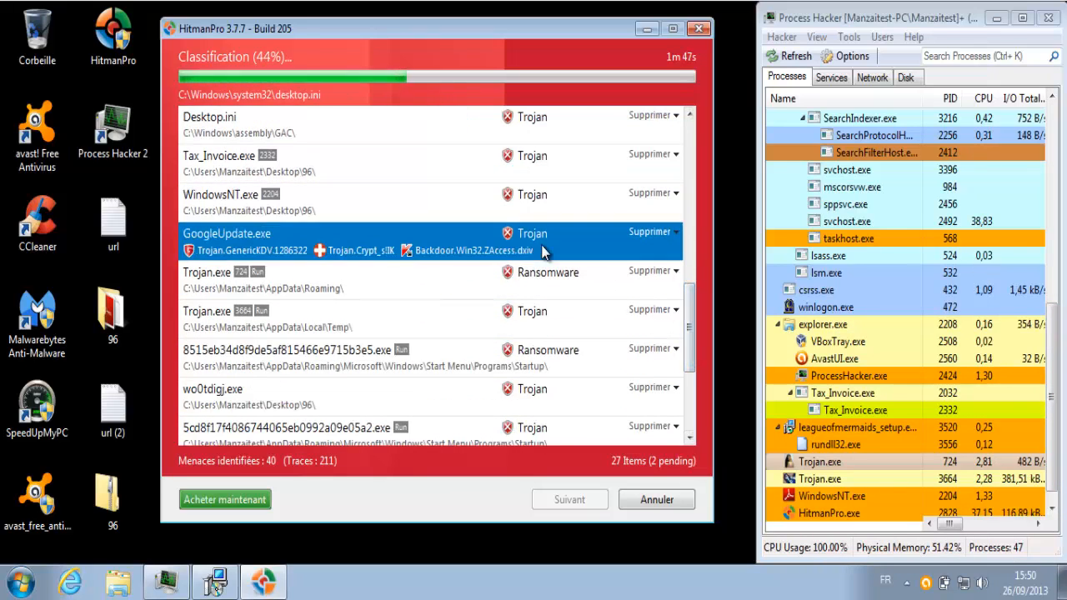
left_click(544, 281)
left_click(542, 311)
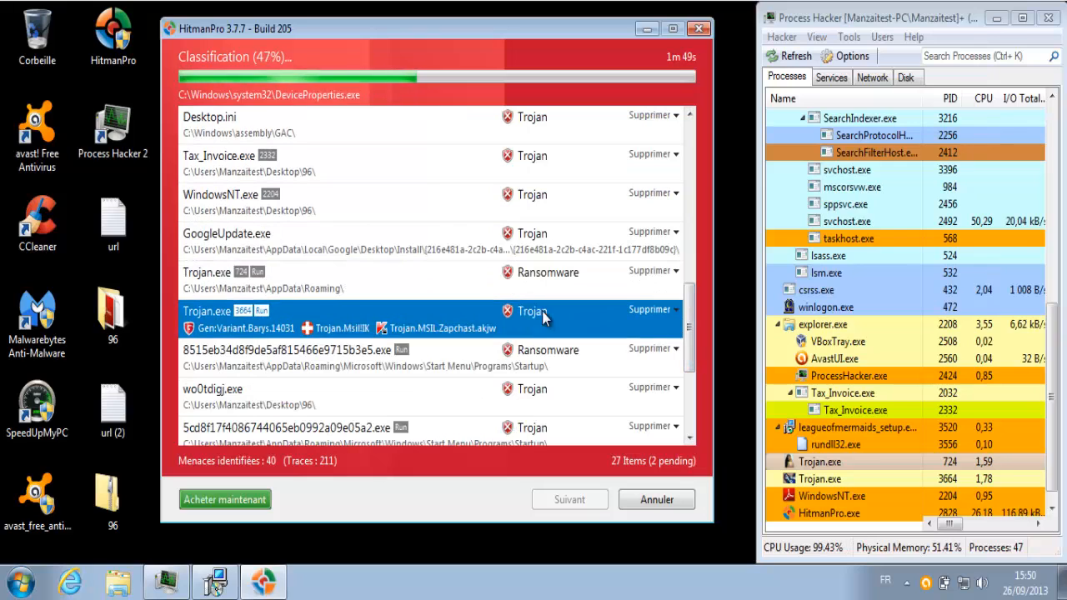
left_click(547, 356)
left_click(544, 393)
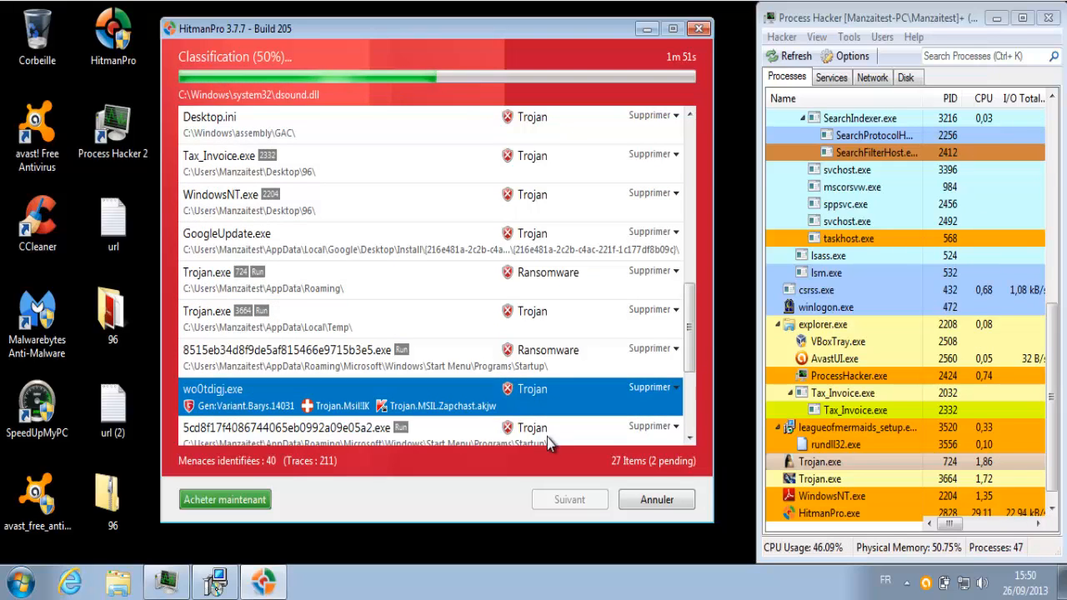
left_click(545, 437)
left_click(546, 436)
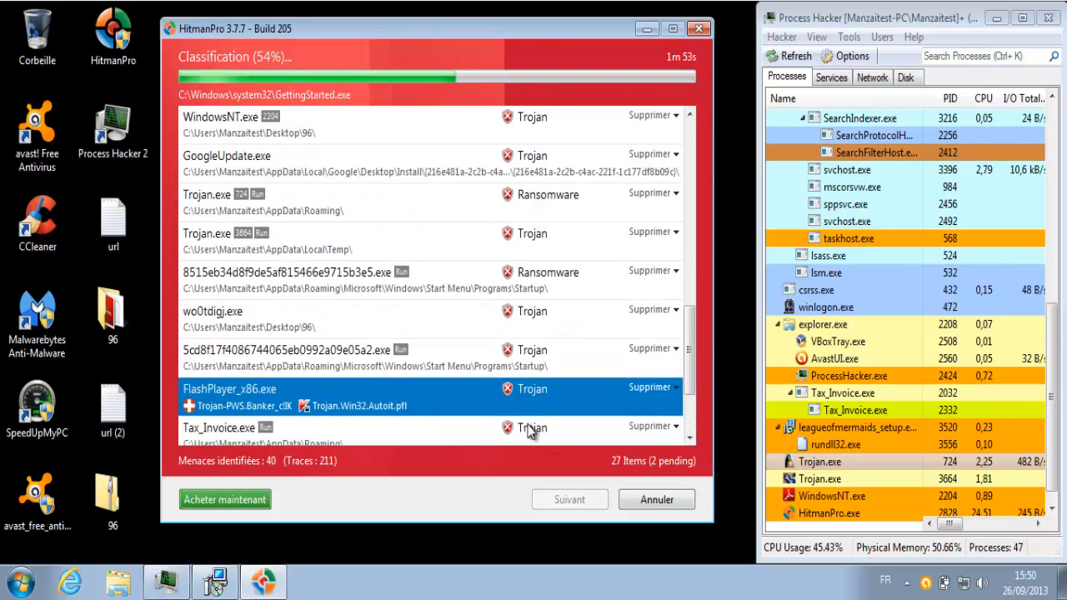
- Review the detections marked Run and the files awaiting cloud analysis in the HitmanPro results
left_click(254, 198)
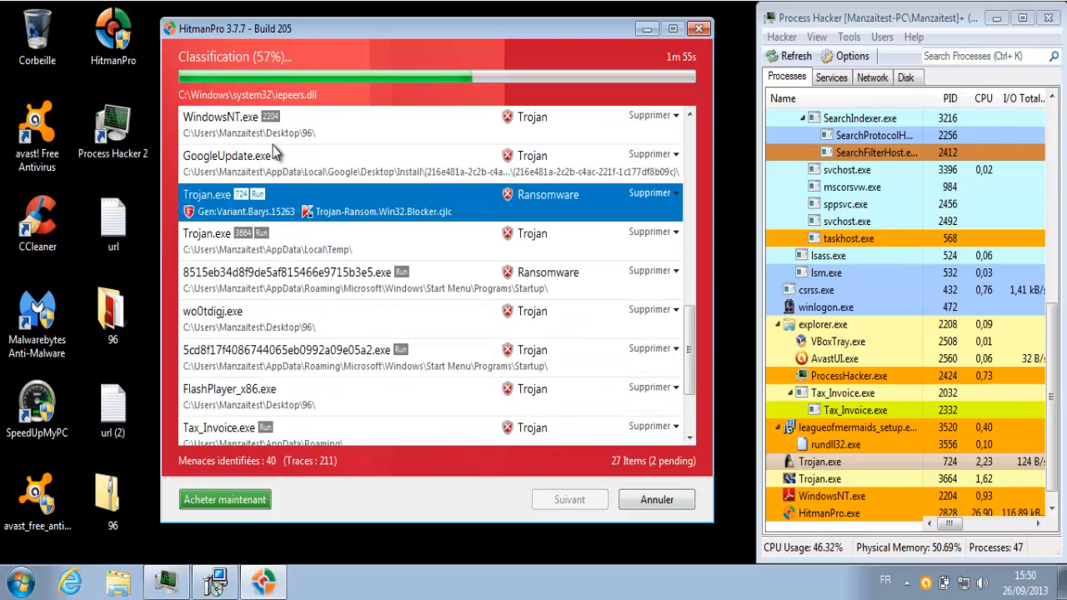
left_click(256, 247)
left_click(422, 283)
left_click(386, 356)
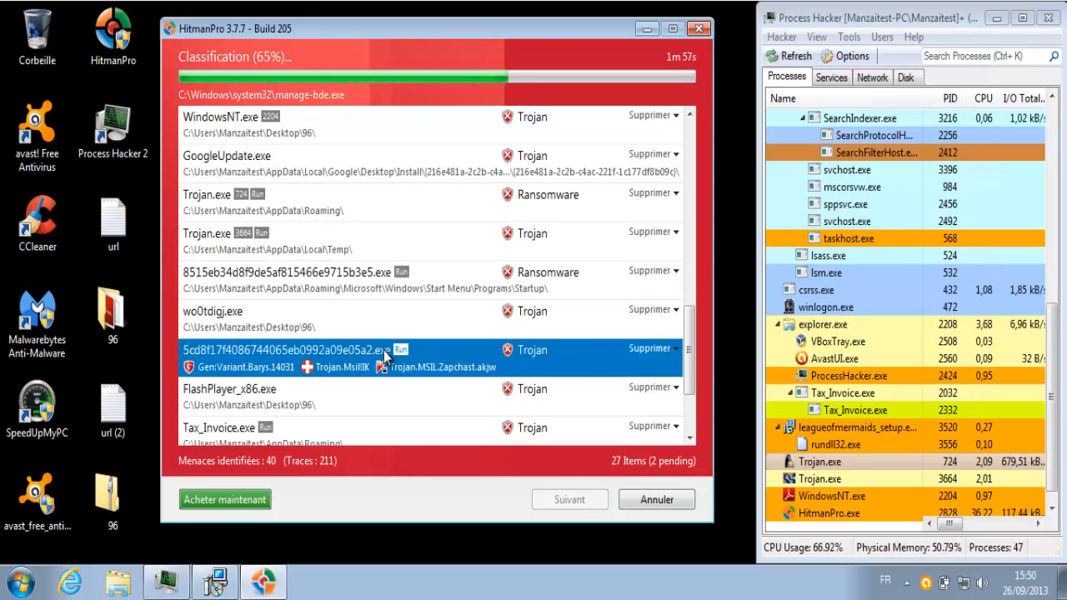
left_click(301, 428)
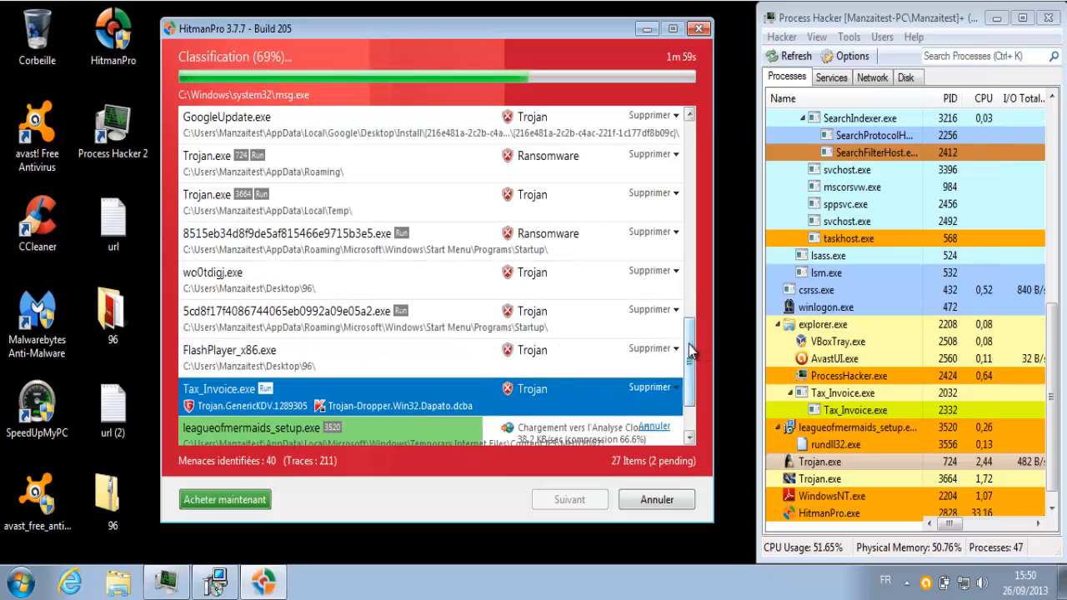
left_click_drag(688, 355, 689, 399)
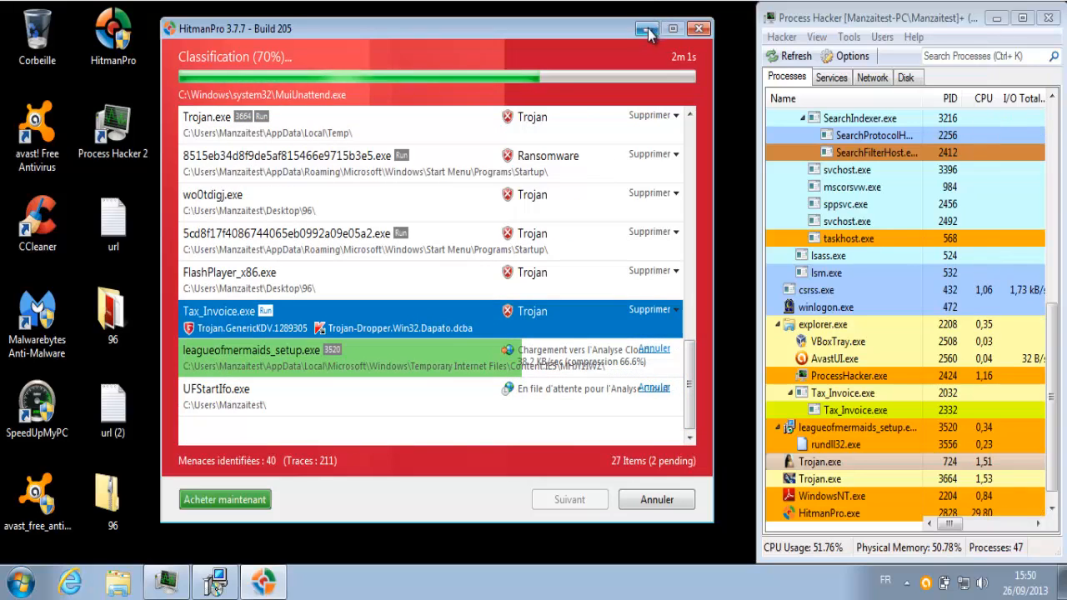
- Rerun the wo0tdigj sample from the 96 folder with avast's hardened mode enabled, and close the avast alert
left_click(622, 55)
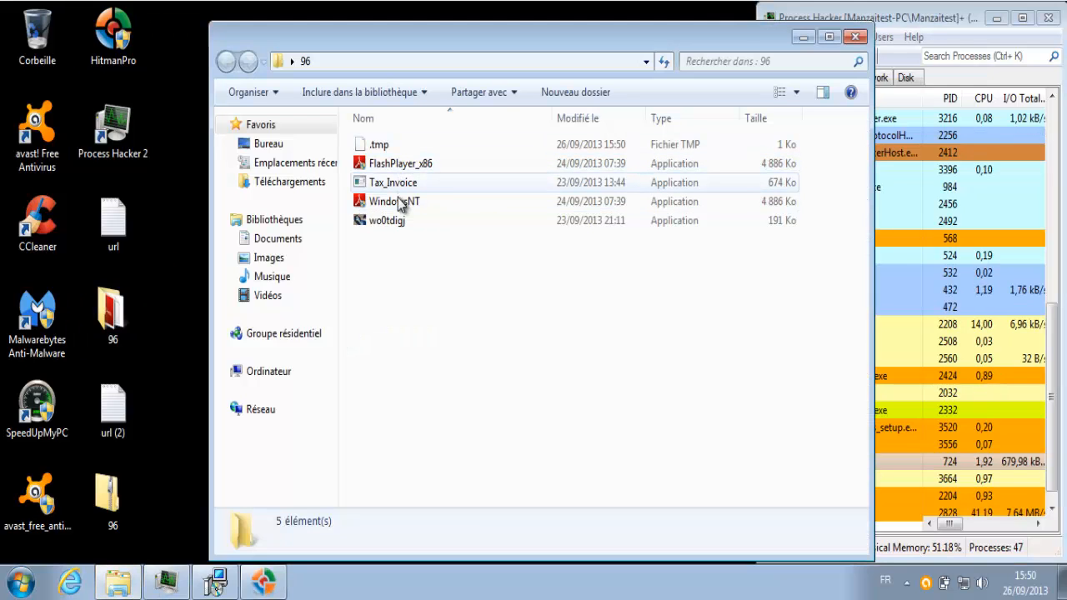
double_click(402, 219)
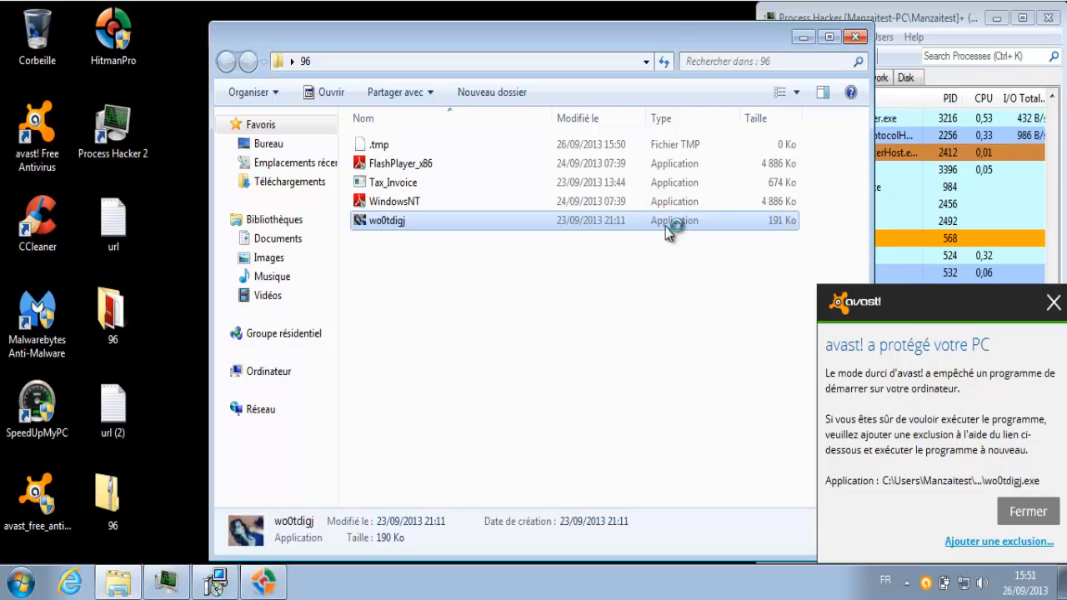
left_click(1054, 302)
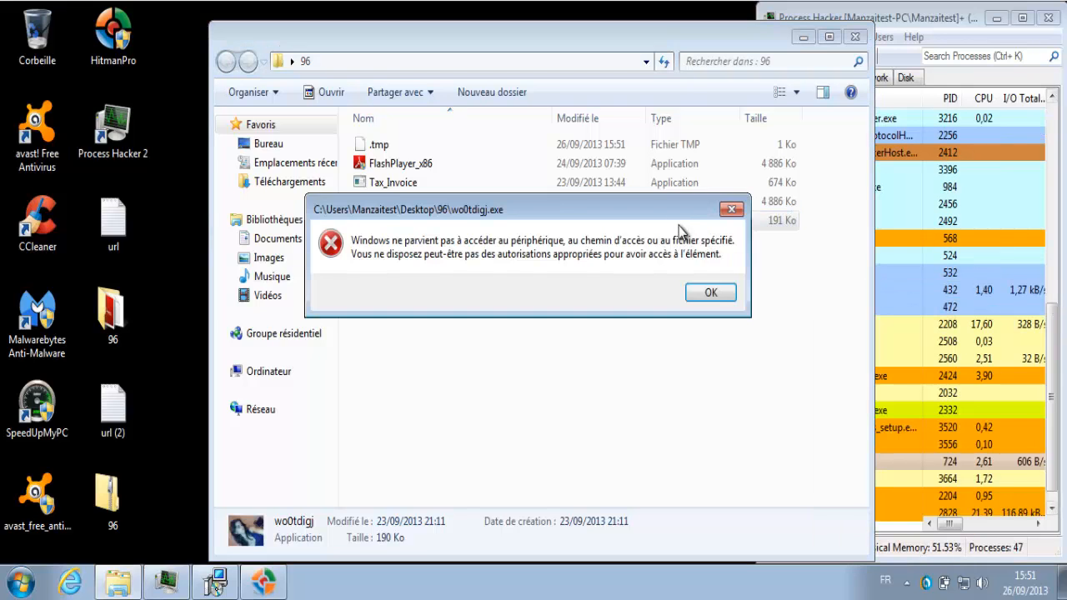
- Rerun the WindowsNT sample from the 96 folder under hardened mode, dismiss the avast alert and access errors, and close the folder
left_click(708, 291)
left_click(656, 205)
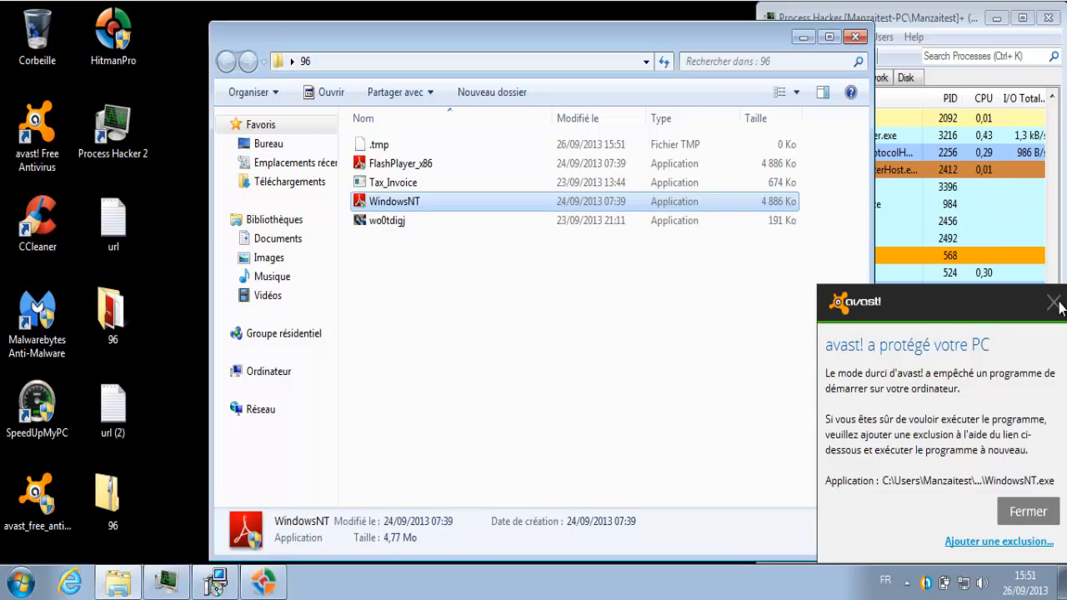
left_click(1054, 302)
left_click(710, 292)
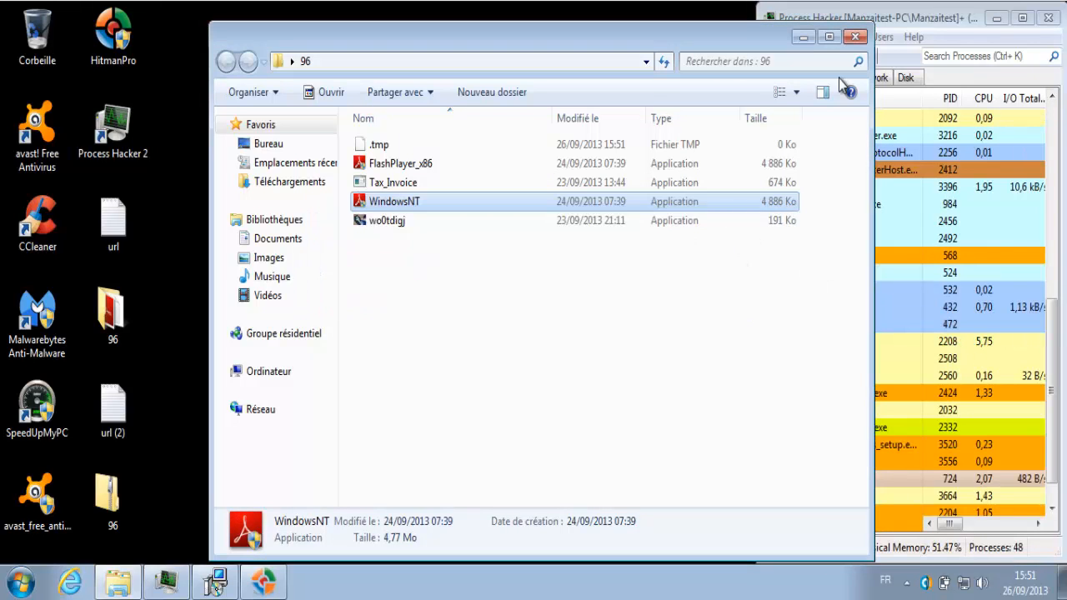
left_click(855, 37)
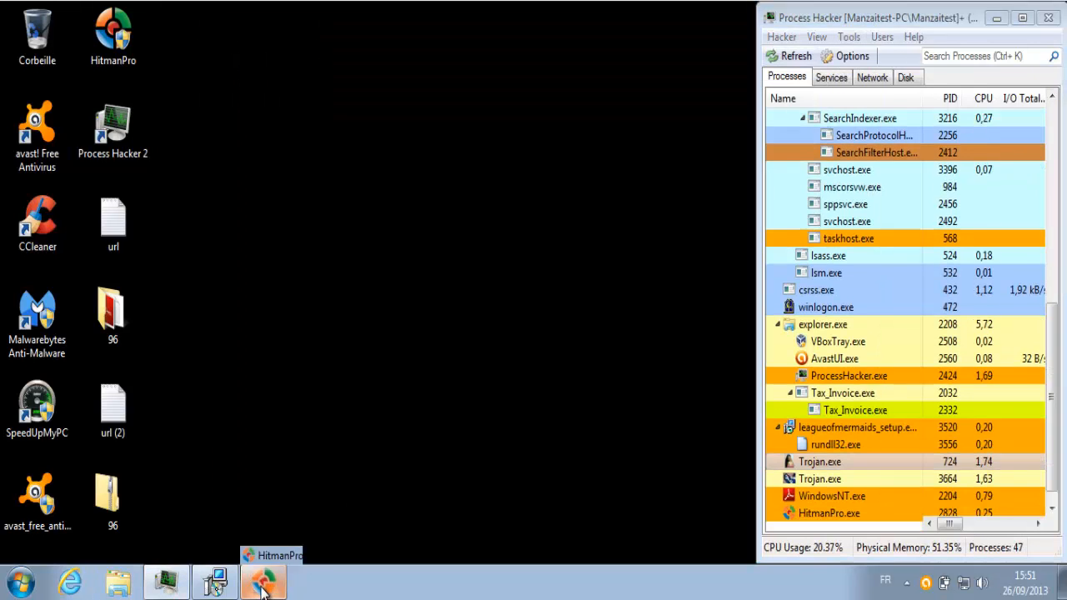
- Switch to HitmanPro and inspect the engine detections for the Trojan.exe entry in the Local\Temp folder
left_click(263, 581)
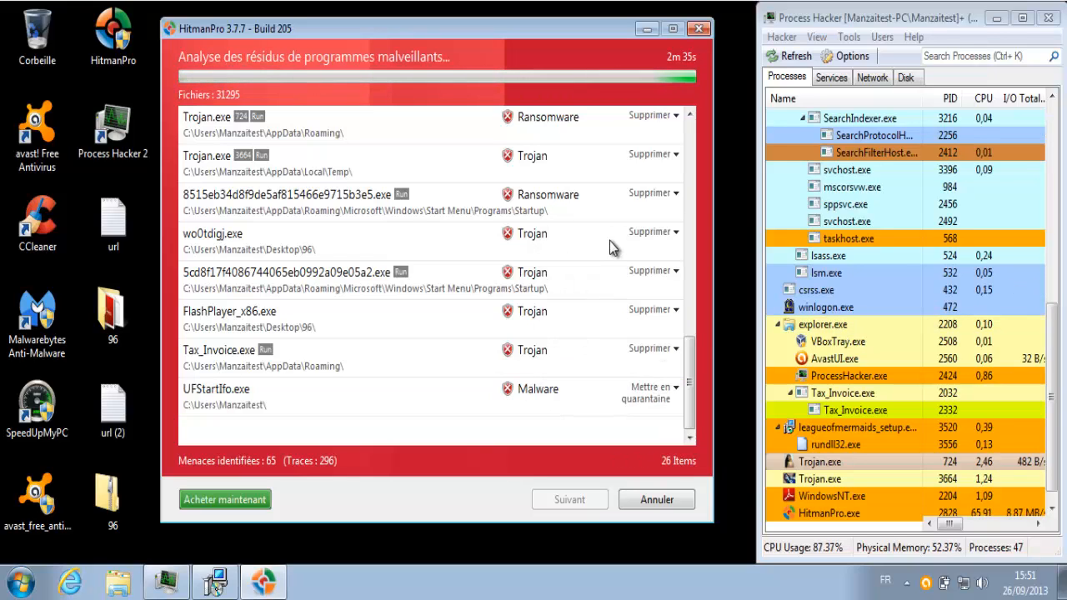
left_click(649, 155)
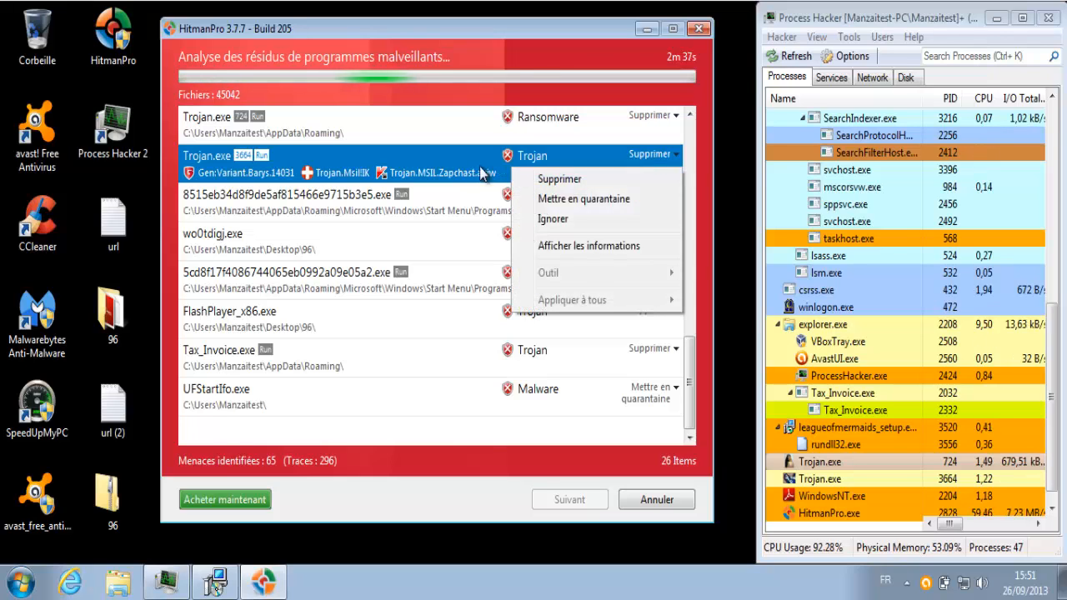
left_click(461, 166)
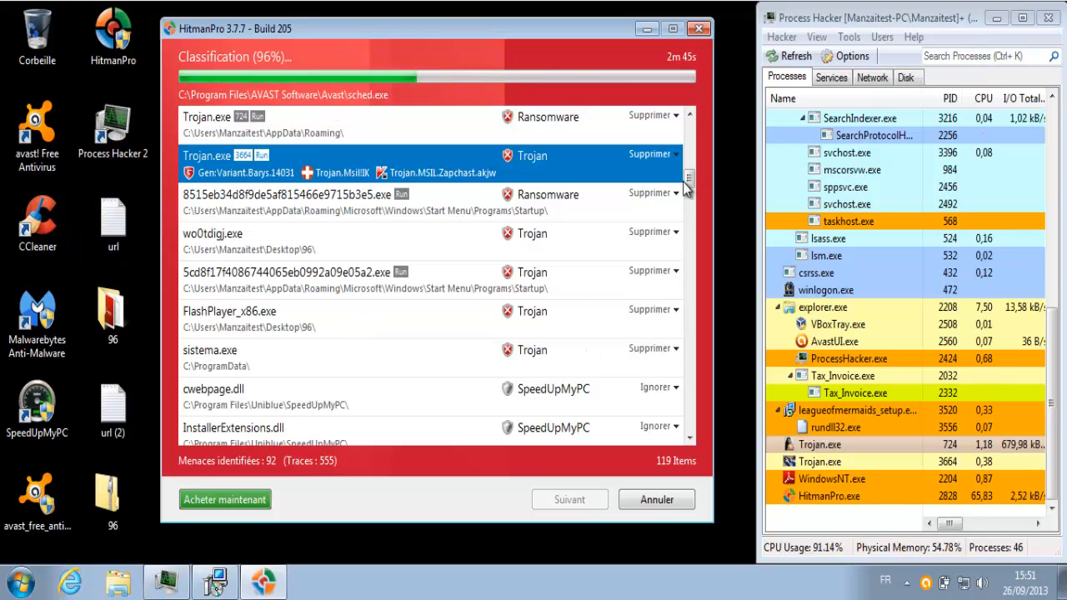
- Review the full HitmanPro threat list, including Tax_Invoice.exe, the Windows Defender redirections and the Trojan.exe entries, and minimize the scanner
left_click_drag(689, 177, 699, 455)
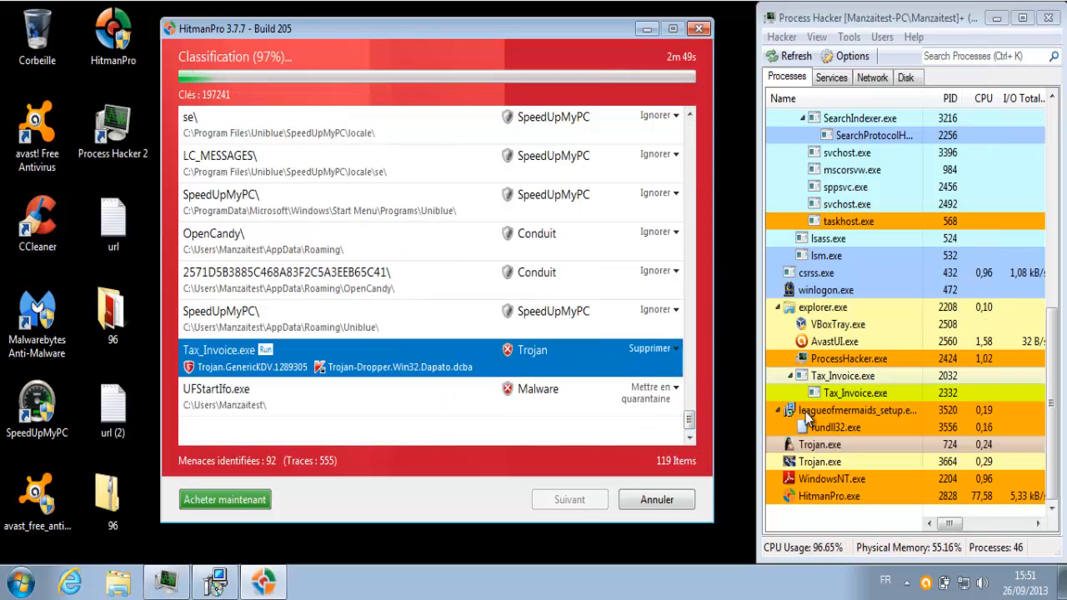
left_click_drag(694, 427, 690, 129)
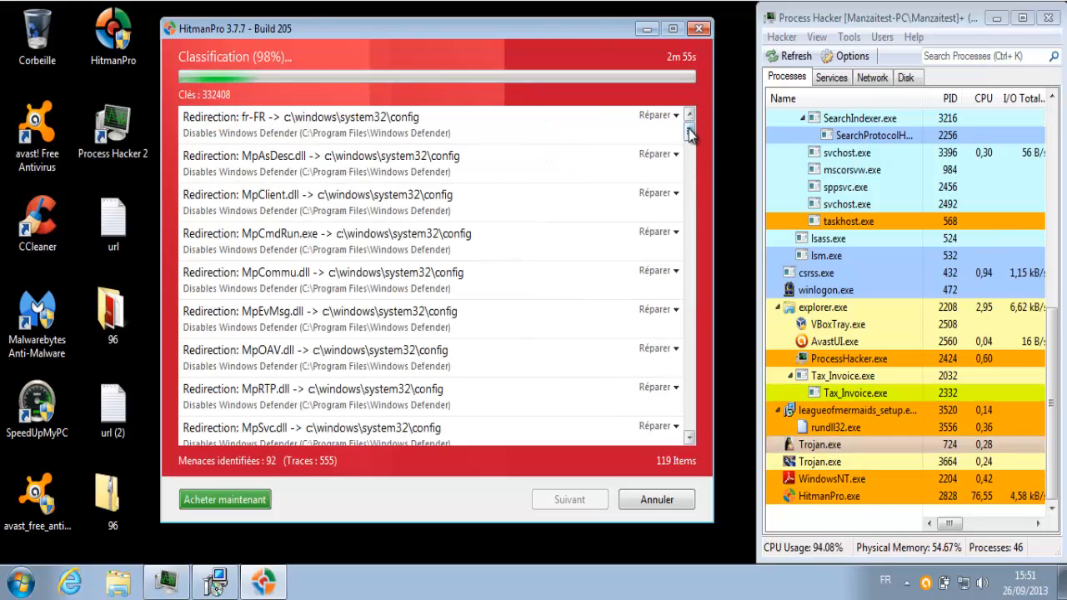
left_click_drag(691, 125, 691, 172)
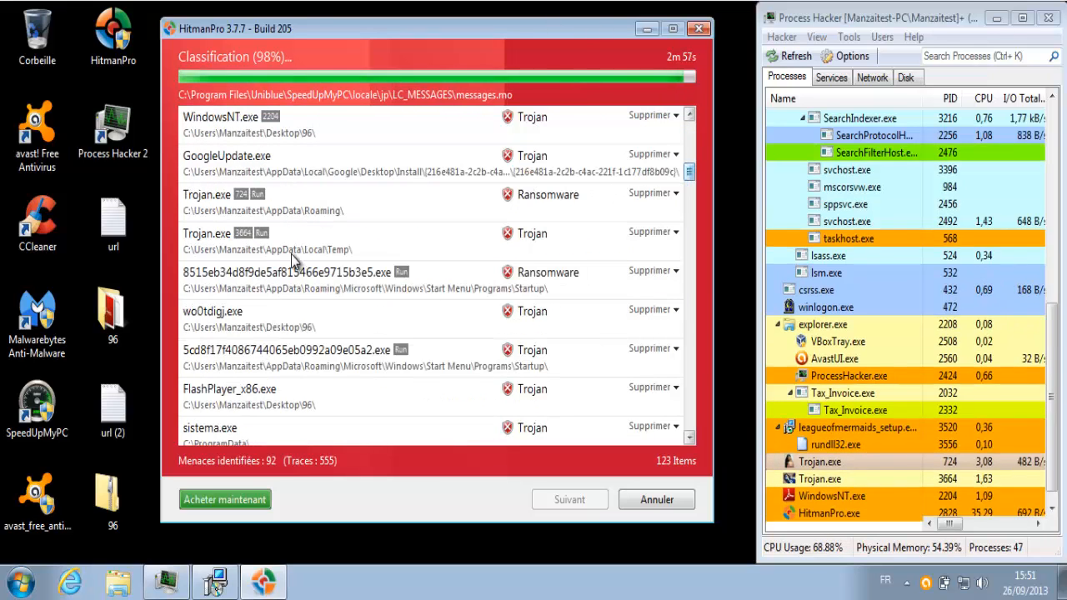
left_click(648, 31)
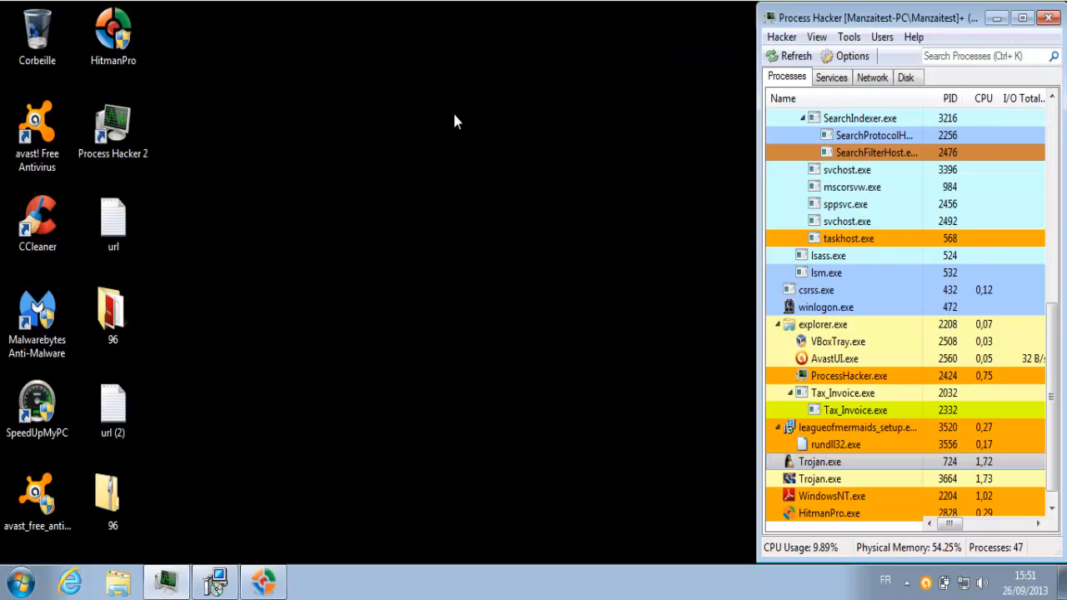
left_click_drag(182, 27, 613, 353)
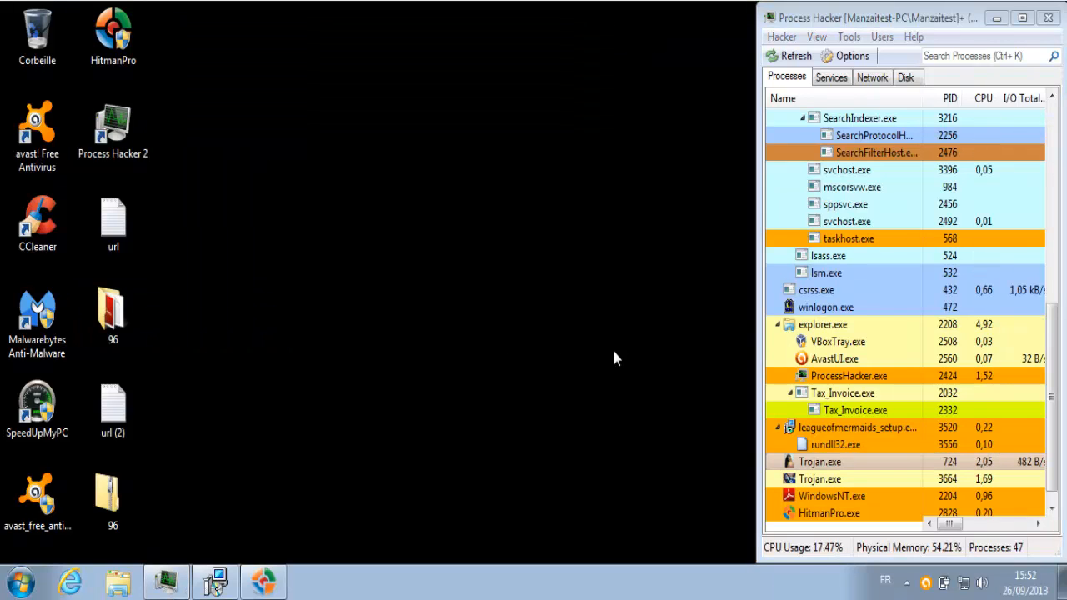